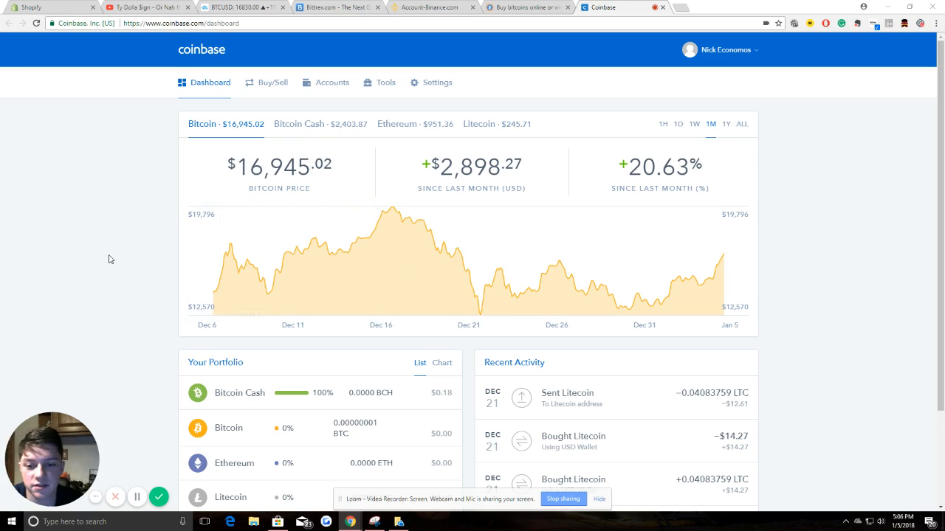
# Step: Look over the price chart, portfolio and recent activity on the dashboard, returning to it after a brief visit to the settings
pyautogui.scroll(-2, 108, 259)
pyautogui.scroll(2, 108, 260)
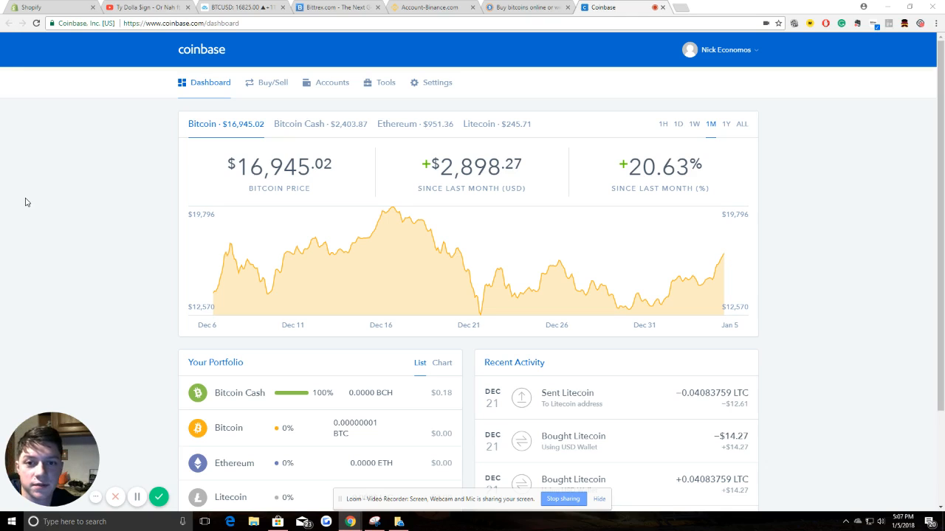
pyautogui.scroll(-3, 404, 334)
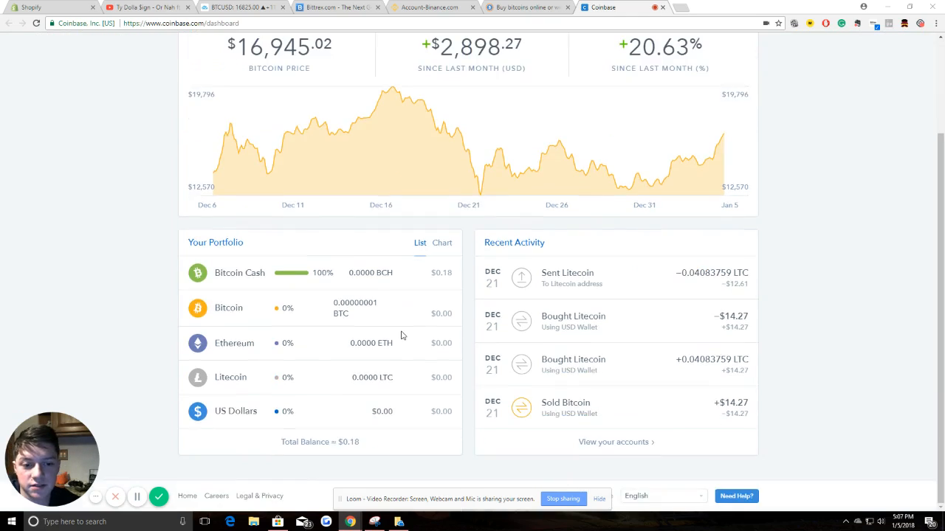
pyautogui.scroll(3, 401, 336)
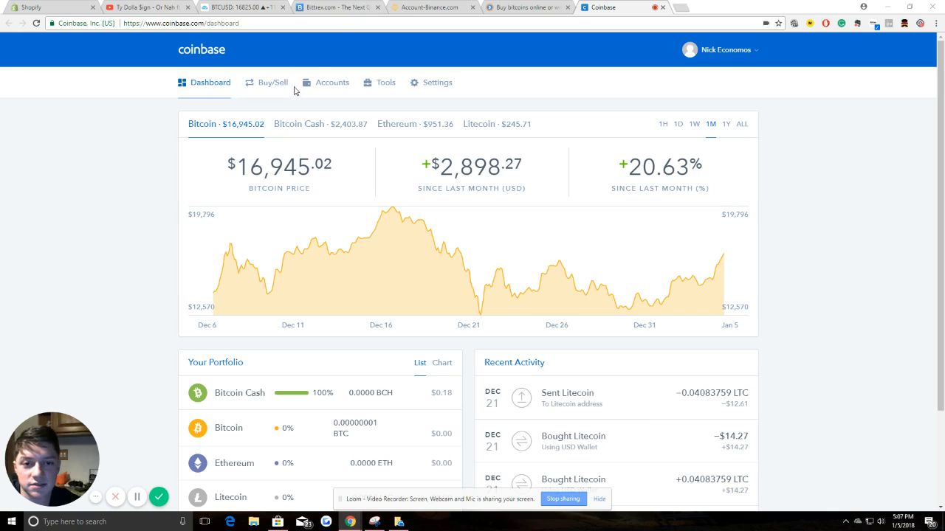
pyautogui.click(430, 84)
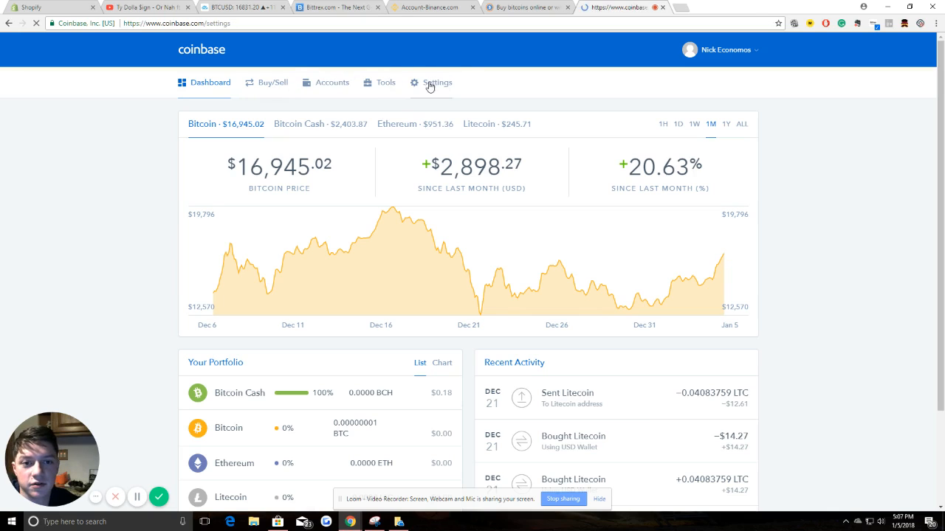
pyautogui.click(205, 86)
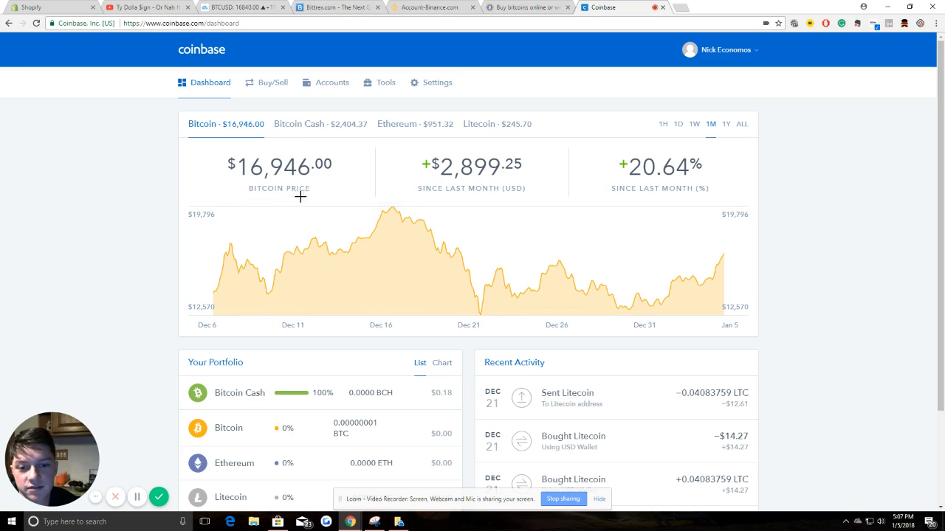
# Step: Set the price chart to one year and compare Bitcoin Cash, Ethereum and Litecoin before returning to Bitcoin
pyautogui.click(726, 124)
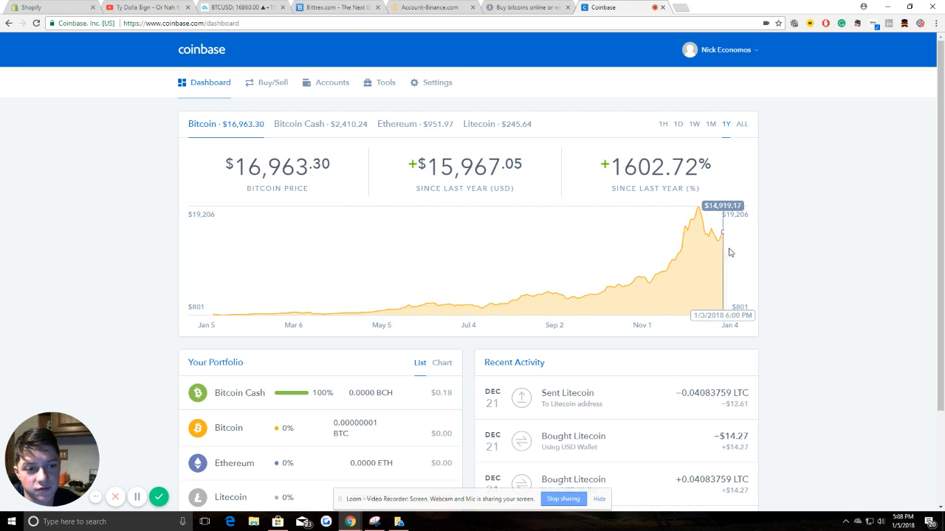
pyautogui.doubleClick(313, 124)
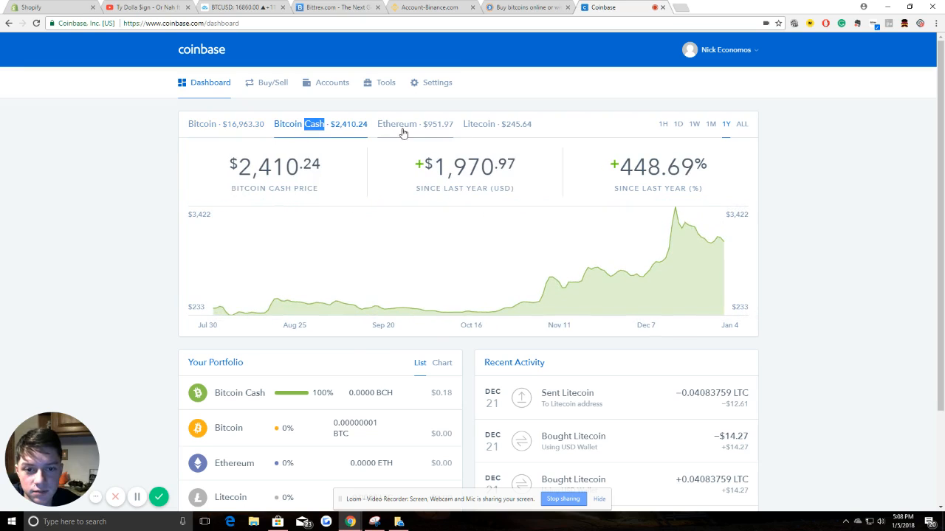
pyautogui.click(435, 129)
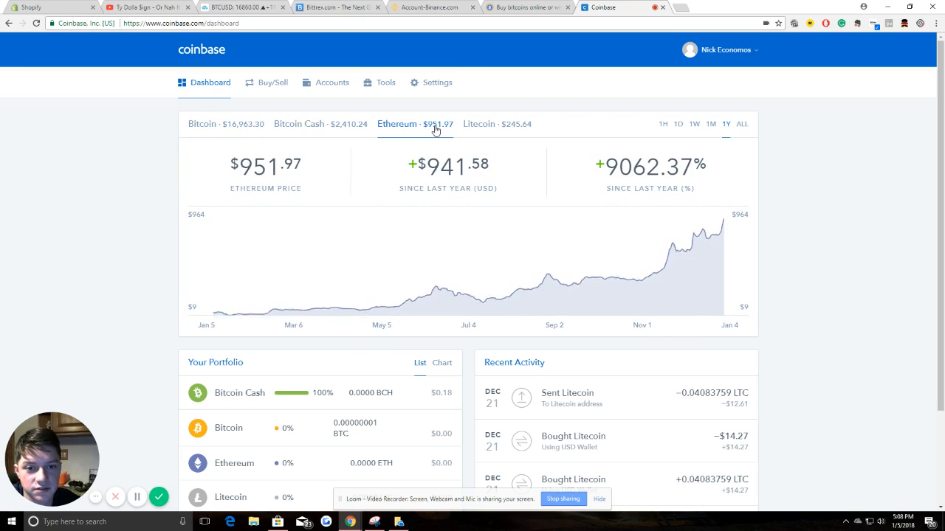
pyautogui.doubleClick(516, 124)
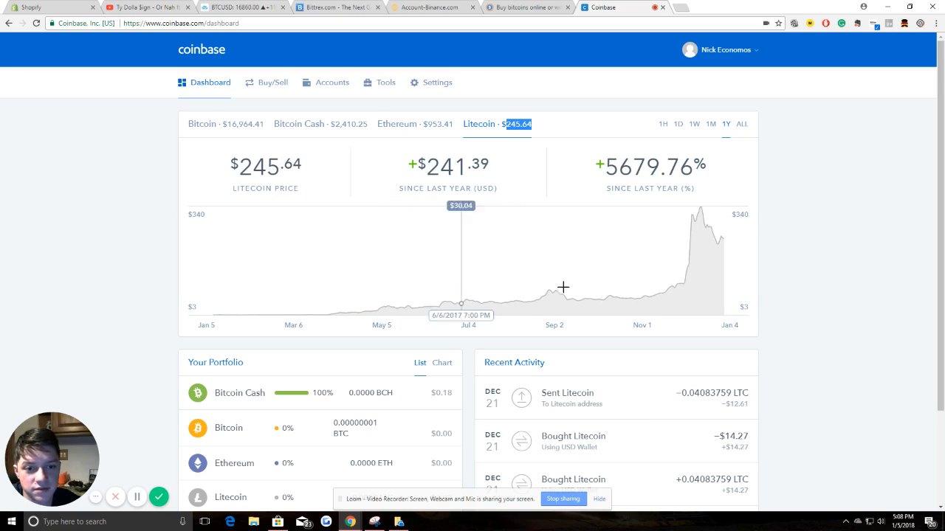
pyautogui.moveTo(219, 124); pyautogui.dragTo(411, 122)
pyautogui.doubleClick(411, 123)
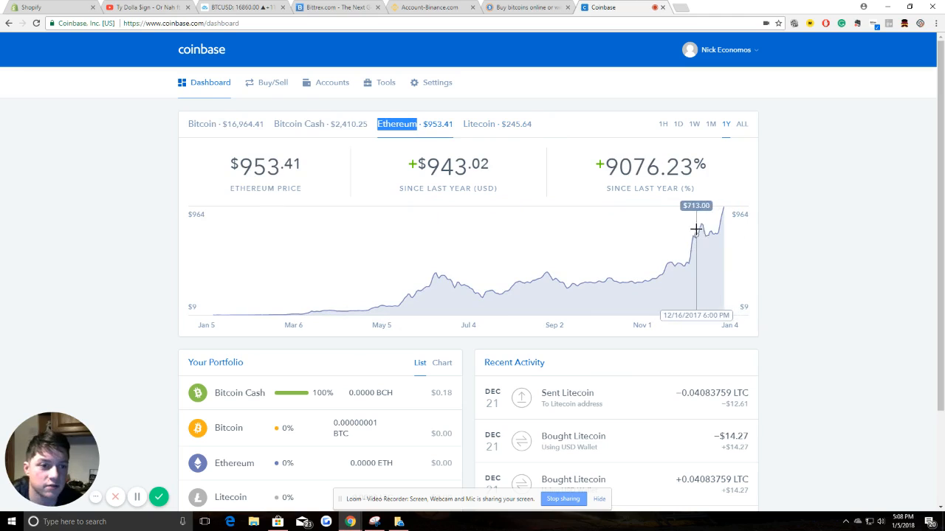
pyautogui.click(292, 125)
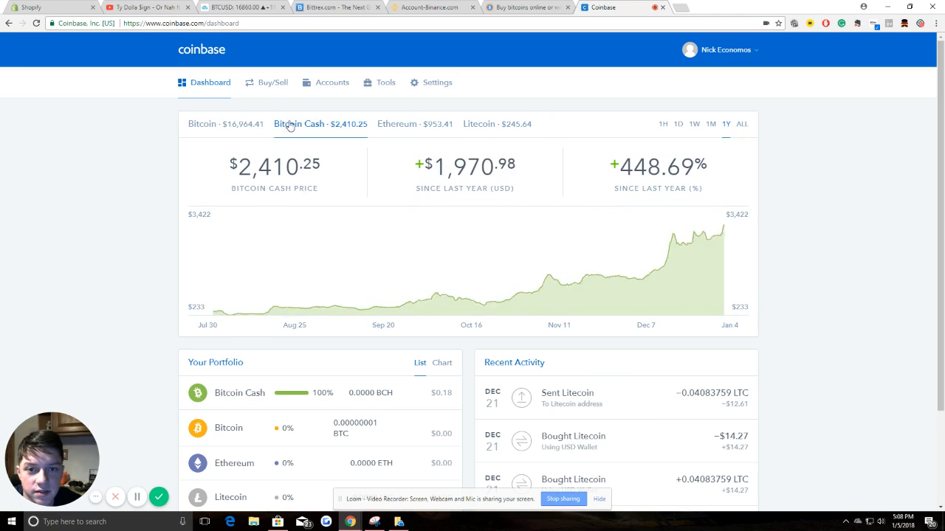
pyautogui.click(227, 125)
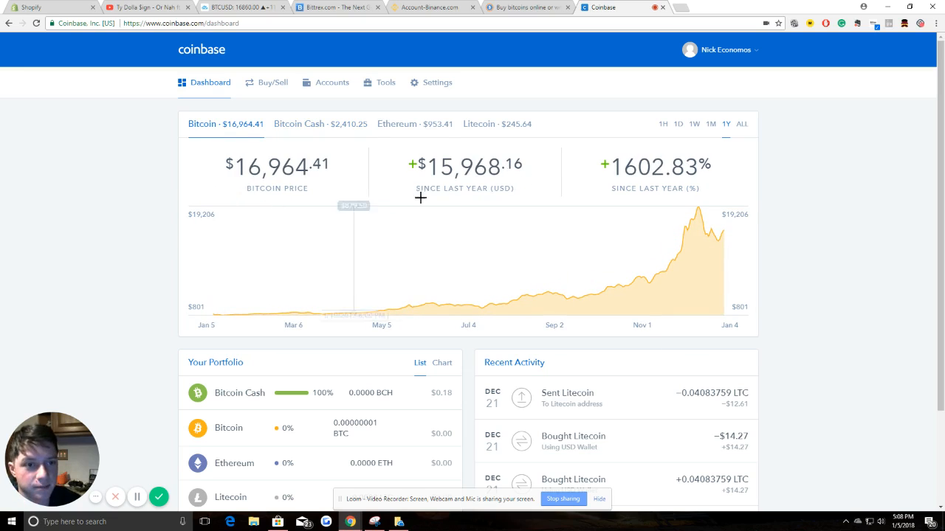
# Step: View the wallet accounts, and review the weekly buy and sell limits in the settings
pyautogui.click(421, 87)
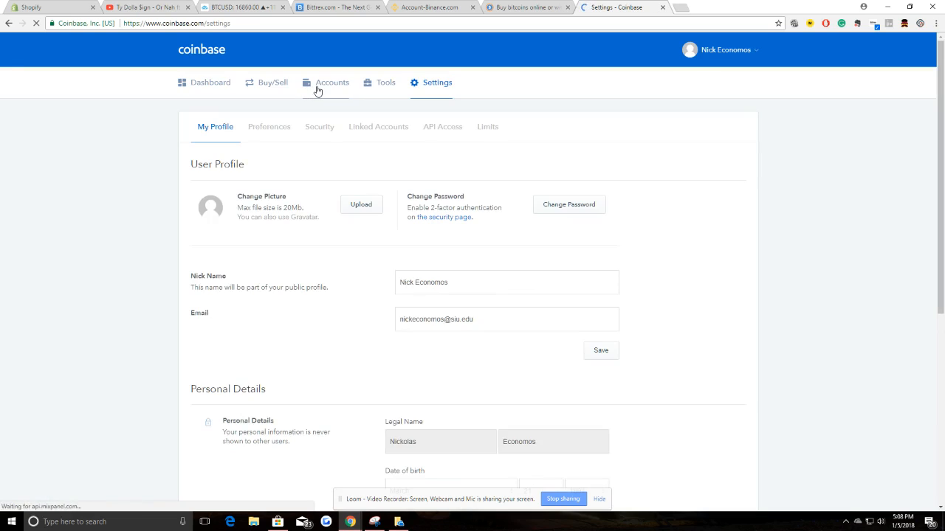
pyautogui.click(317, 90)
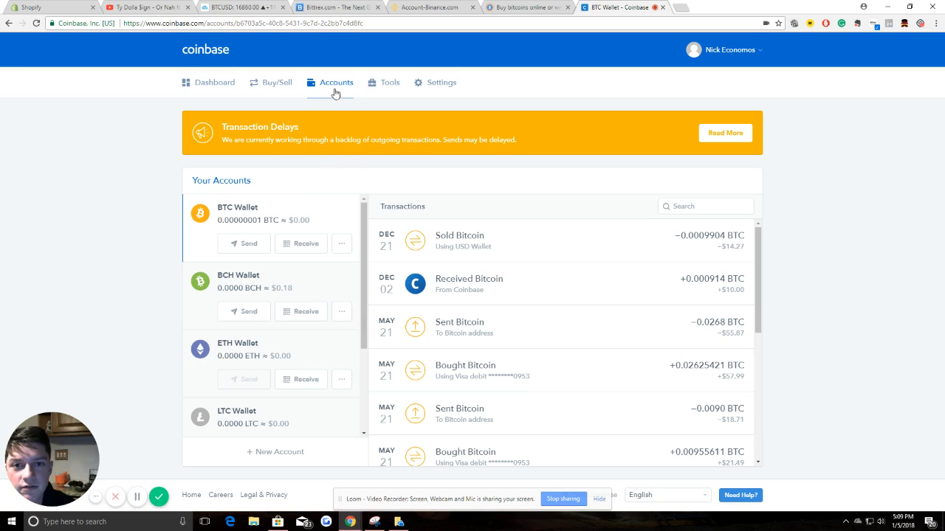
pyautogui.click(449, 84)
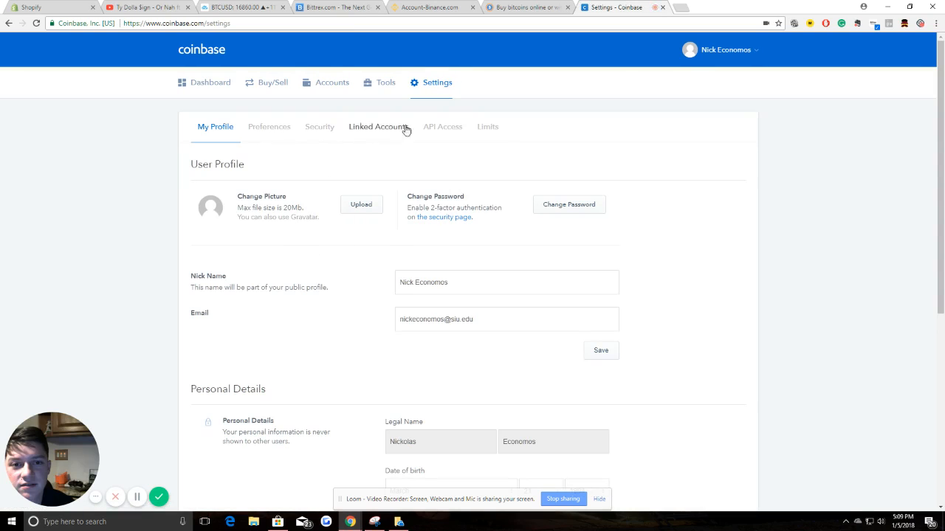
pyautogui.click(488, 130)
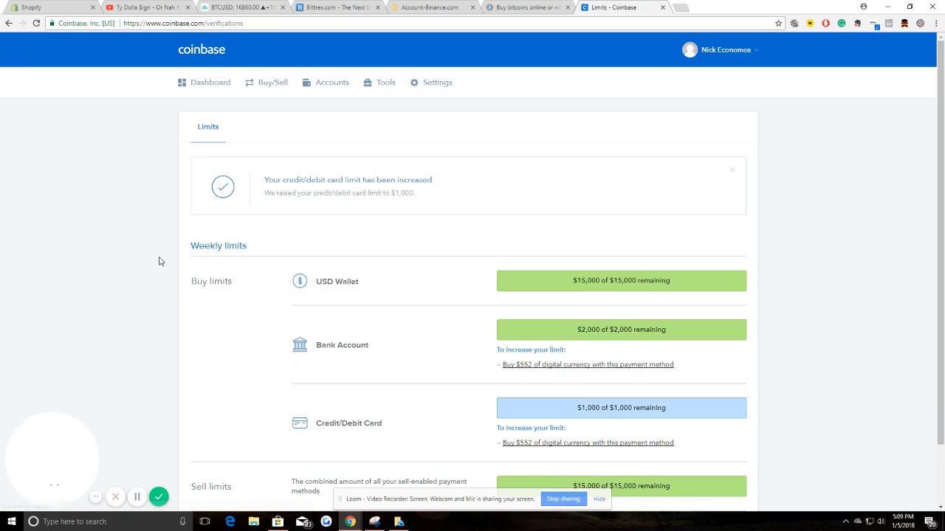
pyautogui.scroll(-2, 140, 258)
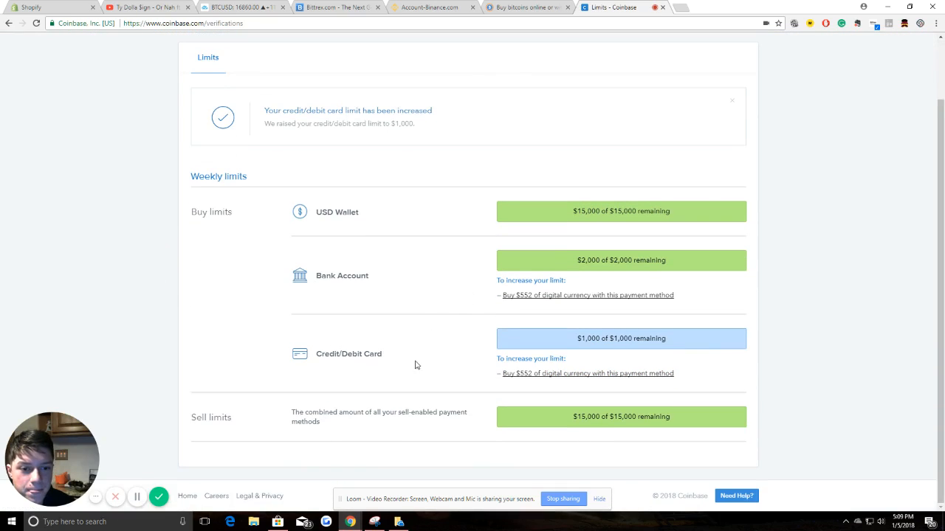
pyautogui.doubleClick(326, 213)
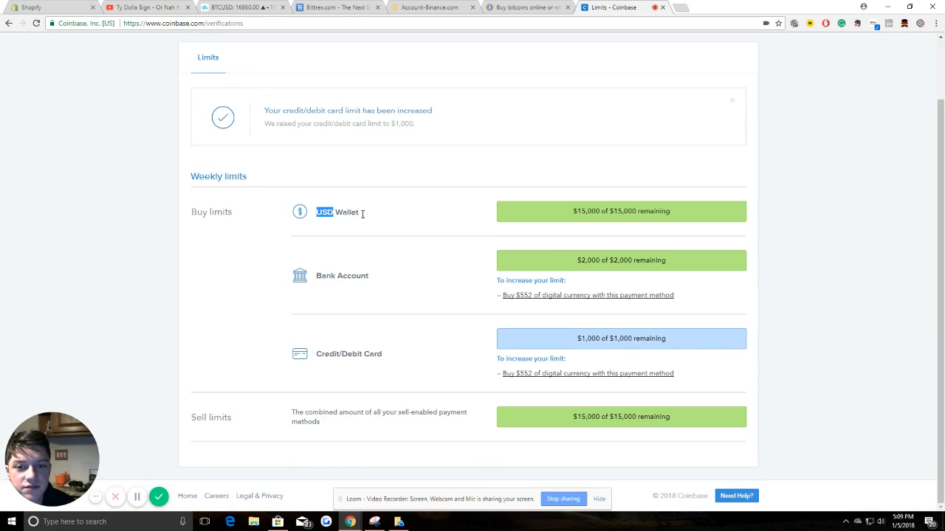
pyautogui.click(362, 219)
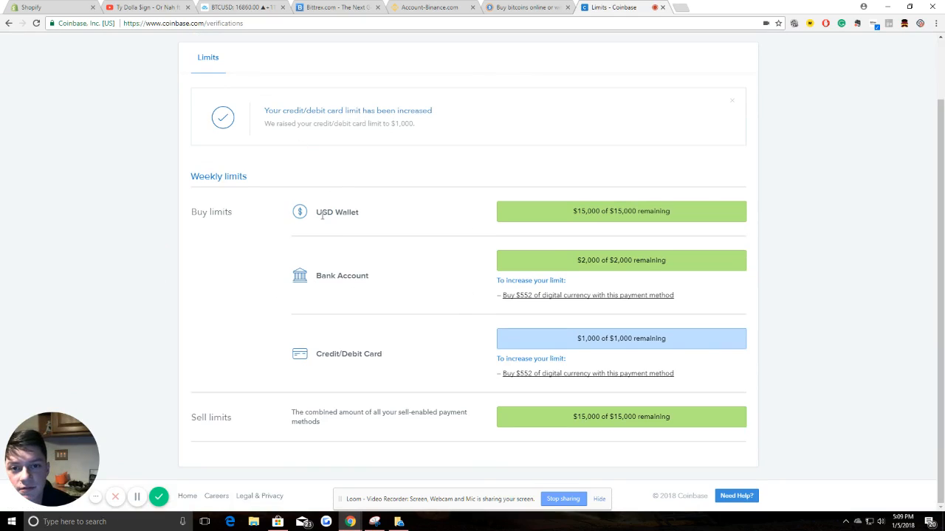
pyautogui.scroll(2, 364, 325)
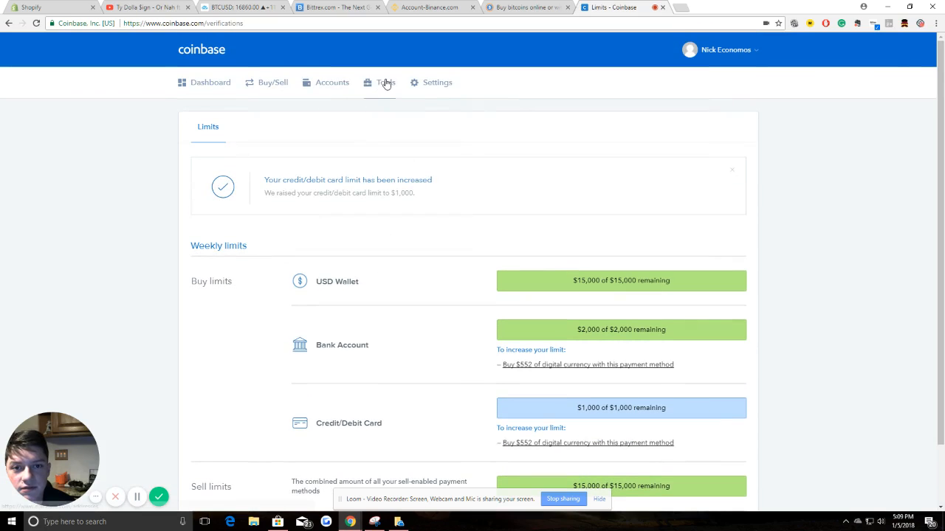
# Step: Open the Bitcoin purchase form and expand its list of payment methods
pyautogui.click(270, 87)
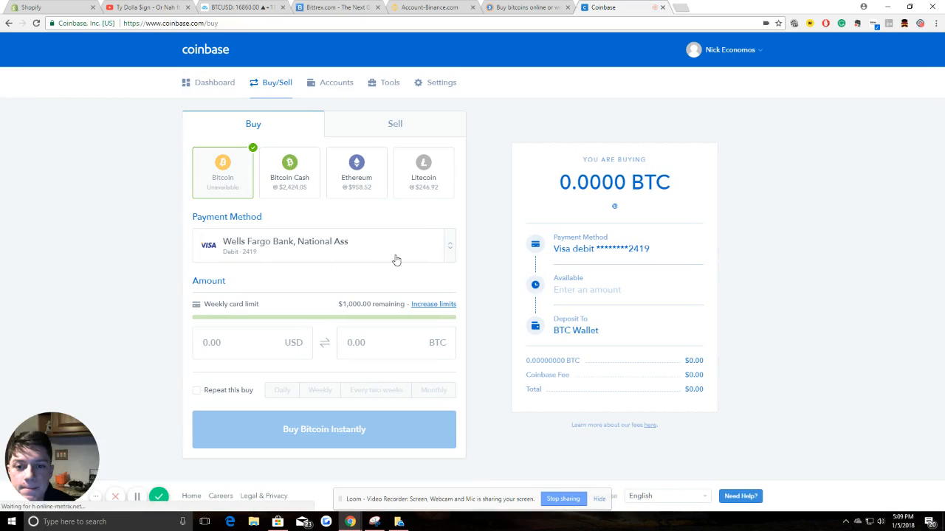
pyautogui.doubleClick(453, 249)
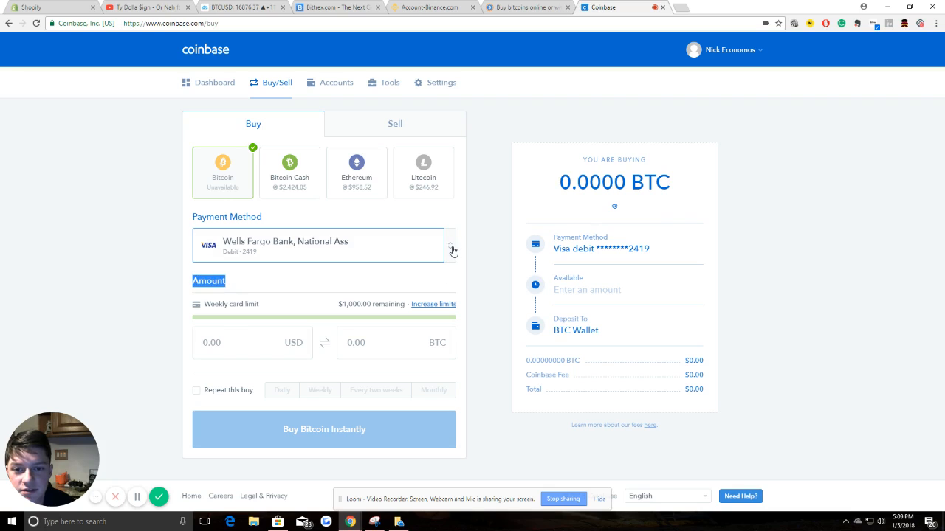
pyautogui.click(453, 252)
pyautogui.doubleClick(49, 234)
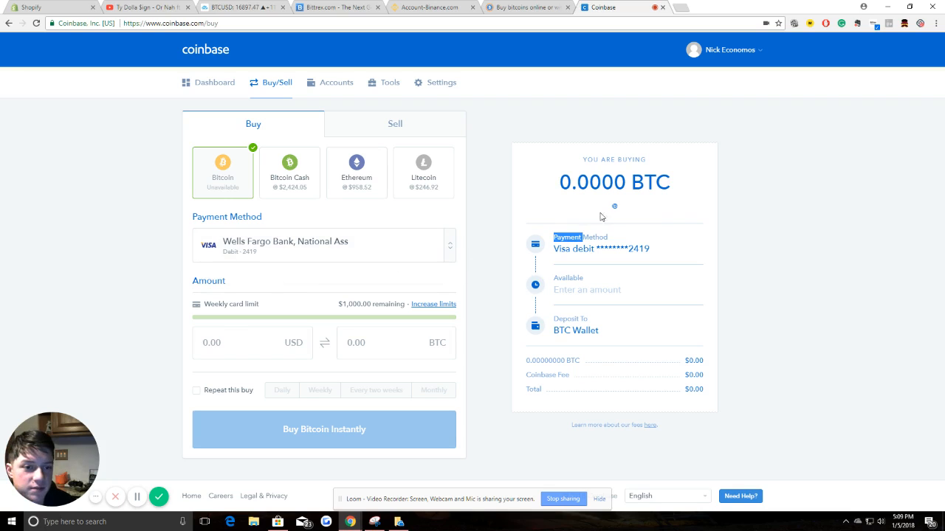
pyautogui.doubleClick(587, 208)
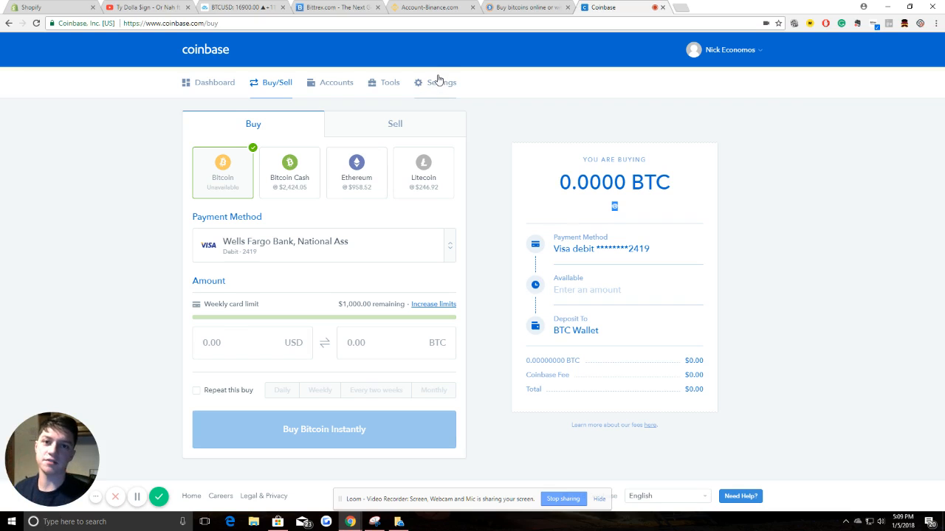
pyautogui.doubleClick(452, 247)
pyautogui.click(451, 247)
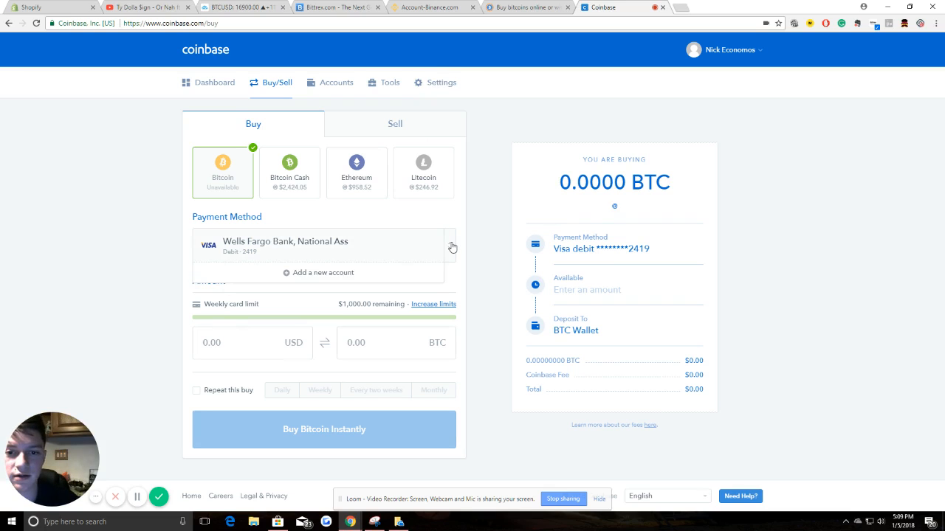
# Step: Start adding a bank account as a new payment method, and open the search for banks not listed
pyautogui.click(307, 273)
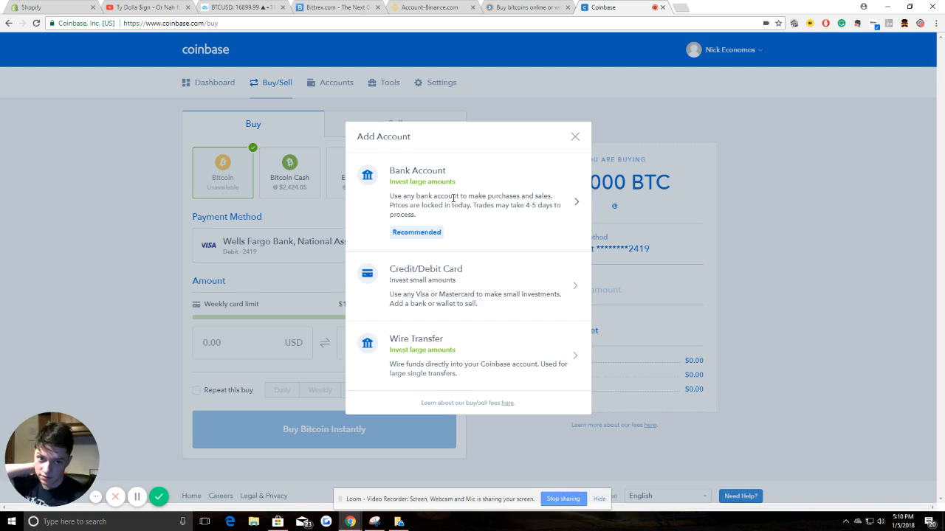
pyautogui.click(454, 202)
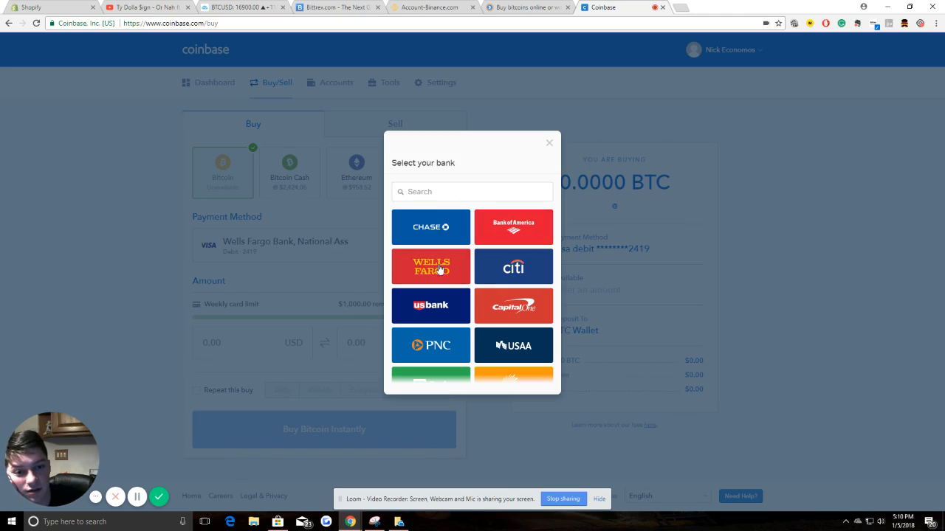
pyautogui.scroll(-3, 498, 306)
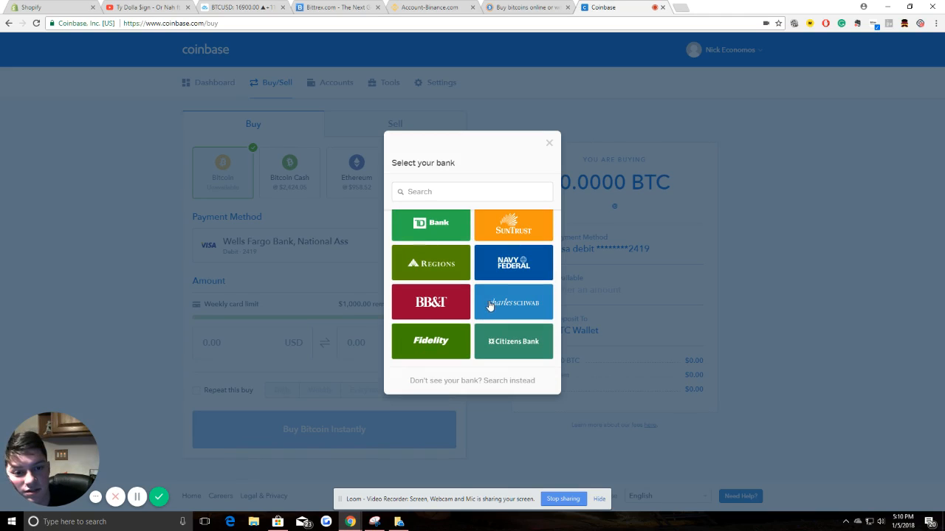
pyautogui.click(494, 381)
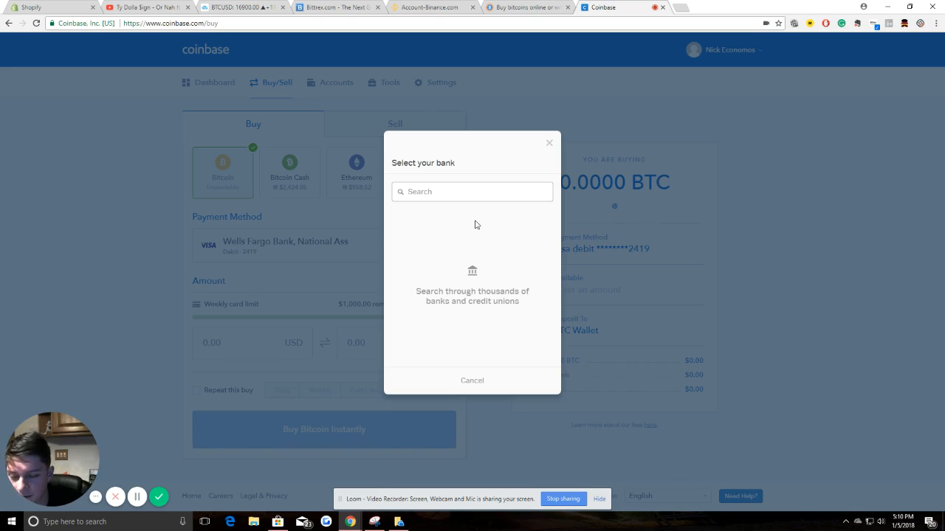
# Step: Search the banks for "old", open the Old National Bank credentials form, and go back to the bank list
pyautogui.write('old')
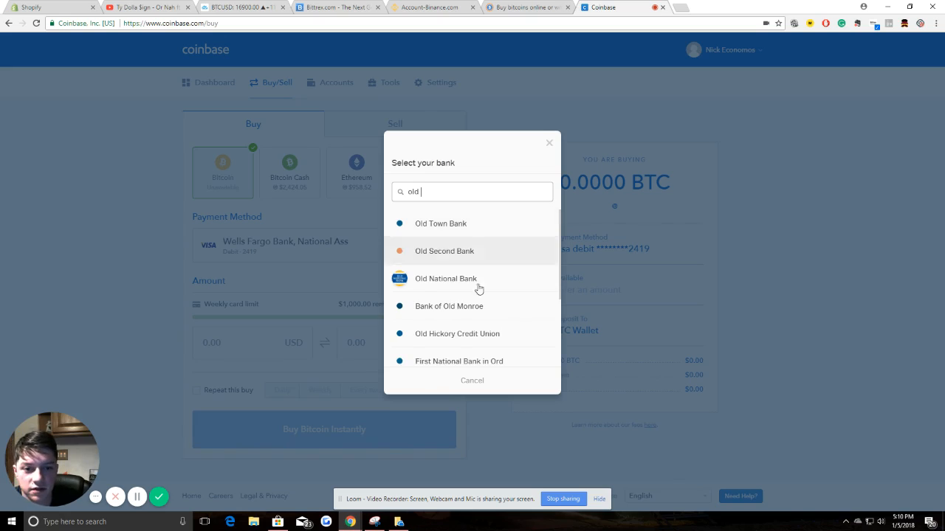
pyautogui.click(448, 282)
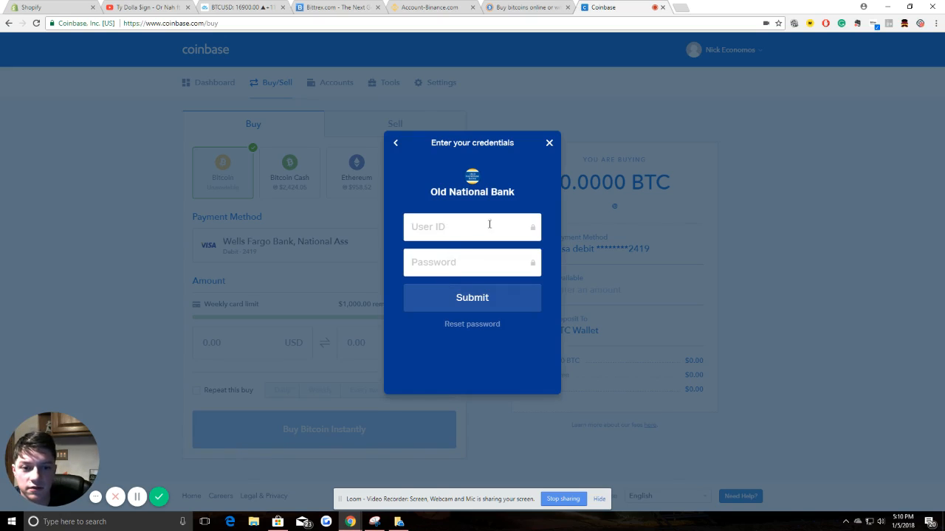
pyautogui.click(396, 144)
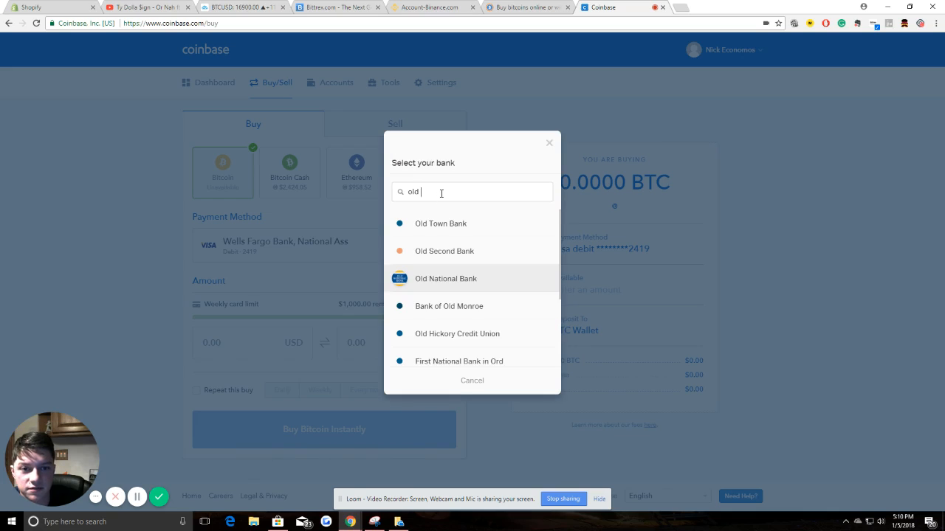
# Step: Replace the bank search with "5/3" and select Latitude 32 Credit Union
pyautogui.tripleClick(441, 192)
pyautogui.press('BackSpace')
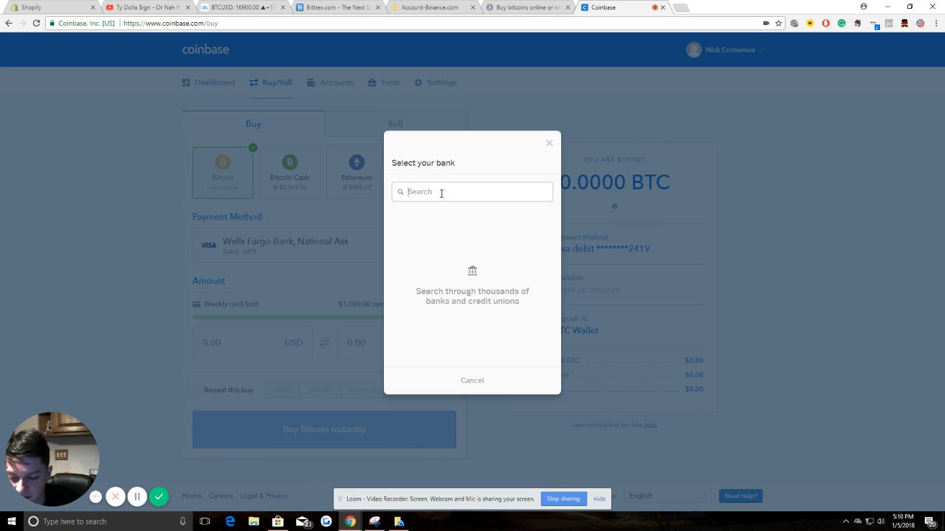
pyautogui.write('5/3')
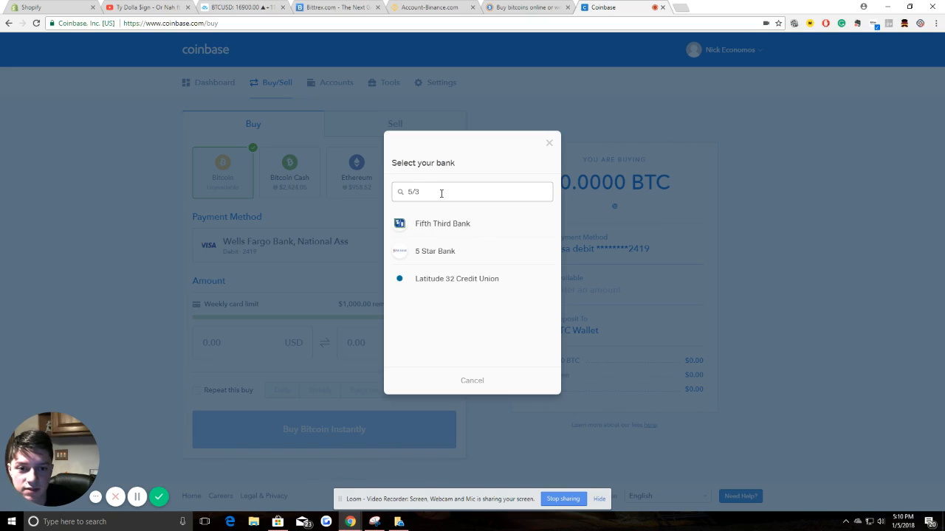
pyautogui.click(464, 284)
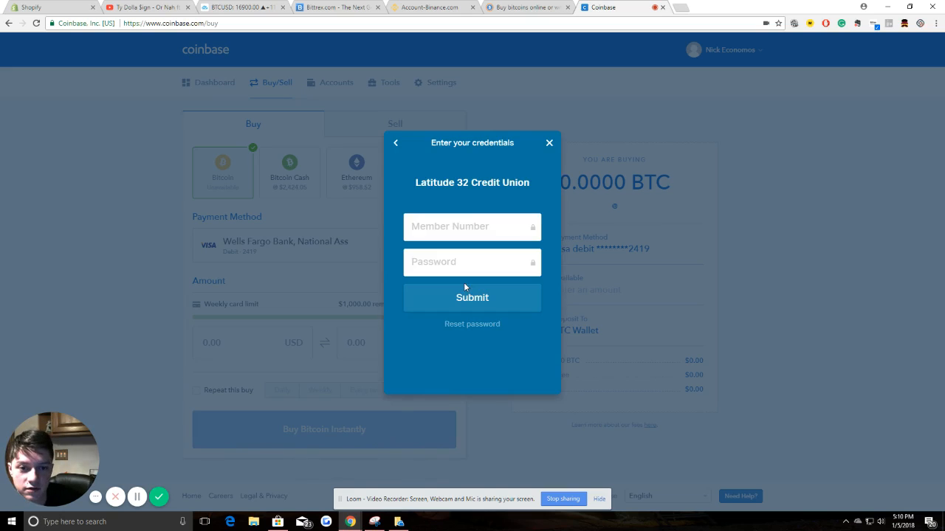
# Step: Replace the bank search with "c", open the Cresco Union Savings Bank (C US Bank) credentials form, and return to the bank list
pyautogui.click(395, 142)
pyautogui.tripleClick(428, 192)
pyautogui.press('BackSpace')
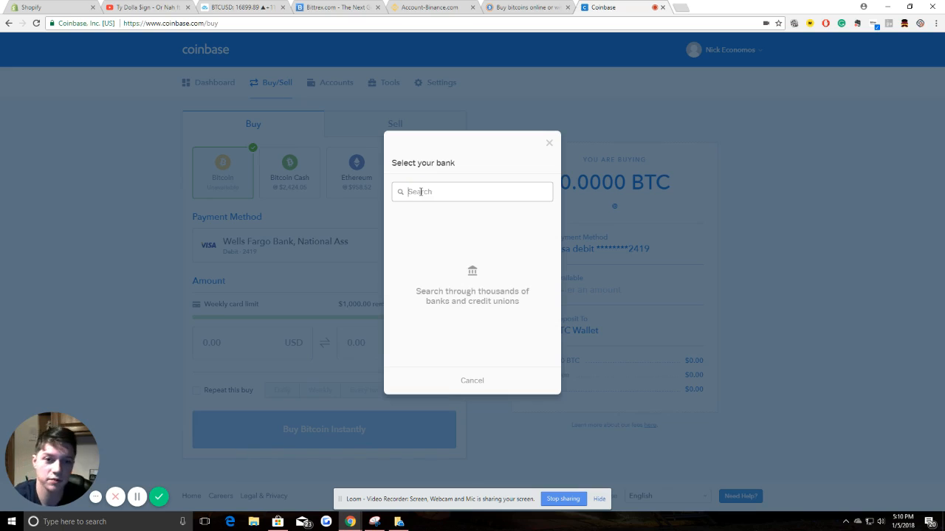
pyautogui.write('c')
pyautogui.press('BackSpace')
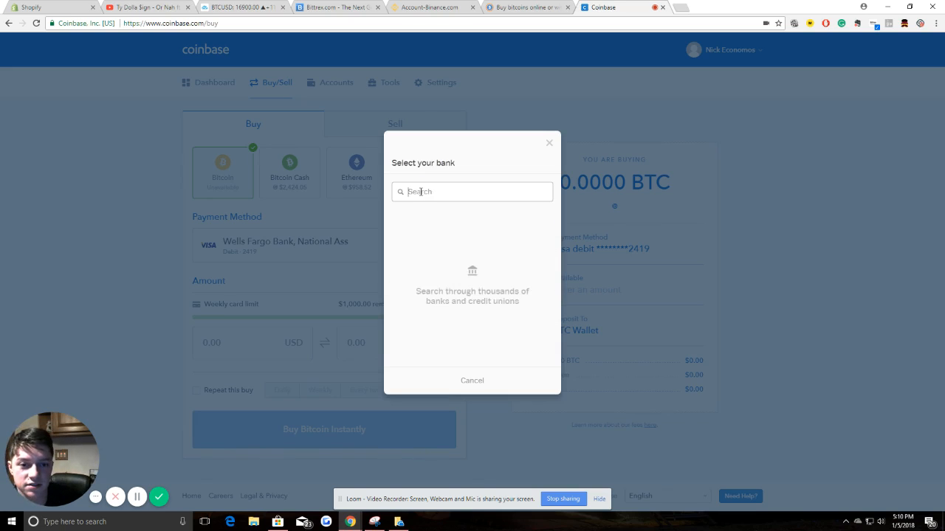
pyautogui.write('c')
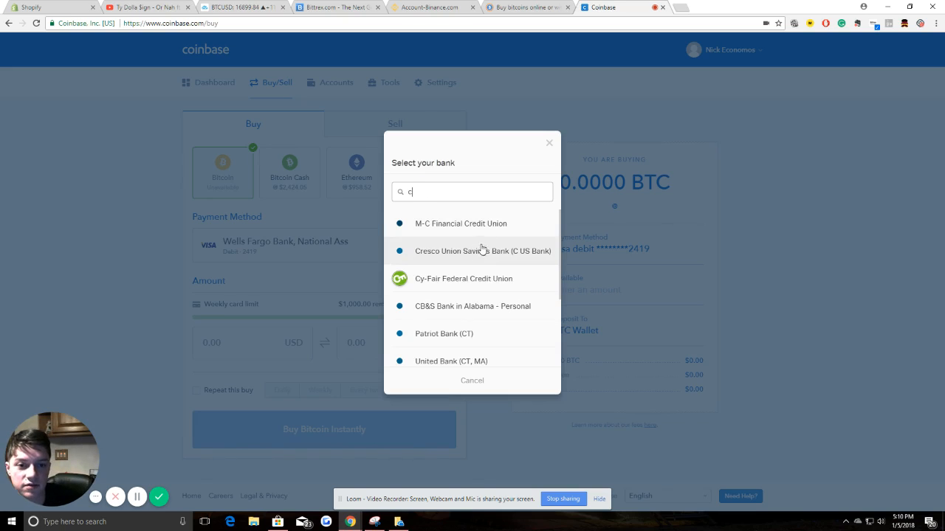
pyautogui.click(491, 250)
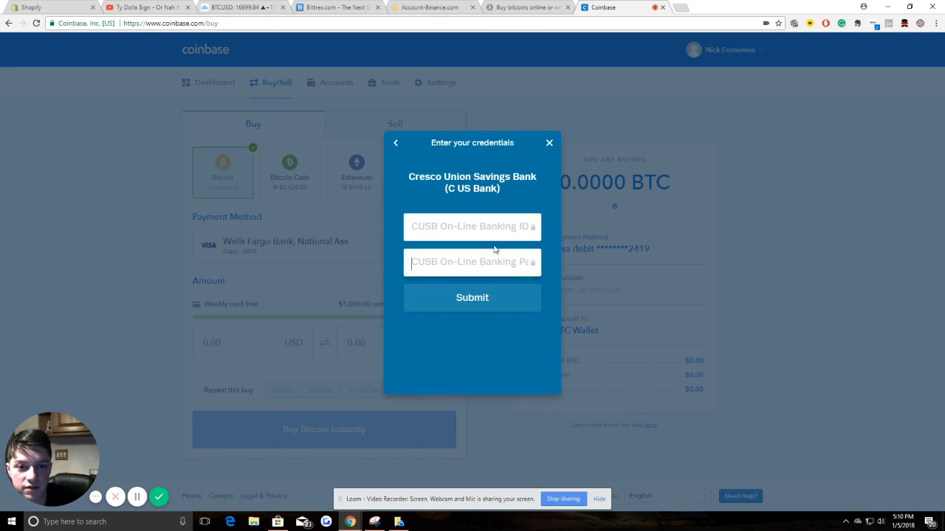
pyautogui.click(395, 143)
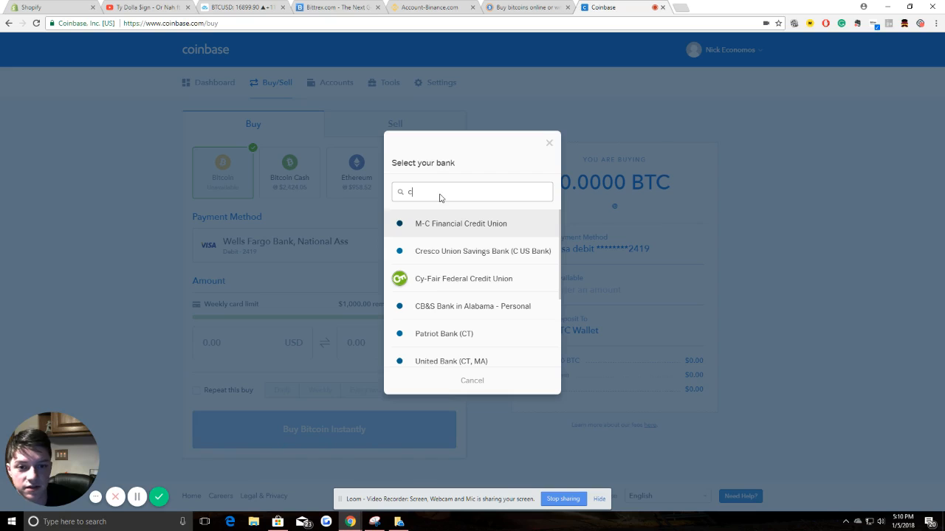
# Step: Clear the bank search, look over the featured banks, and close the bank selection dialog
pyautogui.press('BackSpace')
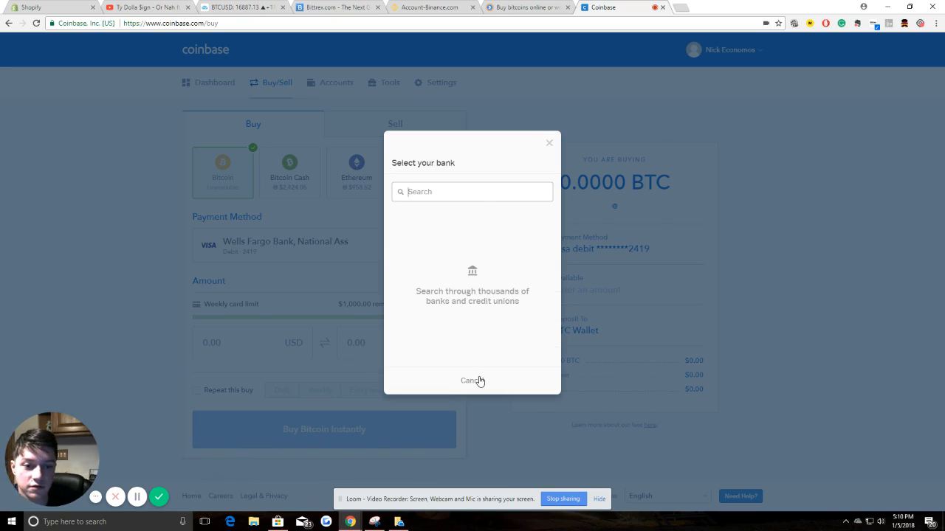
pyautogui.scroll(-2, 410, 282)
pyautogui.scroll(2, 410, 283)
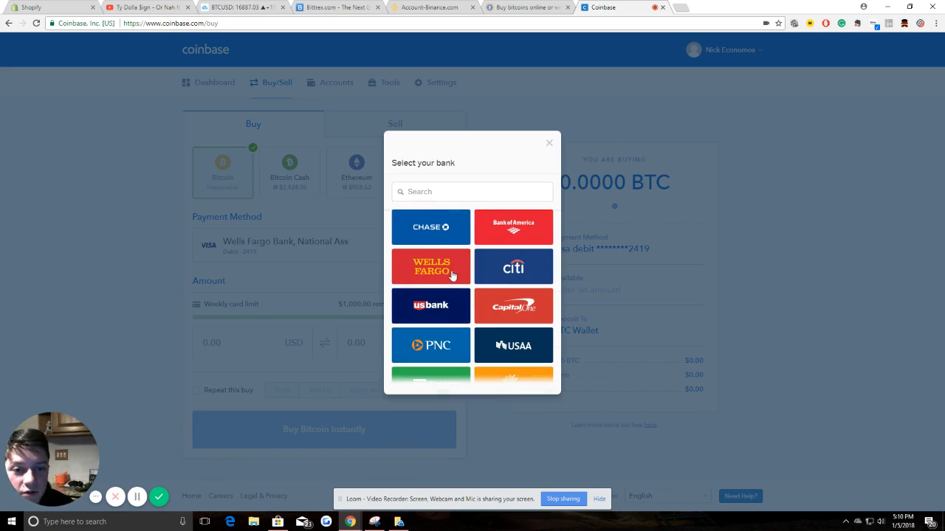
pyautogui.click(550, 143)
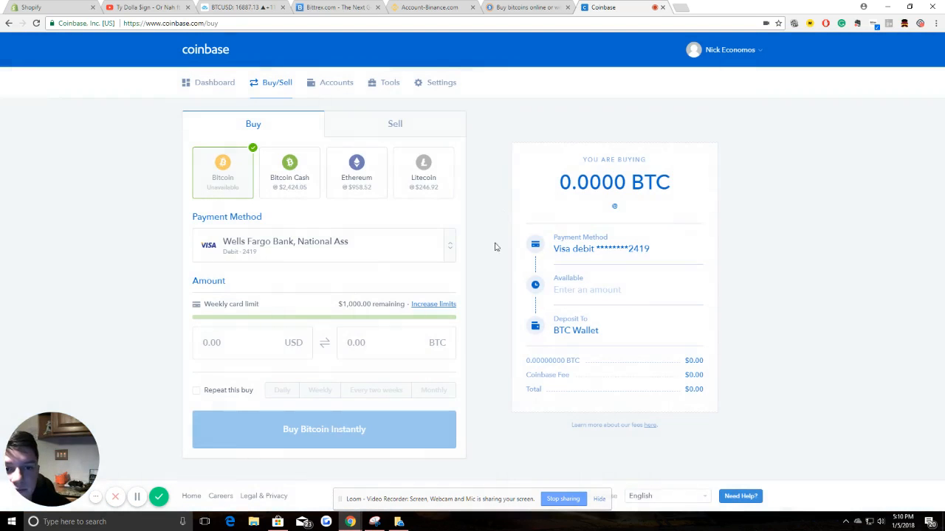
# Step: Check the payment methods and the remaining weekly card limit, and open the page for increasing limits
pyautogui.click(451, 250)
pyautogui.click(454, 254)
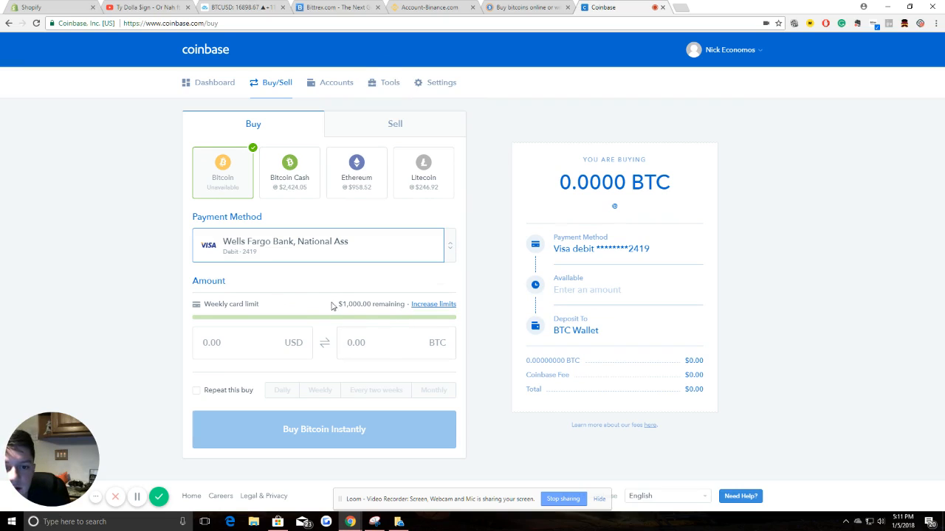
pyautogui.doubleClick(355, 304)
pyautogui.click(397, 304)
pyautogui.doubleClick(389, 305)
pyautogui.click(362, 306)
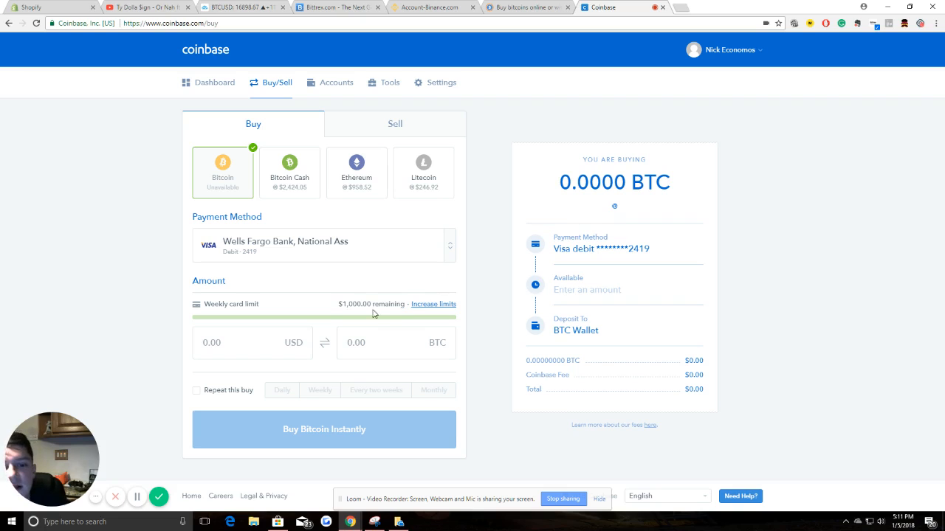
pyautogui.click(432, 304)
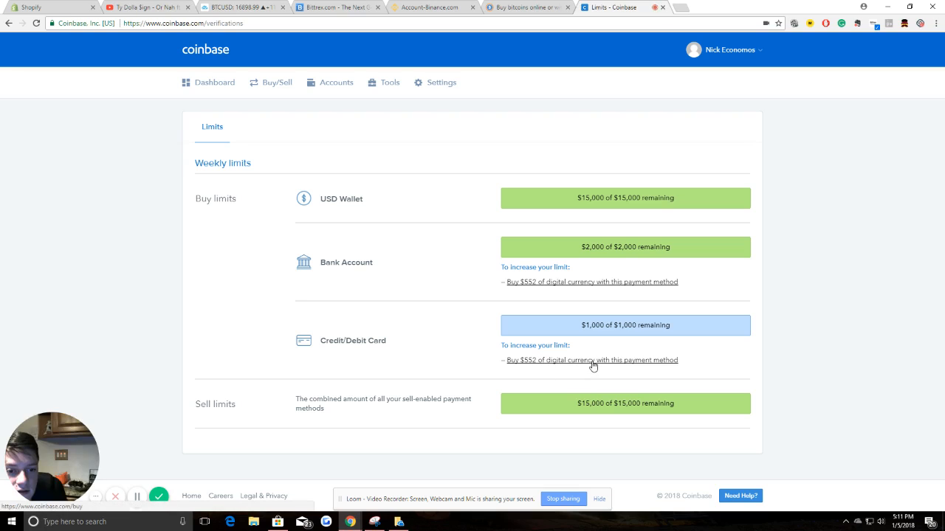
# Step: Follow the credit/debit card link for buying $552 of digital currency, and reopen the weekly limits page
pyautogui.click(568, 362)
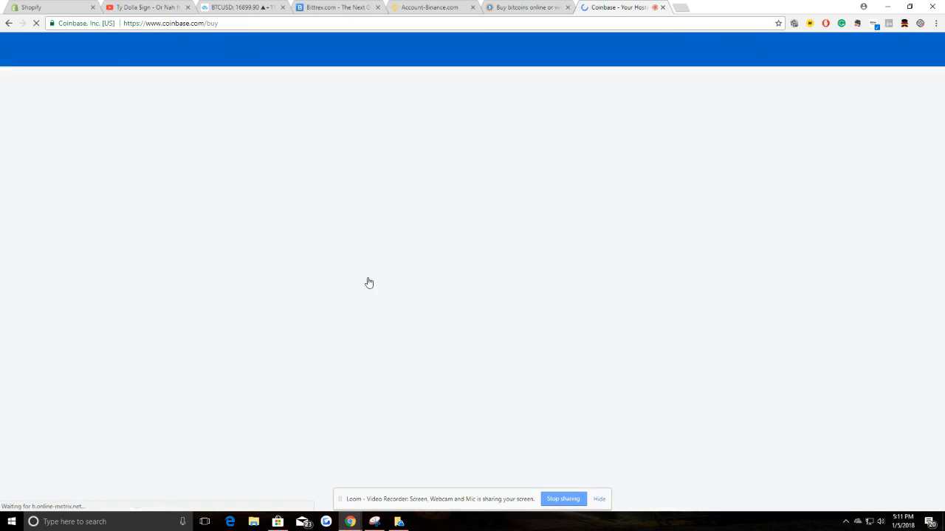
pyautogui.click(10, 24)
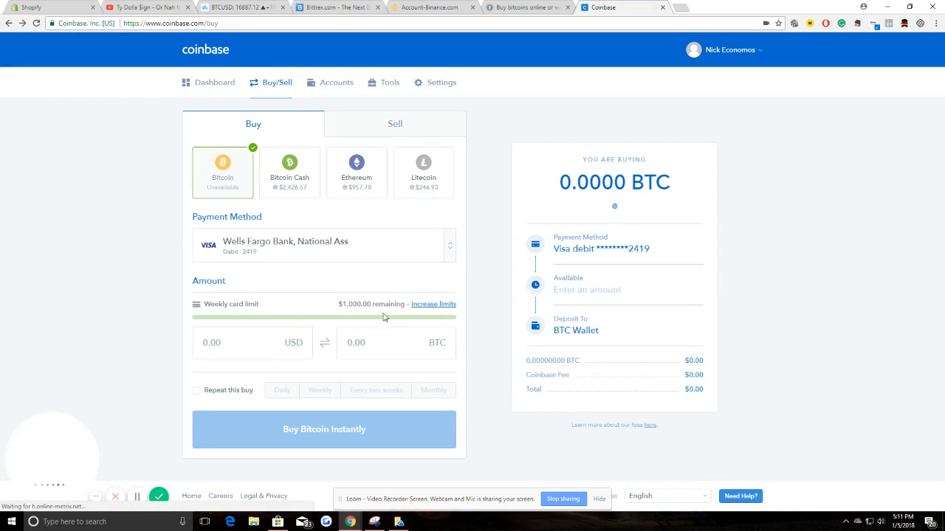
pyautogui.click(427, 305)
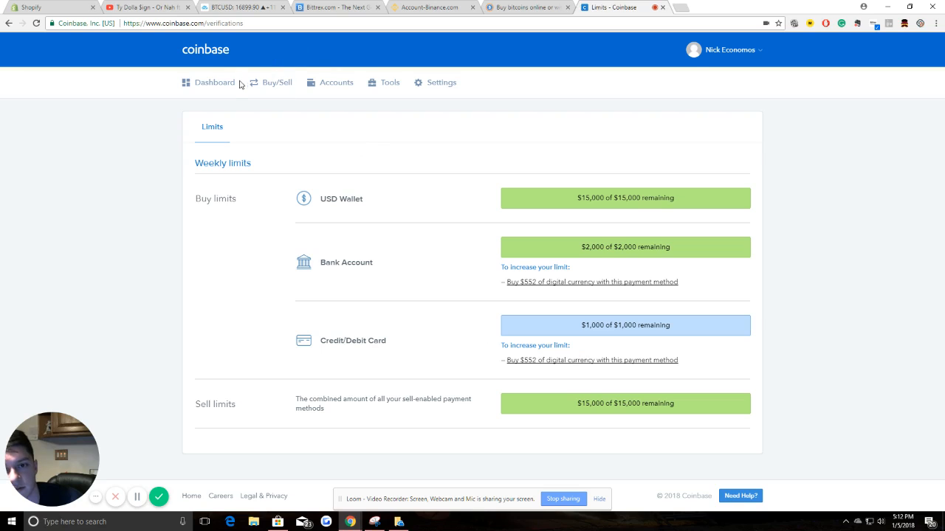
# Step: Leave the limits page for the purchase form and select Bitcoin as the currency to buy
pyautogui.click(9, 22)
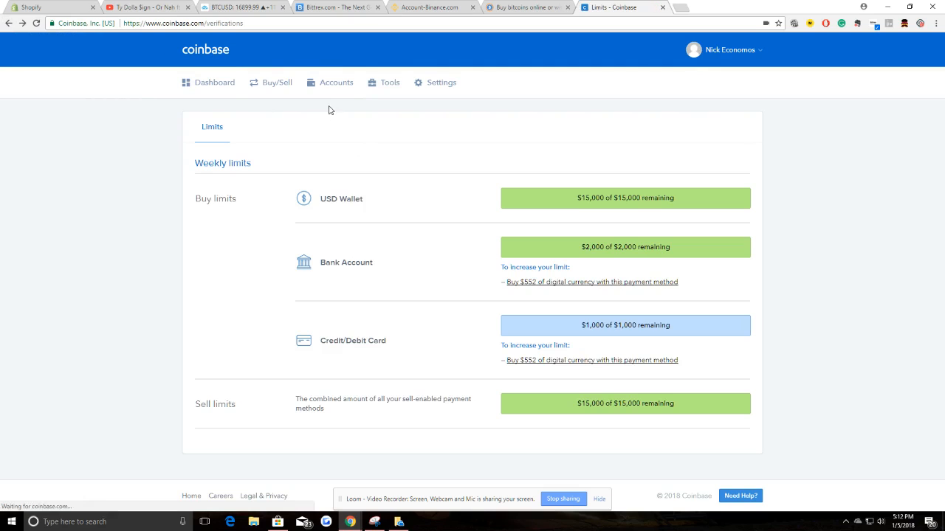
pyautogui.click(260, 83)
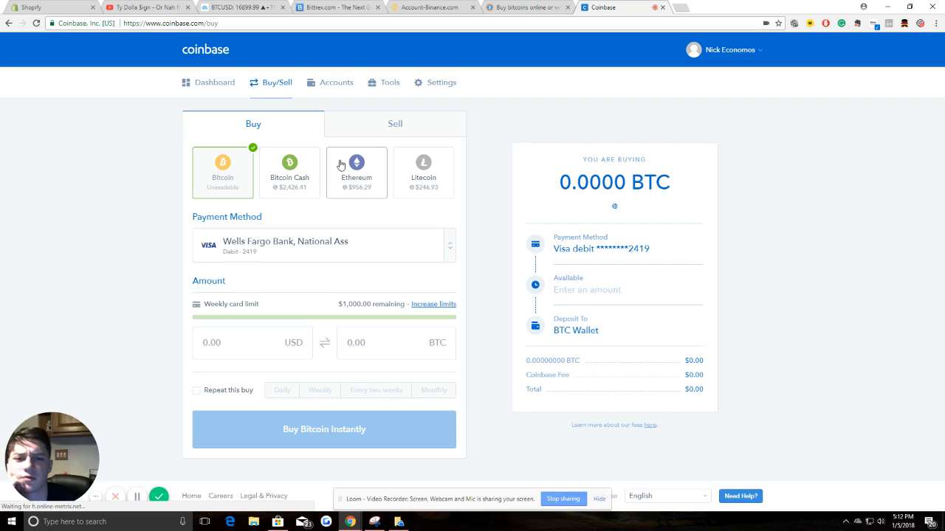
pyautogui.click(264, 194)
pyautogui.click(216, 182)
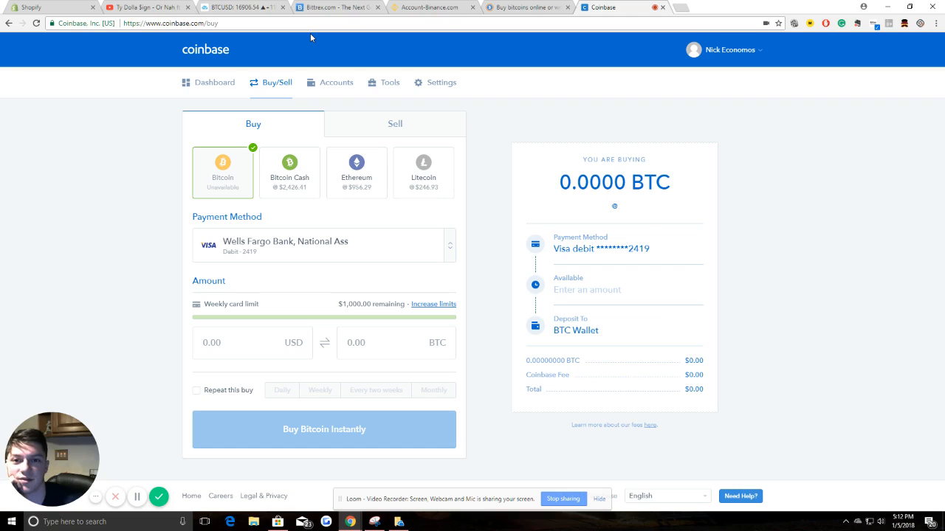
pyautogui.doubleClick(245, 24)
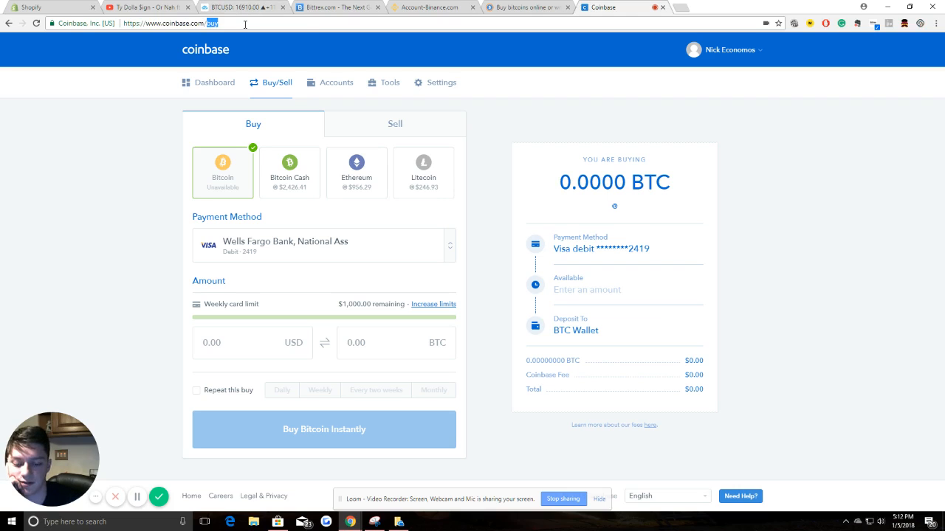
pyautogui.write('dashboard')
pyautogui.press('Return')
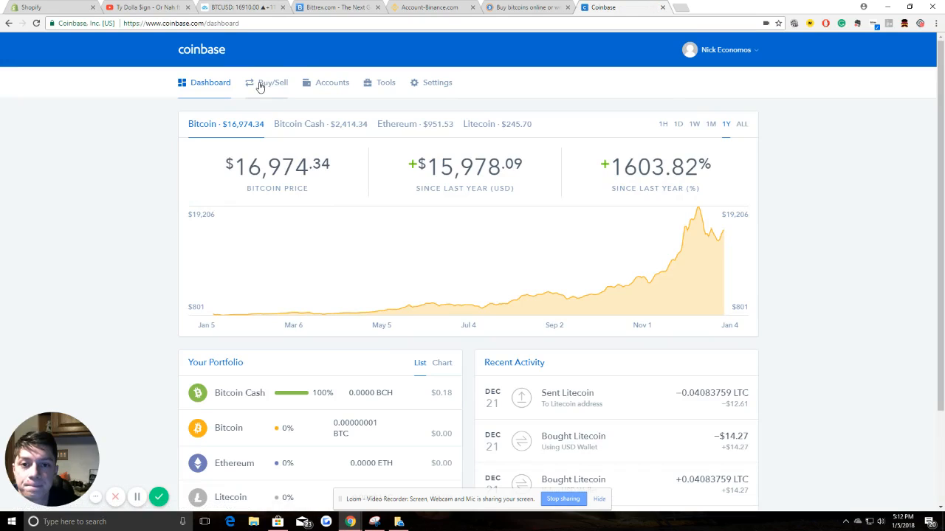
# Step: Open the purchase form from the dashboard and select Litecoin as the currency to buy
pyautogui.click(271, 86)
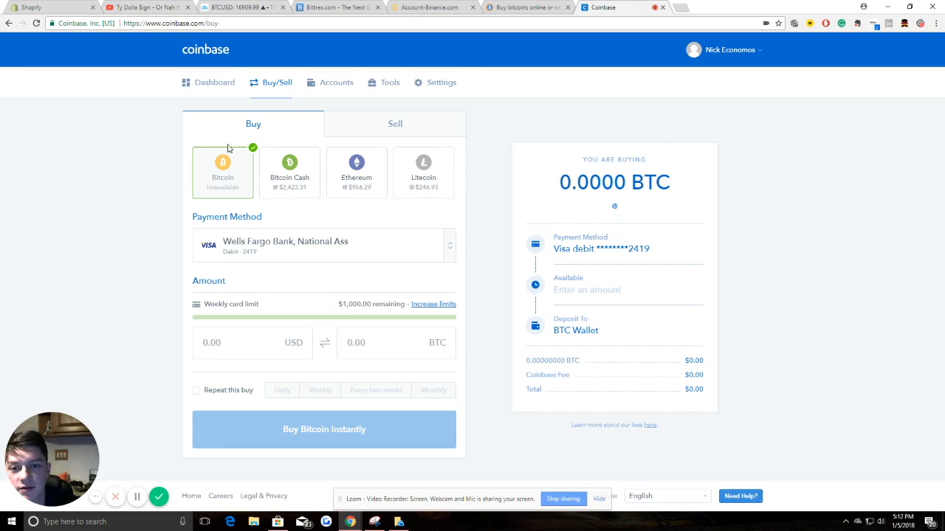
pyautogui.click(423, 196)
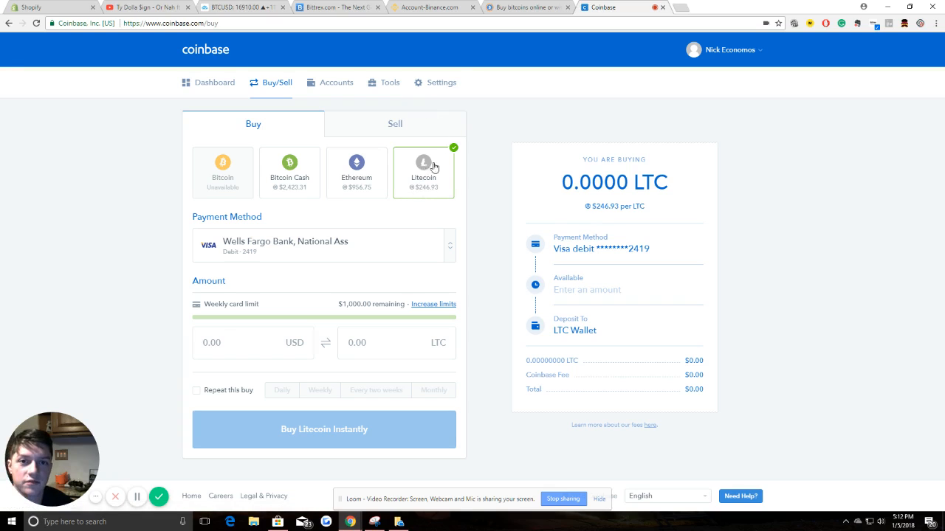
# Step: Look through the Tools and Settings pages, and open the accounts page with the wallets
pyautogui.click(388, 85)
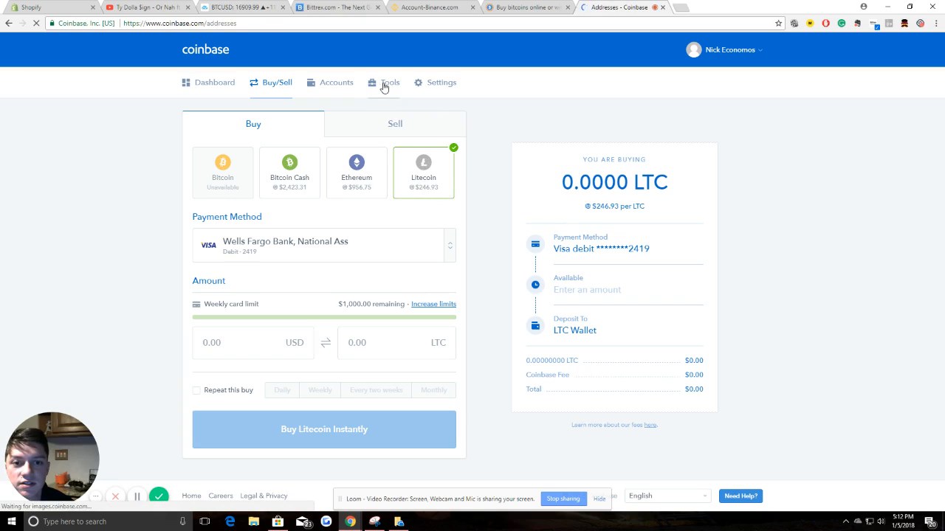
pyautogui.click(433, 84)
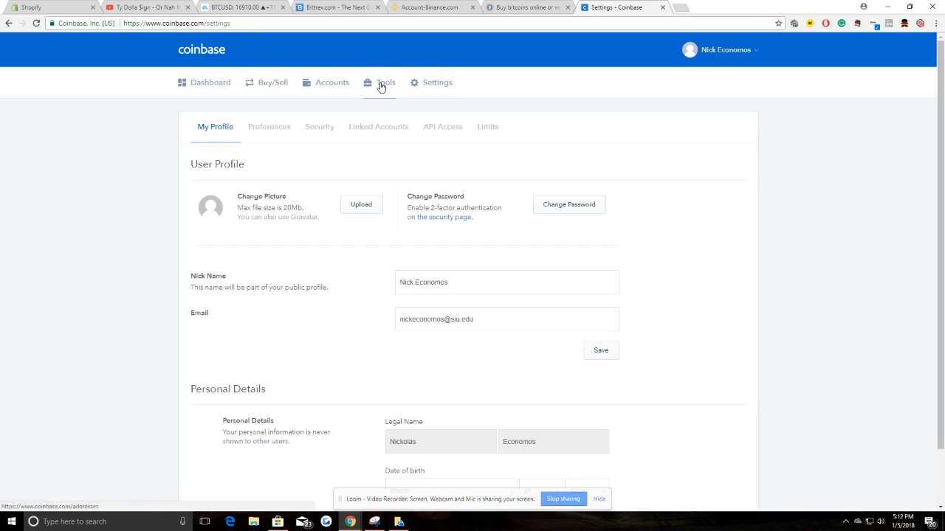
pyautogui.click(325, 85)
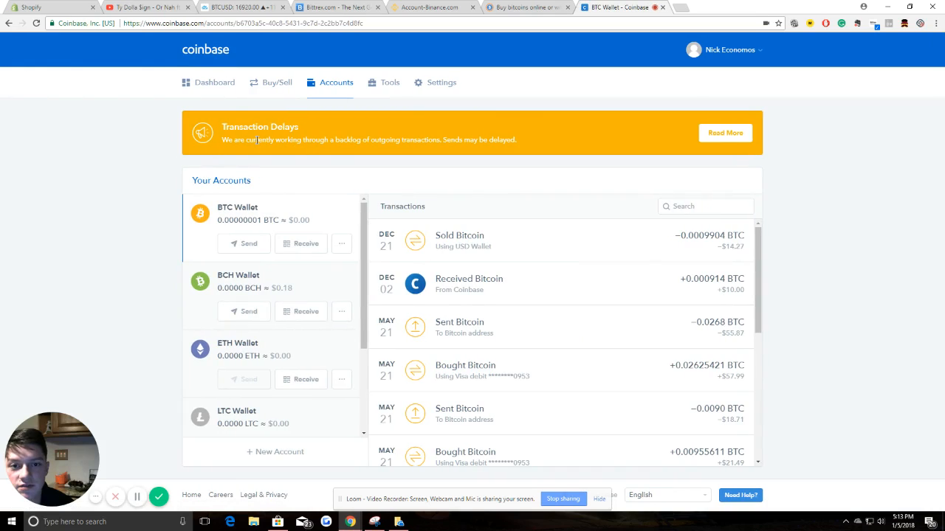
# Step: Open the full Transaction Delays notice on the Coinbase status page and examine the entry about Bitcoin buys
pyautogui.click(722, 138)
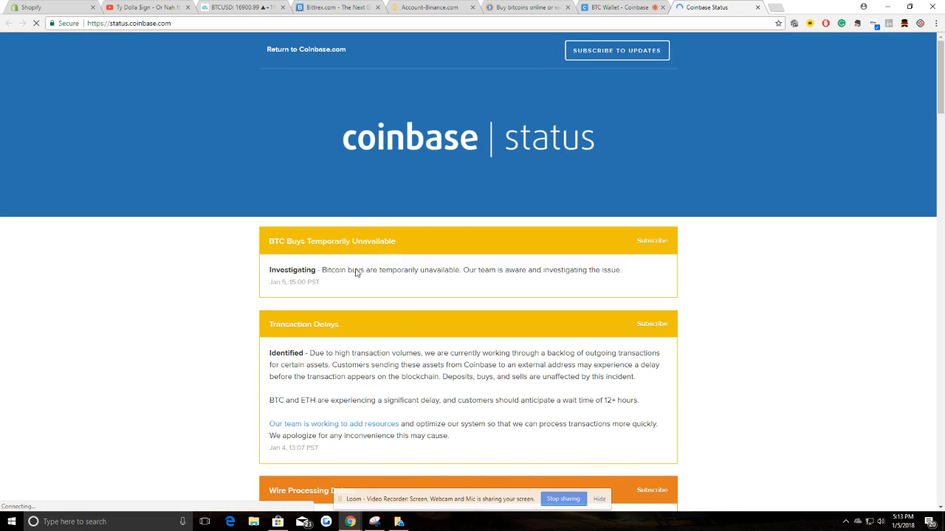
pyautogui.moveTo(387, 270); pyautogui.dragTo(310, 262)
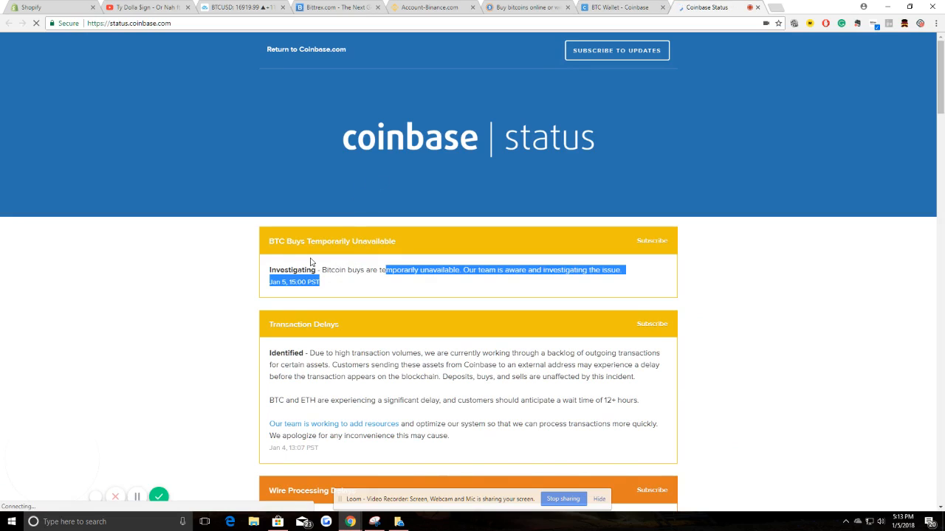
pyautogui.scroll(-2, 185, 262)
pyautogui.click(199, 217)
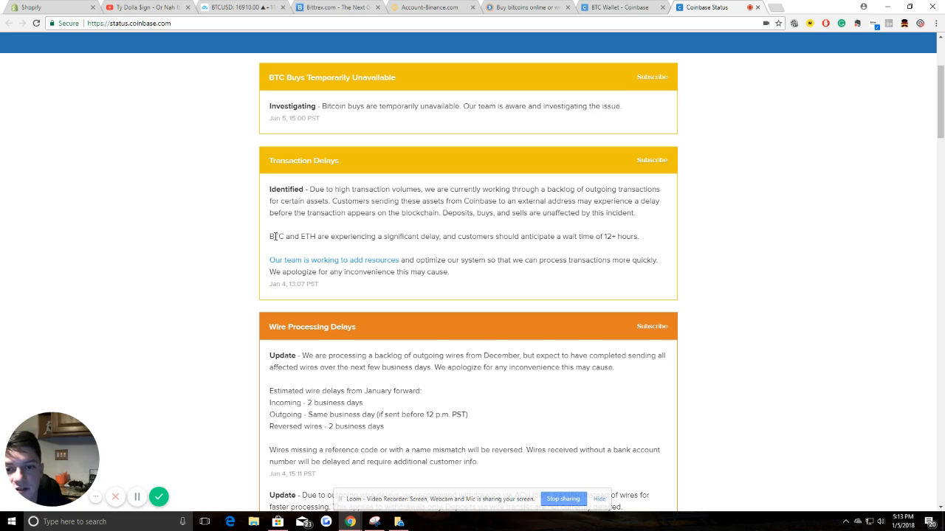
# Step: Read the sentence about BTC and ETH delays in the Transaction Delays entry
pyautogui.doubleClick(307, 237)
pyautogui.click(348, 236)
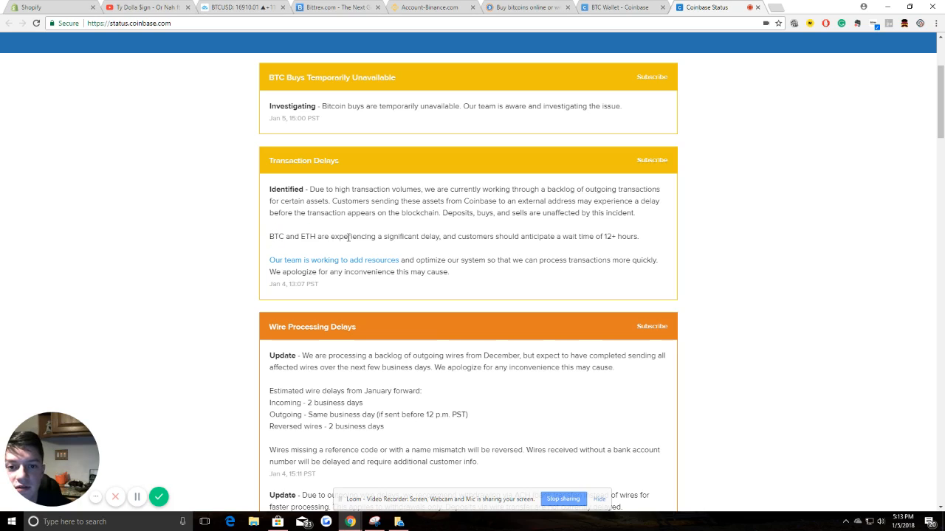
pyautogui.doubleClick(399, 237)
pyautogui.doubleClick(431, 237)
pyautogui.click(520, 239)
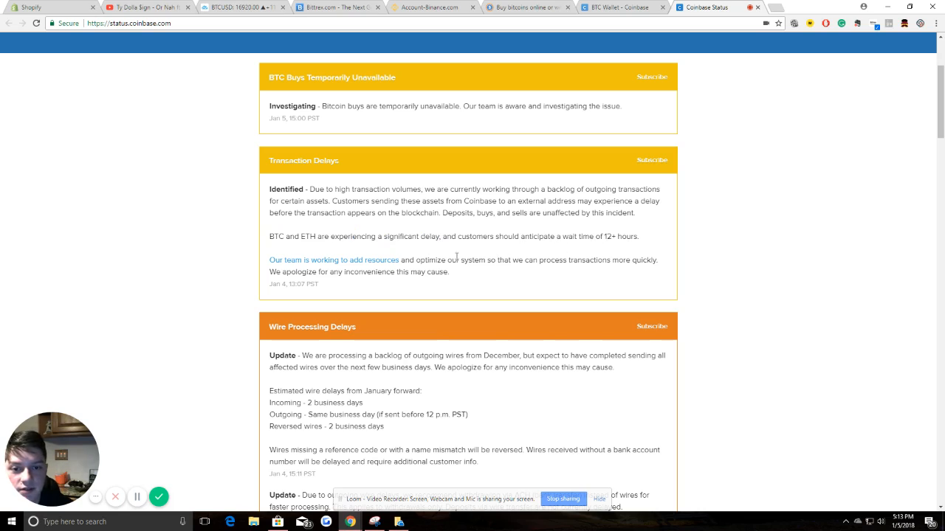
# Step: Skim the remaining status notices, return to the start of the page, and close the Coinbase status page
pyautogui.scroll(-3, 207, 237)
pyautogui.scroll(-8, 207, 238)
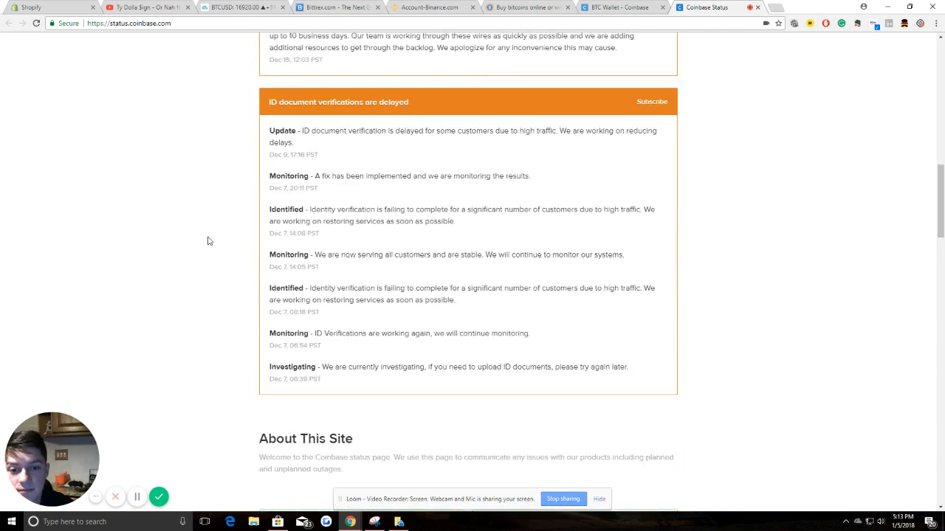
pyautogui.press('Home')
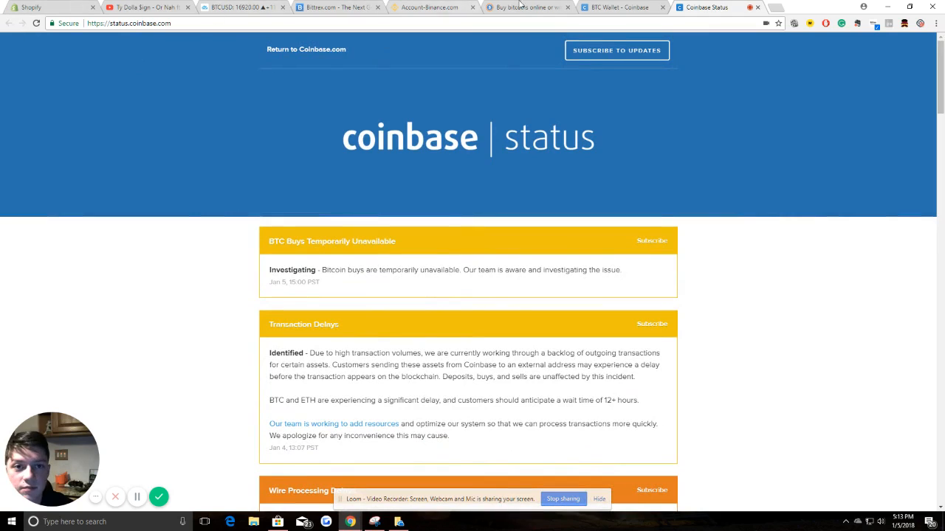
pyautogui.click(757, 8)
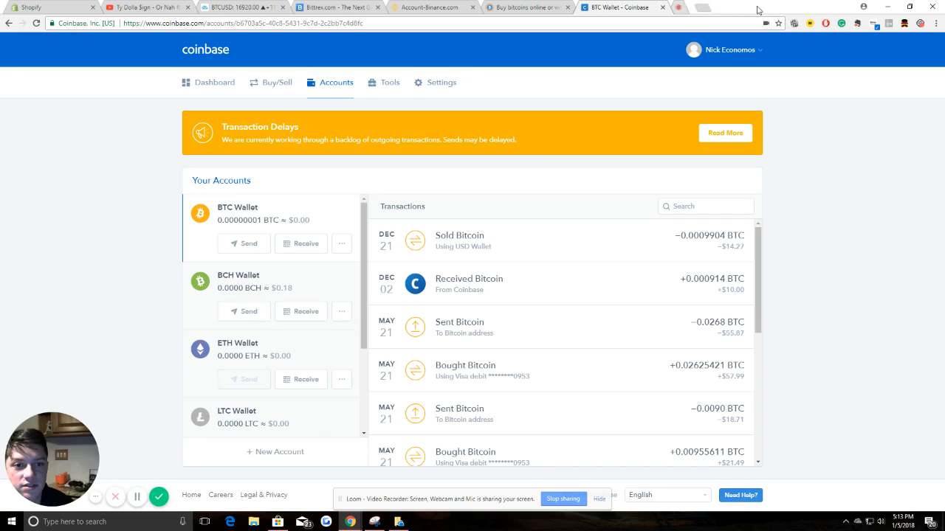
# Step: Return from the accounts page to the purchase form and choose Litecoin instead of Bitcoin
pyautogui.doubleClick(269, 82)
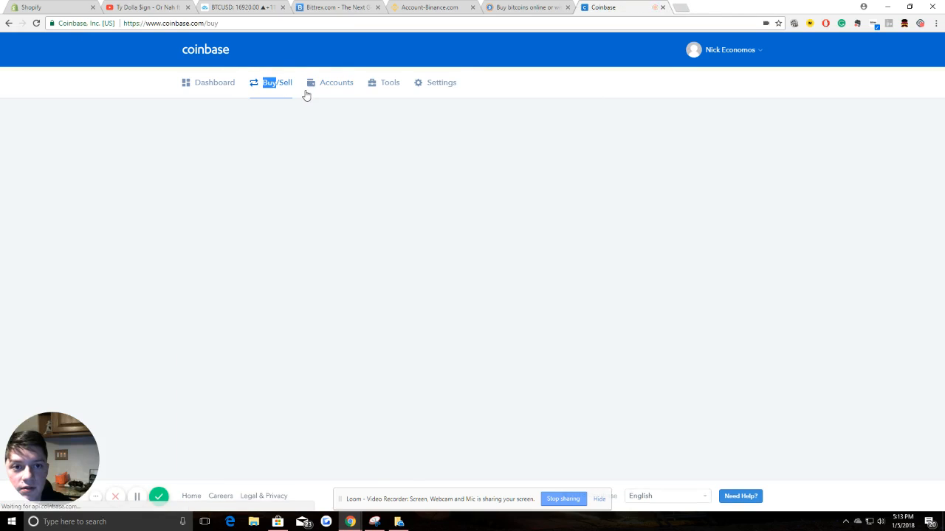
pyautogui.click(359, 189)
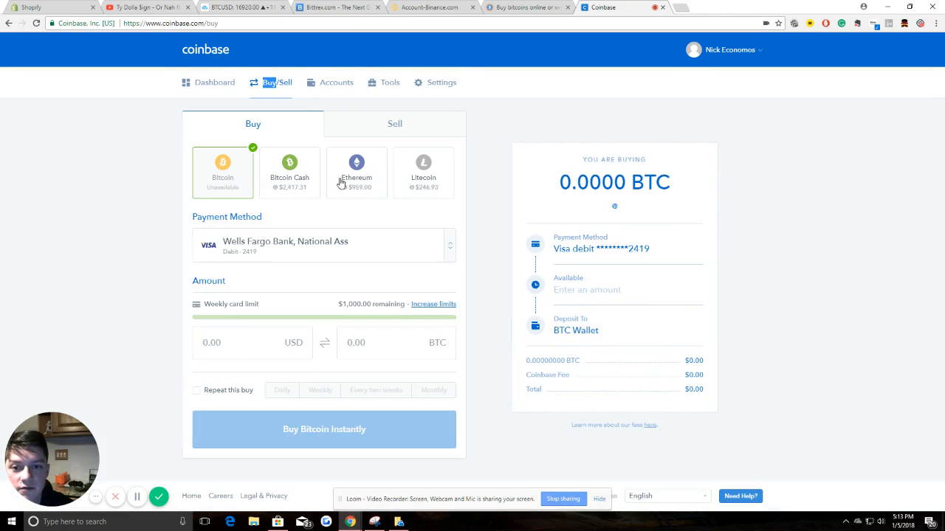
pyautogui.click(415, 186)
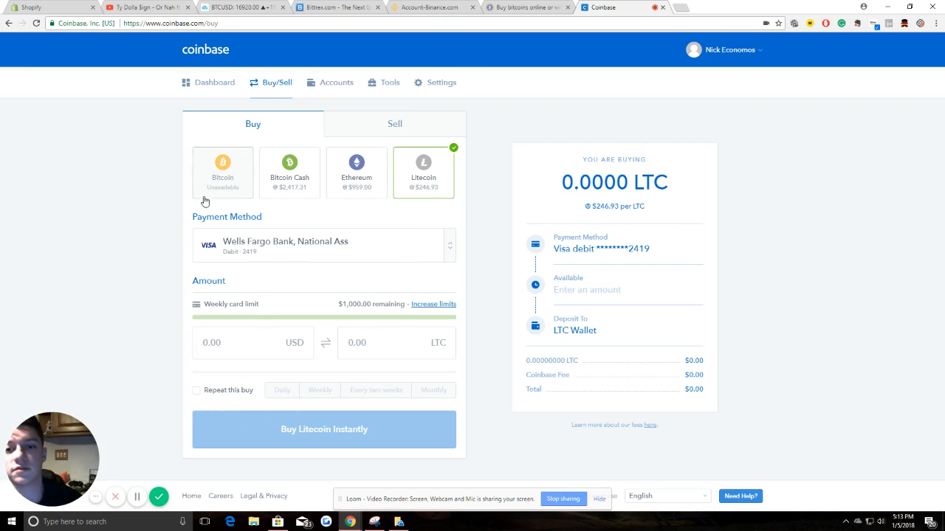
# Step: Check which payment methods are available for the Litecoin purchase, leaving the selection as it is
pyautogui.doubleClick(446, 254)
pyautogui.click(446, 254)
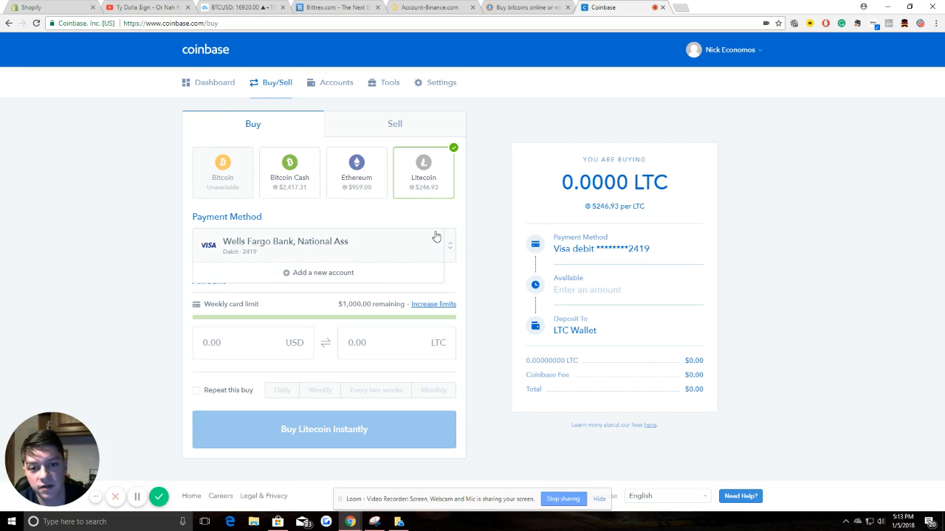
pyautogui.click(450, 249)
pyautogui.click(407, 253)
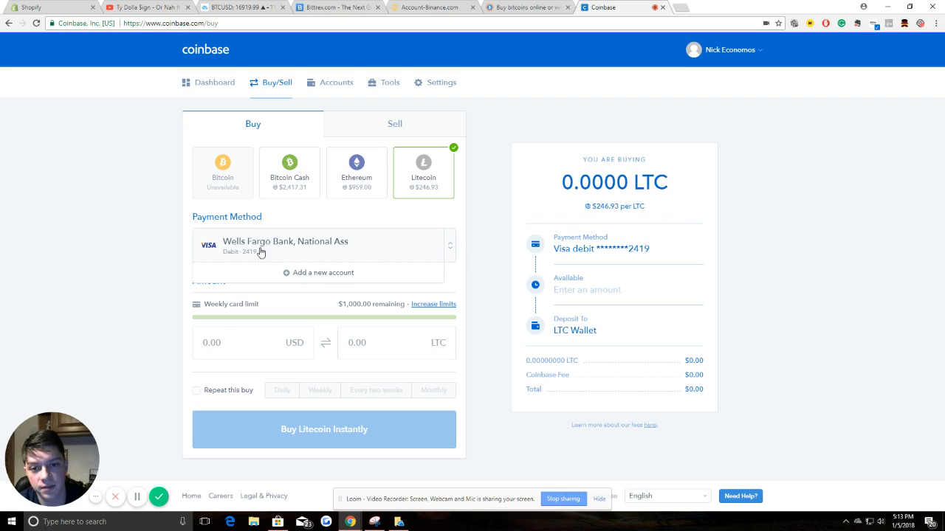
pyautogui.click(322, 216)
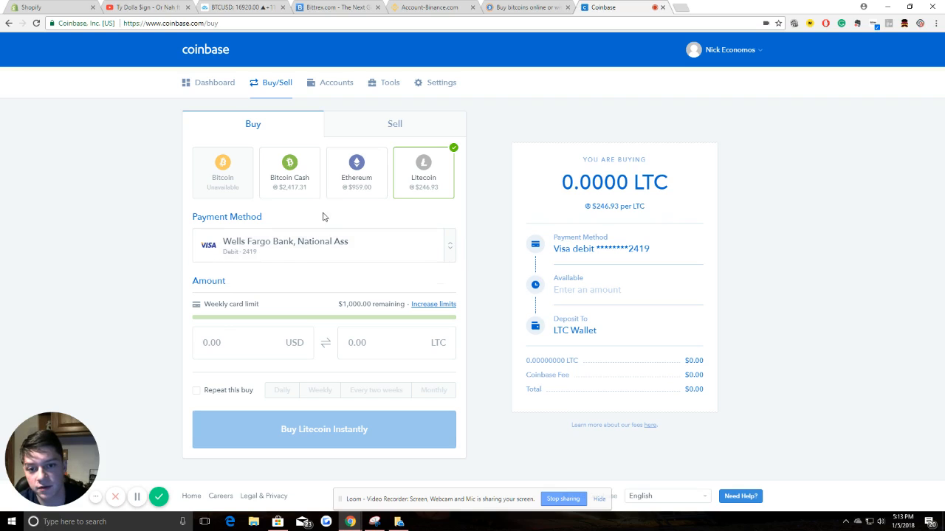
# Step: Enter 1000 USD as the amount of Litecoin to buy and highlight the entered amount
pyautogui.click(292, 351)
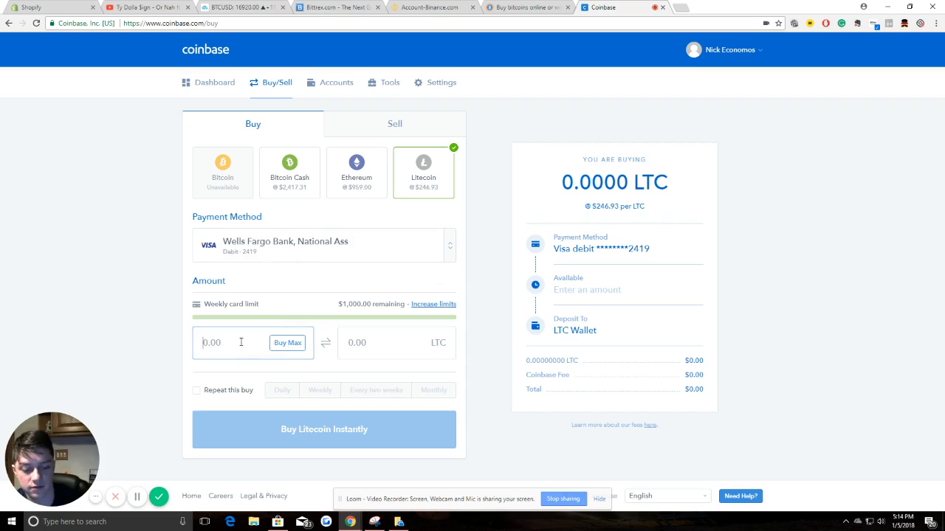
pyautogui.write('1000')
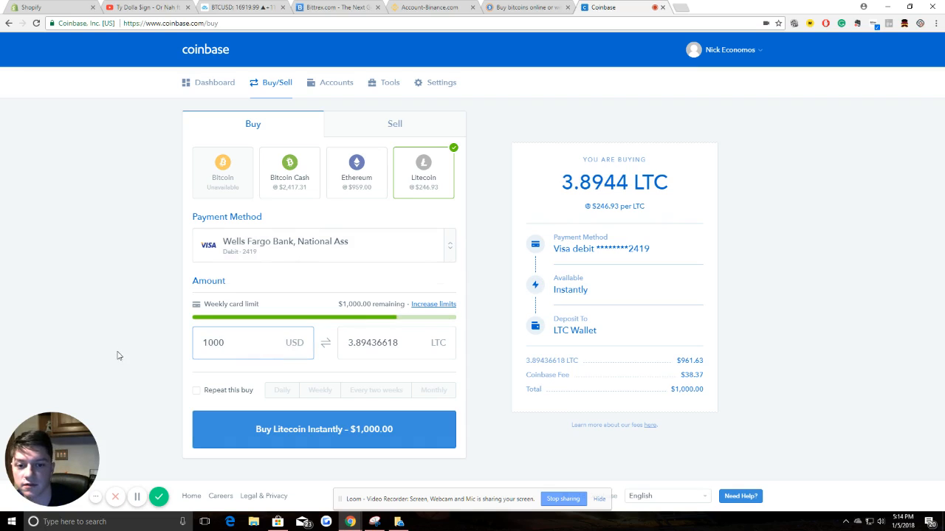
pyautogui.click(96, 343)
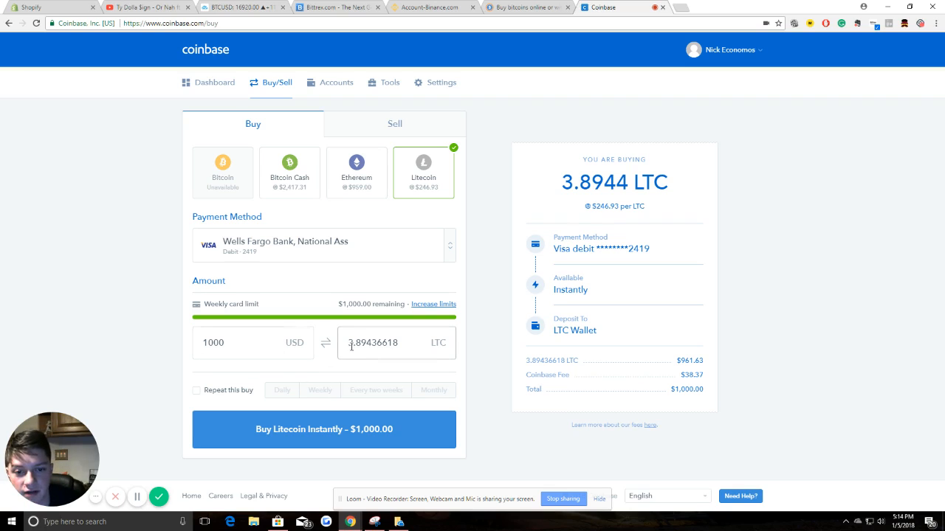
pyautogui.doubleClick(221, 342)
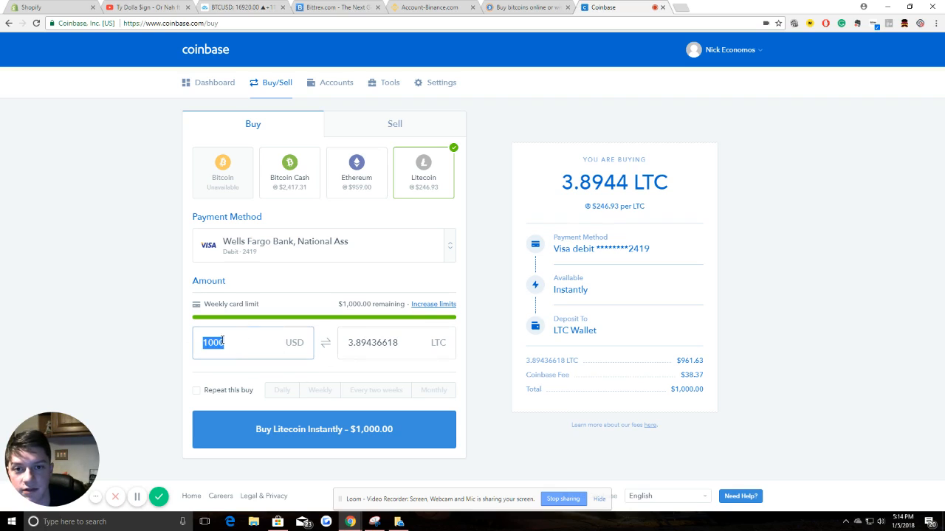
# Step: View the LTC wallet's transactions, and review the portfolio and recent activity on the dashboard
pyautogui.click(337, 83)
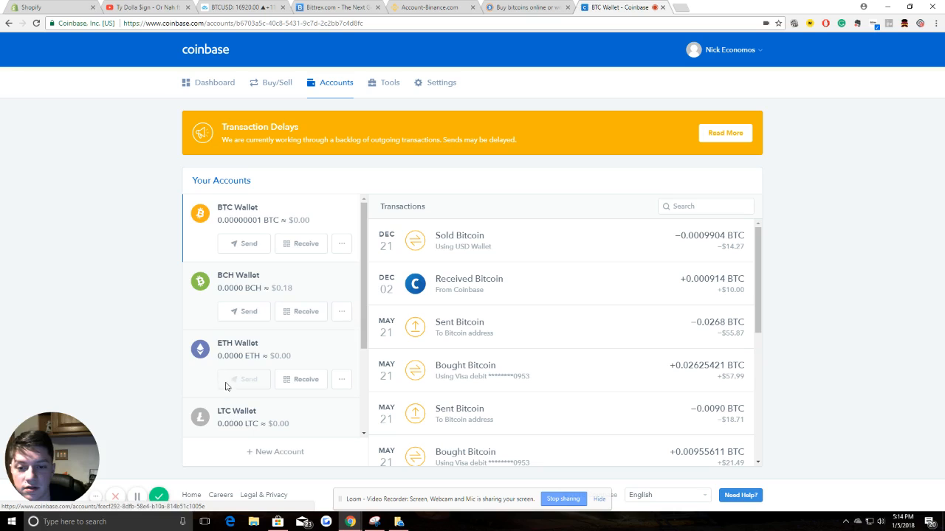
pyautogui.click(266, 422)
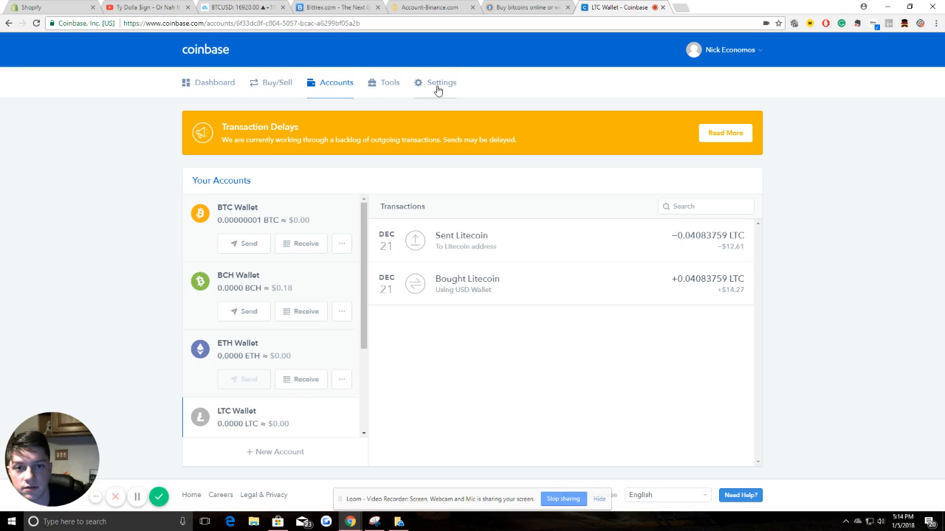
pyautogui.doubleClick(226, 82)
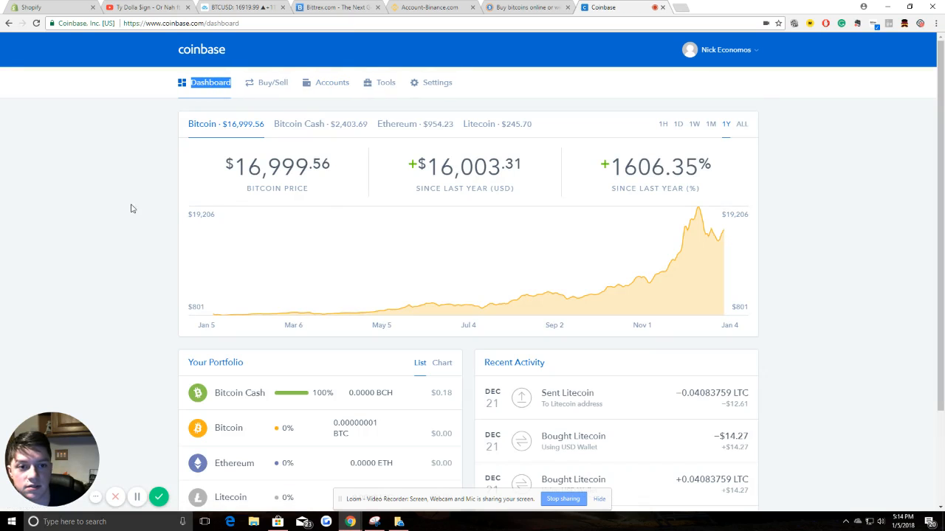
pyautogui.scroll(-2, 58, 199)
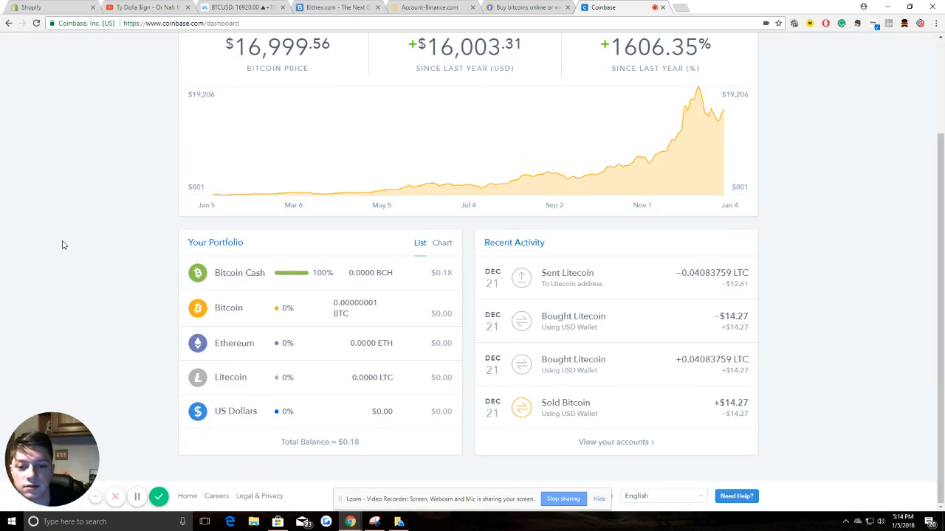
pyautogui.scroll(2, 63, 245)
pyautogui.scroll(-2, 47, 266)
pyautogui.scroll(2, 37, 281)
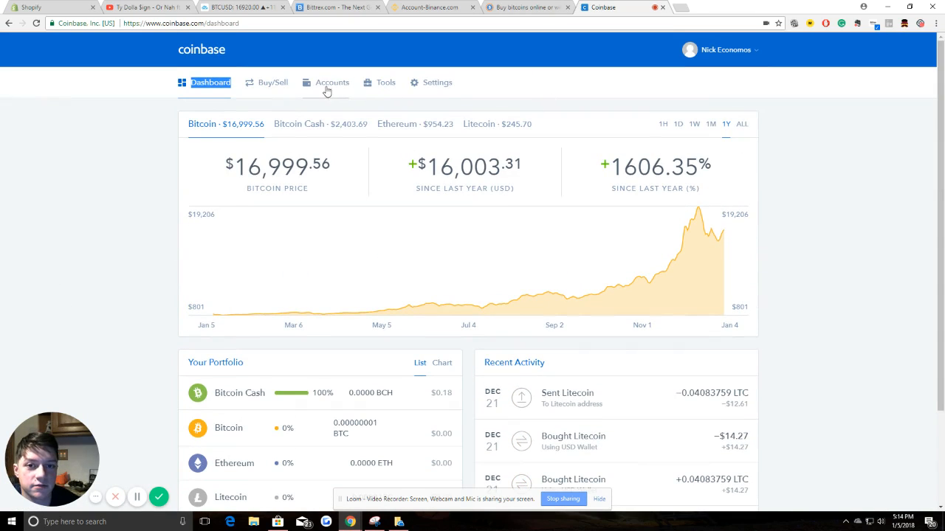
# Step: Go through the purchase page back to the accounts, and show the LTC wallet's transactions and its Send and Receive options
pyautogui.click(279, 85)
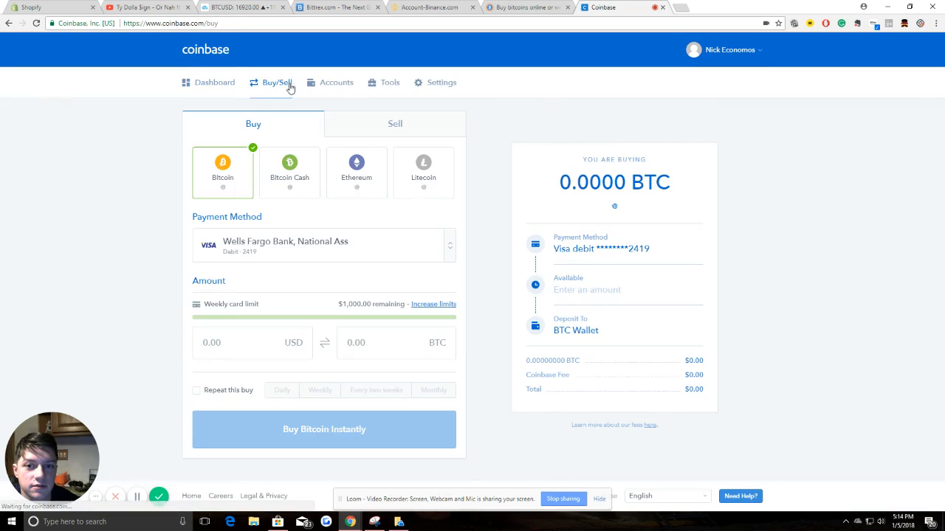
pyautogui.click(328, 85)
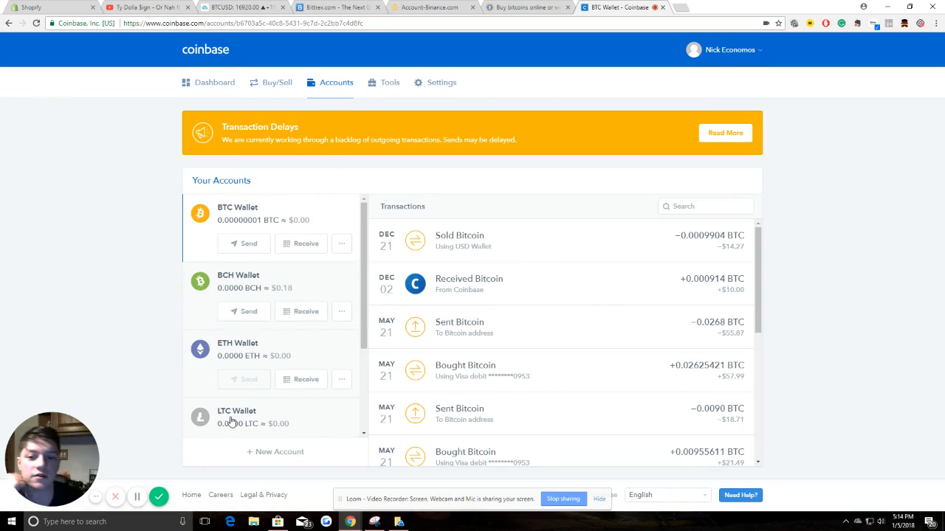
pyautogui.click(253, 421)
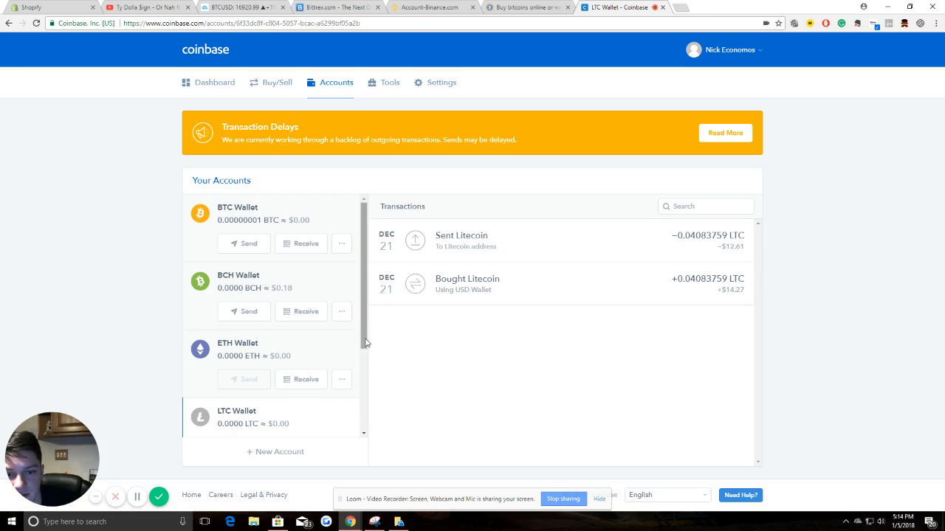
pyautogui.scroll(-2, 364, 367)
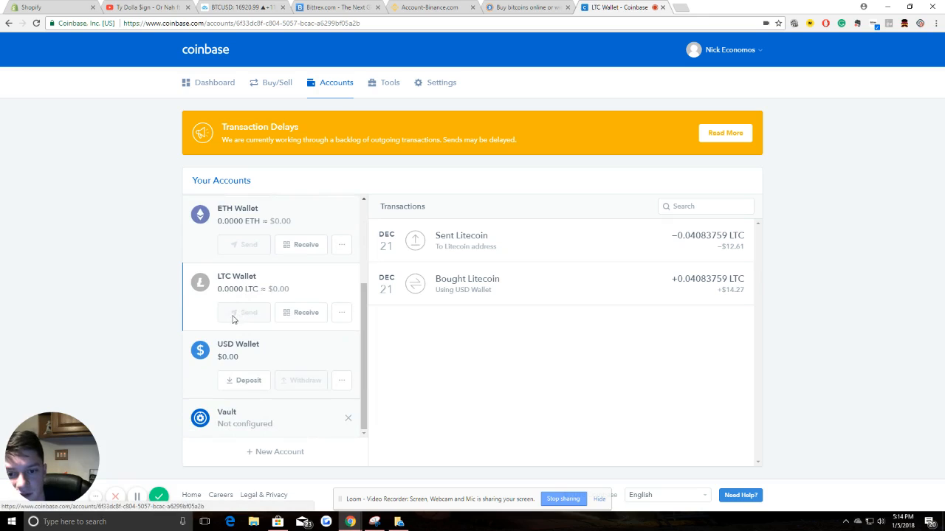
# Step: Open the details of the Bought Litecoin transaction in the LTC wallet and close them again
pyautogui.doubleClick(138, 268)
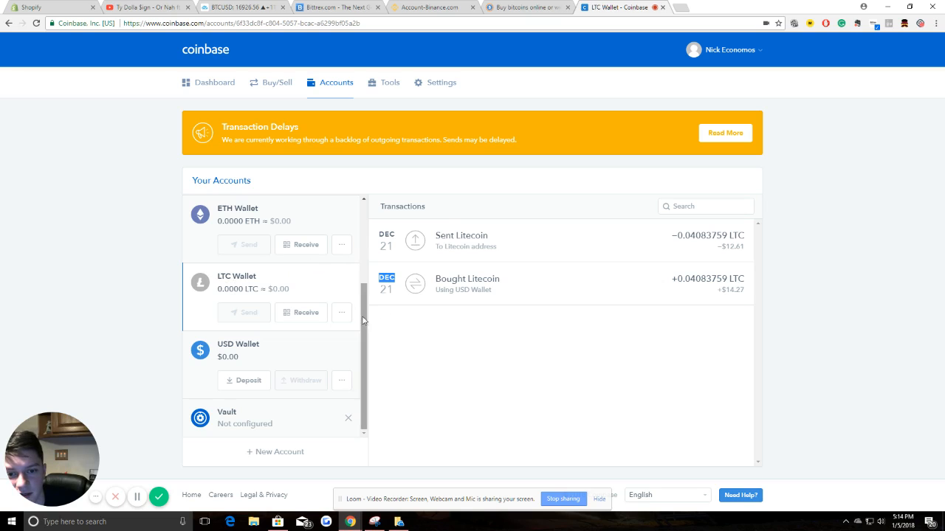
pyautogui.click(374, 283)
pyautogui.click(374, 283)
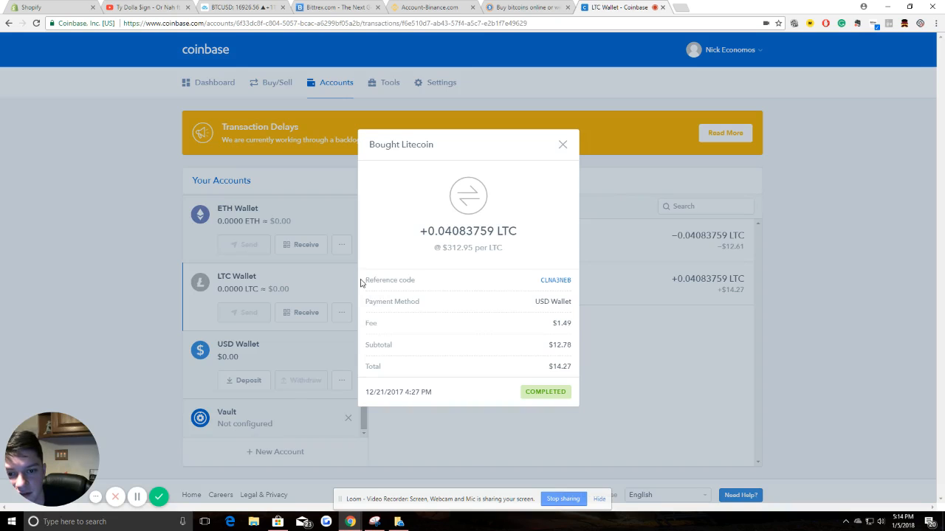
pyautogui.click(561, 147)
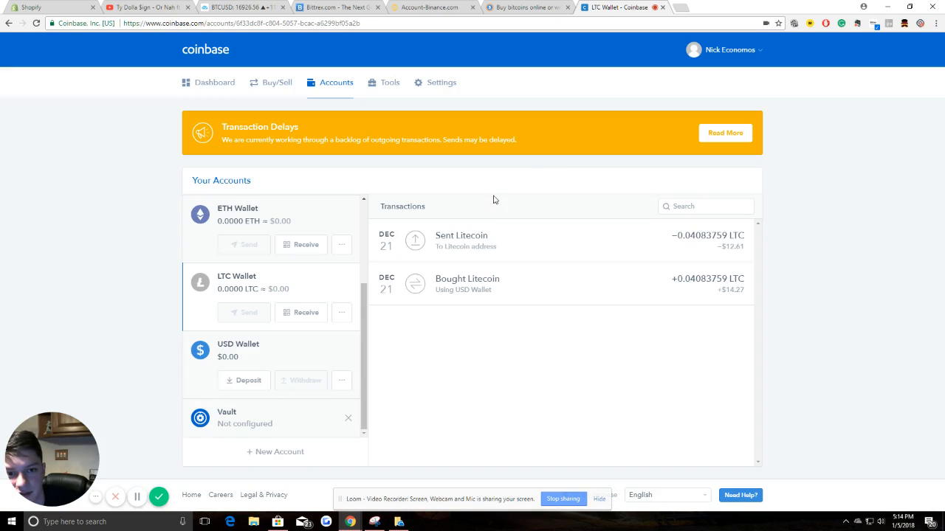
# Step: View the BTC wallet's transactions, and open the ETH wallet to check its transaction area
pyautogui.scroll(3, 362, 251)
pyautogui.click(358, 249)
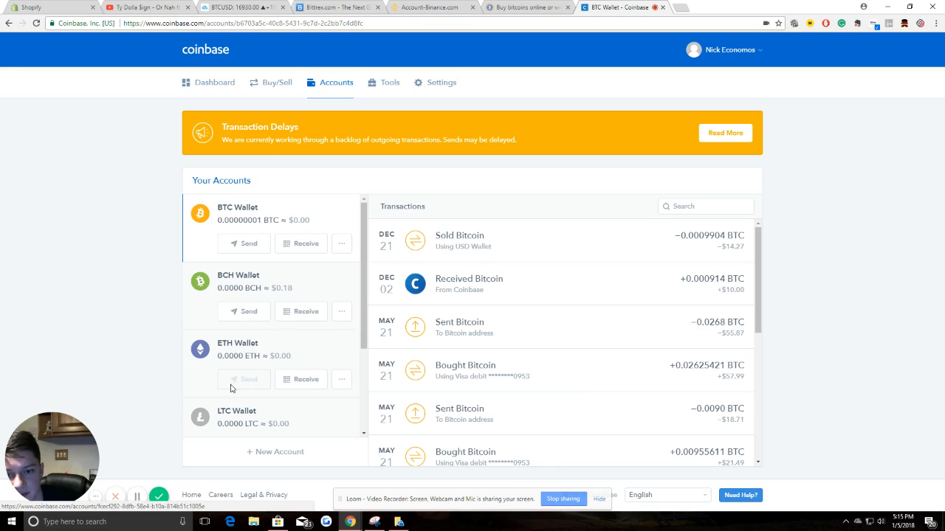
pyautogui.click(208, 379)
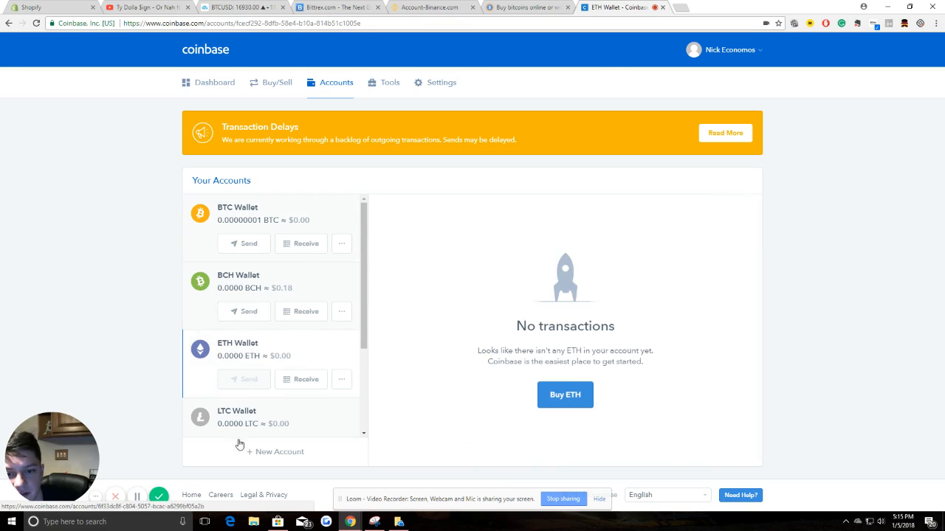
pyautogui.moveTo(371, 352); pyautogui.dragTo(371, 370)
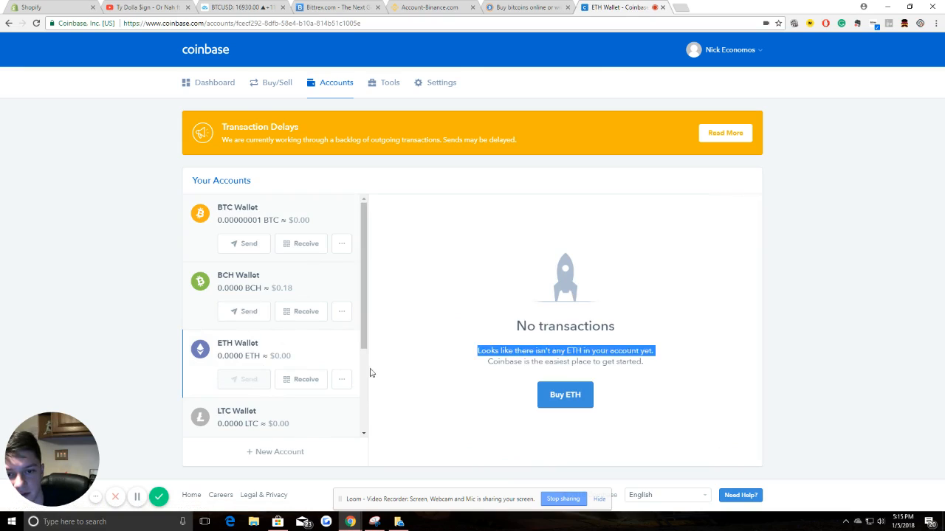
pyautogui.click(371, 408)
pyautogui.doubleClick(410, 404)
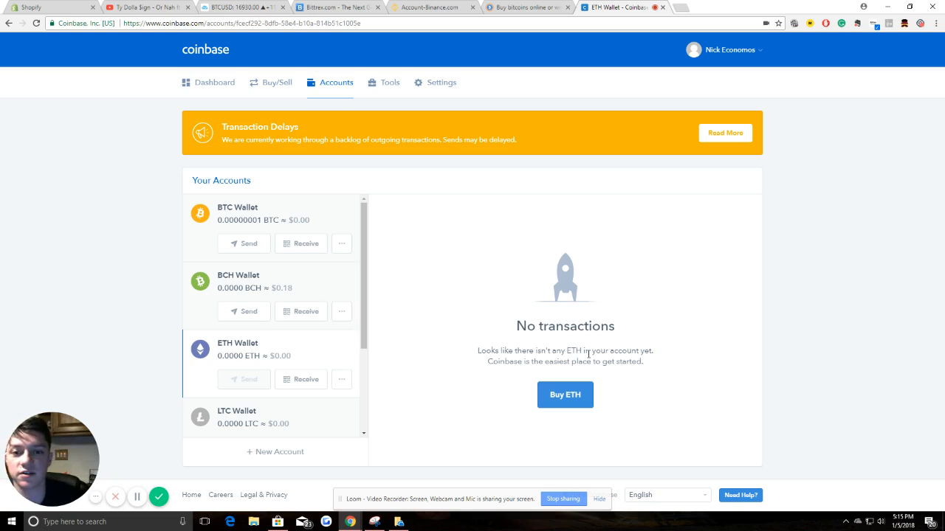
# Step: Show the BTC wallet's receiving address with its QR code, and close the address window
pyautogui.click(296, 246)
pyautogui.click(296, 246)
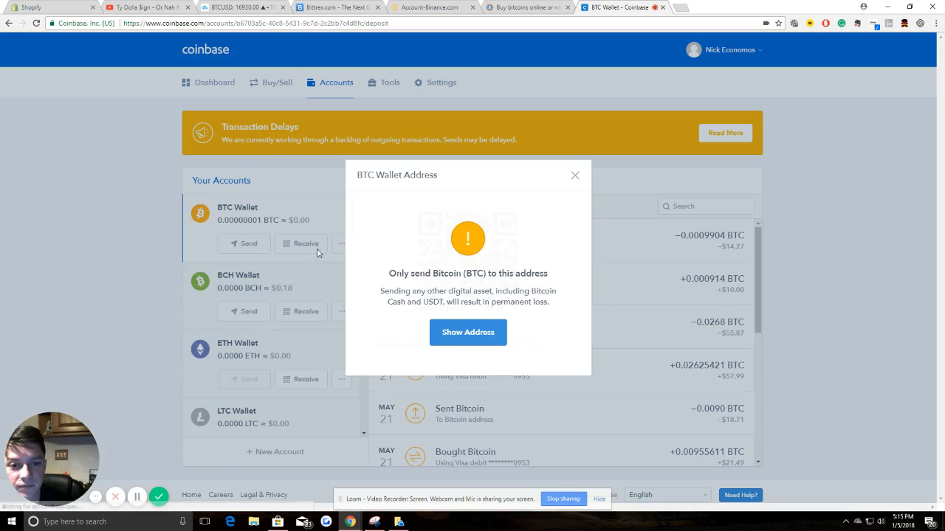
pyautogui.click(458, 338)
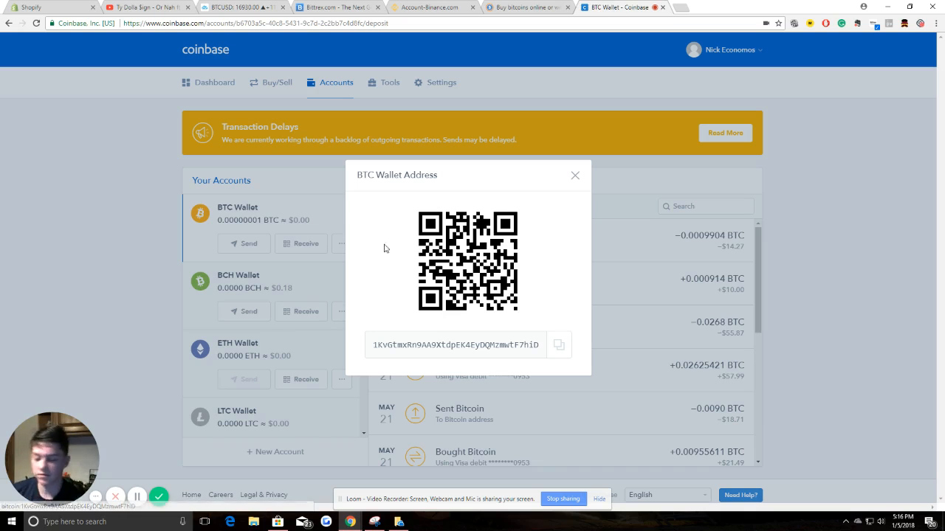
pyautogui.click(574, 177)
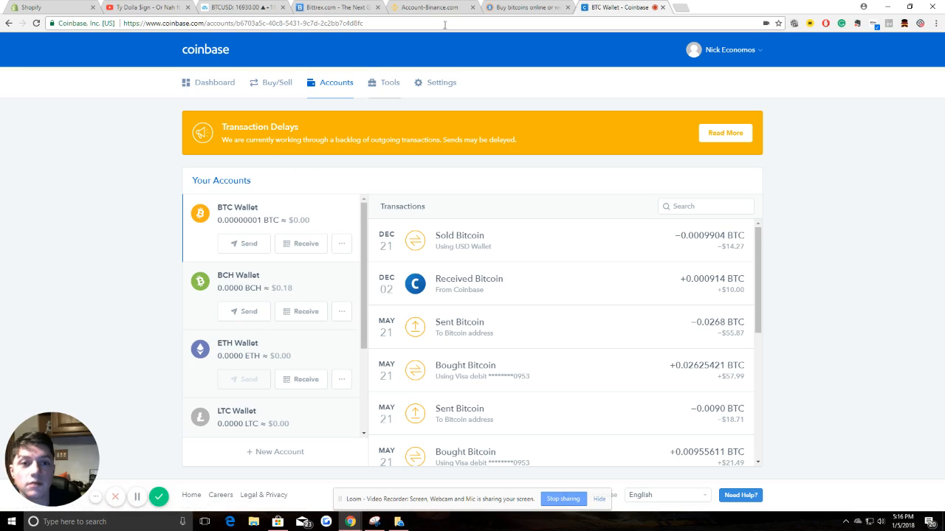
# Step: Open the Send BTC form for the BTC wallet, and switch to Bittrex to open its Wallets page
pyautogui.click(236, 245)
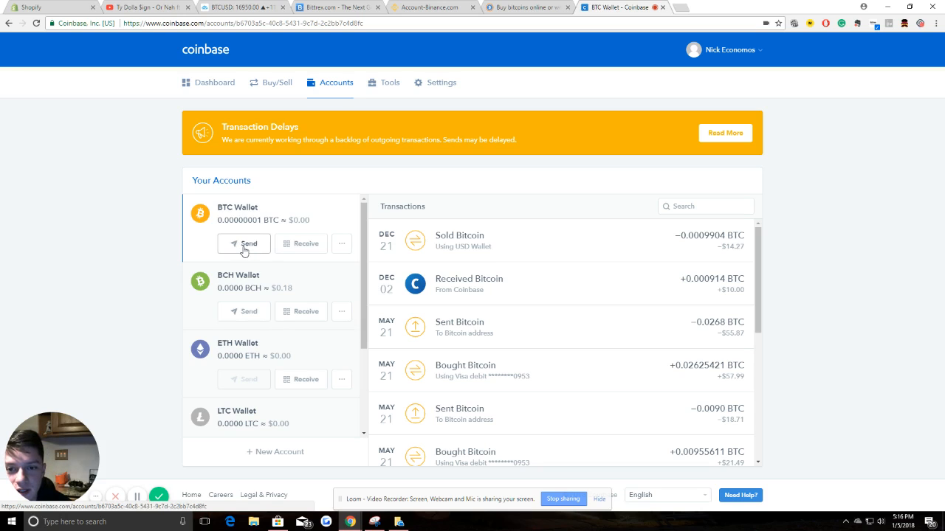
pyautogui.click(248, 248)
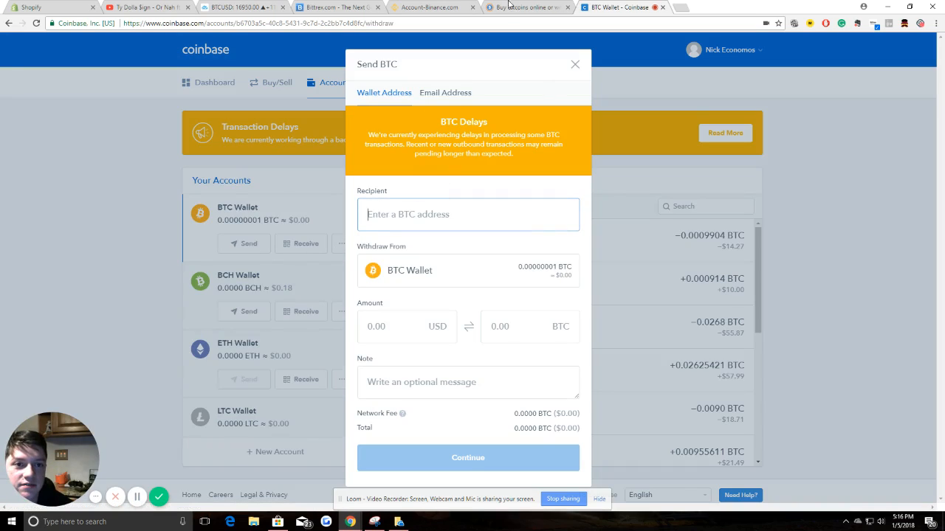
pyautogui.click(329, 7)
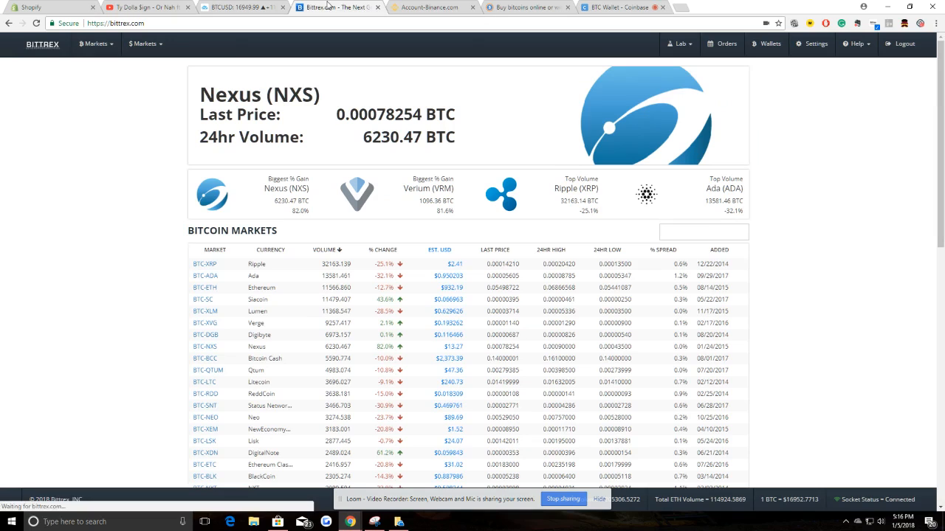
pyautogui.click(779, 52)
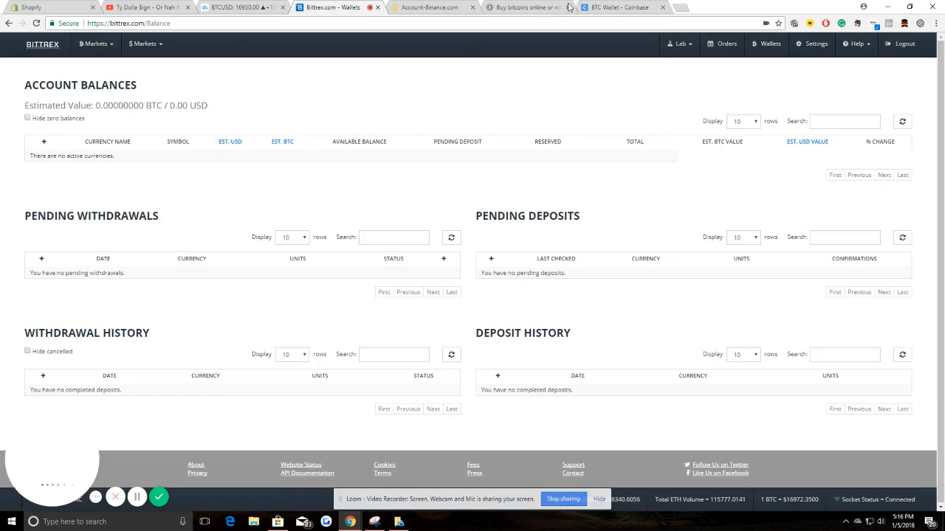
# Step: Open a new maximized browser tab and search Google for "bittrex new users"
pyautogui.doubleClick(682, 7)
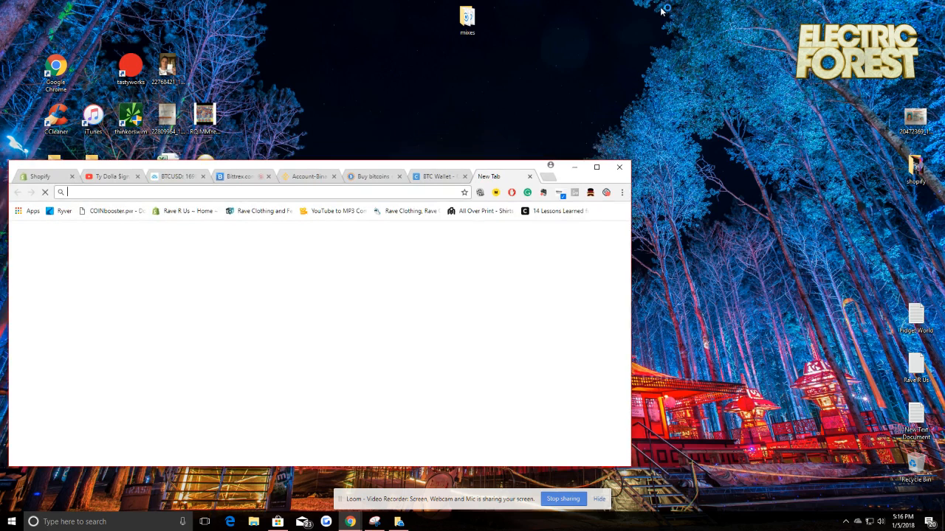
pyautogui.click(597, 168)
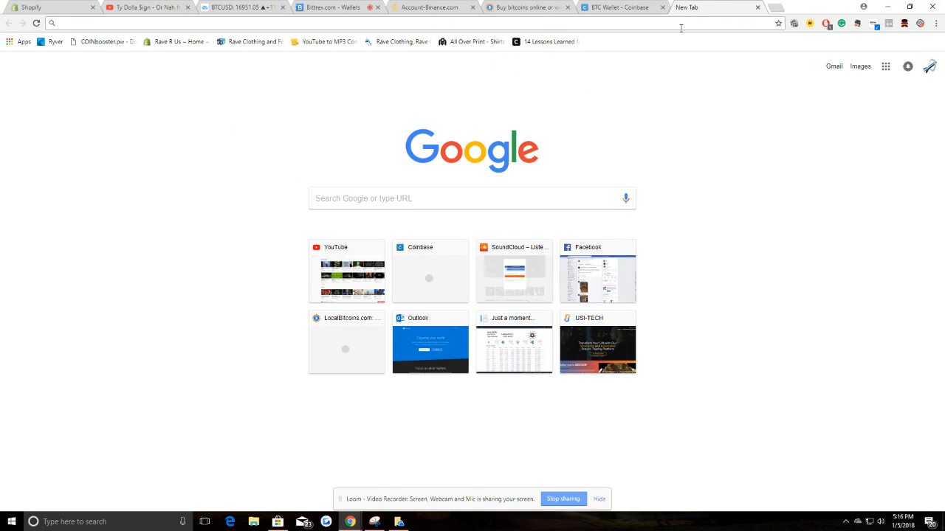
pyautogui.write('bittrex')
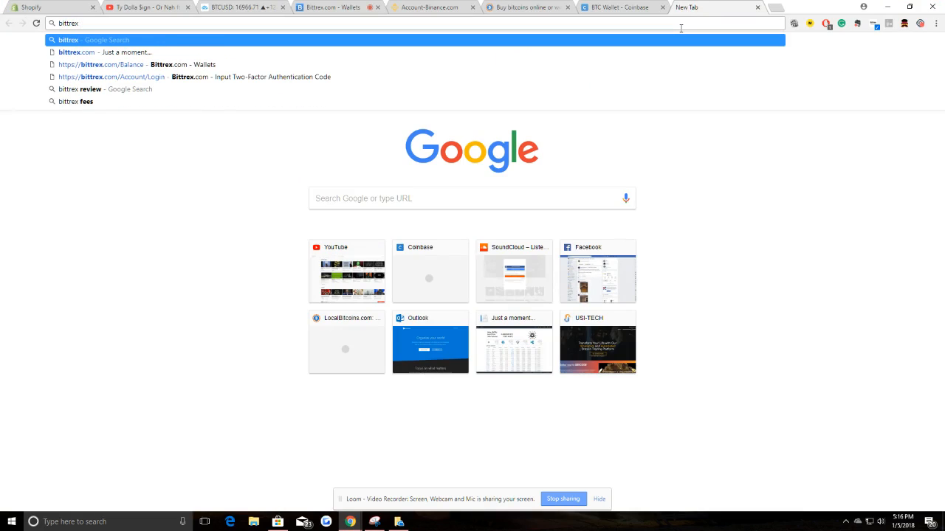
pyautogui.write(' user')
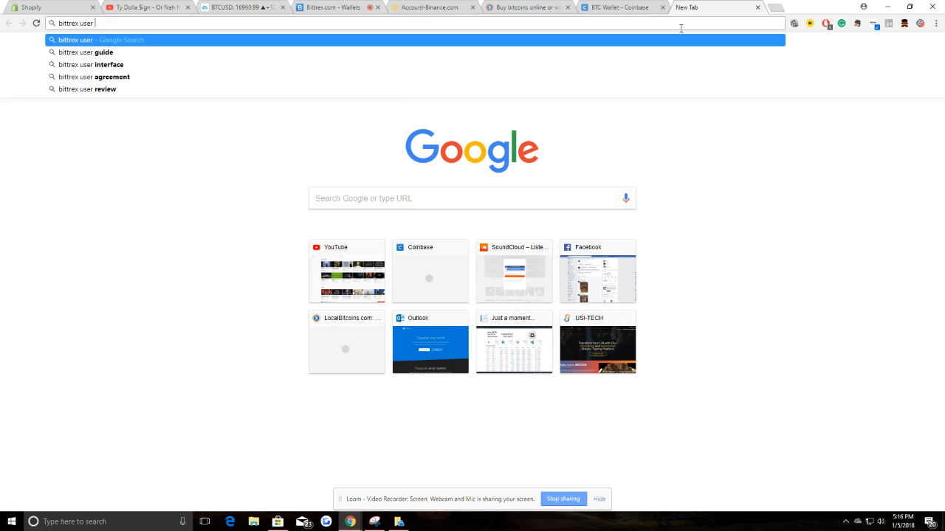
pyautogui.press('BackSpace')
pyautogui.press('BackSpace')
pyautogui.press('BackSpace')
pyautogui.press('BackSpace')
pyautogui.write('new users')
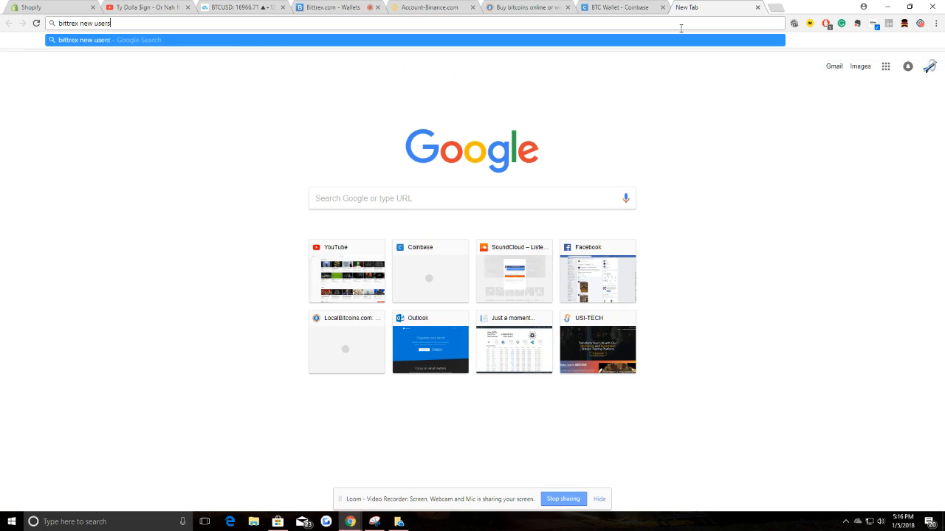
pyautogui.press('Return')
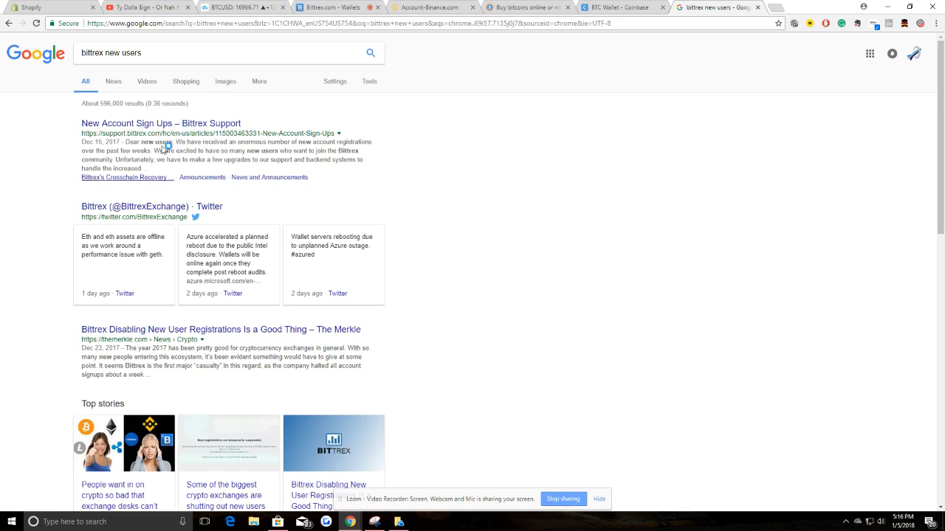
# Step: Open the Bittrex Support article "New Account Sign Ups" and read its notice about new user registrations
pyautogui.click(185, 123)
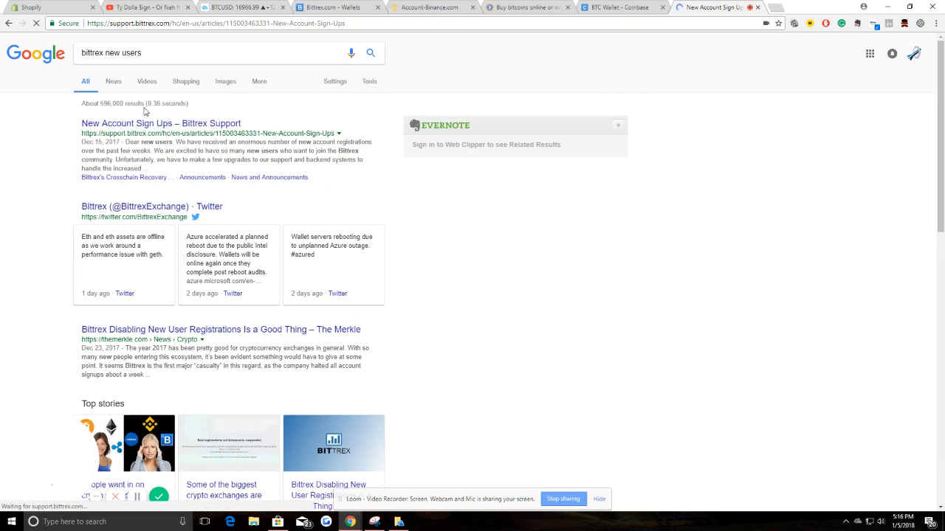
pyautogui.click(9, 24)
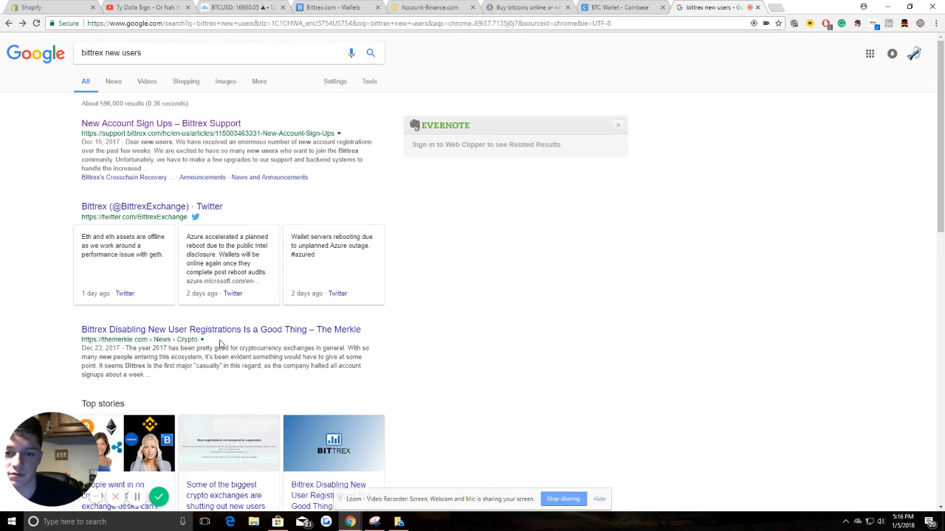
pyautogui.click(147, 125)
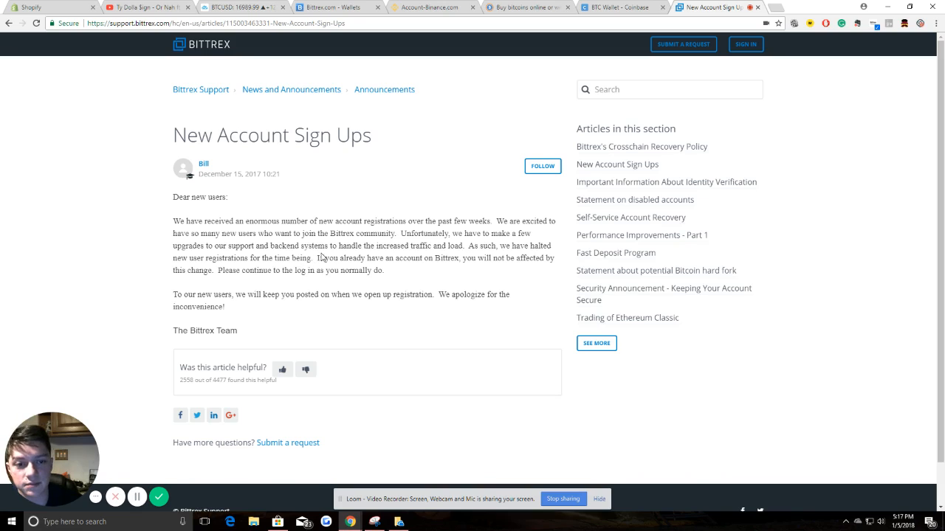
pyautogui.moveTo(318, 258); pyautogui.dragTo(310, 285)
pyautogui.click(344, 314)
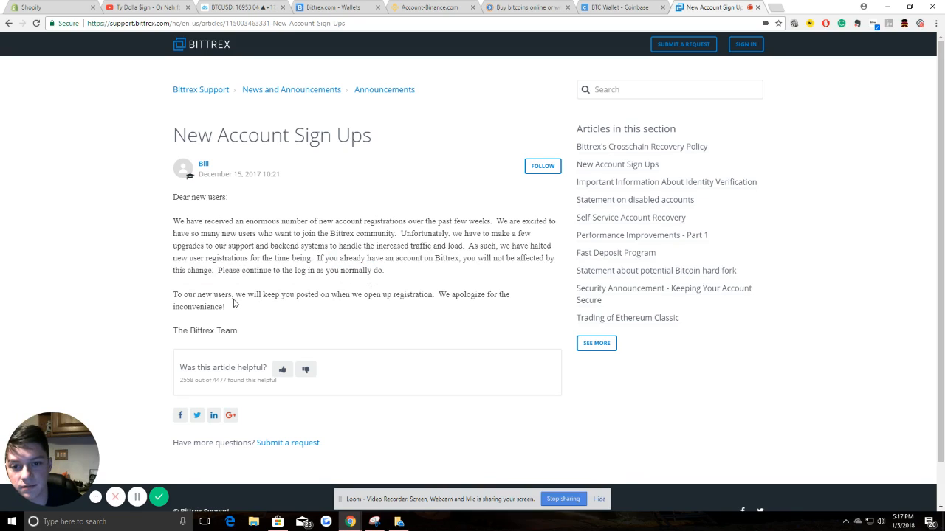
pyautogui.moveTo(175, 256); pyautogui.dragTo(266, 284)
pyautogui.moveTo(290, 295); pyautogui.dragTo(300, 320)
pyautogui.click(305, 330)
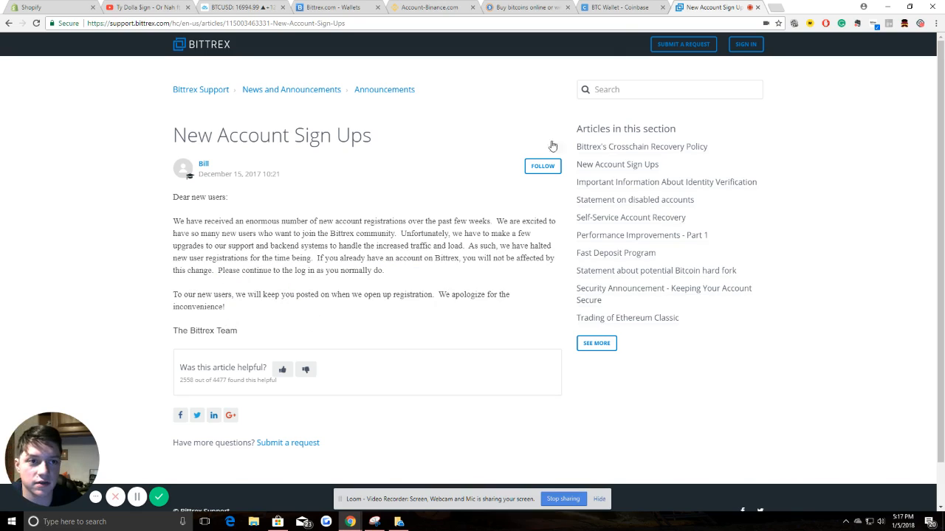
# Step: Close the support article's tab, restore the browser to full size, and reopen the Bittrex Wallets page
pyautogui.doubleClick(756, 12)
pyautogui.click(596, 167)
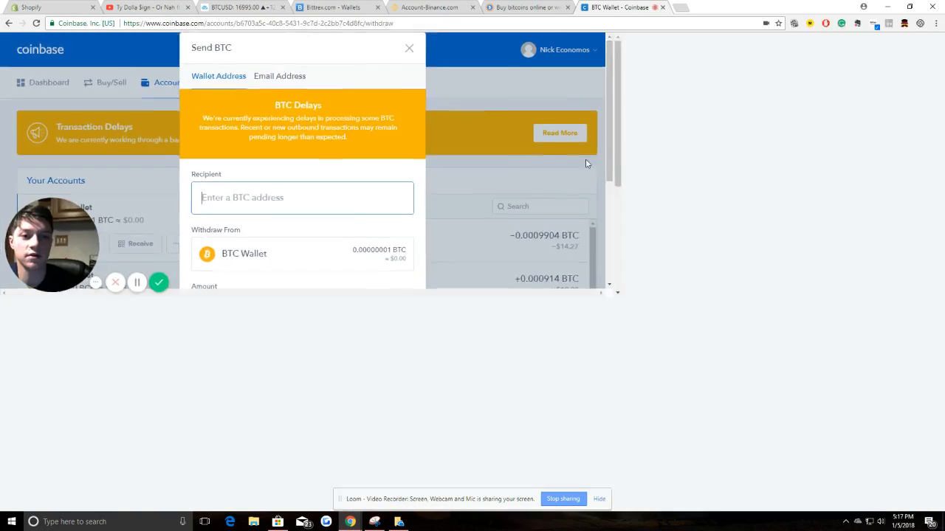
pyautogui.click(340, 9)
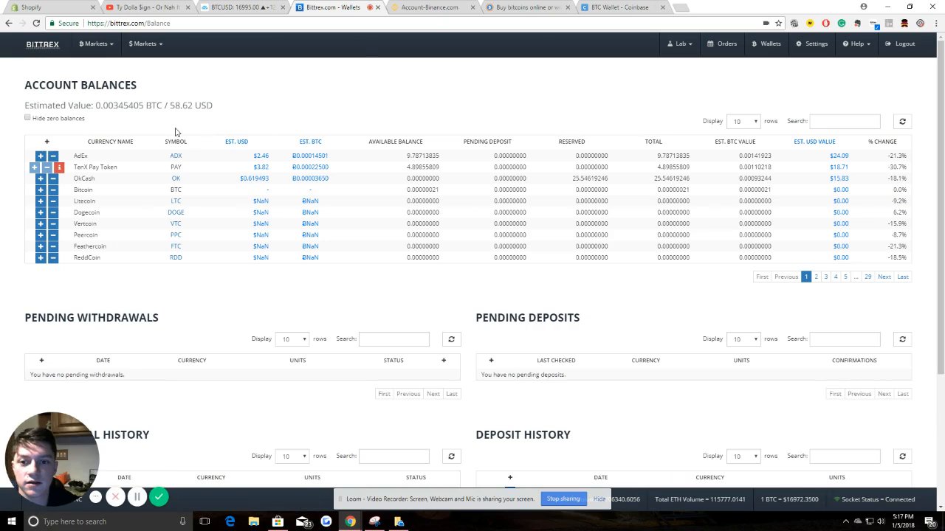
pyautogui.click(49, 51)
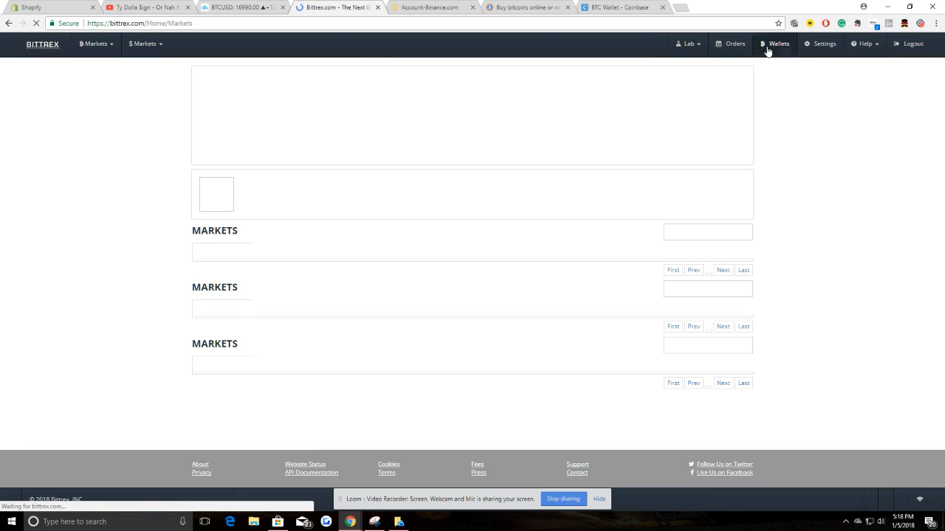
pyautogui.click(768, 48)
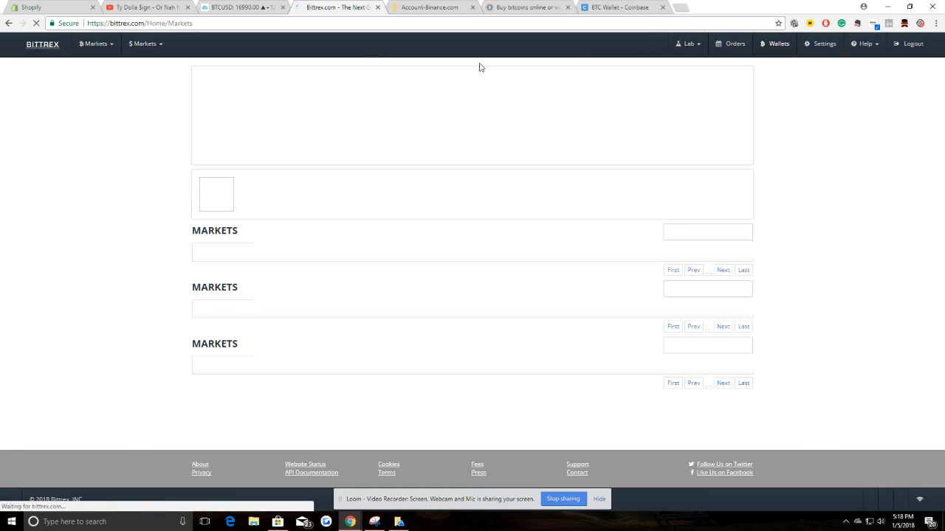
pyautogui.click(615, 7)
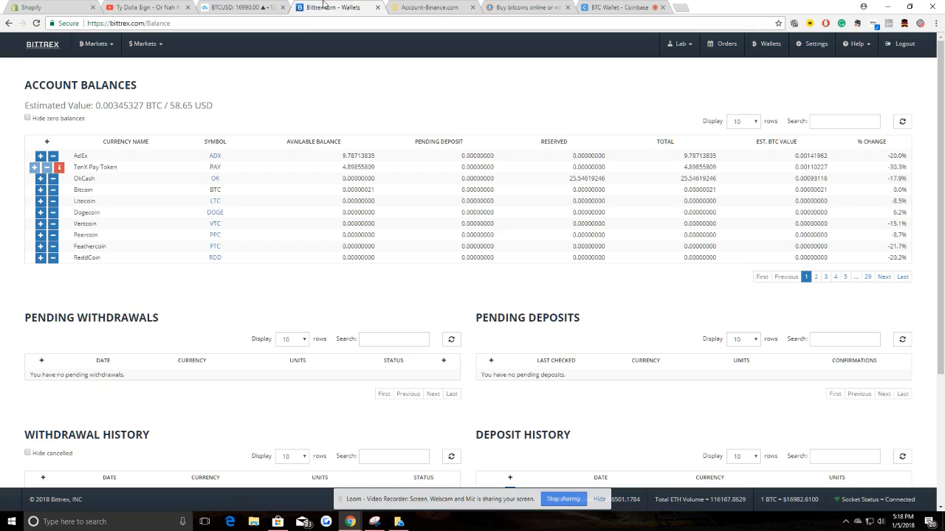
pyautogui.click(326, 8)
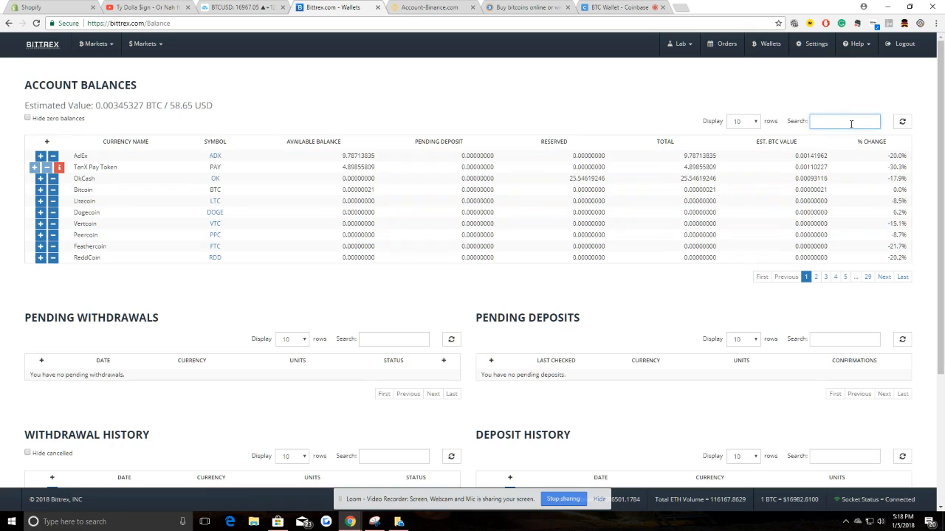
# Step: Filter the account balances by "btc", show the Bitcoin deposit address with its QR code, and close the deposit window
pyautogui.write('btc')
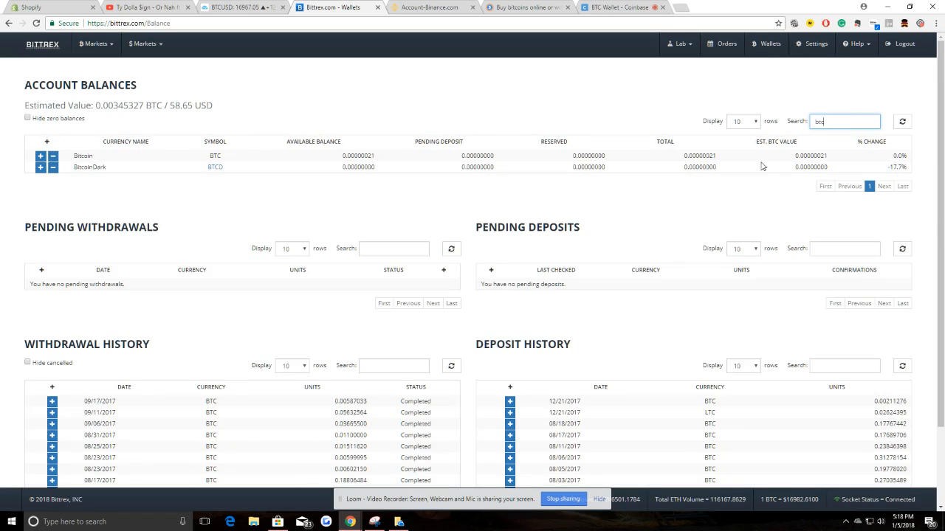
pyautogui.click(41, 159)
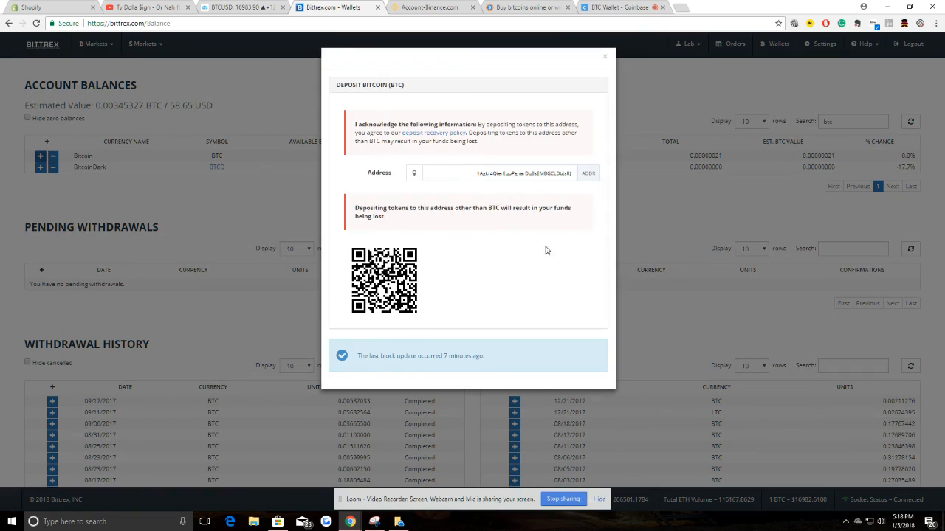
pyautogui.click(604, 57)
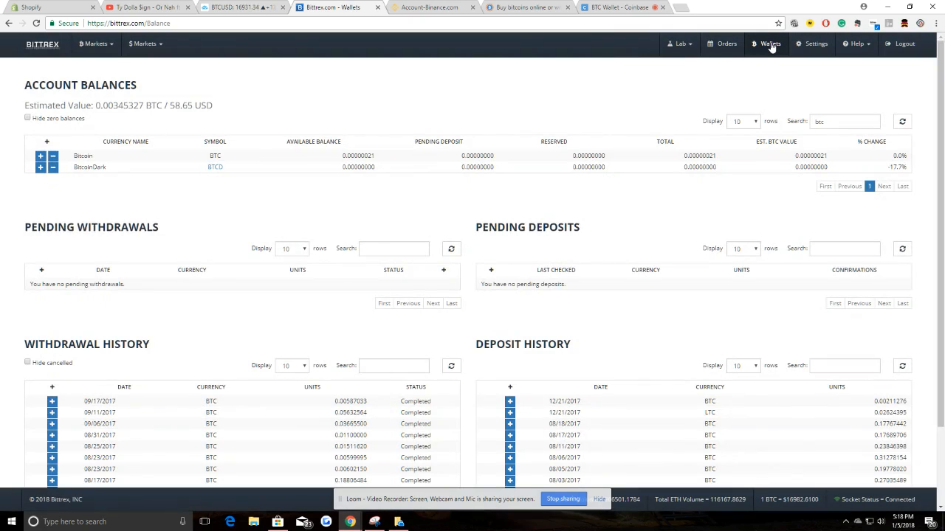
# Step: Filter the account balances by "bcc", open the Bitcoin Cash deposit window, and close it again
pyautogui.doubleClick(834, 121)
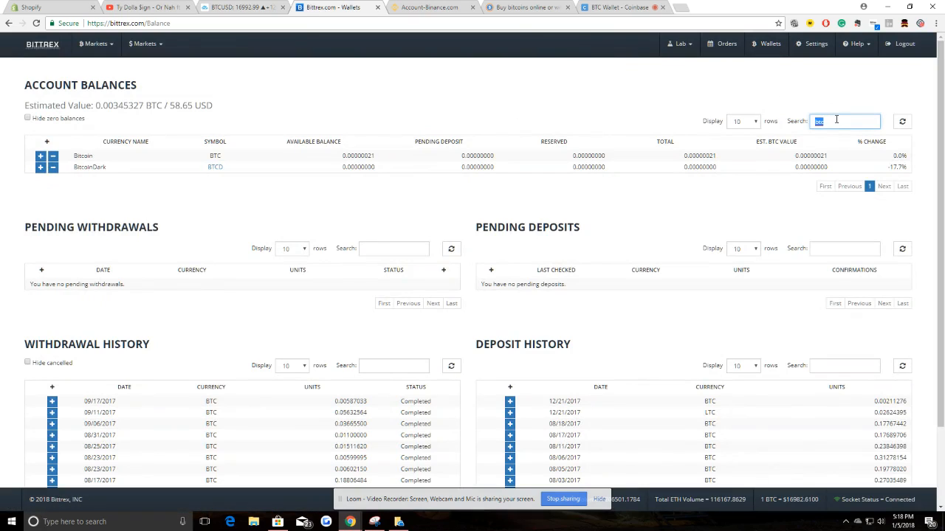
pyautogui.write('bch')
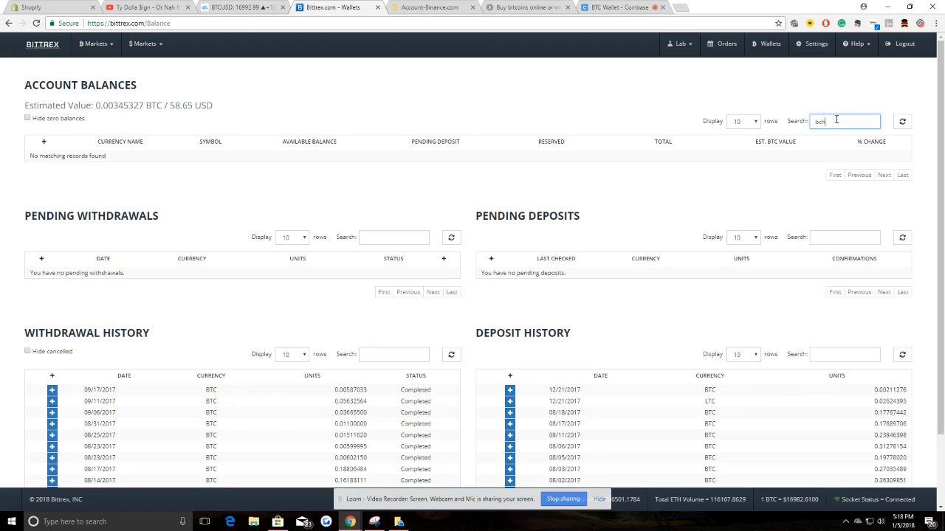
pyautogui.press('BackSpace')
pyautogui.press('BackSpace')
pyautogui.write('cc')
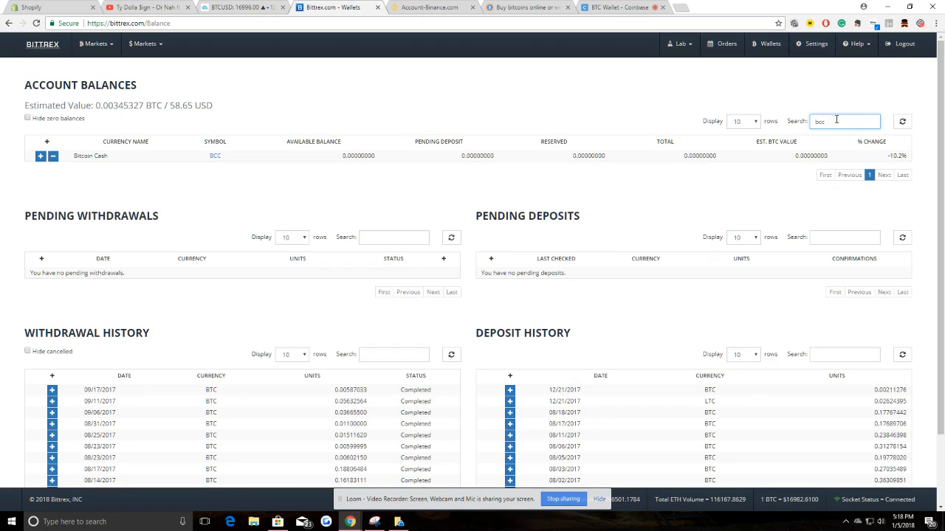
pyautogui.click(41, 158)
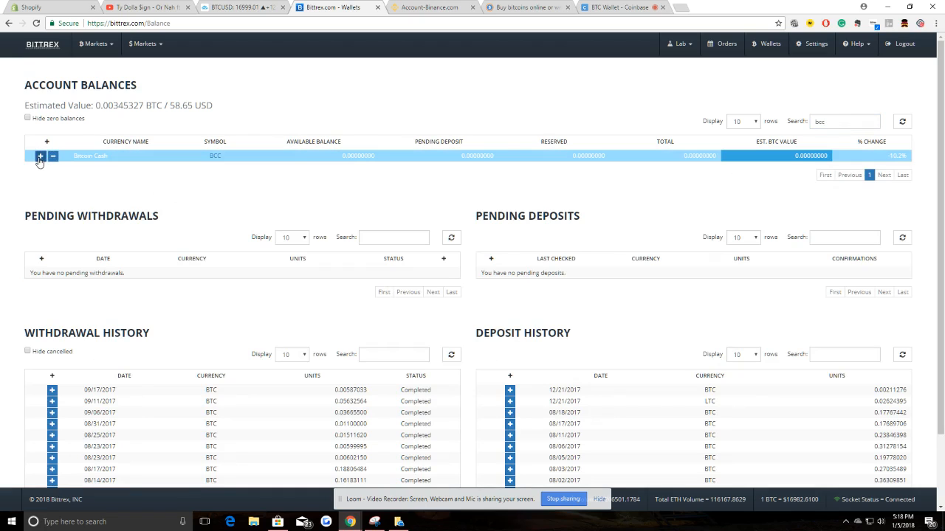
pyautogui.click(41, 158)
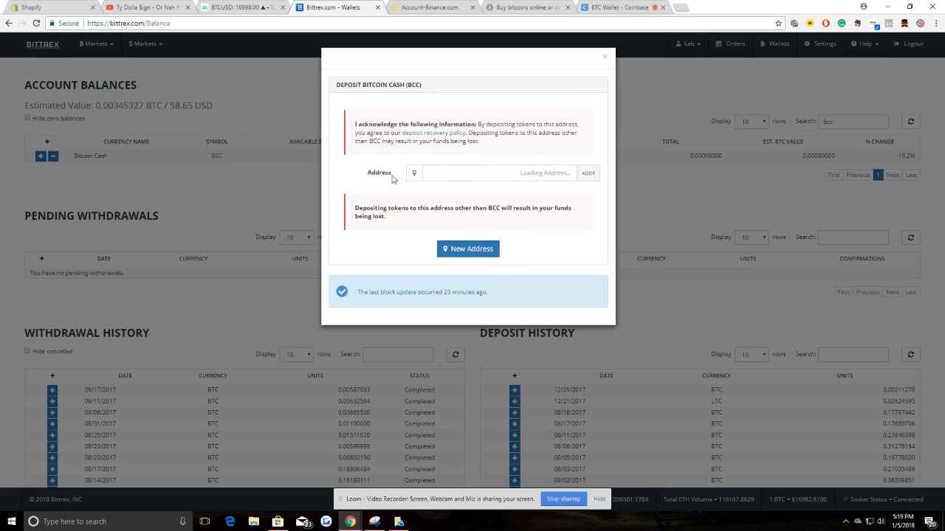
pyautogui.click(605, 57)
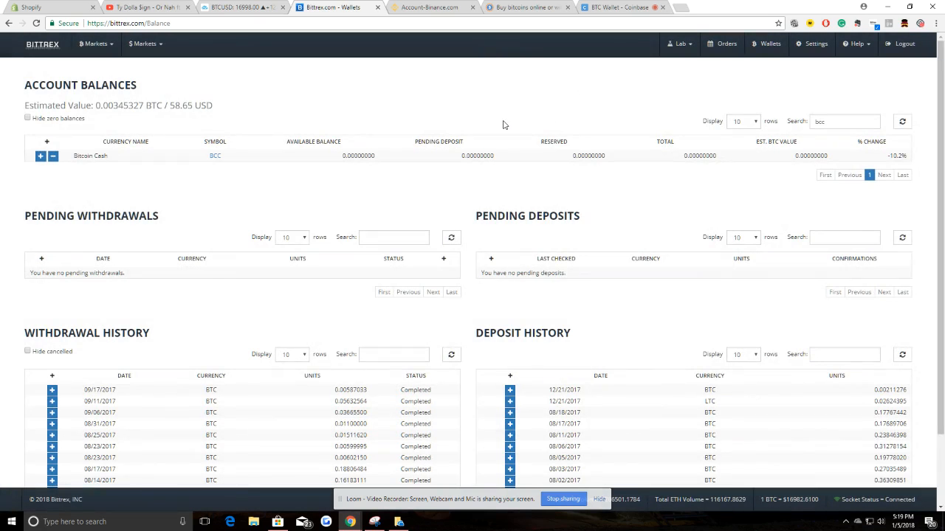
# Step: Clear the account balances filter, check the Send BTC form in Coinbase, and return to Bittrex
pyautogui.doubleClick(836, 120)
pyautogui.press('BackSpace')
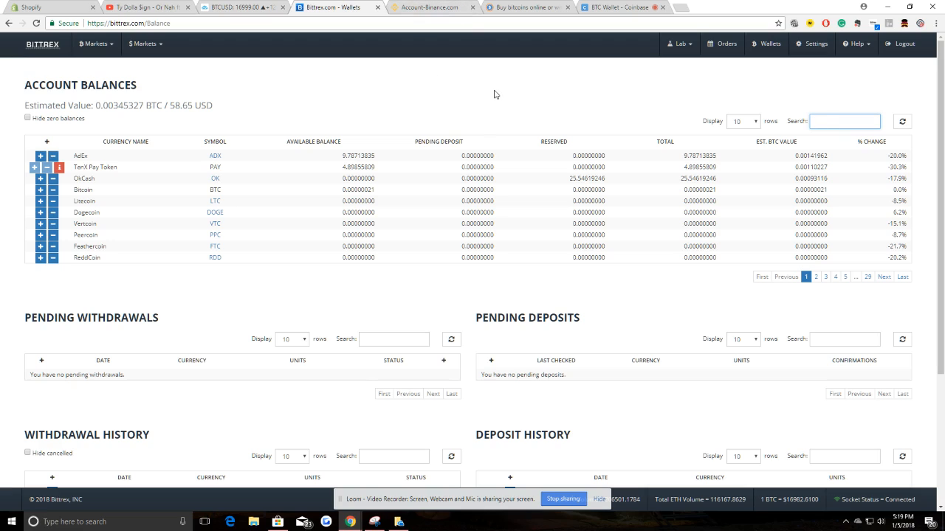
pyautogui.click(617, 7)
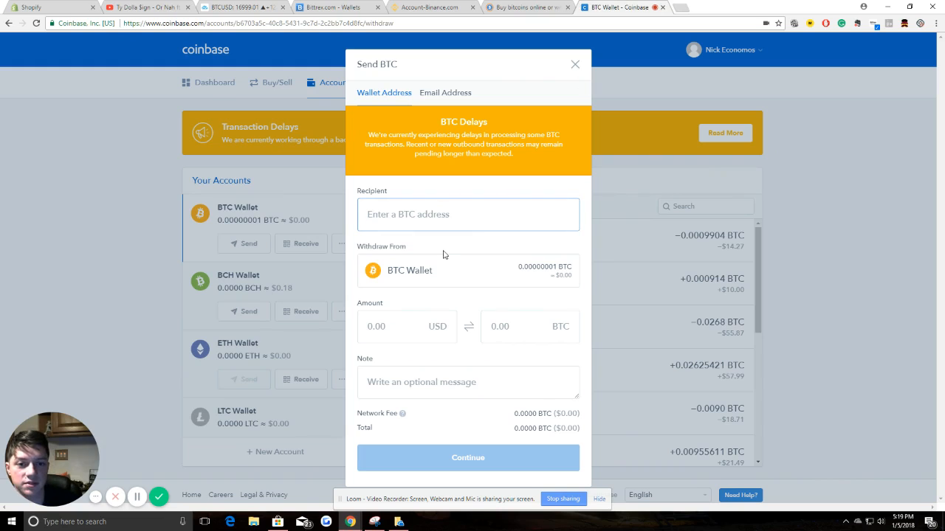
pyautogui.click(333, 8)
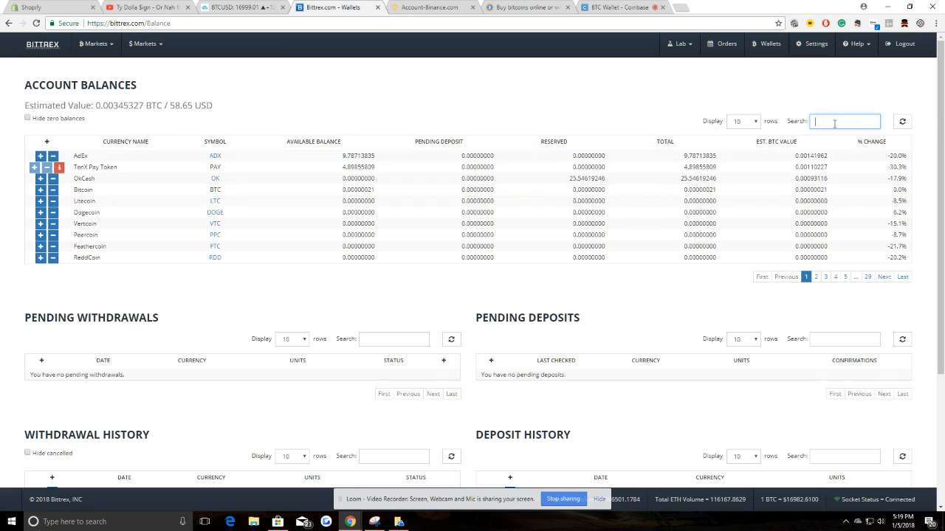
# Step: Search the account balances for "ltc" and for "eth", clearing the search each time
pyautogui.write('ltc')
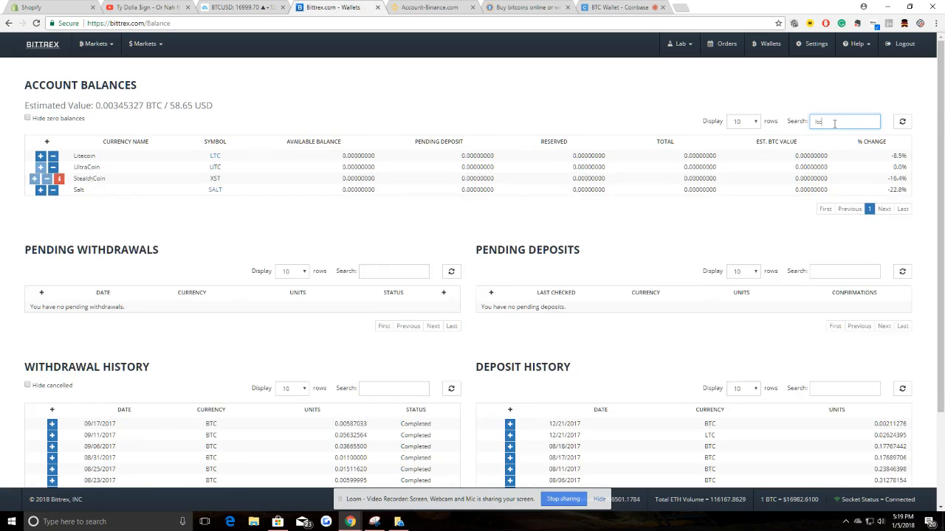
pyautogui.press('BackSpace')
pyautogui.press('BackSpace')
pyautogui.press('BackSpace')
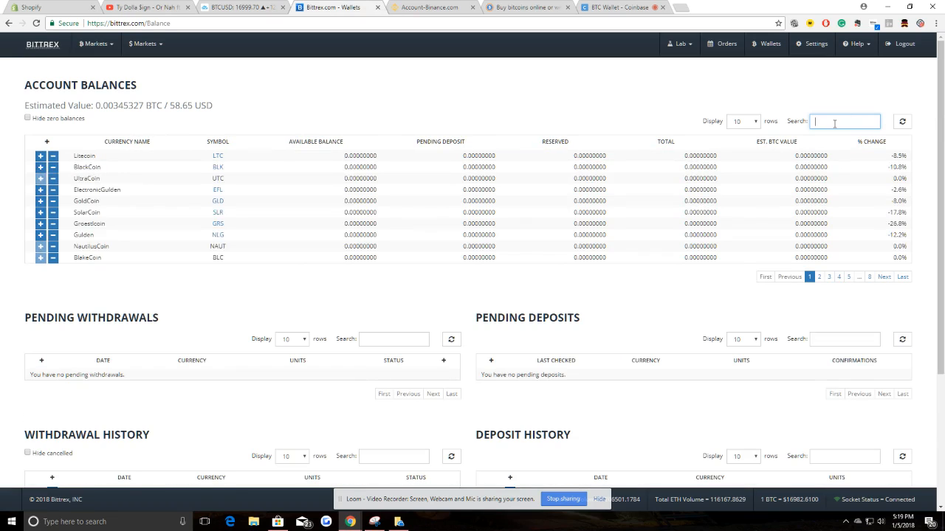
pyautogui.write('eth')
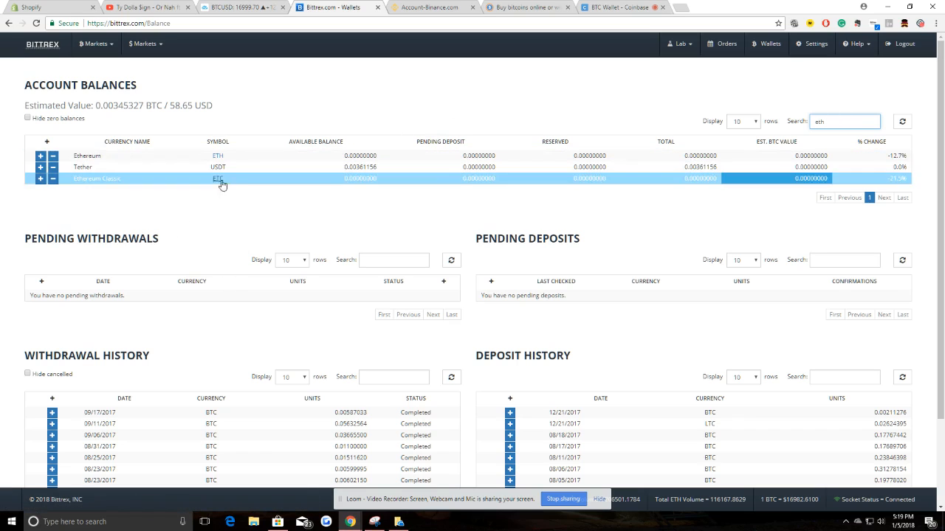
pyautogui.press('BackSpace')
pyautogui.press('BackSpace')
pyautogui.press('BackSpace')
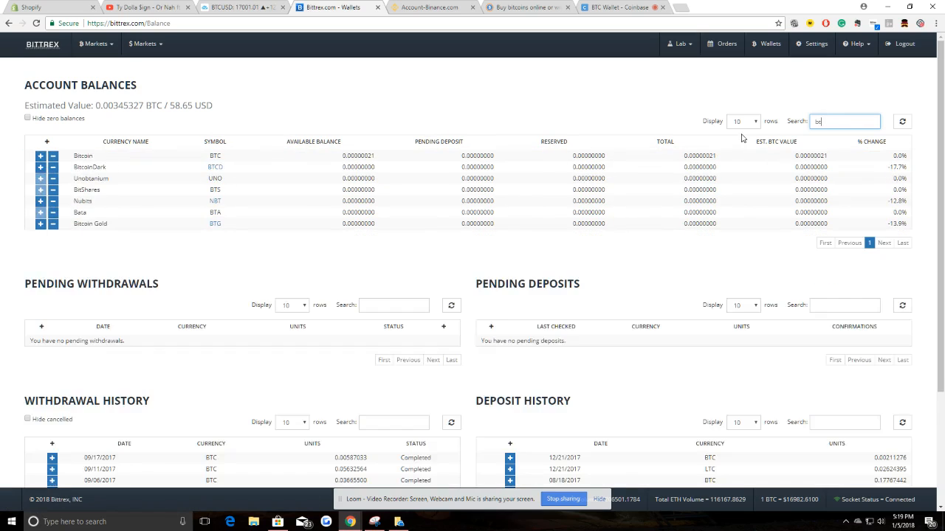
# Step: Filter the account balances by "btc", and switch to the Send BTC form in Coinbase
pyautogui.write('btc')
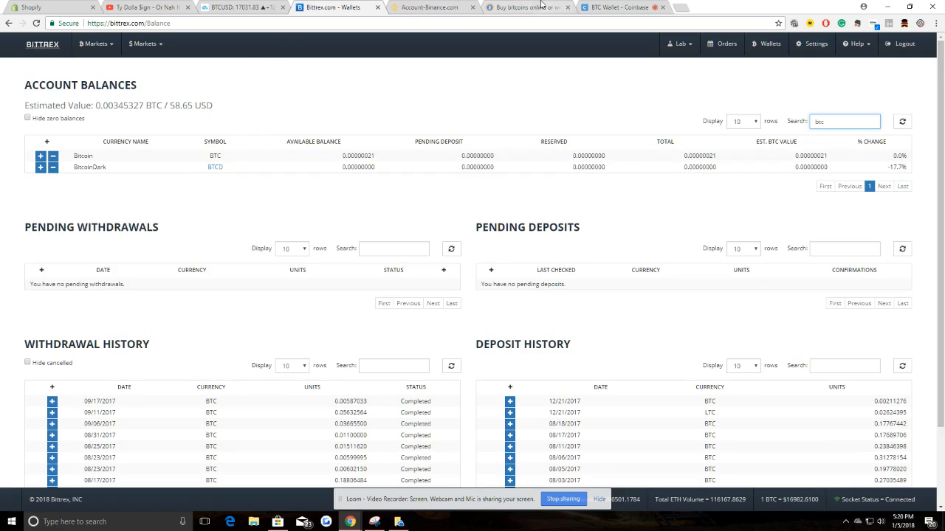
pyautogui.click(606, 7)
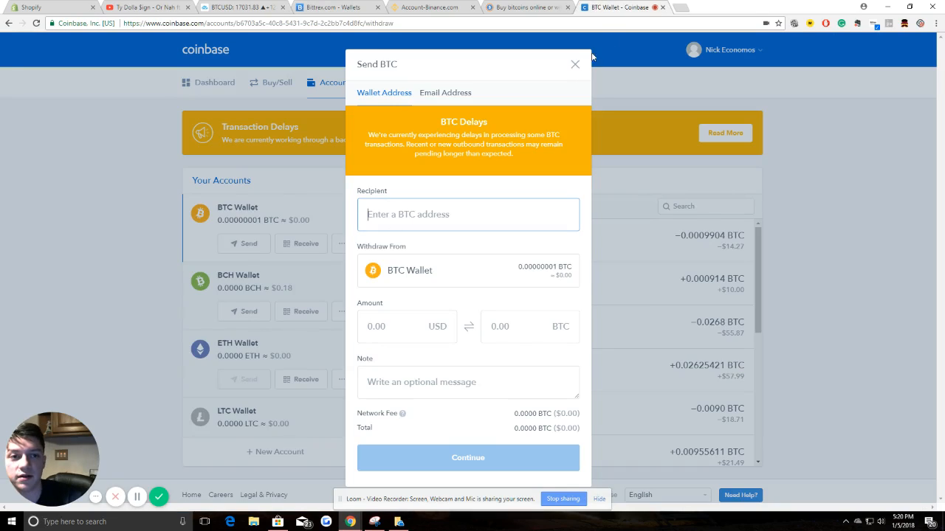
# Step: Close the Send BTC form, display the BTC Wallet's receiving address, and close the address window
pyautogui.click(575, 67)
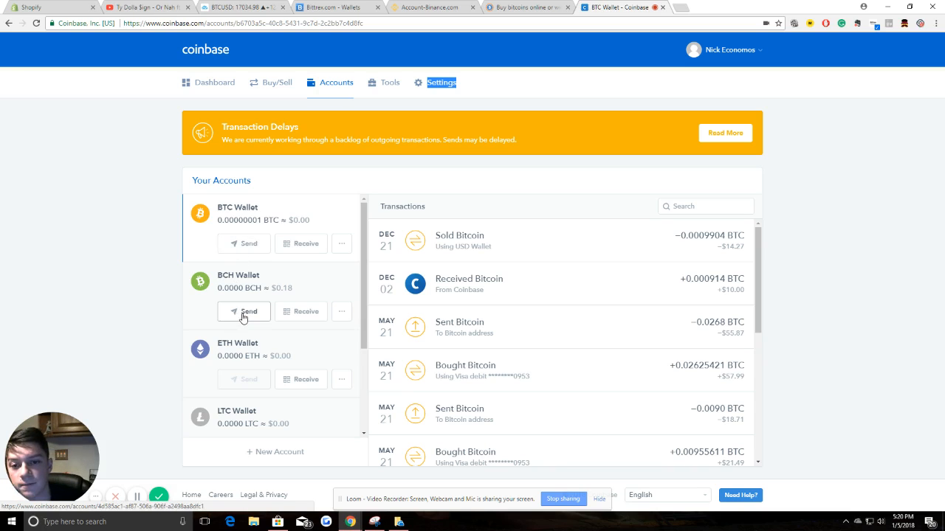
pyautogui.click(302, 247)
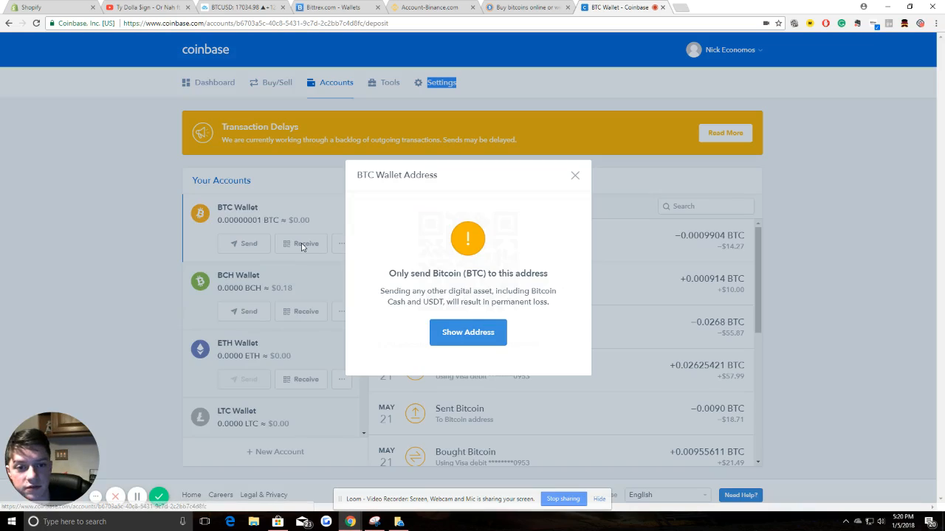
pyautogui.click(470, 334)
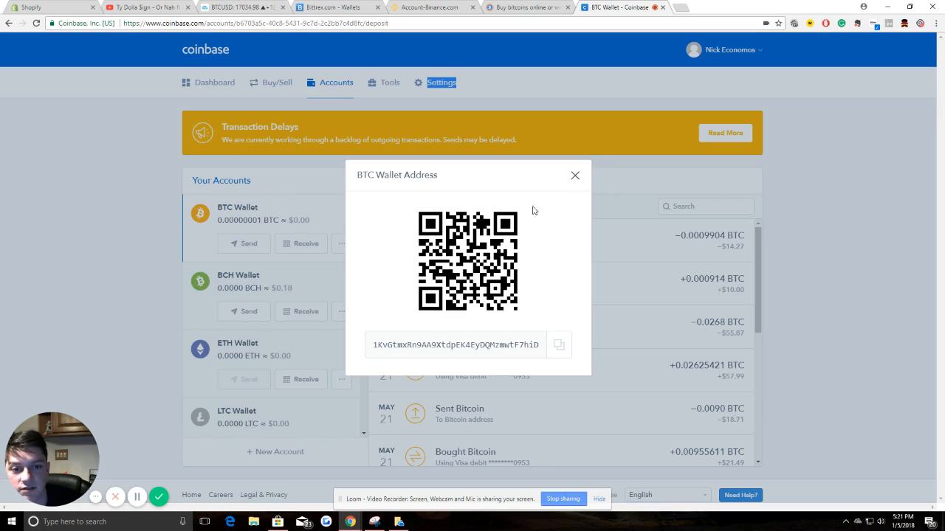
pyautogui.click(575, 178)
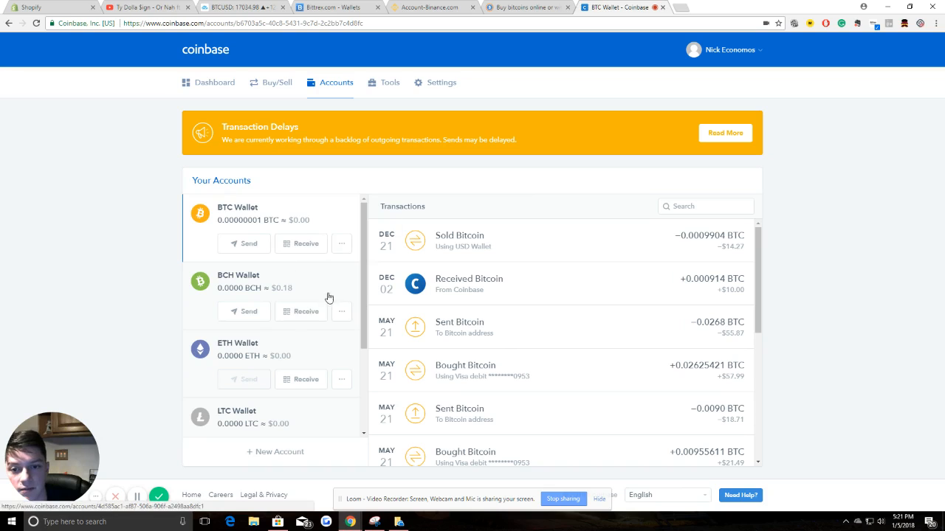
# Step: View the receiving addresses of the BCH Wallet and the ETH Wallet, closing each address window
pyautogui.click(305, 313)
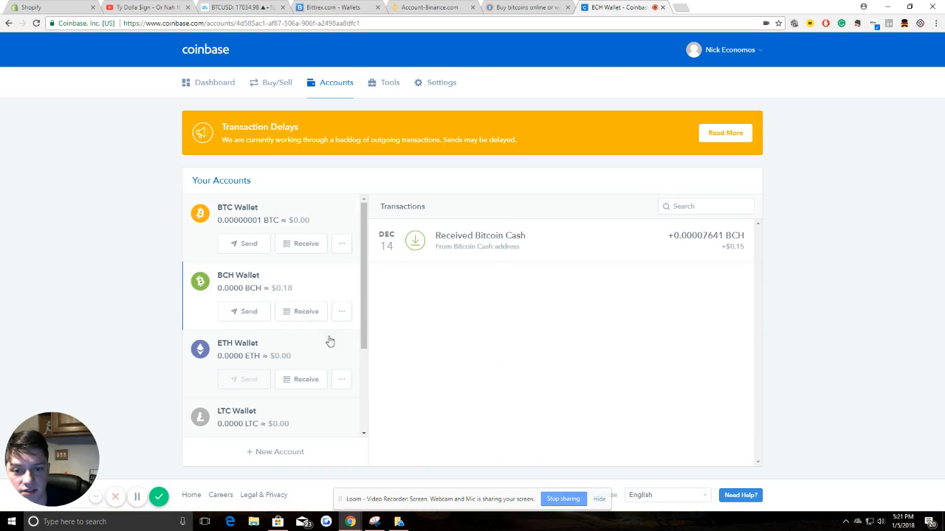
pyautogui.click(292, 313)
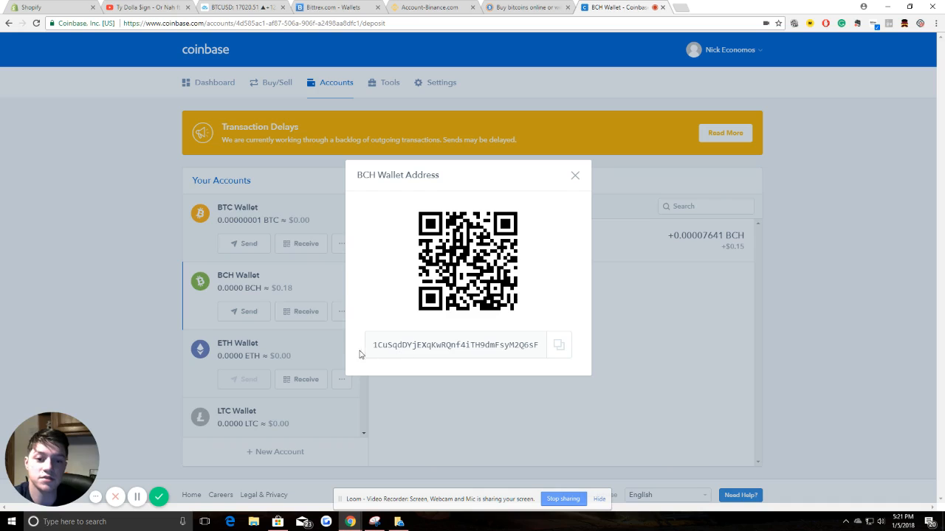
pyautogui.click(575, 176)
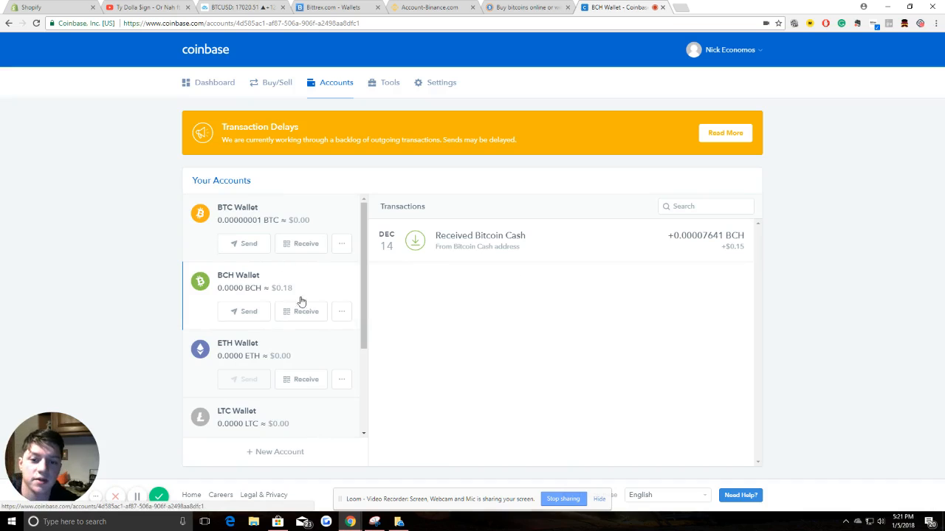
pyautogui.click(299, 380)
pyautogui.click(299, 380)
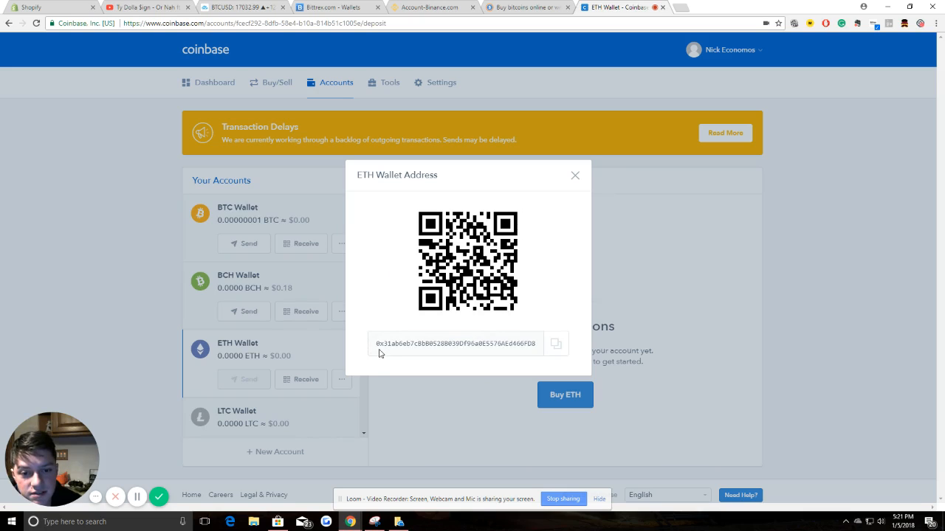
pyautogui.click(575, 178)
# Step: View the LTC Wallet's receiving address and the details of its Sent Litecoin transaction, closing both windows
pyautogui.click(285, 426)
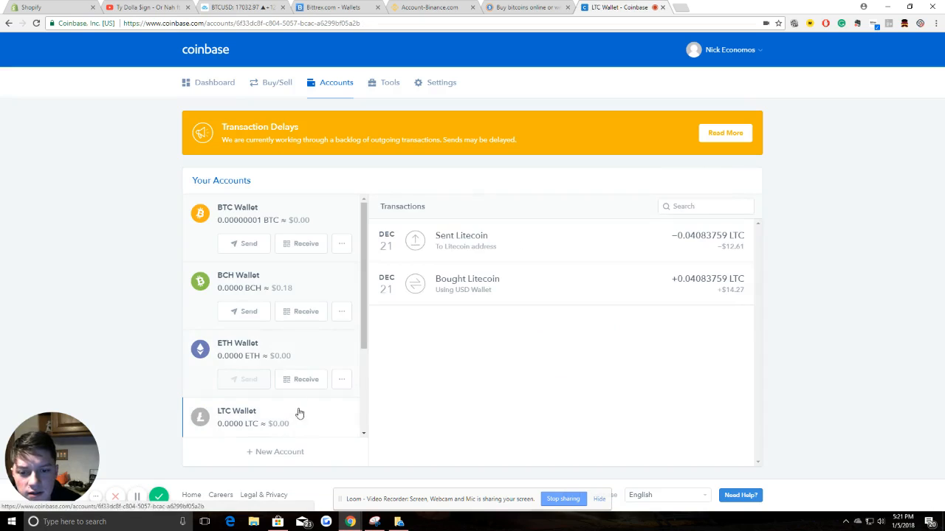
pyautogui.scroll(-1, 362, 322)
pyautogui.click(300, 420)
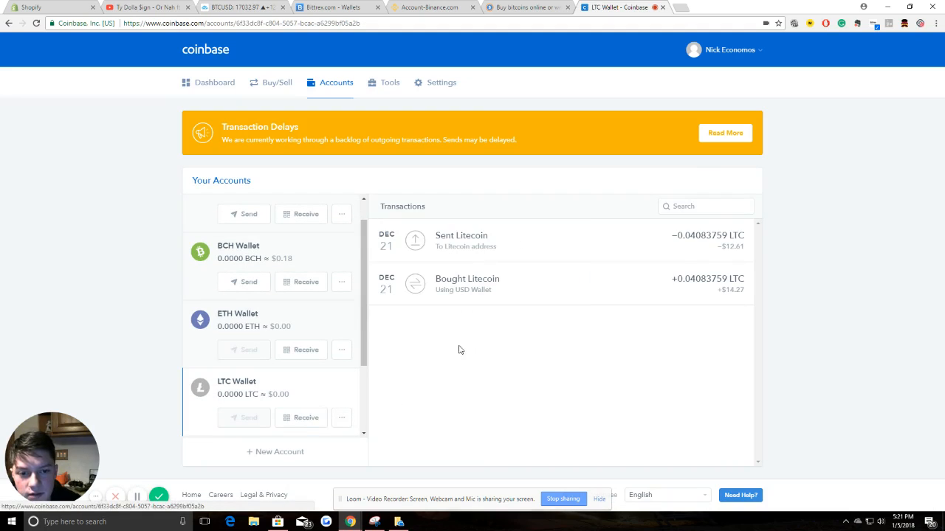
pyautogui.click(305, 418)
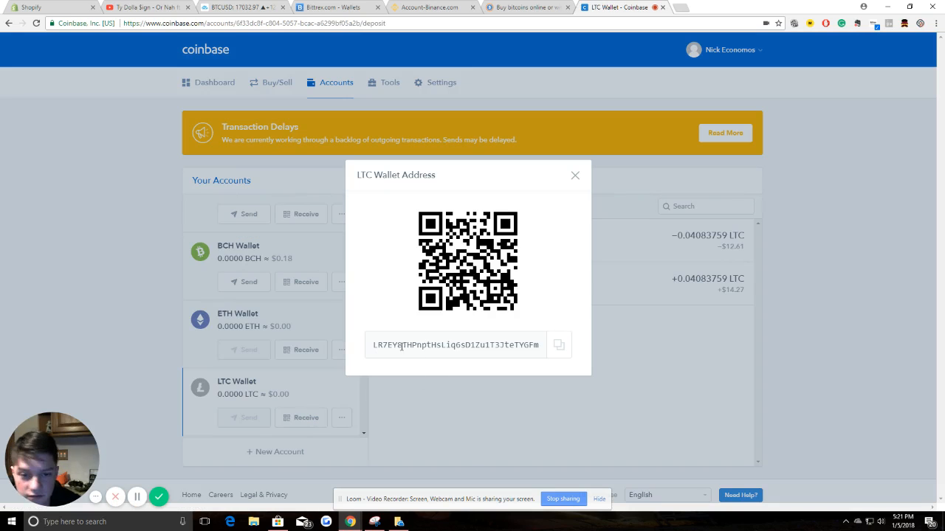
pyautogui.click(575, 176)
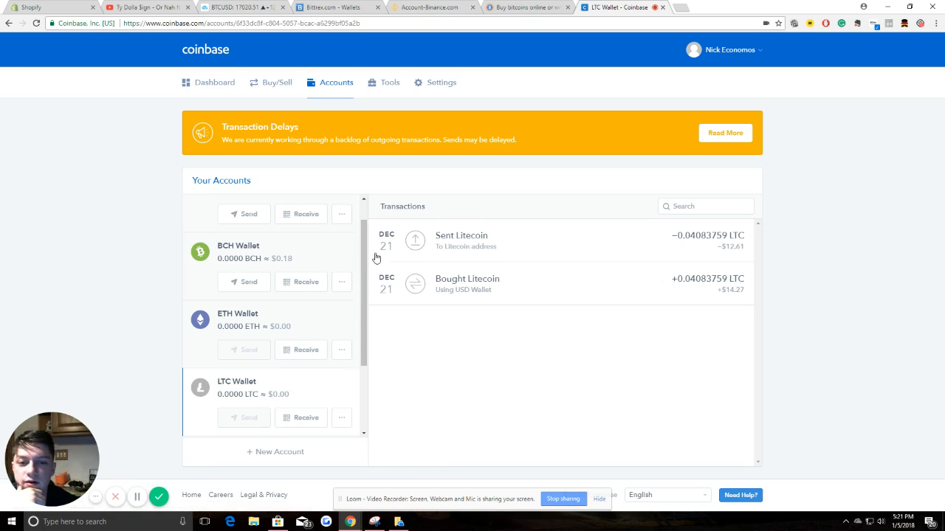
pyautogui.click(370, 225)
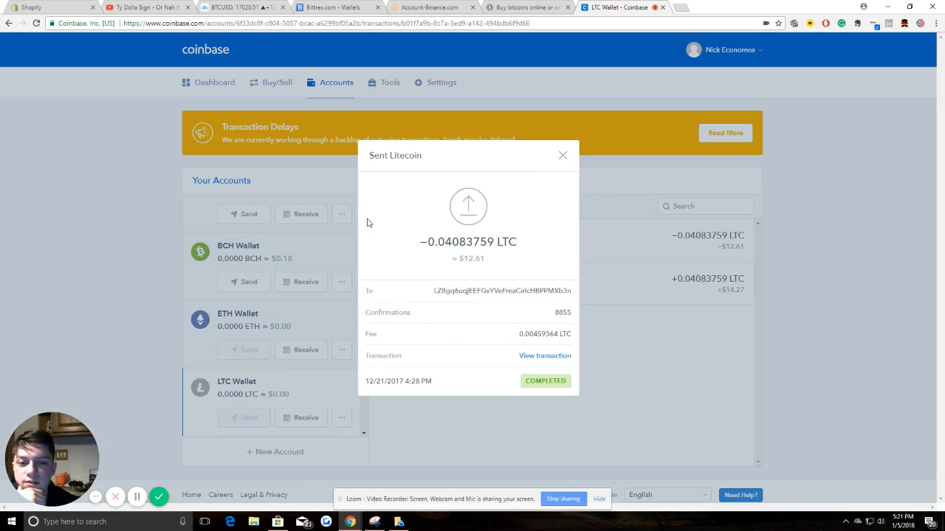
pyautogui.click(563, 156)
pyautogui.scroll(1, 363, 214)
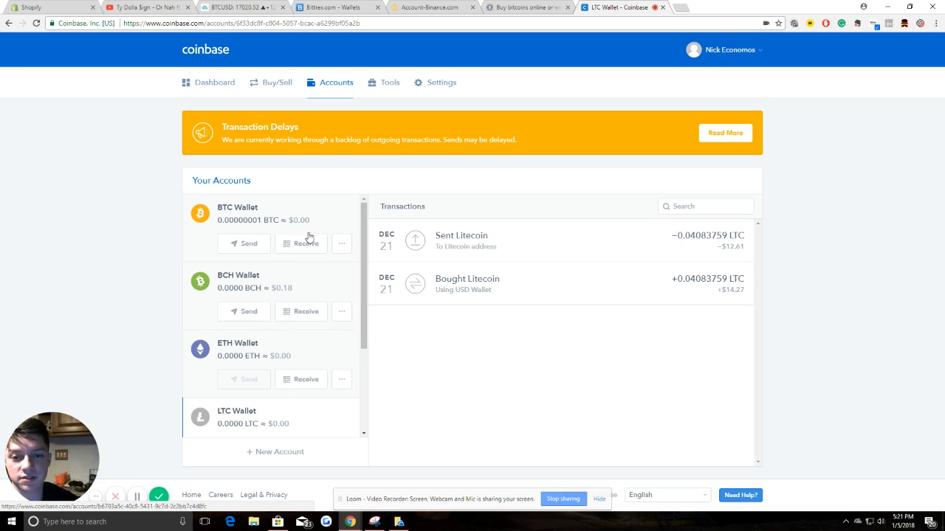
# Step: Switch to Bittrex, open the Bitcoin (BTC) deposit window, and copy its deposit address
pyautogui.click(318, 6)
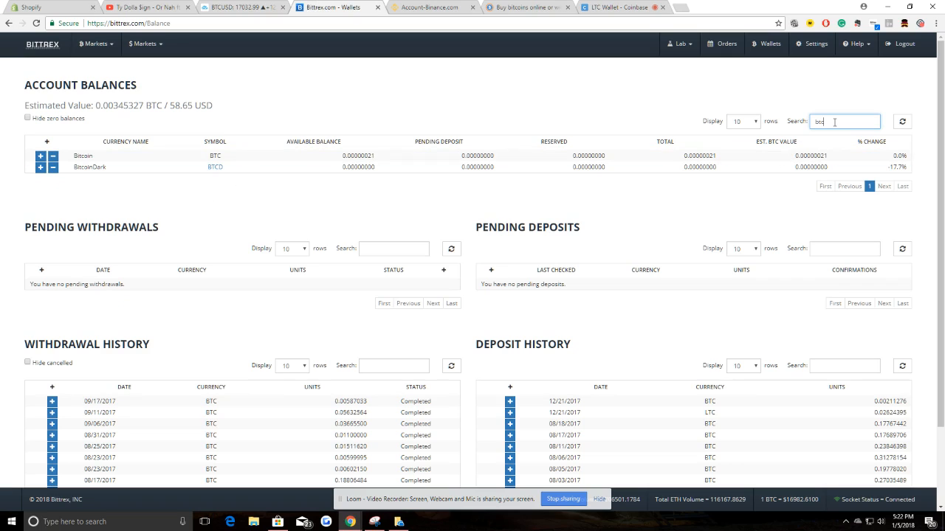
pyautogui.click(42, 156)
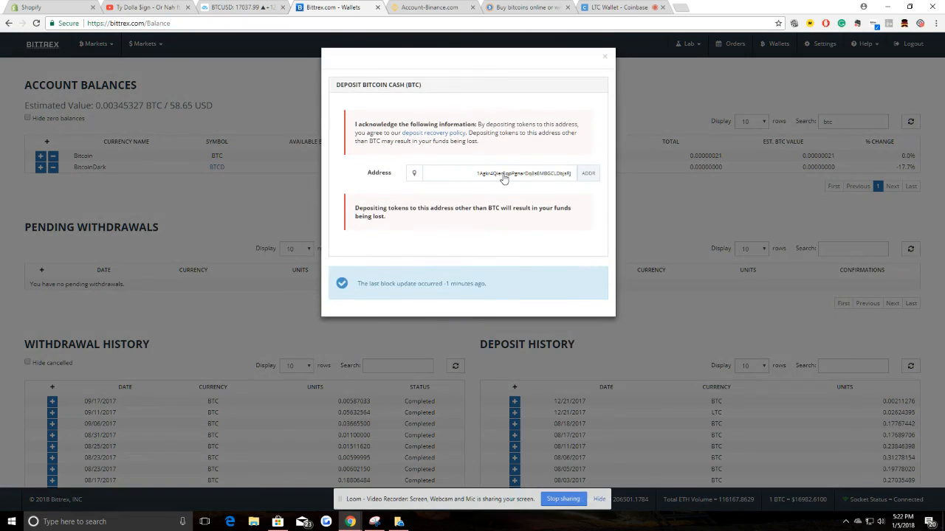
pyautogui.doubleClick(503, 174)
pyautogui.rightClick(503, 175)
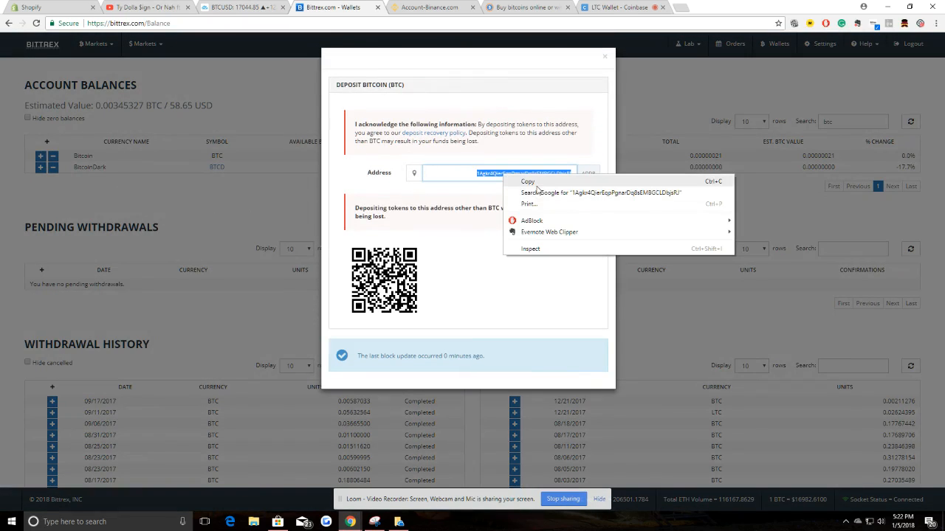
pyautogui.click(538, 184)
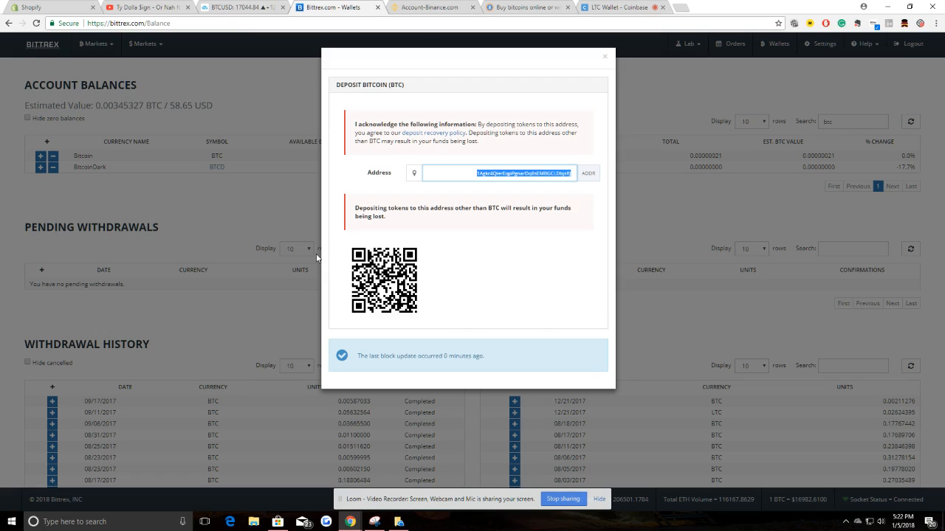
# Step: Return to Coinbase, compare with the Bittrex deposit window, and open the BTC Wallet's Send form
pyautogui.click(615, 5)
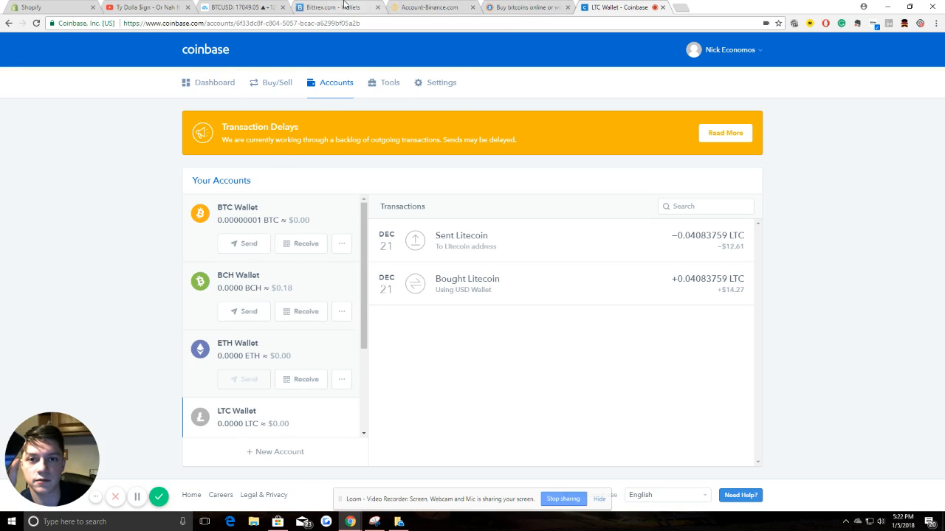
pyautogui.click(347, 7)
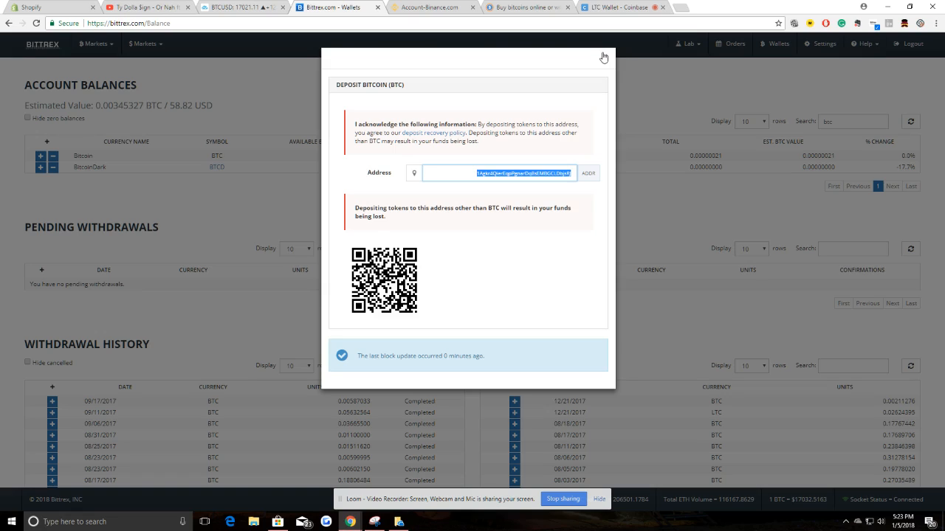
pyautogui.click(620, 8)
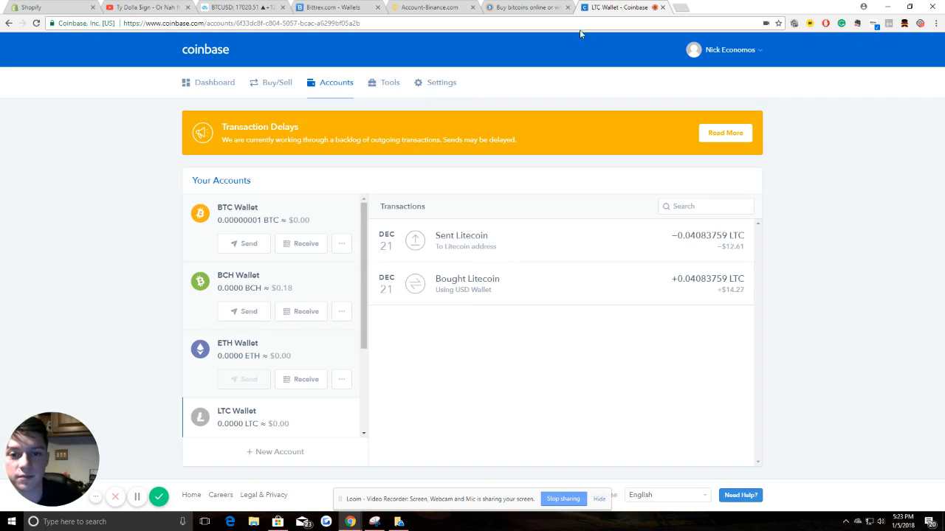
pyautogui.click(248, 244)
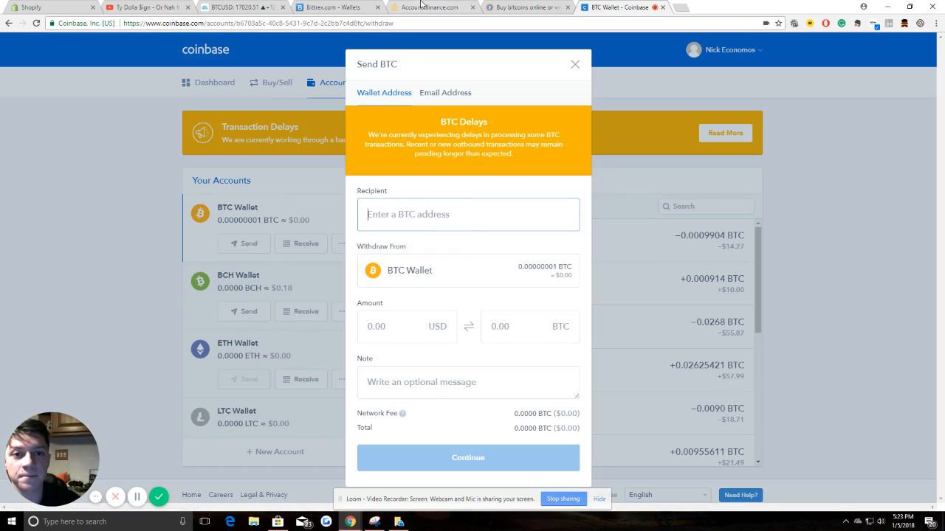
# Step: Copy the Bitcoin deposit address from Bittrex and paste it as the recipient in Coinbase's Send BTC form
pyautogui.click(332, 7)
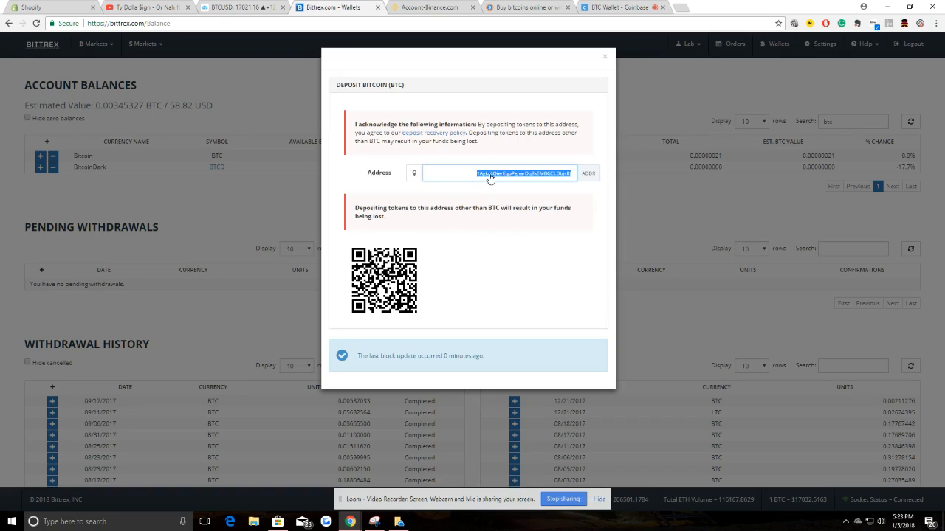
pyautogui.rightClick(489, 178)
pyautogui.click(502, 182)
pyautogui.click(620, 8)
pyautogui.rightClick(418, 220)
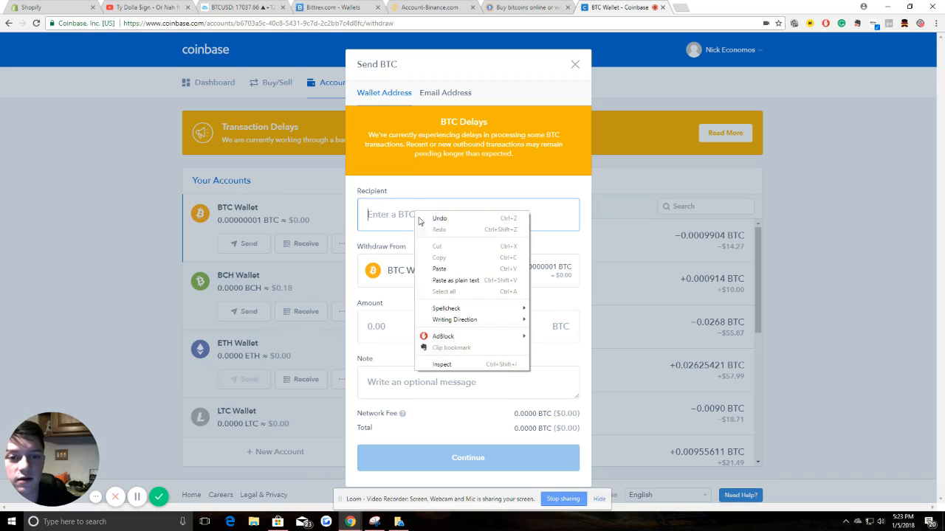
pyautogui.click(439, 268)
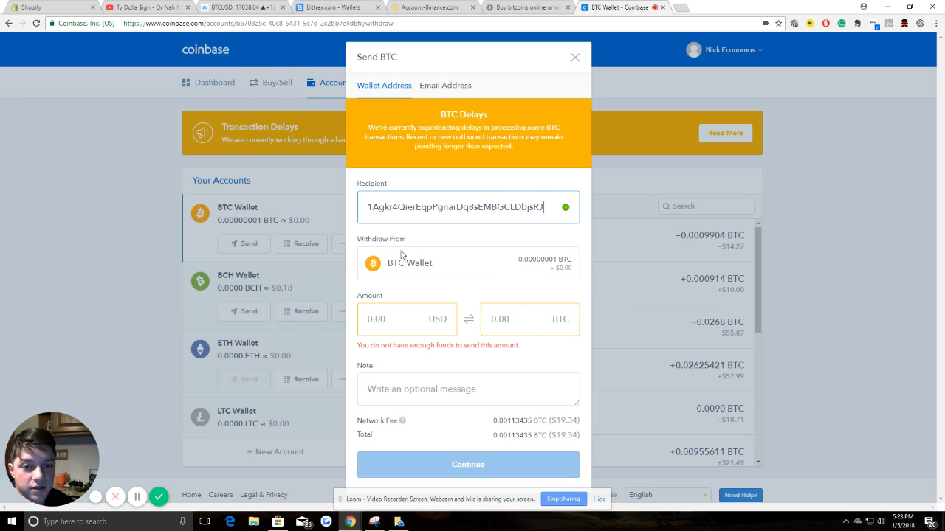
# Step: Examine the amount field and highlight the network fee in US dollars on the Send BTC form
pyautogui.click(387, 314)
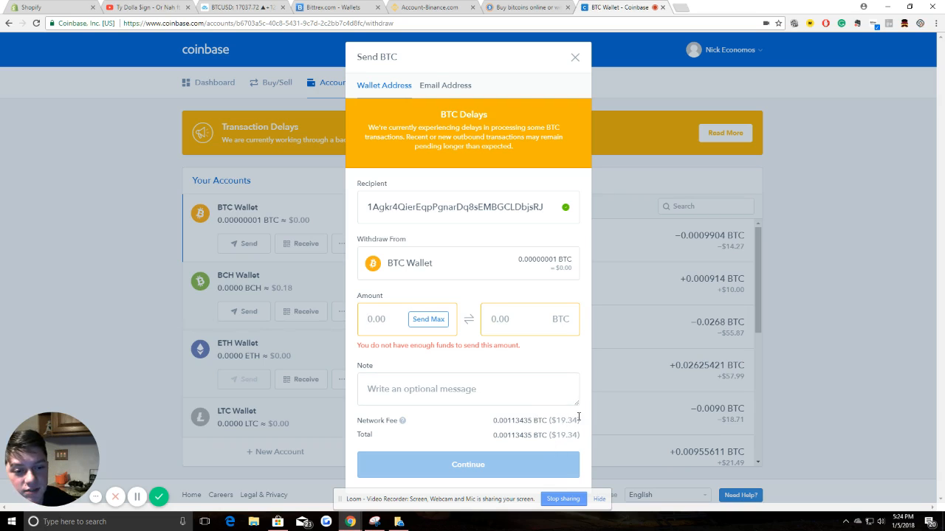
pyautogui.moveTo(550, 422)
pyautogui.mouseDown()
pyautogui.moveTo(581, 422)
pyautogui.moveTo(552, 422)
pyautogui.mouseUp()
pyautogui.click(581, 422)
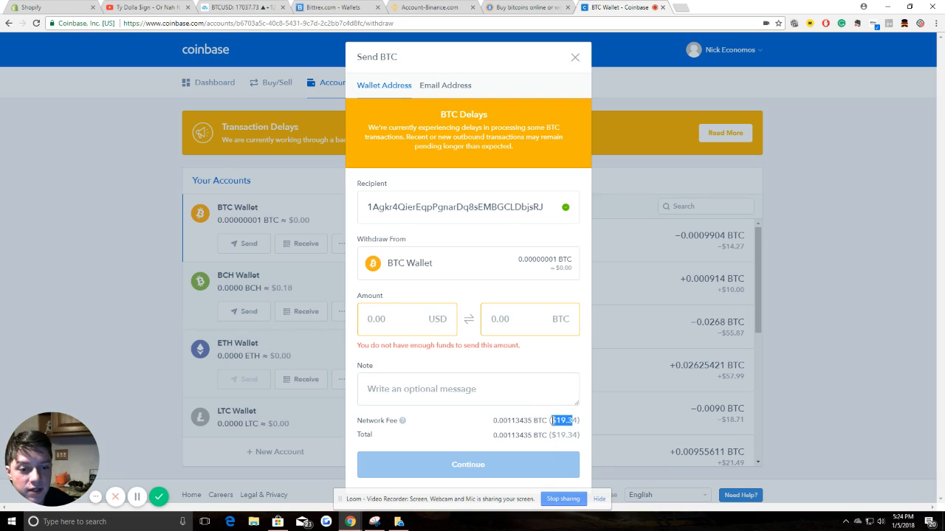
pyautogui.click(551, 420)
pyautogui.tripleClick(553, 420)
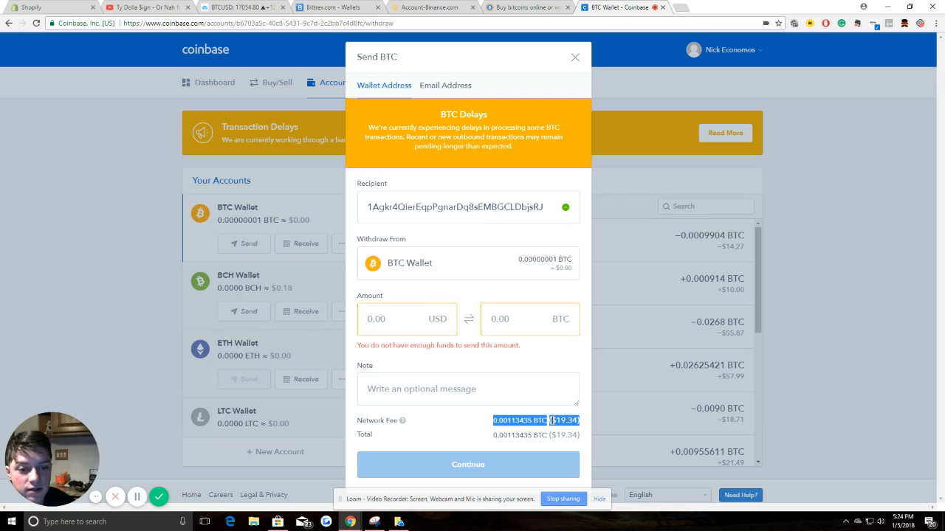
pyautogui.click(553, 421)
pyautogui.moveTo(552, 421); pyautogui.dragTo(579, 423)
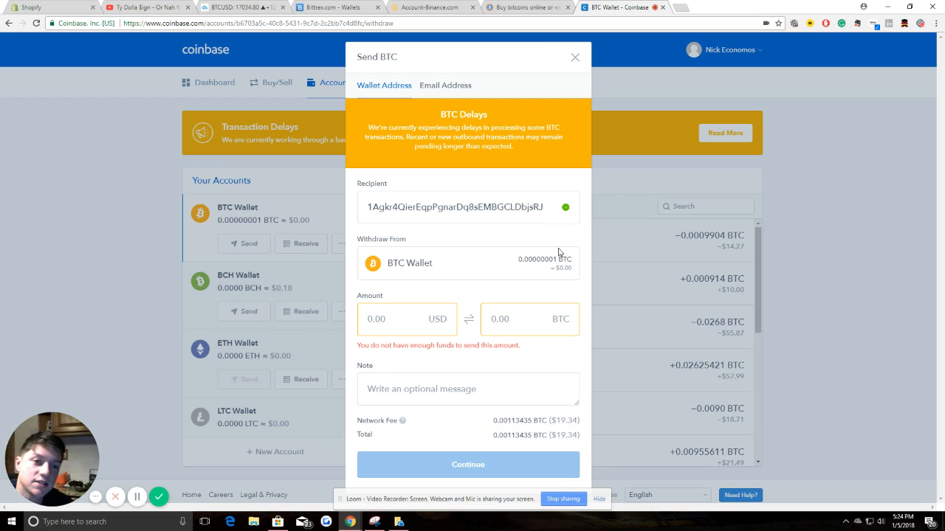
# Step: Close the Send BTC form and look through the account list from the BTC Wallet down to the Vault
pyautogui.click(574, 64)
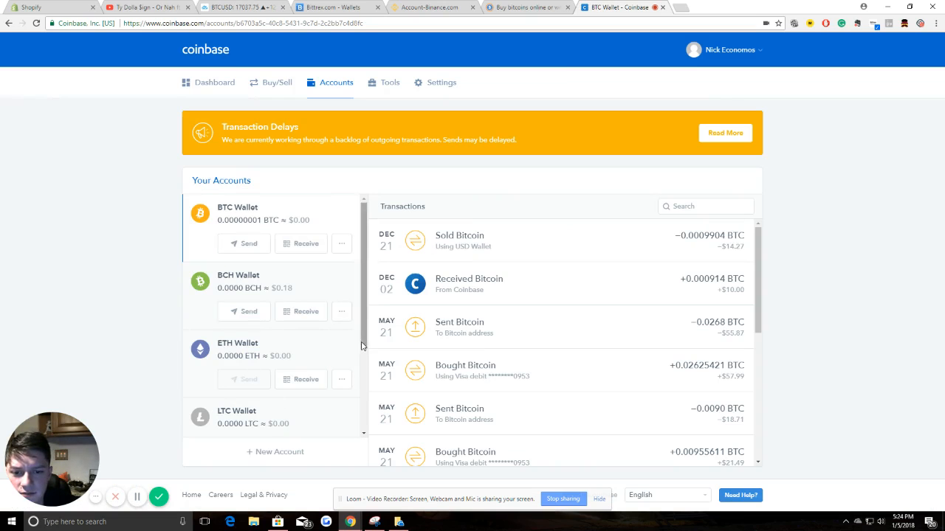
pyautogui.scroll(-1, 365, 339)
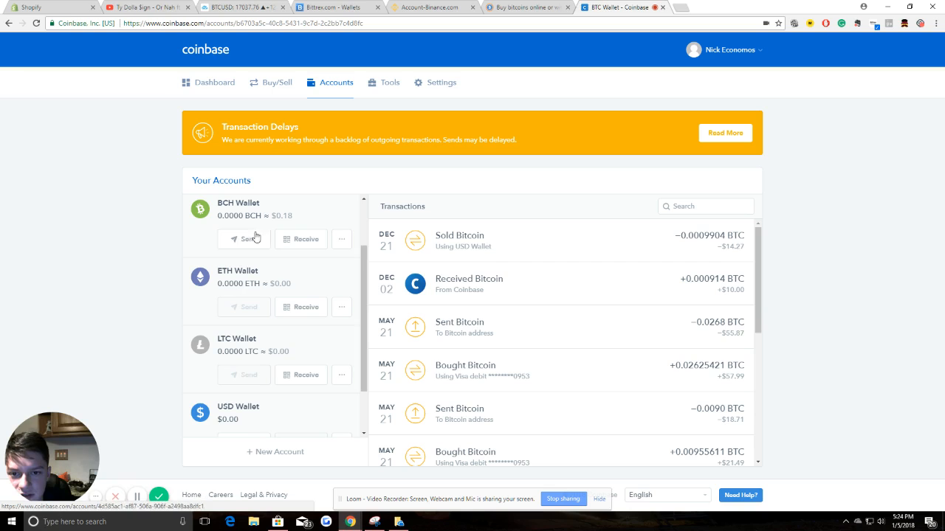
pyautogui.scroll(-1, 249, 341)
pyautogui.scroll(2, 248, 325)
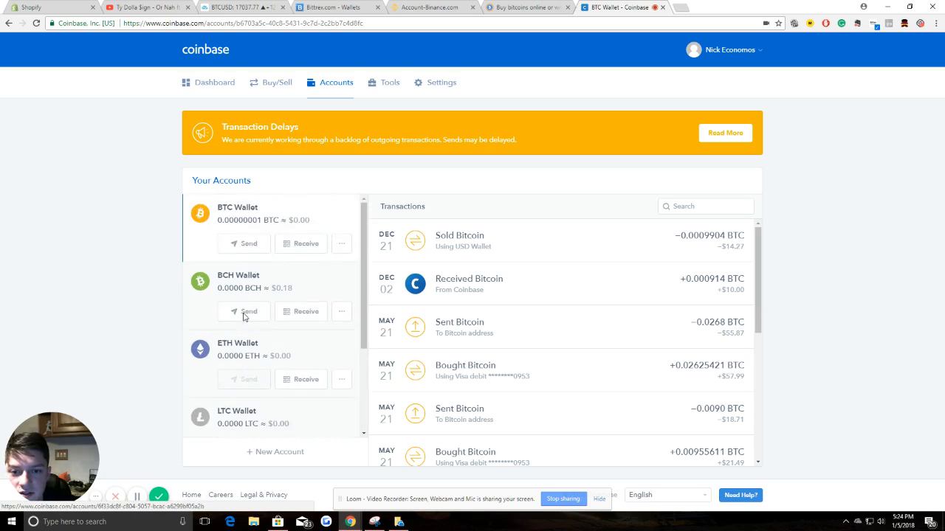
pyautogui.scroll(-2, 246, 315)
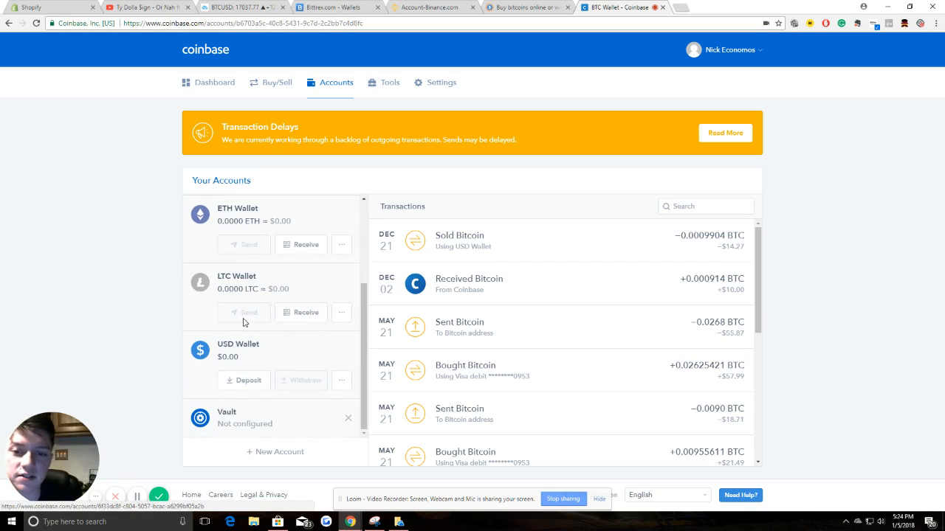
pyautogui.scroll(2, 242, 332)
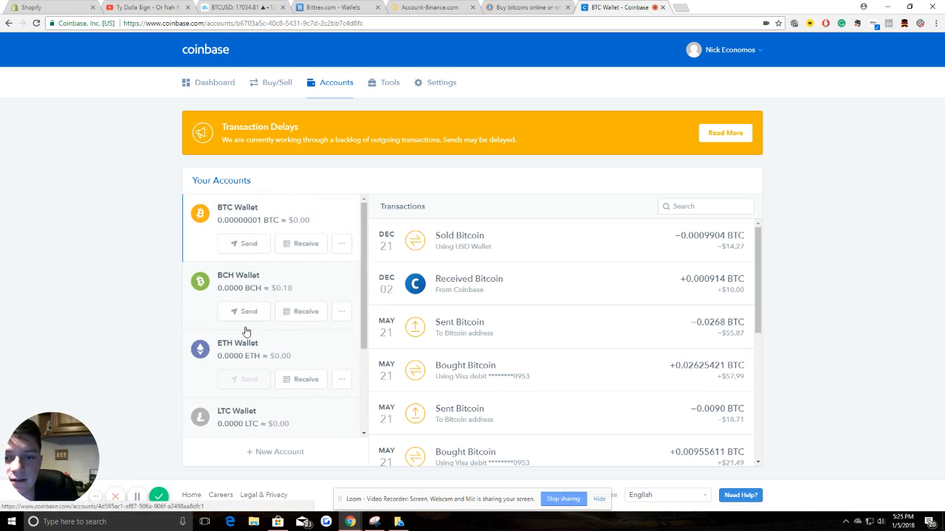
pyautogui.scroll(-2, 232, 333)
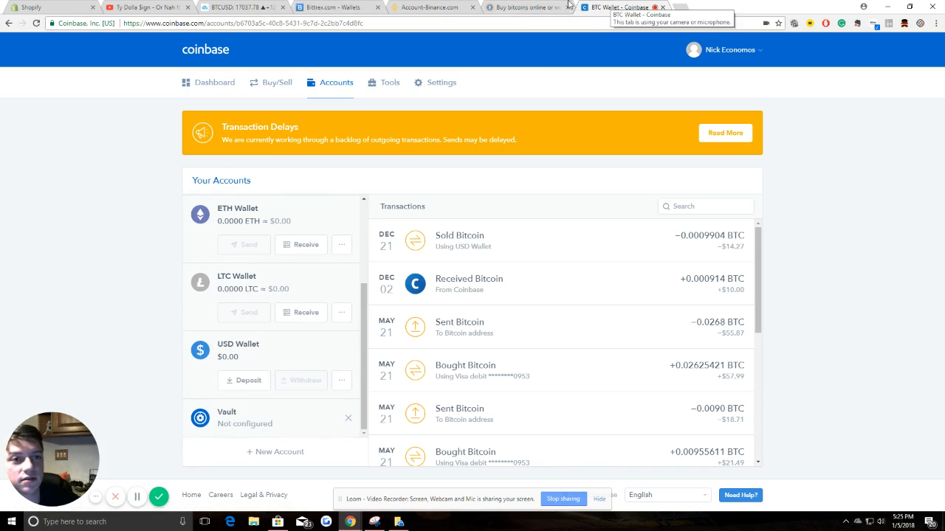
# Step: Switch to Bittrex, close the Bitcoin deposit window and point out the Bitcoin row's deposit option in the account balances
pyautogui.click(521, 7)
pyautogui.click(597, 7)
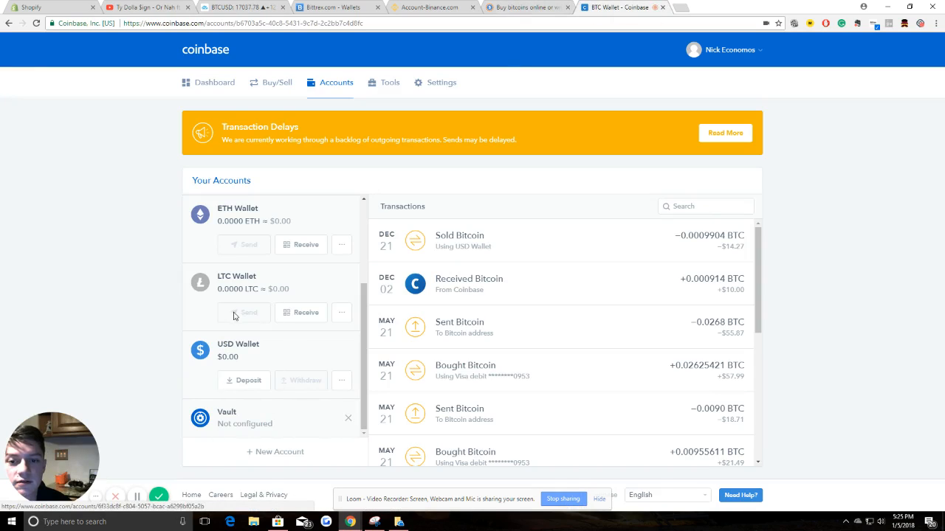
pyautogui.scroll(2, 232, 312)
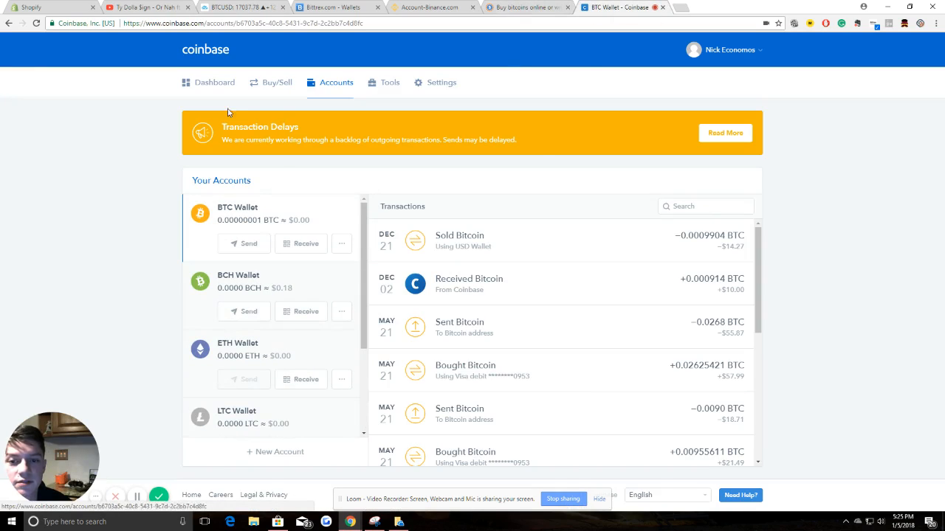
pyautogui.click(325, 6)
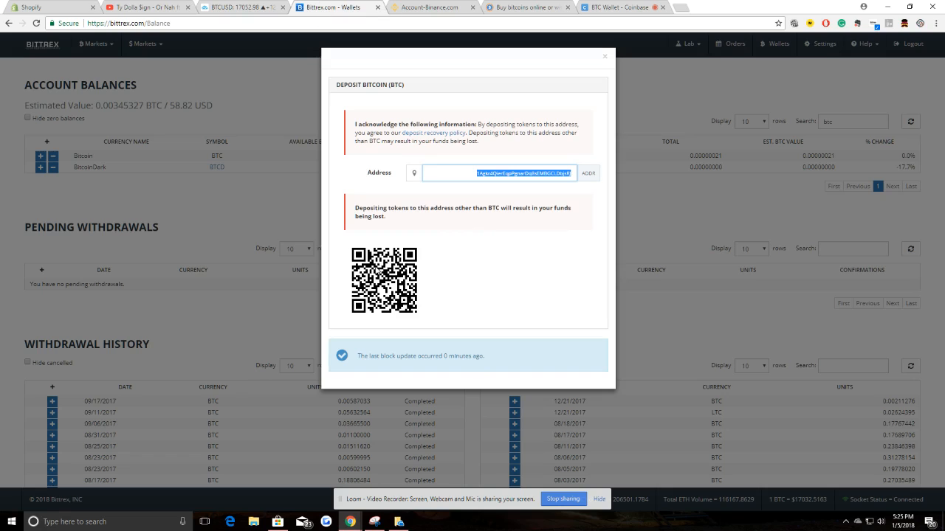
pyautogui.click(604, 56)
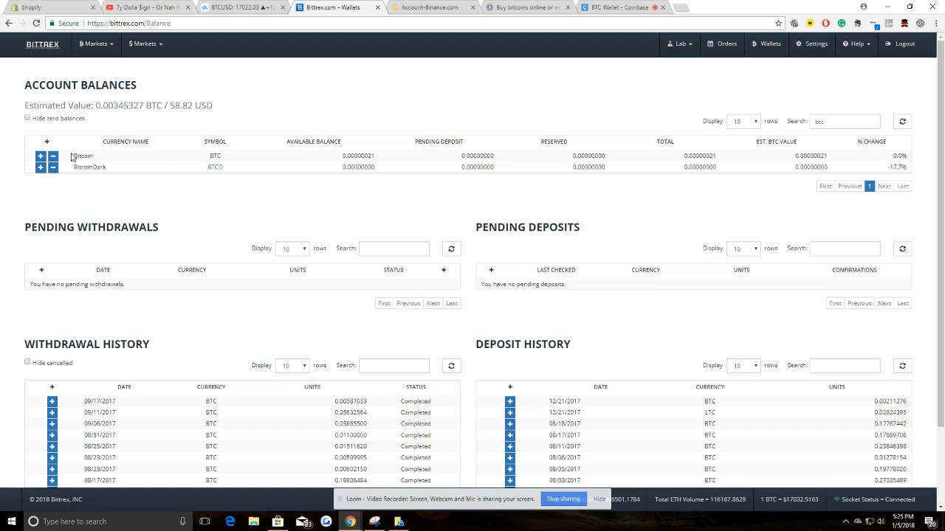
pyautogui.click(41, 158)
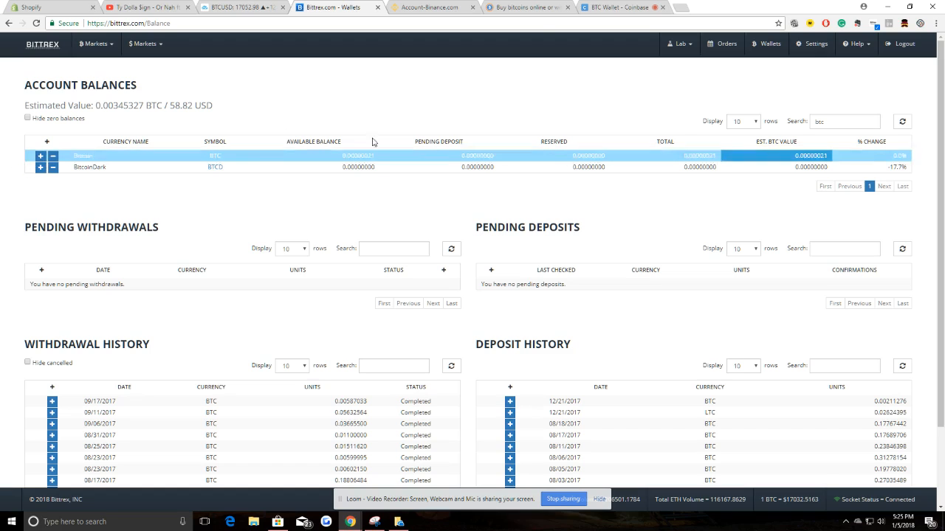
# Step: Return to Coinbase, view the BTC Wallet's Send form again and close it without sending
pyautogui.click(620, 6)
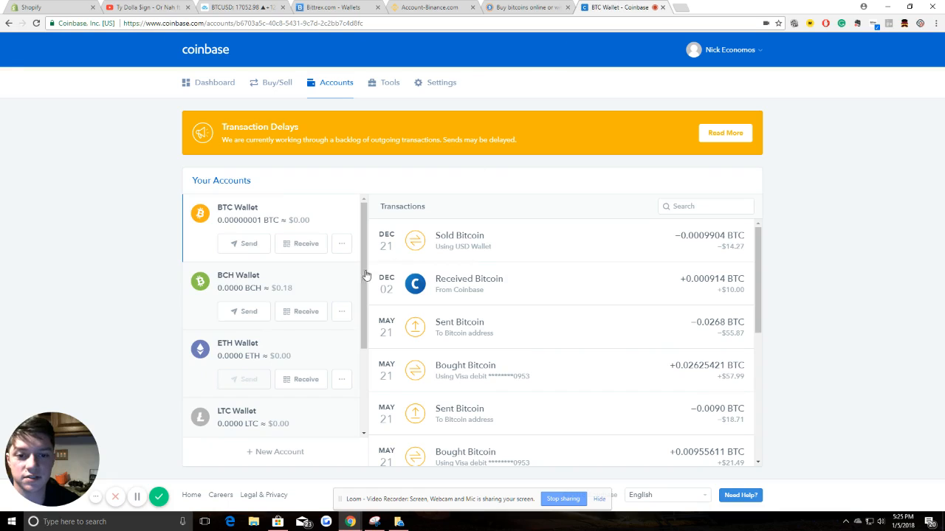
pyautogui.click(244, 242)
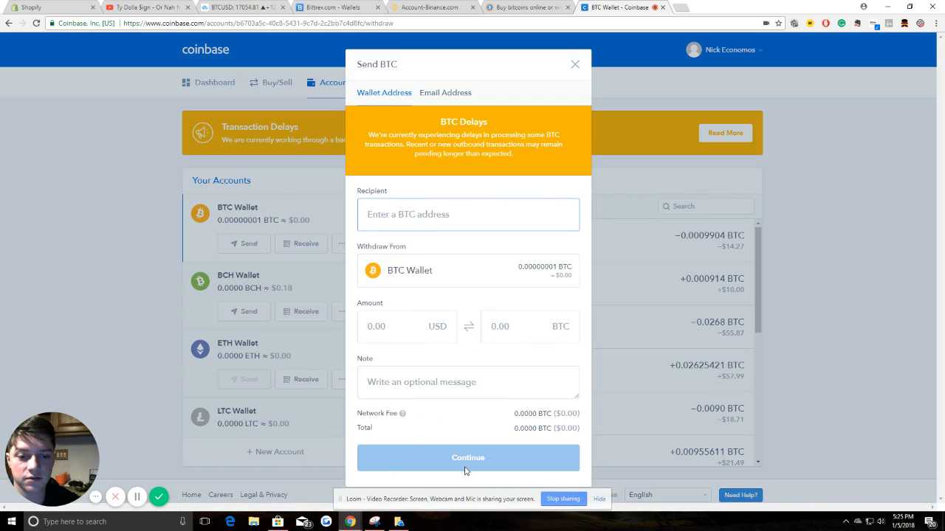
pyautogui.click(576, 64)
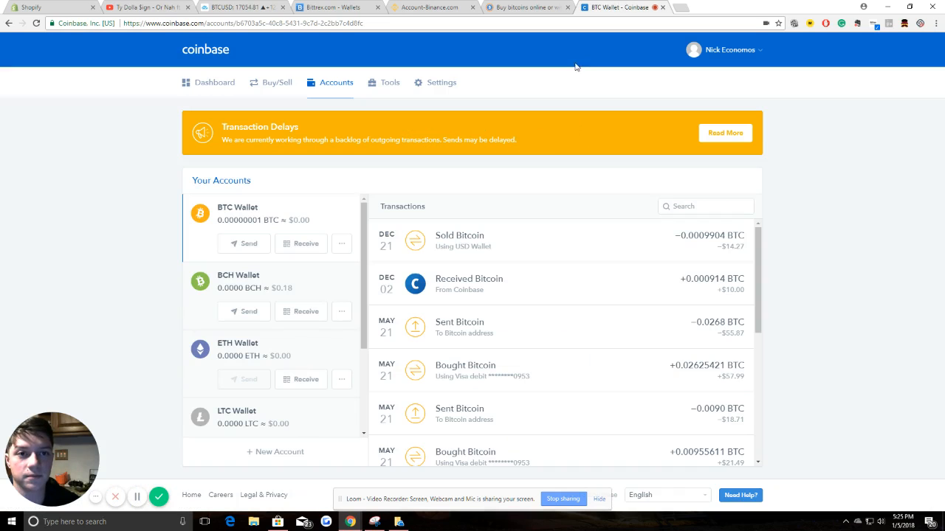
# Step: Switch to Bittrex and examine the deposit history, pending deposits and available Bitcoin balance on the Wallets page
pyautogui.click(332, 7)
pyautogui.scroll(1, 550, 314)
pyautogui.scroll(-1, 550, 314)
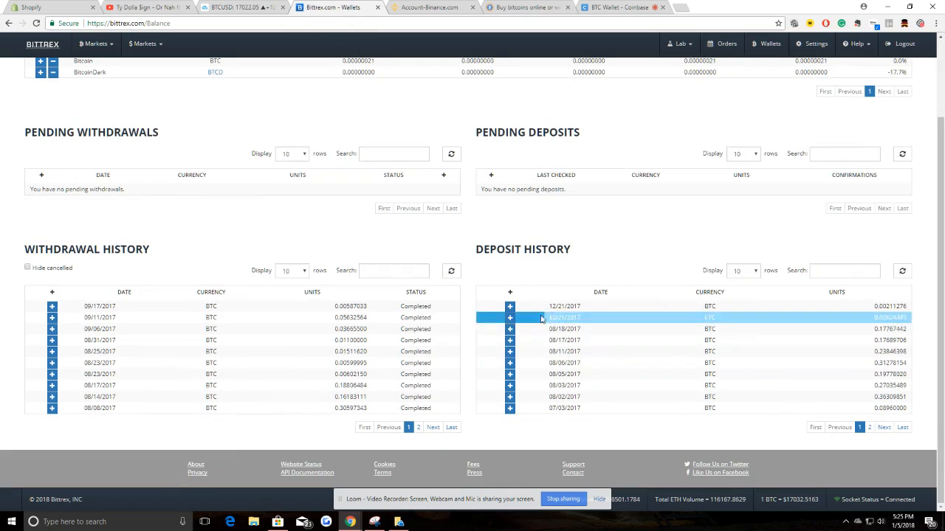
pyautogui.scroll(2, 538, 295)
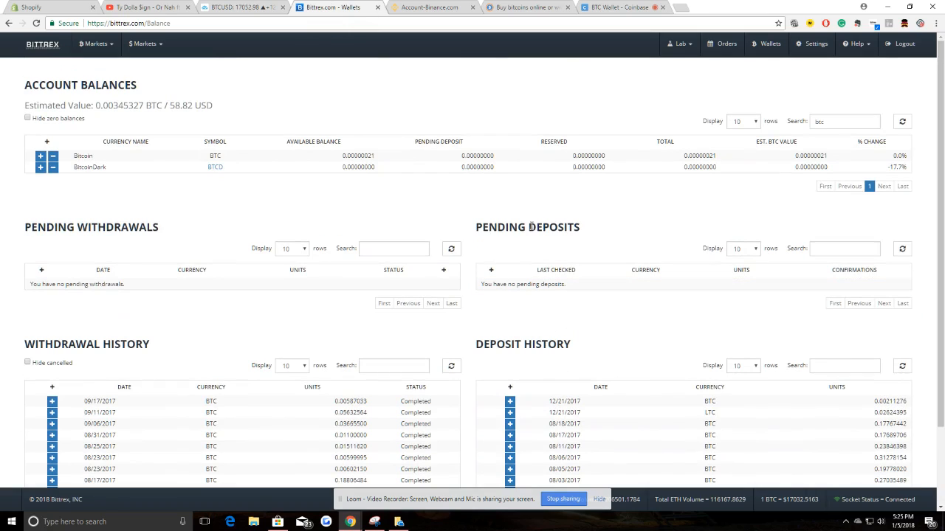
pyautogui.moveTo(479, 229); pyautogui.dragTo(633, 244)
pyautogui.click(487, 364)
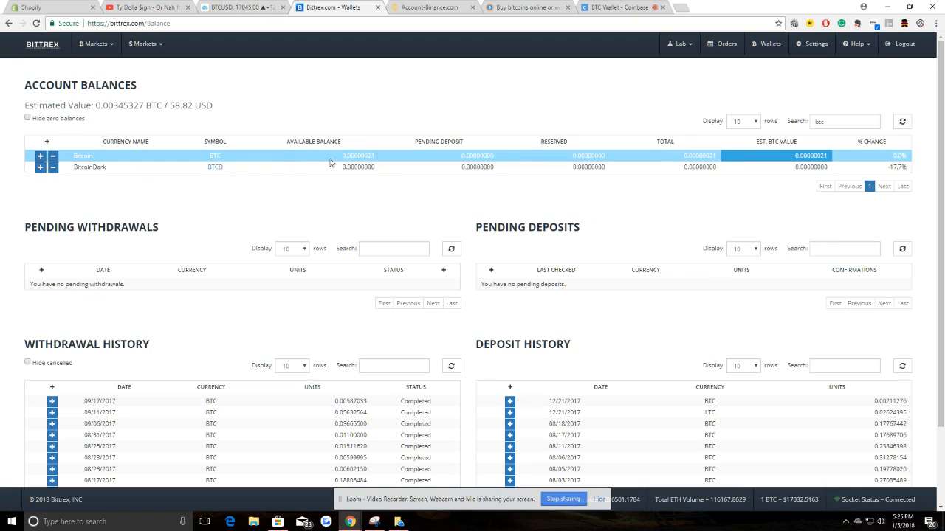
pyautogui.click(372, 167)
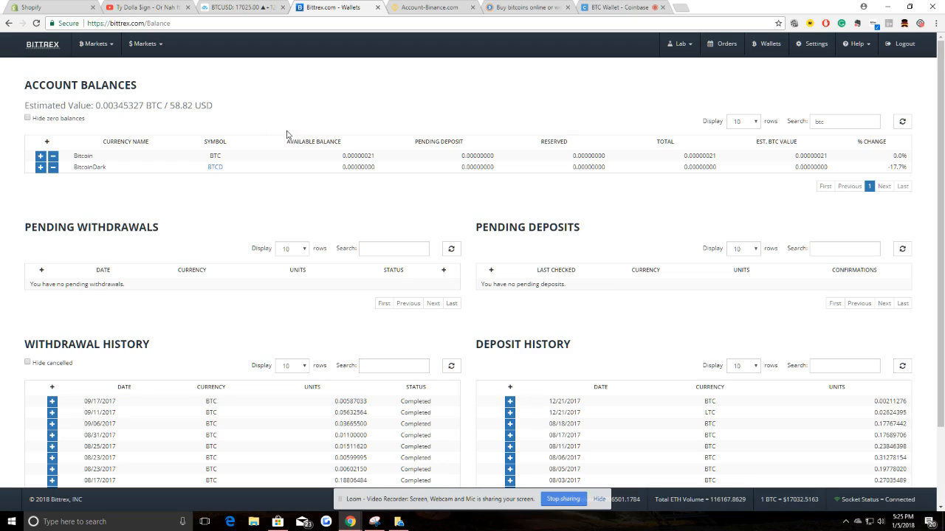
# Step: Browse the Bitcoin markets on the Bittrex home page and open the BTC-NXS (Nexus) market
pyautogui.click(42, 53)
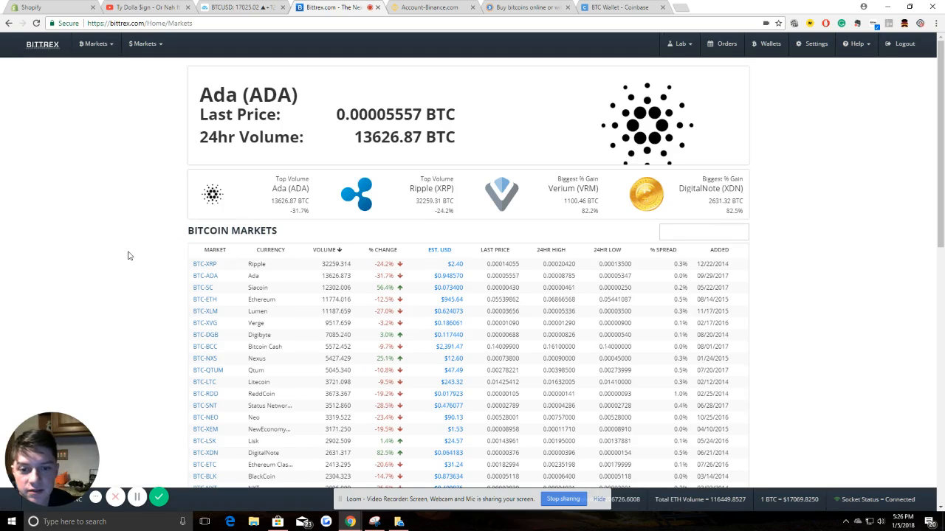
pyautogui.scroll(-2, 125, 280)
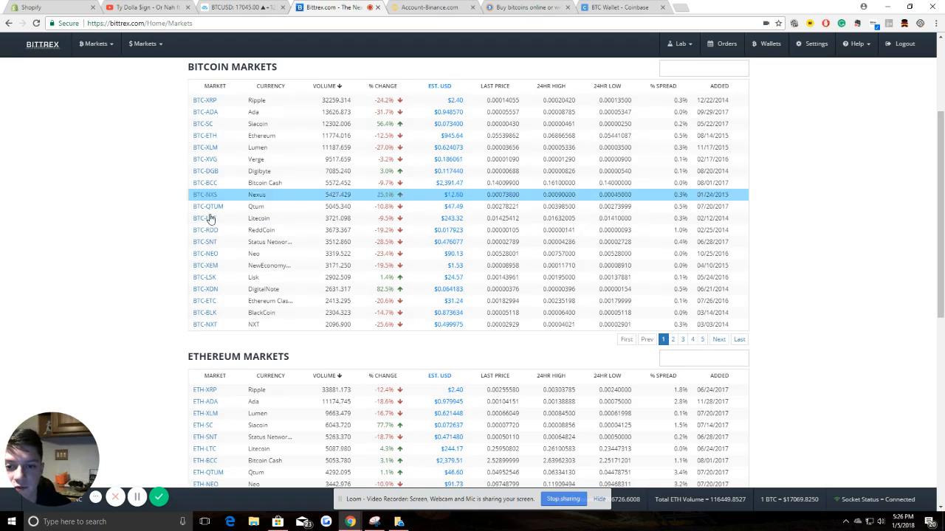
pyautogui.scroll(2, 172, 234)
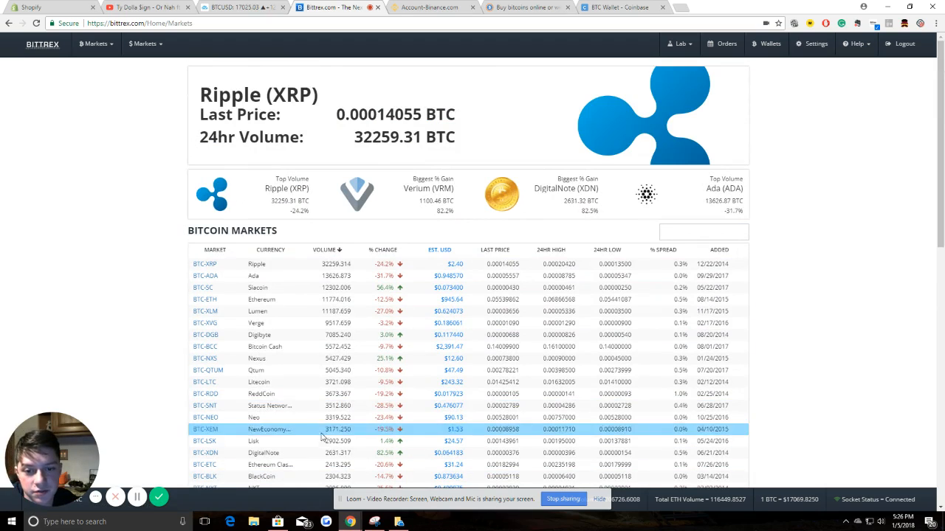
pyautogui.click(206, 359)
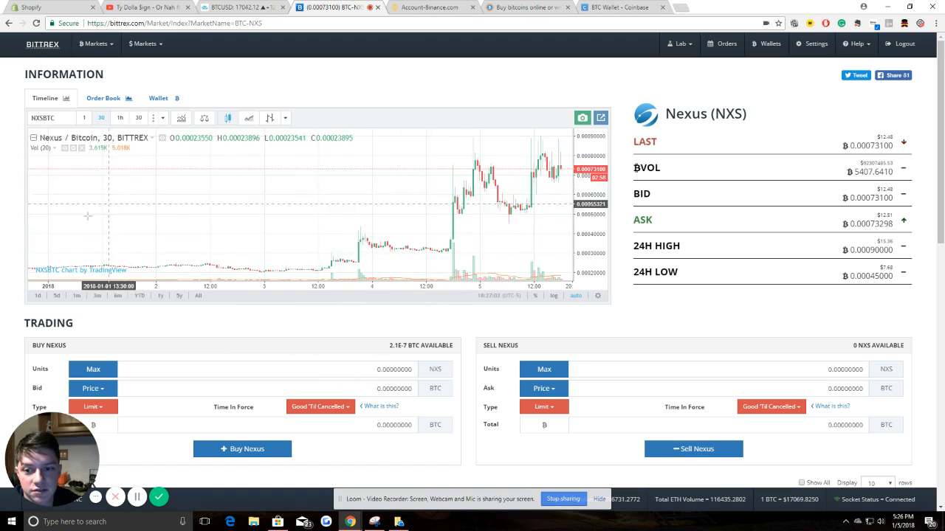
# Step: Compare the BTCUSD chart on TradingView with the recent Nexus price movement on Bittrex, finishing on TradingView
pyautogui.click(244, 7)
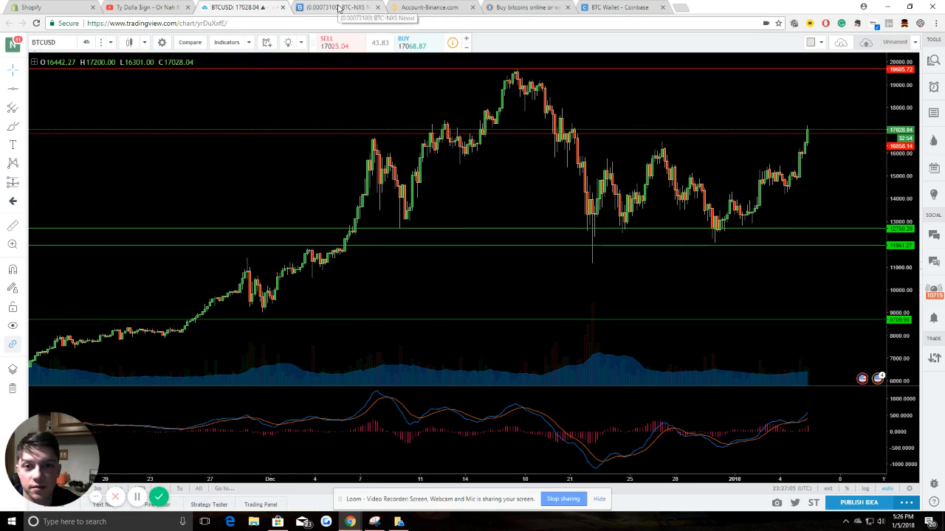
pyautogui.click(338, 7)
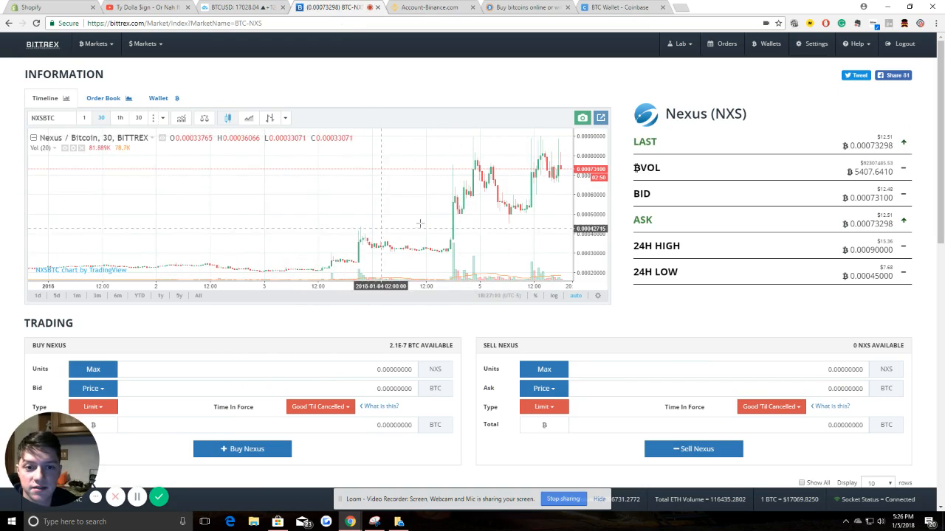
pyautogui.moveTo(397, 212); pyautogui.dragTo(248, 227)
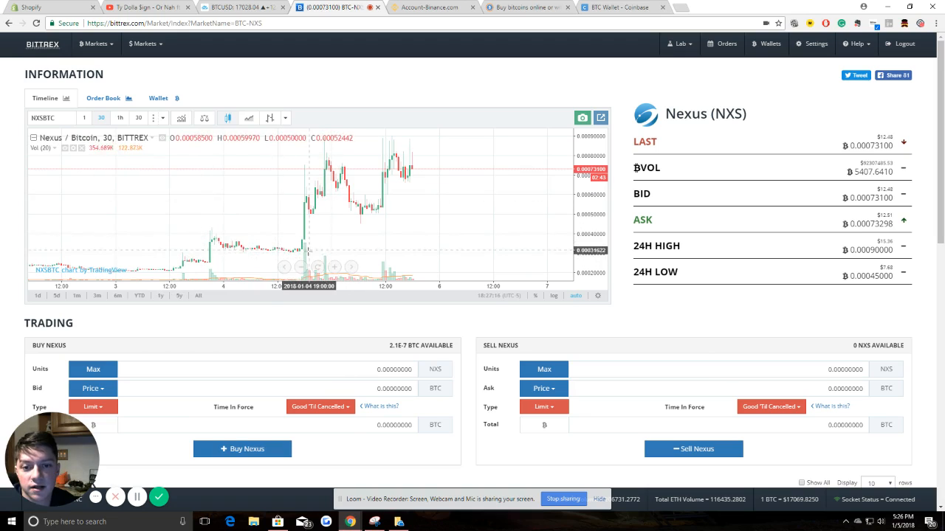
pyautogui.click(248, 6)
pyautogui.click(317, 7)
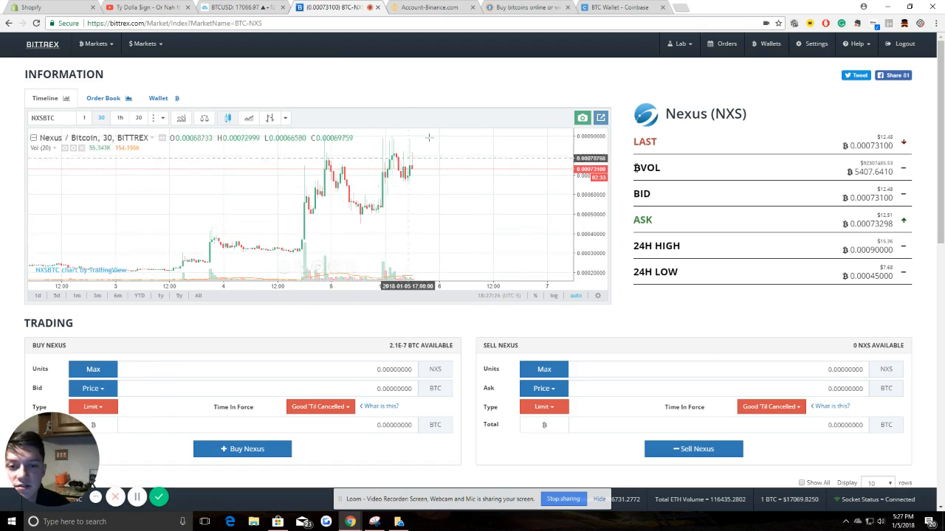
pyautogui.click(249, 6)
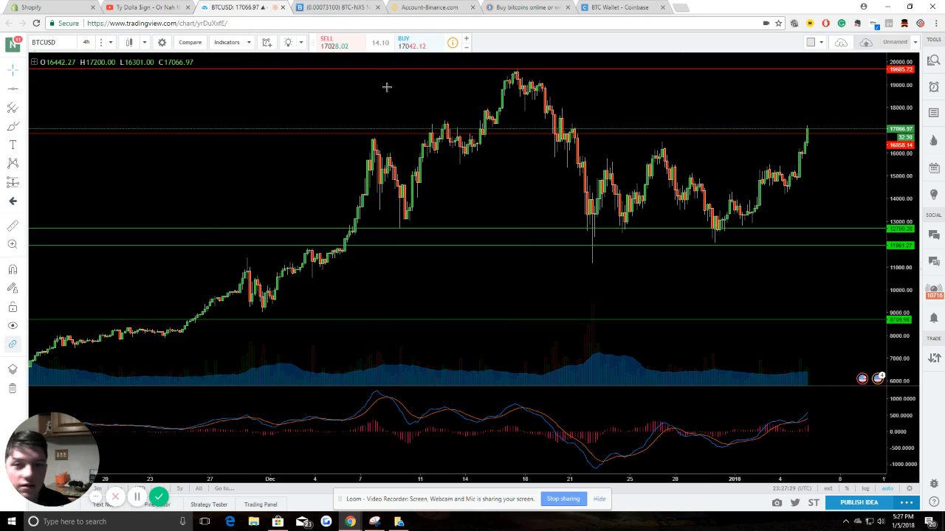
# Step: Check the TradingView account menu, reveal the watchlist beside the BTCUSD chart and look through its symbols
pyautogui.click(11, 46)
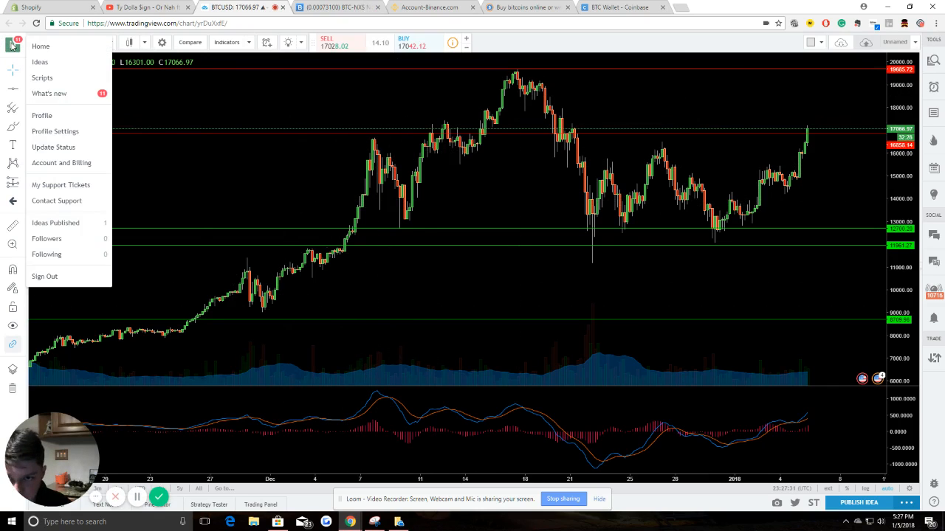
pyautogui.click(12, 46)
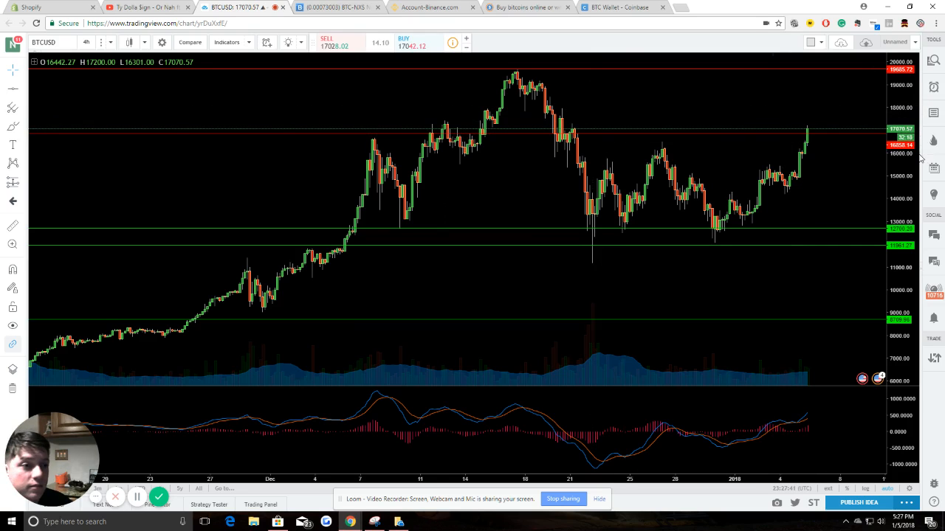
pyautogui.moveTo(840, 164); pyautogui.dragTo(780, 170)
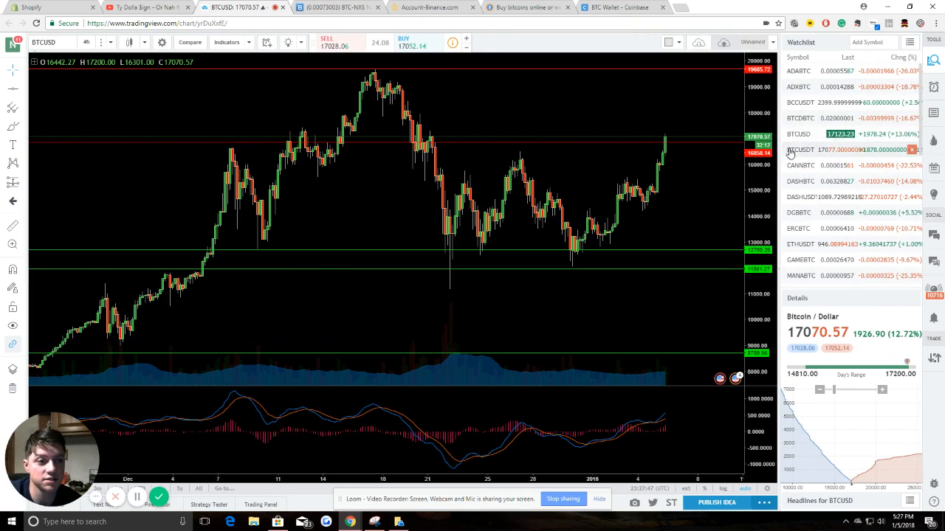
pyautogui.scroll(-3, 788, 185)
pyautogui.scroll(-2, 801, 214)
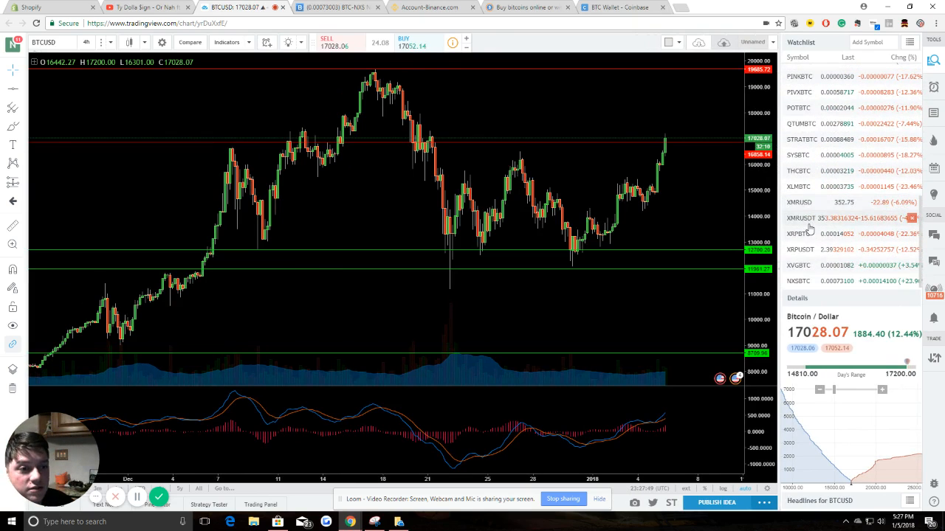
pyautogui.scroll(5, 808, 234)
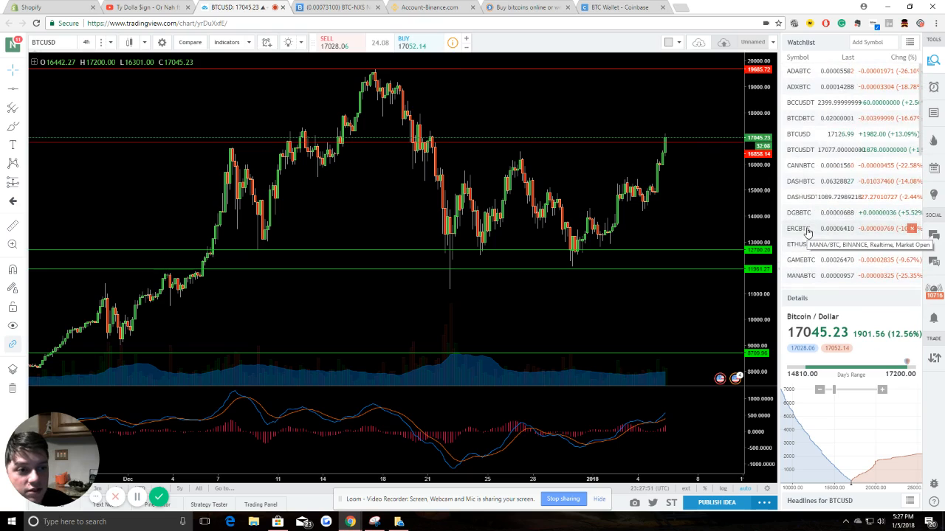
# Step: Load the BTCUSD, ETHUSDT and NXTBTC charts one after another from the watchlist
pyautogui.click(798, 135)
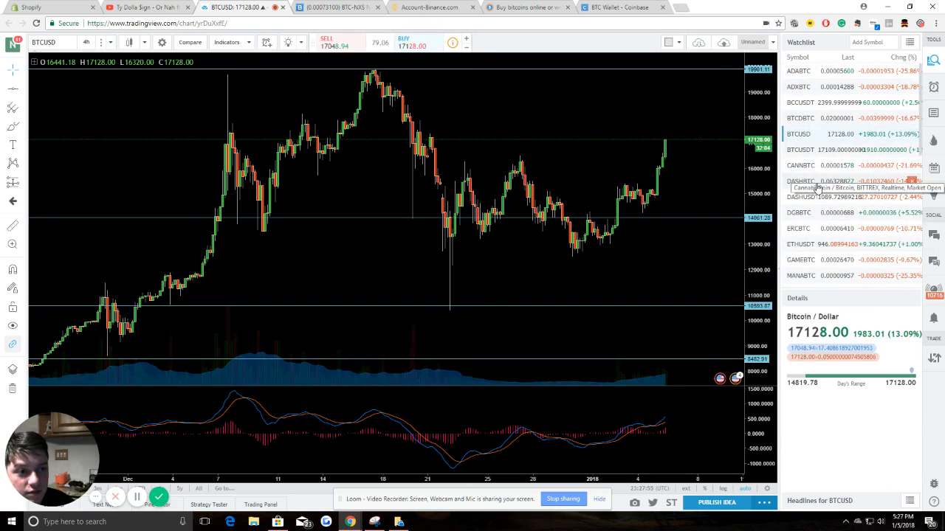
pyautogui.scroll(-2, 799, 164)
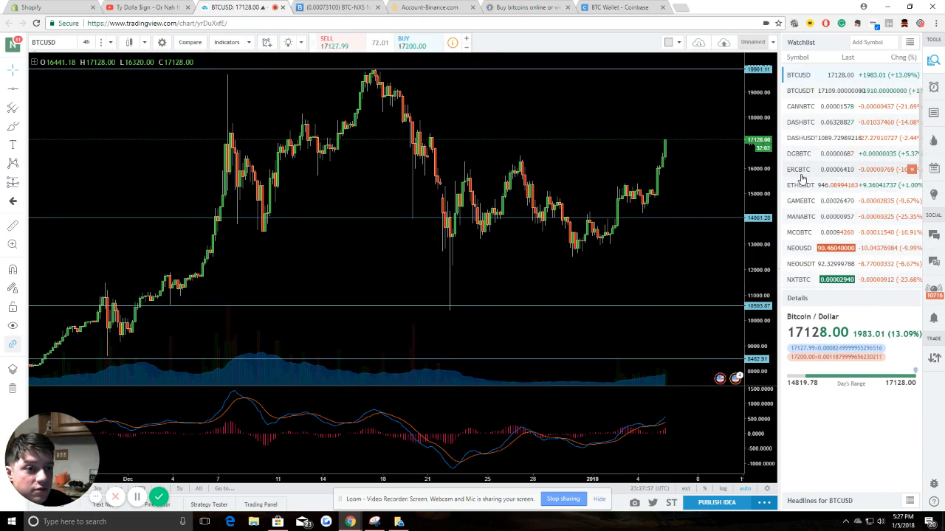
pyautogui.click(804, 192)
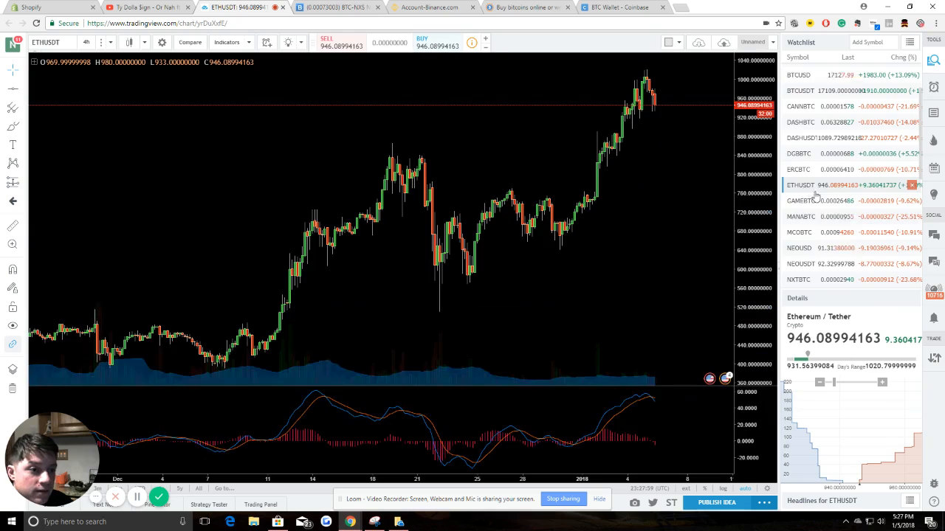
pyautogui.scroll(-2, 816, 207)
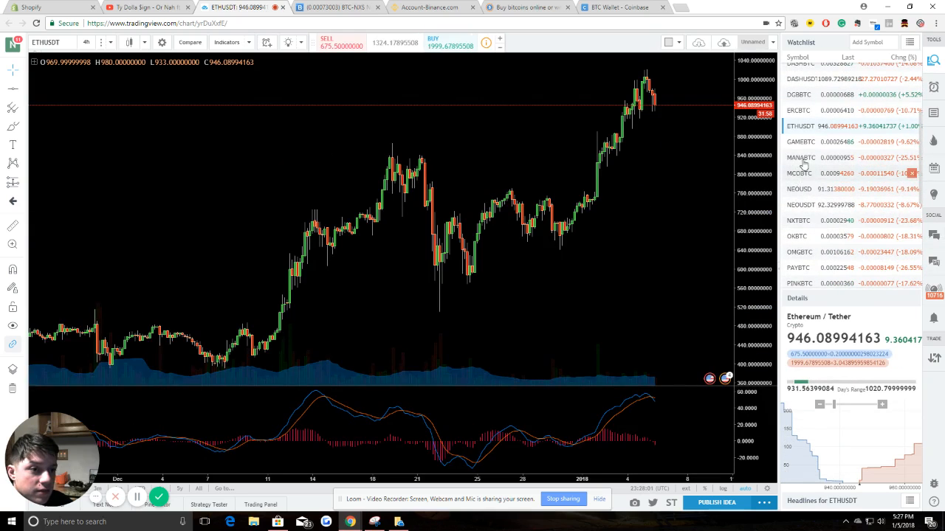
pyautogui.click(804, 220)
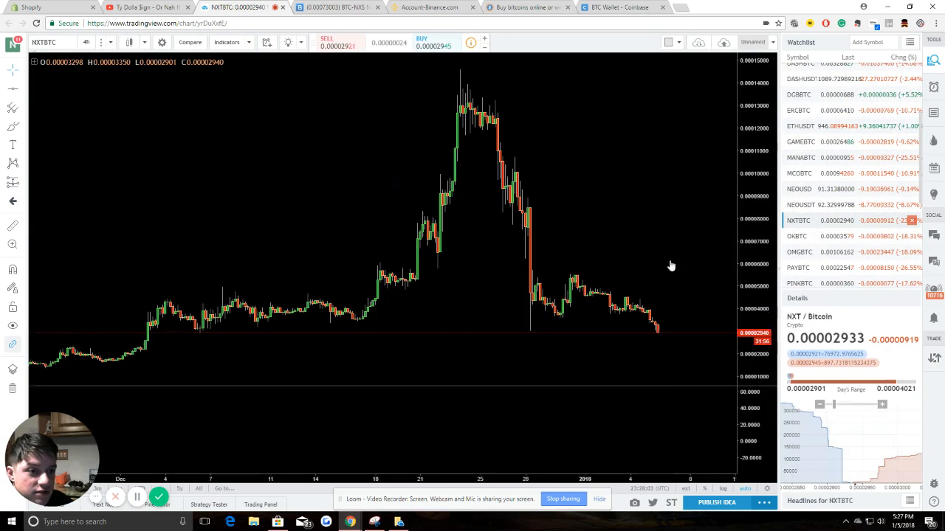
# Step: Examine the NXTBTC chart's earlier price history, from the December rise back to October 2017
pyautogui.scroll(-3, 462, 265)
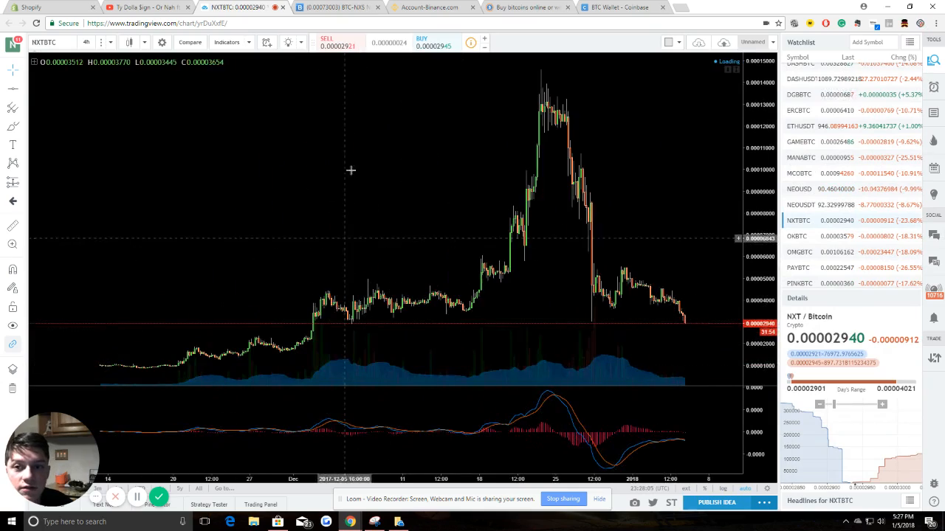
pyautogui.scroll(-1, 447, 164)
pyautogui.scroll(1, 369, 181)
pyautogui.moveTo(342, 185); pyautogui.dragTo(279, 203)
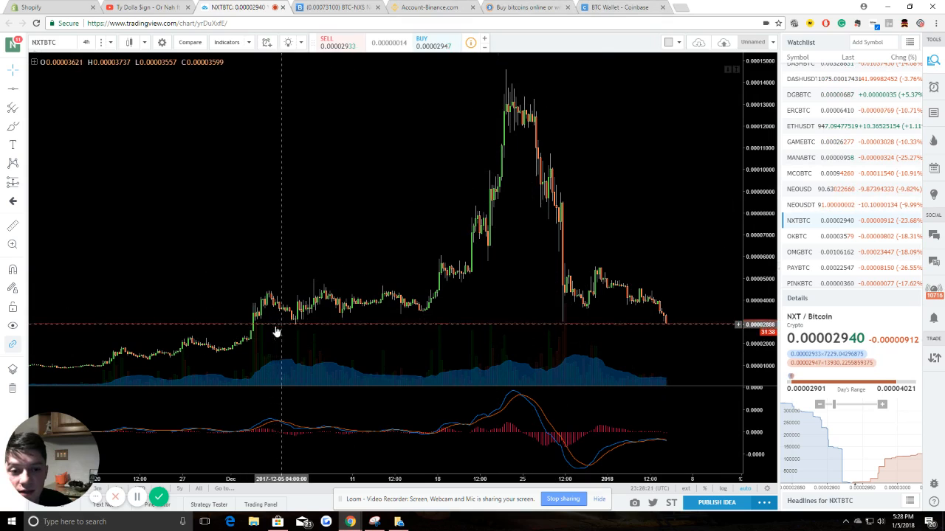
pyautogui.scroll(-3, 211, 220)
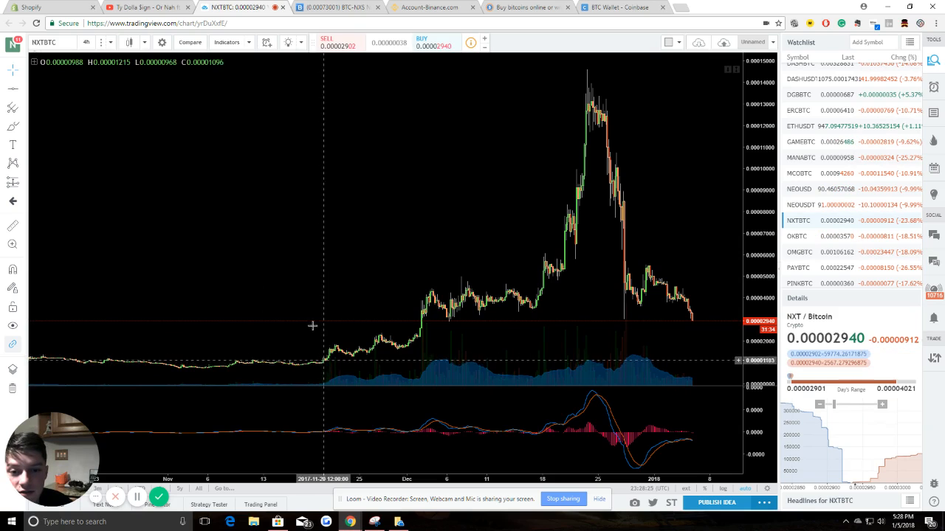
pyautogui.moveTo(284, 255); pyautogui.dragTo(460, 240)
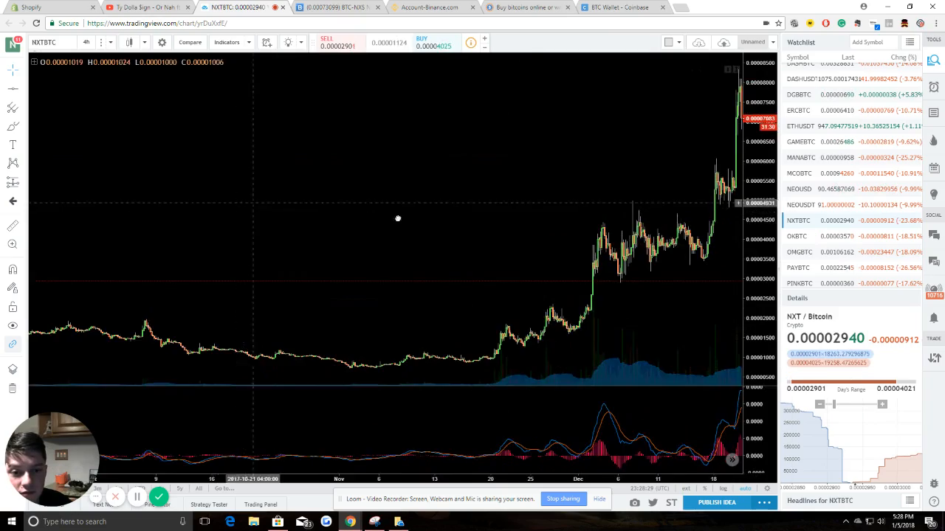
# Step: Place a horizontal line across the NXTBTC chart at about 0.00002861, just beneath the early-December price lows
pyautogui.moveTo(397, 217); pyautogui.dragTo(165, 221)
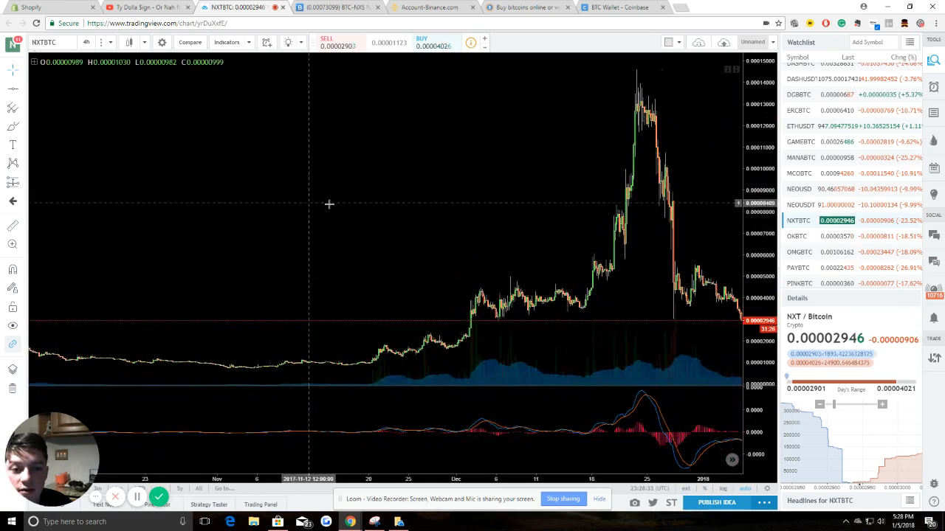
pyautogui.scroll(-2, 329, 205)
pyautogui.scroll(3, 329, 206)
pyautogui.scroll(1, 321, 211)
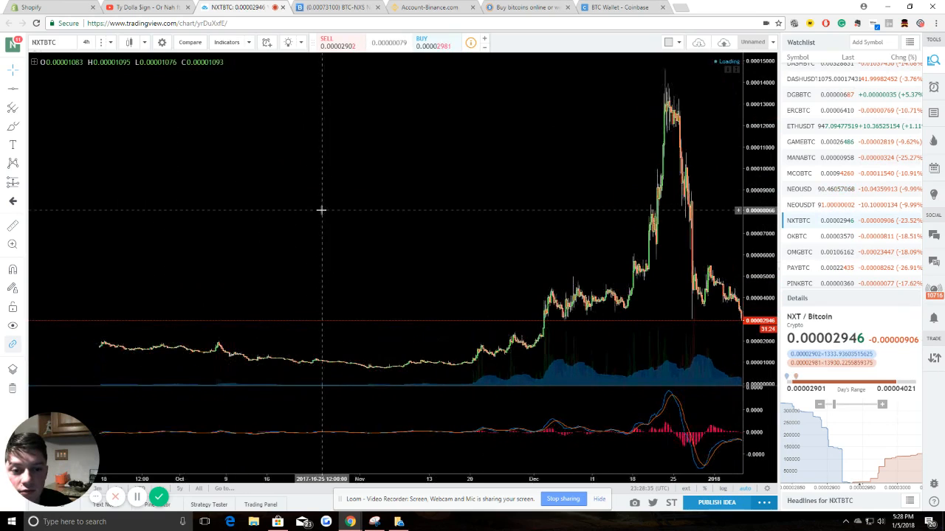
pyautogui.scroll(-3, 266, 218)
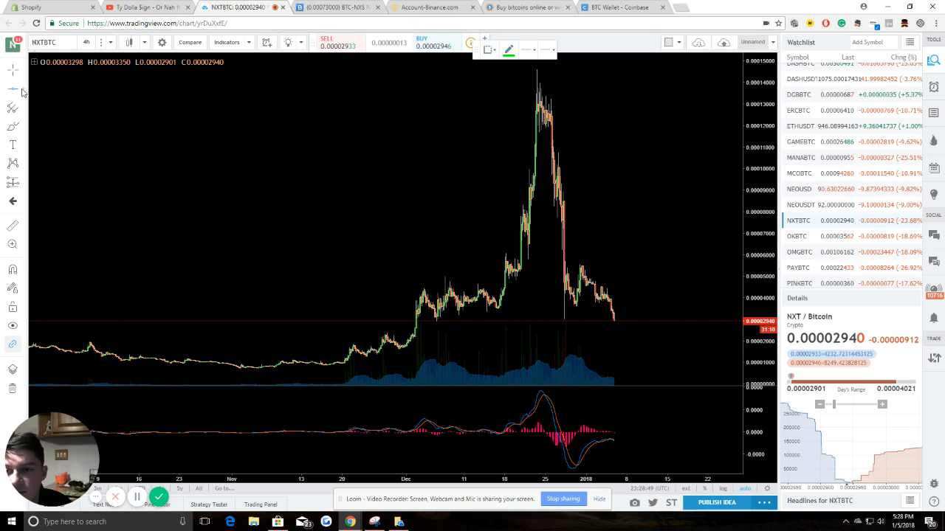
pyautogui.click(22, 92)
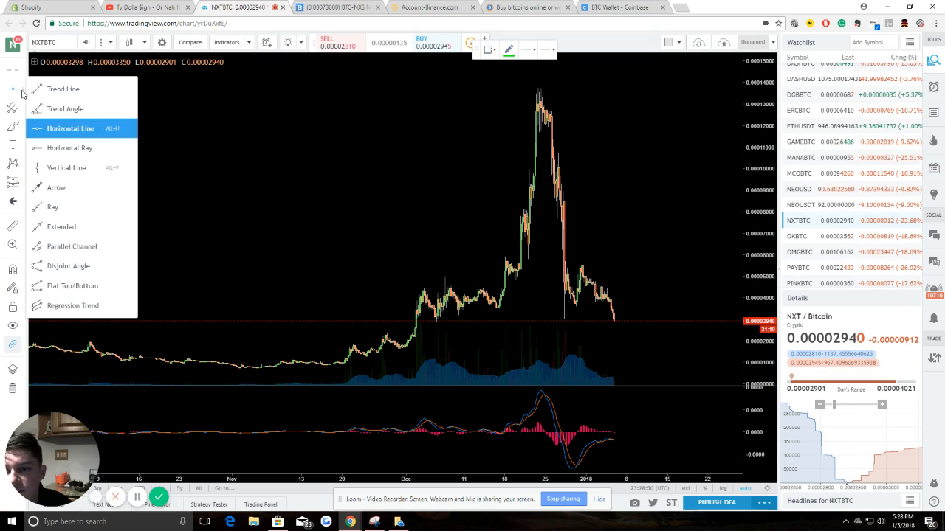
pyautogui.click(71, 128)
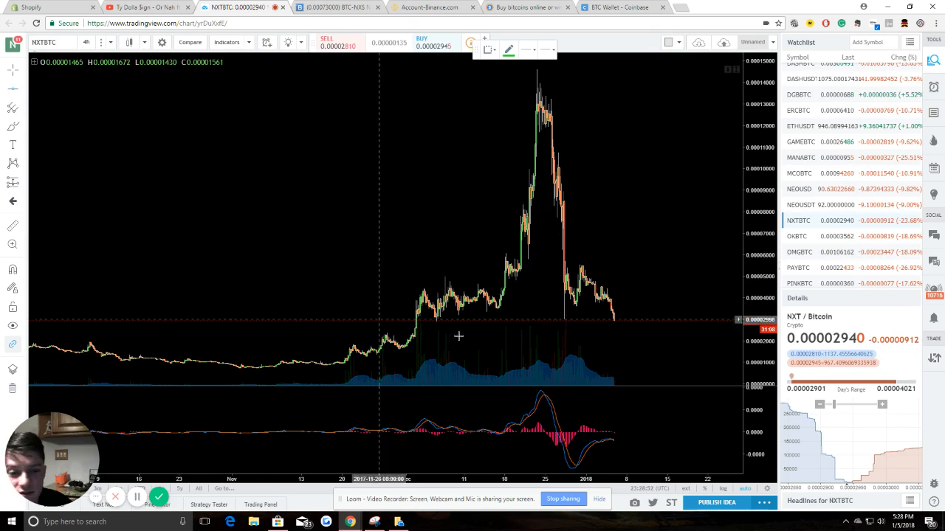
pyautogui.click(388, 322)
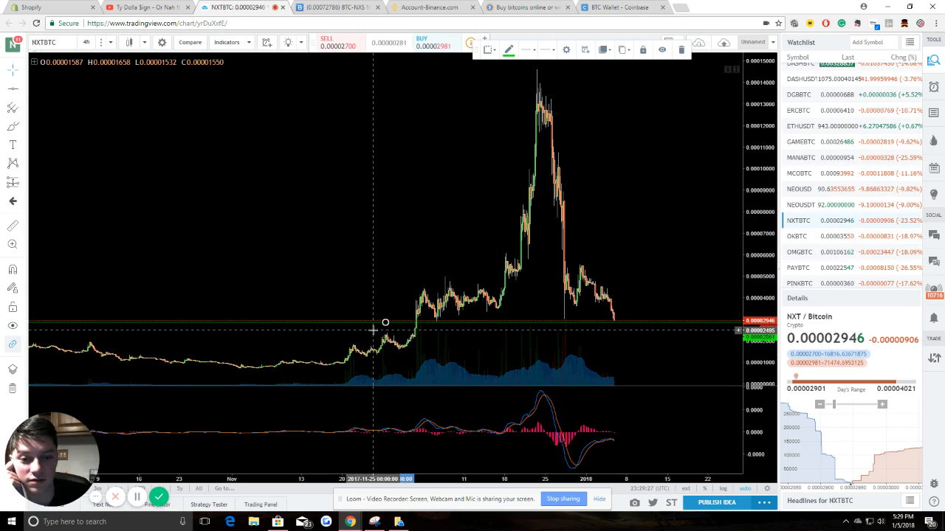
# Step: Add a second horizontal line to the NXTBTC chart at about 0.00002290, level with the late-November peak
pyautogui.click(16, 89)
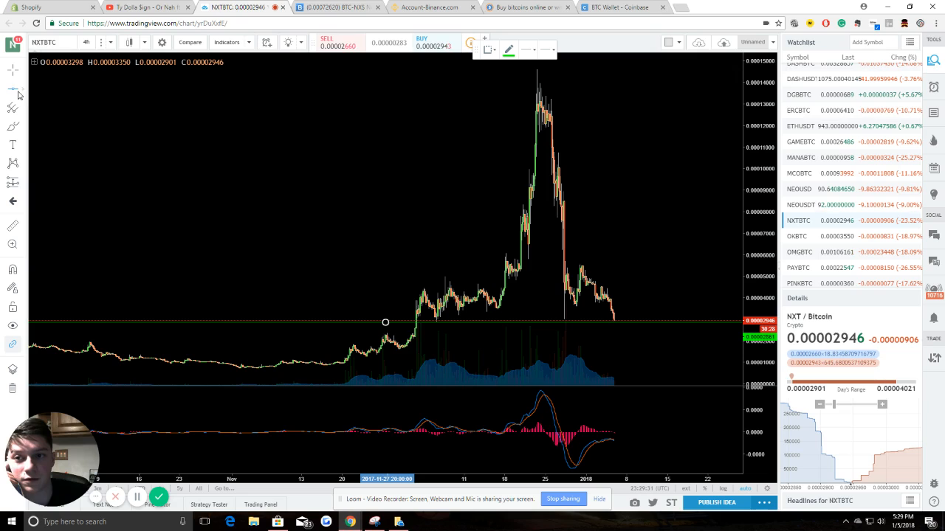
pyautogui.click(24, 89)
pyautogui.click(70, 126)
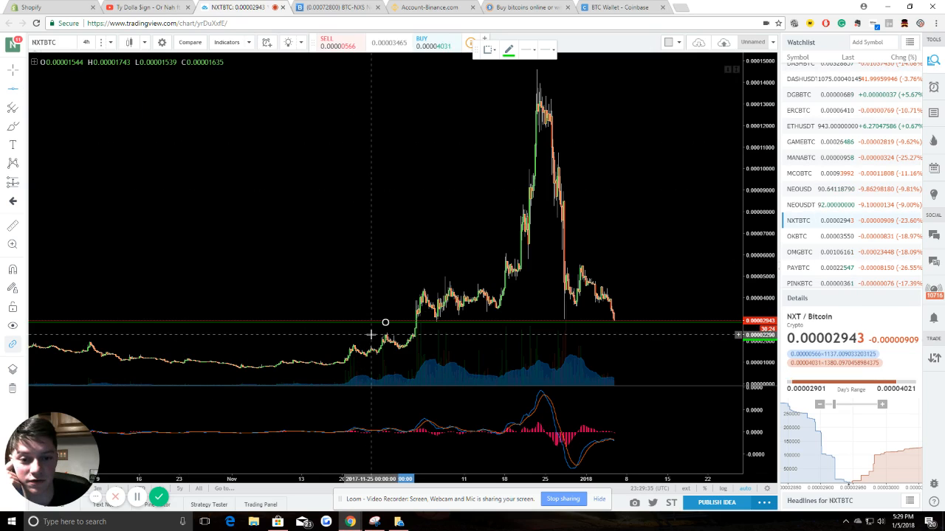
pyautogui.click(370, 335)
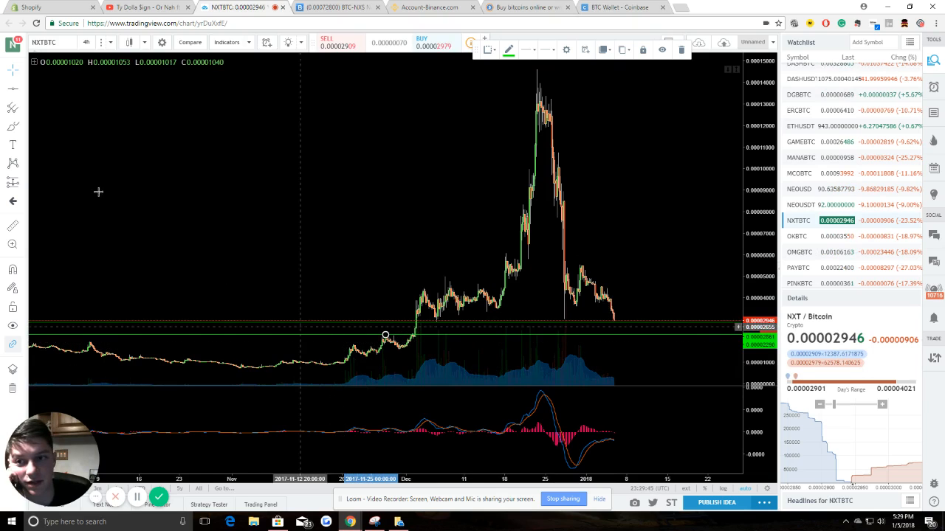
# Step: Add a third horizontal line to the NXTBTC chart at about 0.00001993 and return to the plain cursor with nothing selected
pyautogui.click(16, 91)
pyautogui.click(24, 91)
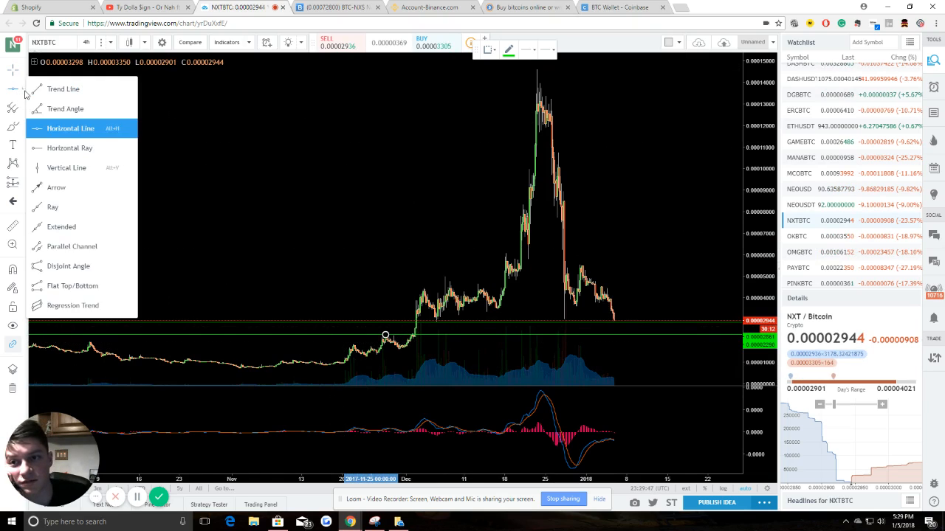
pyautogui.click(52, 96)
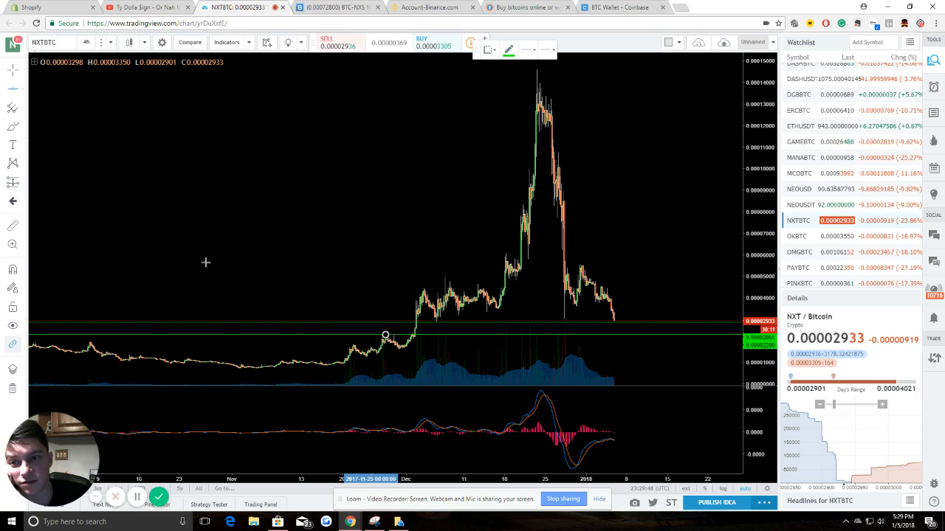
pyautogui.click(299, 341)
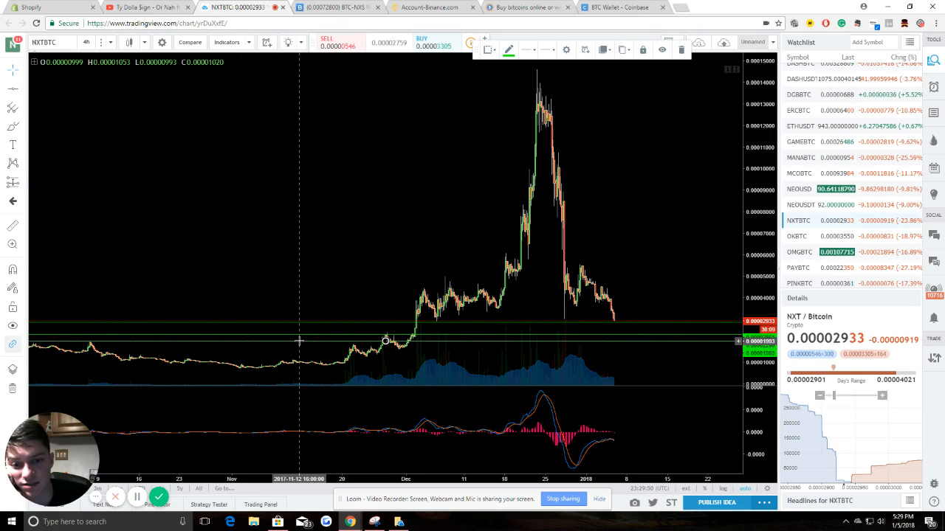
pyautogui.click(372, 266)
pyautogui.click(13, 73)
pyautogui.click(259, 210)
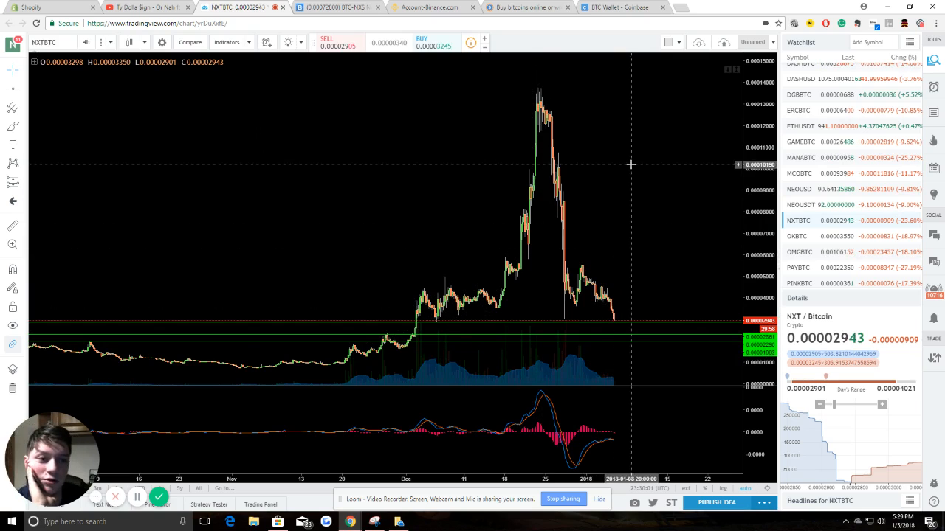
# Step: Examine the NXTBTC price drop toward the horizontal lines, and check the Nexus chart, trading forms and order book on Bittrex
pyautogui.moveTo(621, 158); pyautogui.dragTo(585, 161)
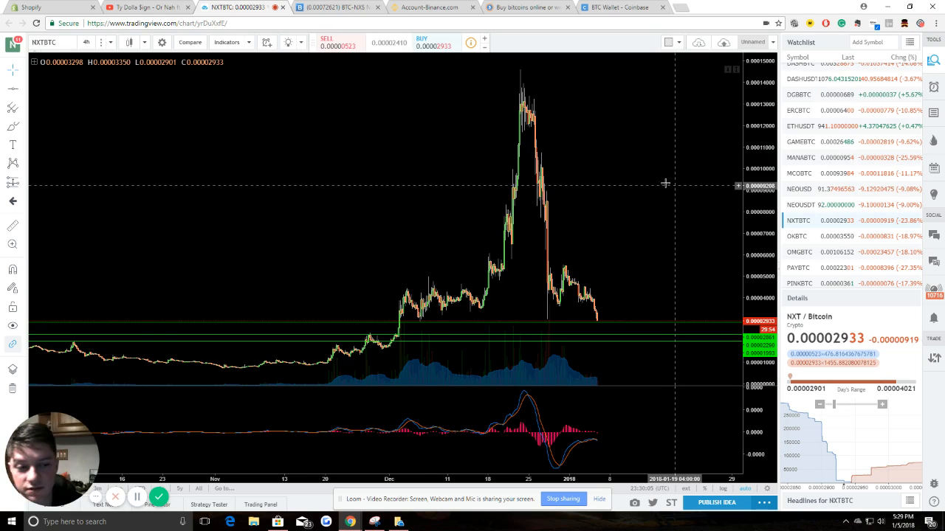
pyautogui.scroll(3, 665, 183)
pyautogui.moveTo(418, 226); pyautogui.dragTo(447, 171)
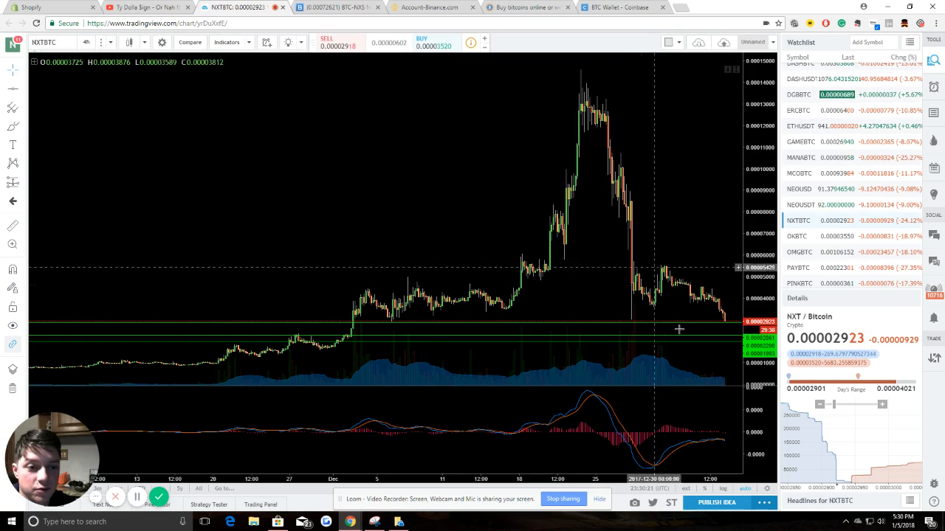
pyautogui.click(323, 12)
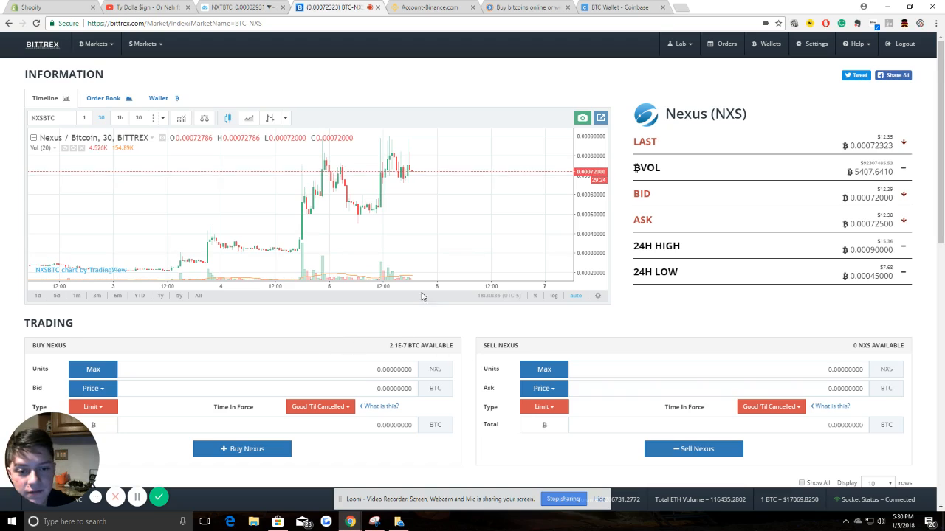
pyautogui.scroll(-5, 421, 296)
pyautogui.scroll(5, 421, 292)
pyautogui.scroll(-1, 436, 299)
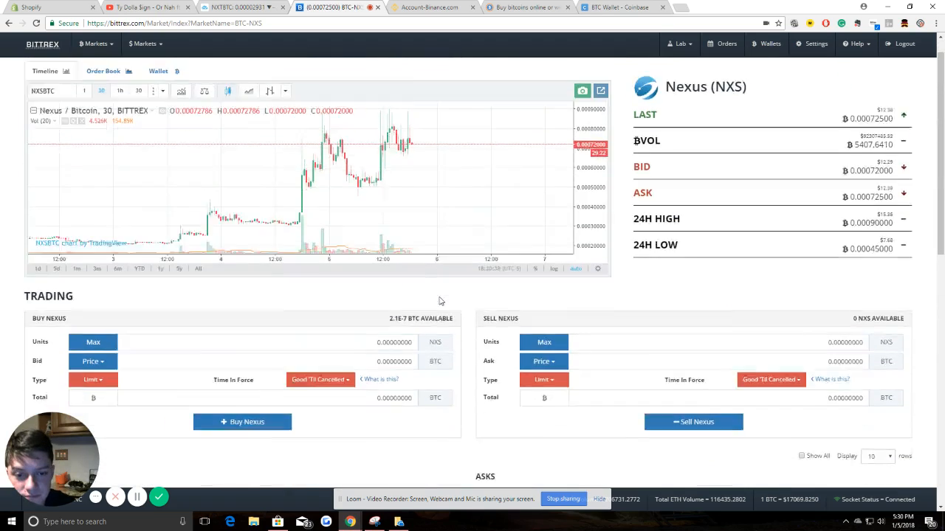
pyautogui.scroll(-4, 439, 301)
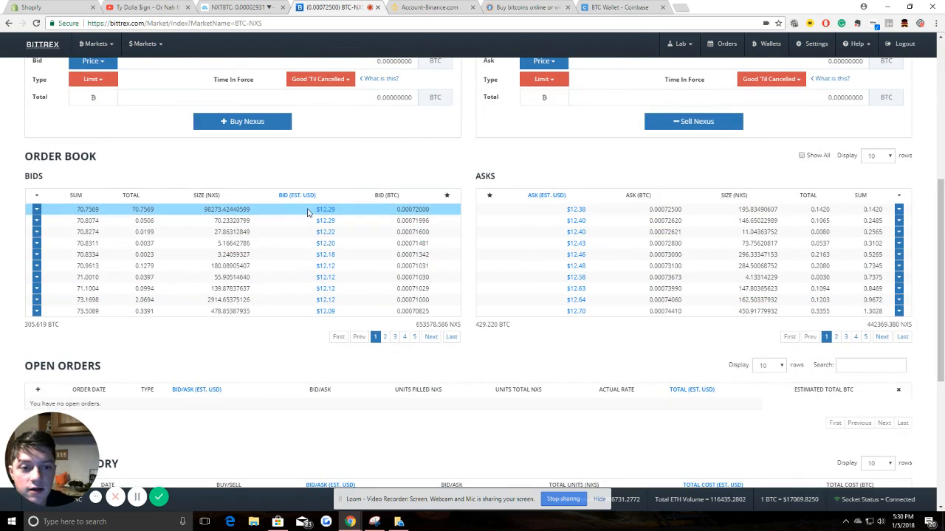
pyautogui.scroll(4, 441, 206)
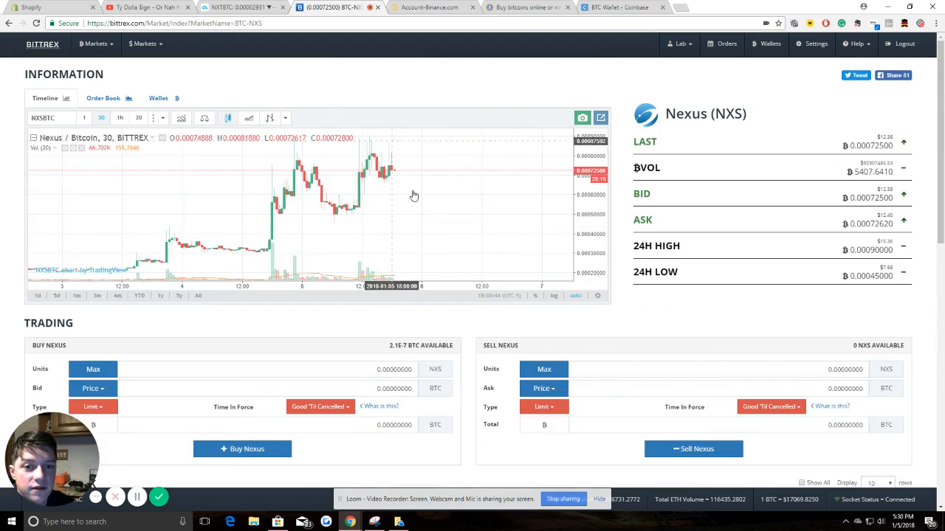
# Step: Open Chrome's extensions management page
pyautogui.click(935, 24)
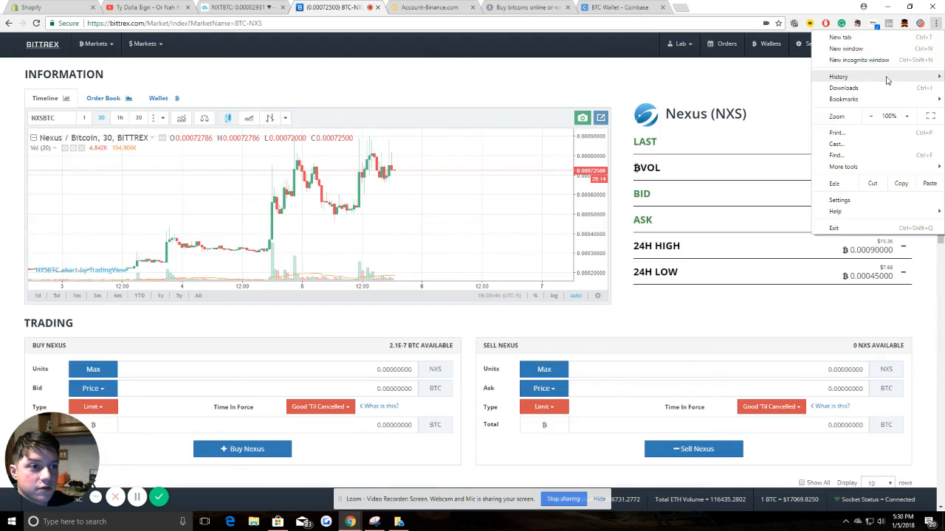
pyautogui.moveTo(850, 105)
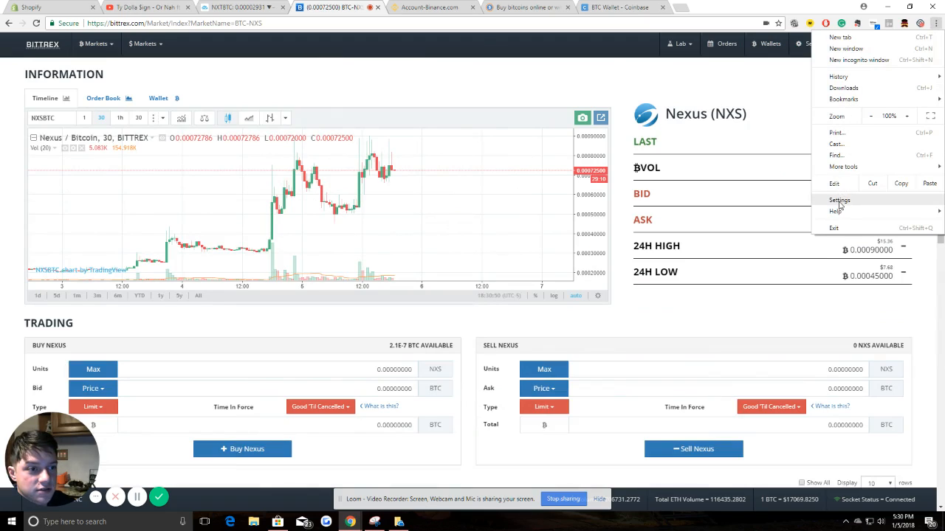
pyautogui.moveTo(851, 167)
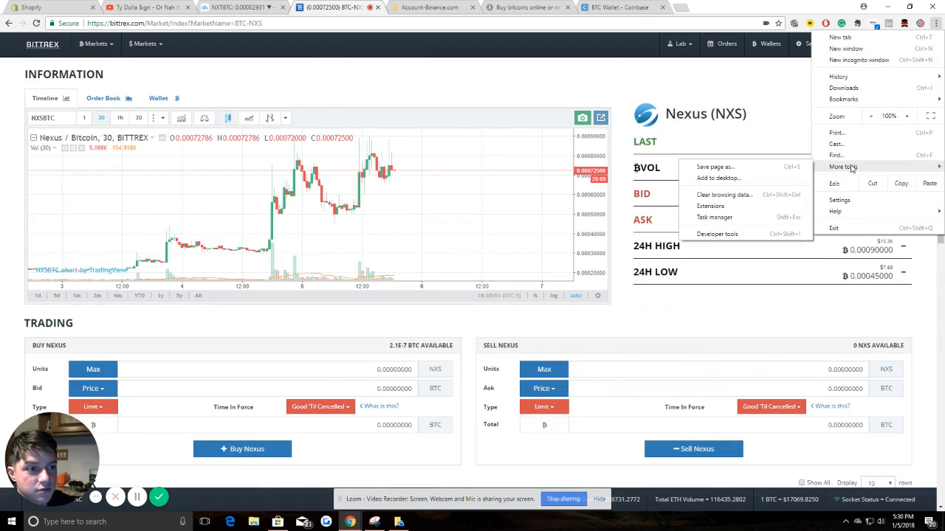
pyautogui.click(712, 207)
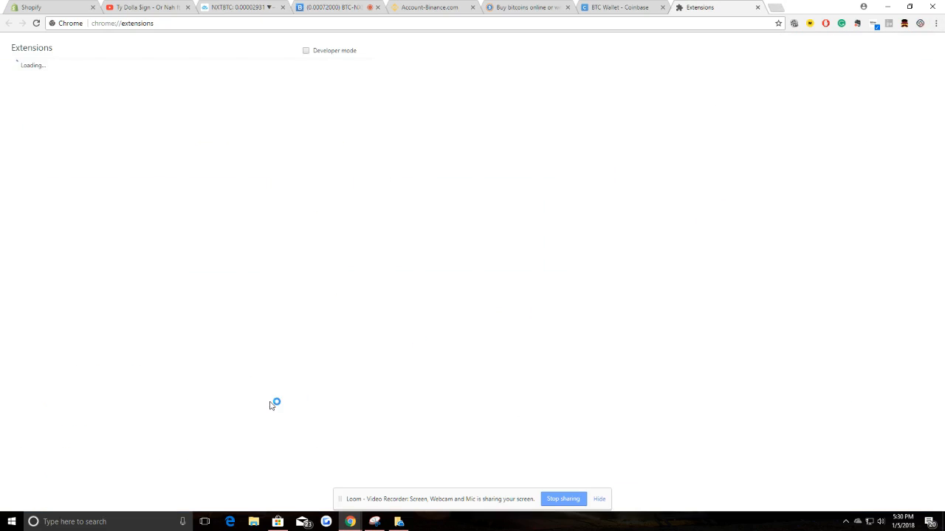
# Step: Look through the installed Chrome extensions, including Bittrex Enhanced, and locate the link for getting more extensions
pyautogui.scroll(-10, 166, 404)
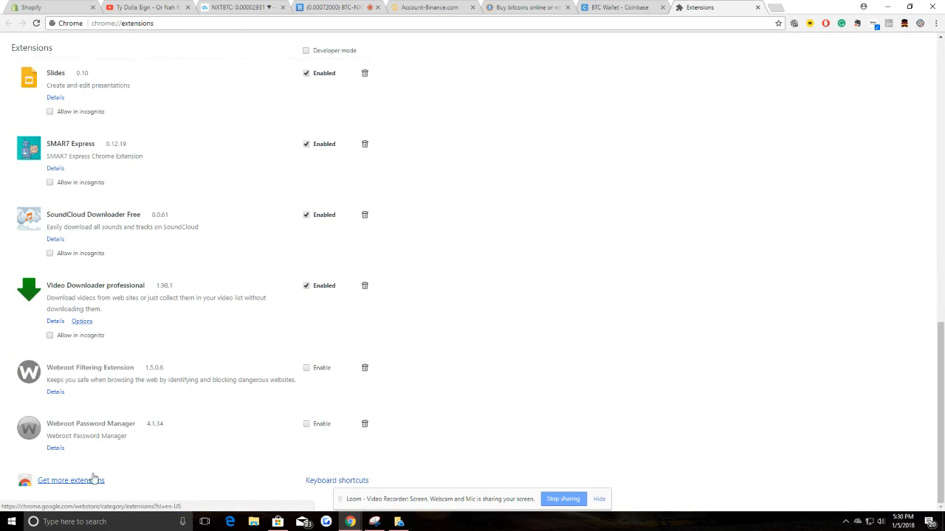
pyautogui.scroll(15, 162, 398)
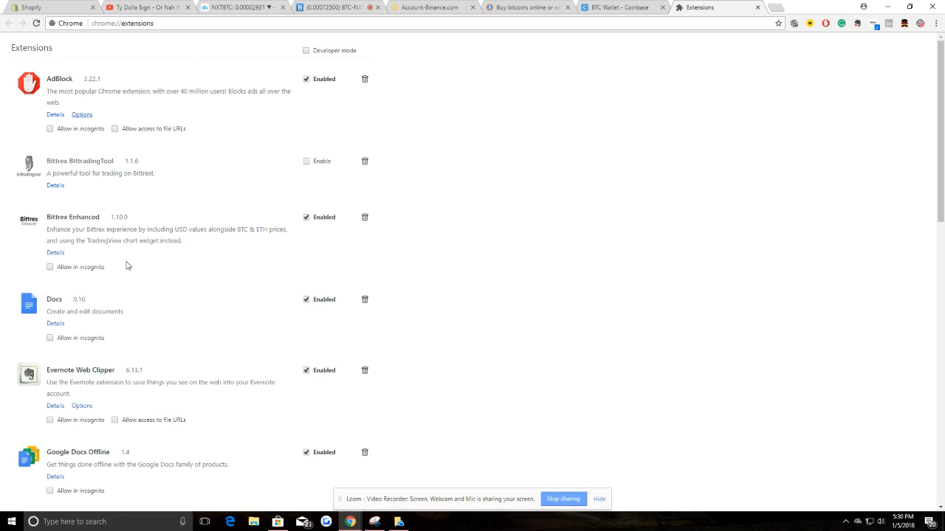
pyautogui.scroll(-7, 127, 266)
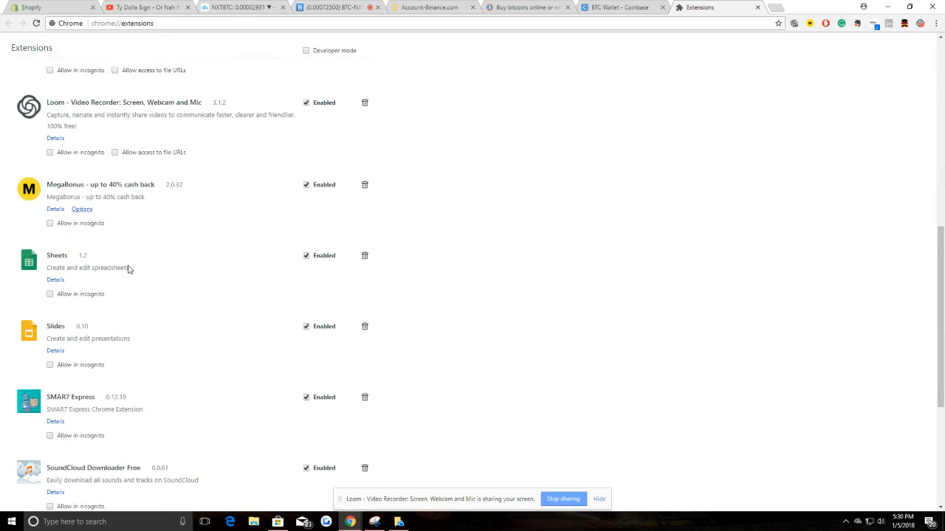
pyautogui.scroll(-5, 127, 269)
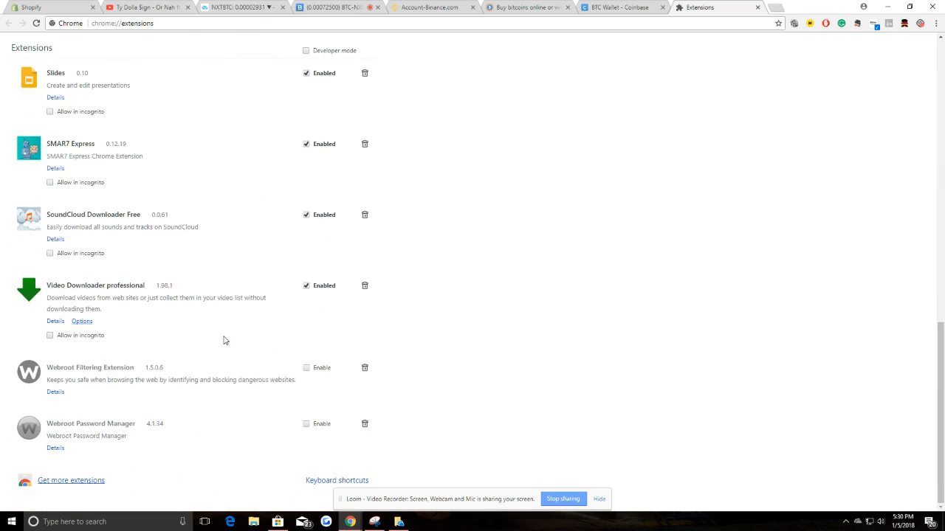
pyautogui.scroll(15, 225, 340)
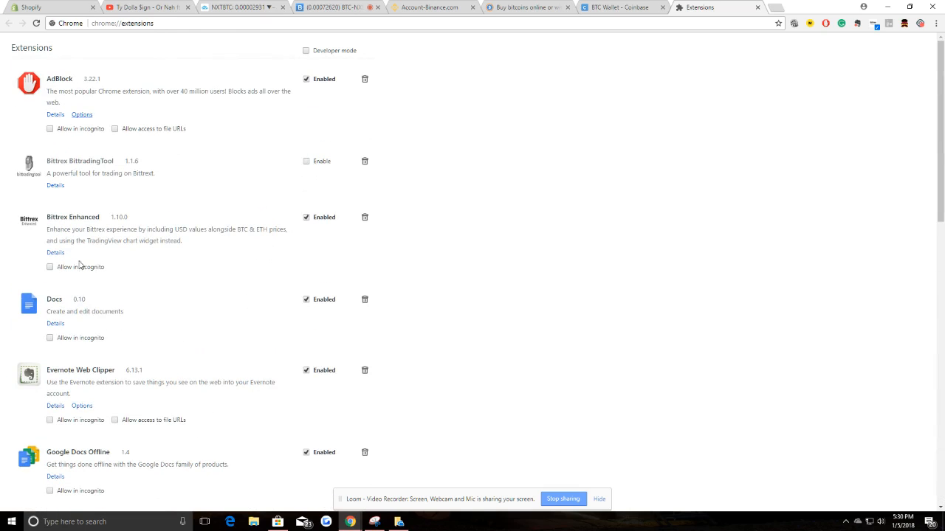
pyautogui.scroll(-5, 293, 276)
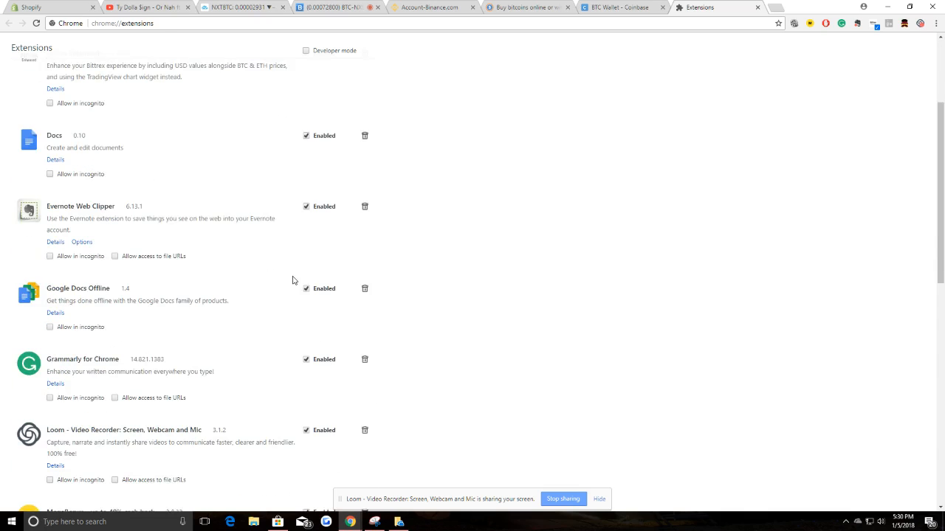
pyautogui.scroll(-2, 210, 284)
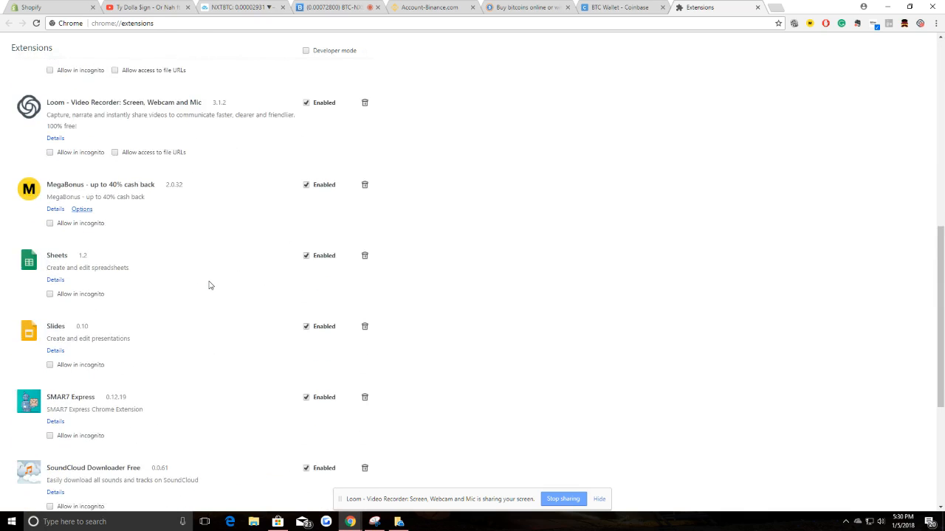
pyautogui.scroll(7, 209, 284)
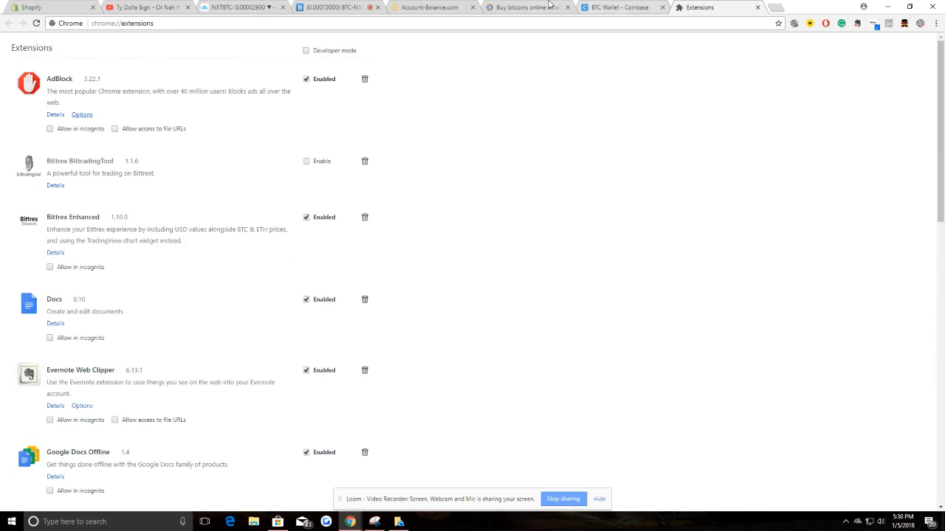
# Step: Check the Coinbase accounts page, and return to the Nexus market on Bittrex to review its trading forms, bids and asks
pyautogui.click(600, 6)
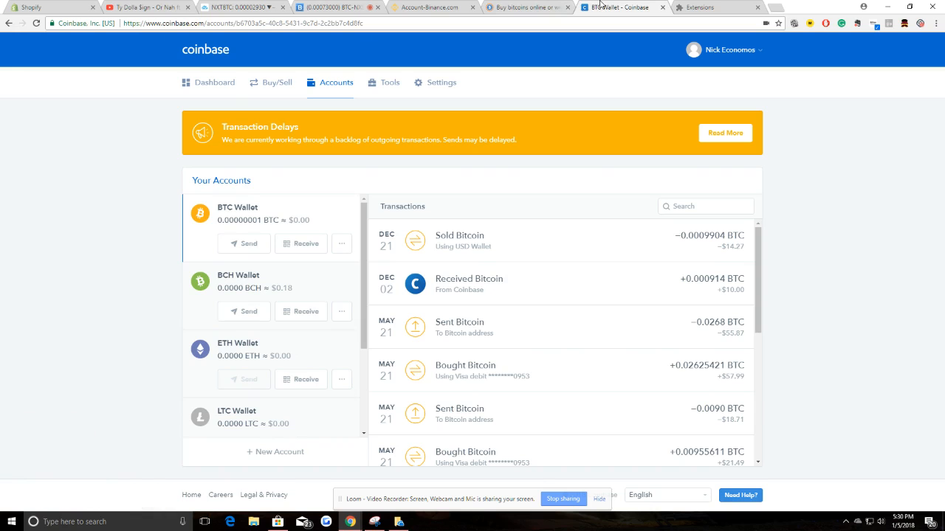
pyautogui.click(332, 8)
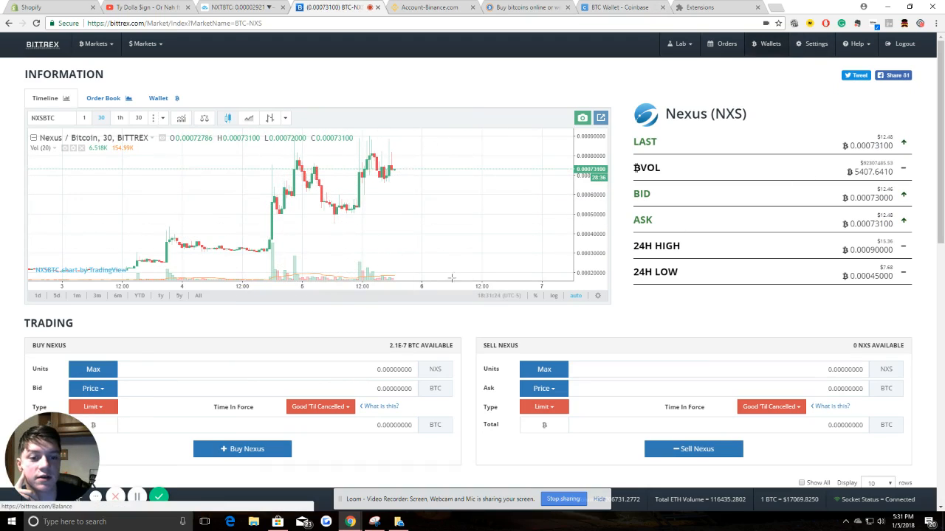
pyautogui.scroll(-9, 452, 278)
pyautogui.scroll(7, 421, 281)
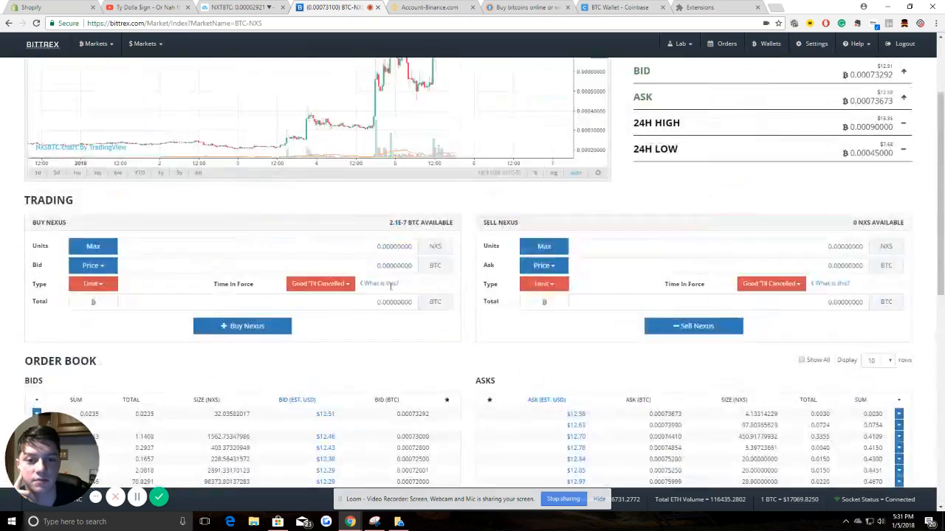
pyautogui.scroll(1, 392, 288)
pyautogui.scroll(-6, 494, 302)
pyautogui.scroll(2, 487, 297)
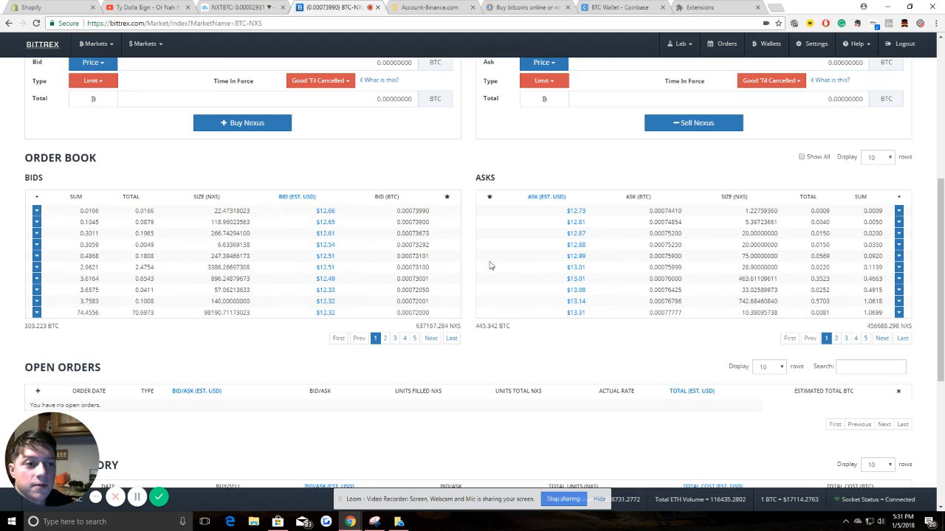
# Step: Set the Nexus chart on Bittrex to a 4-hour interval and examine the recent price moves
pyautogui.scroll(4, 490, 263)
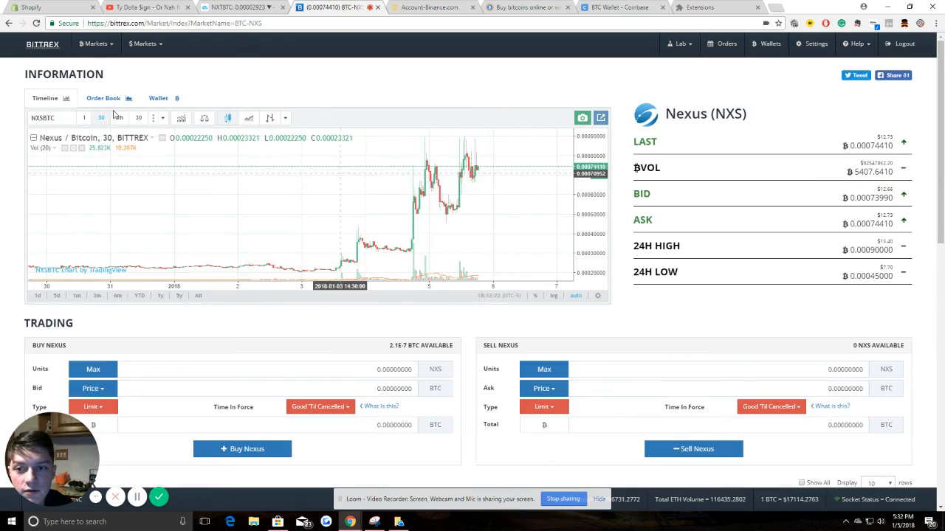
pyautogui.click(162, 118)
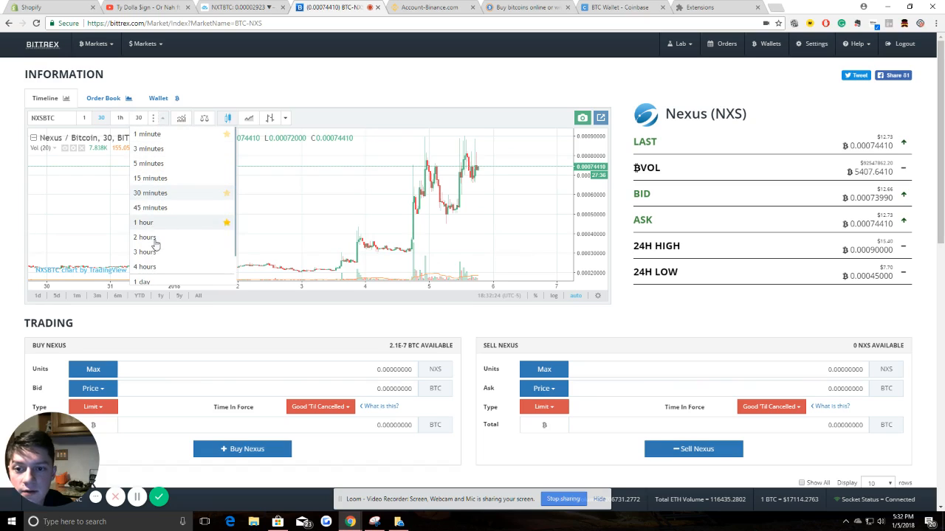
pyautogui.click(145, 267)
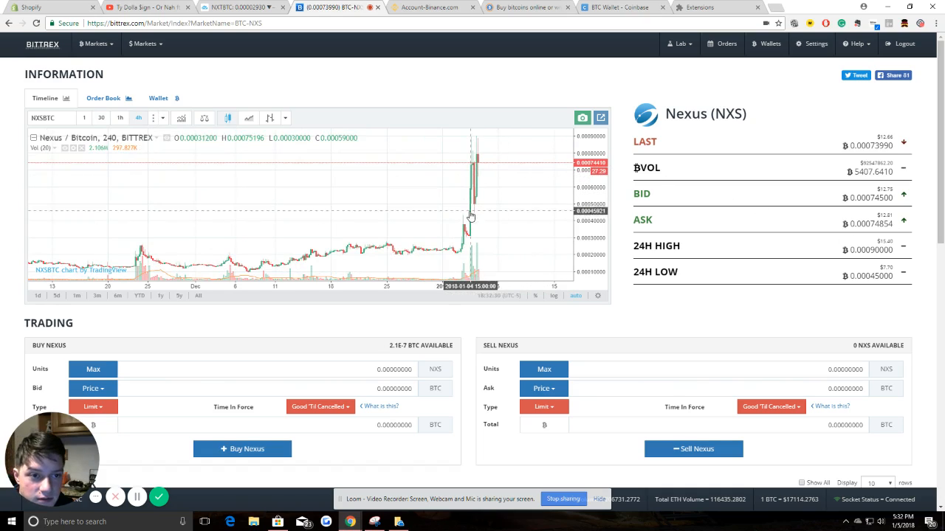
pyautogui.scroll(1, 423, 232)
pyautogui.scroll(3, 423, 232)
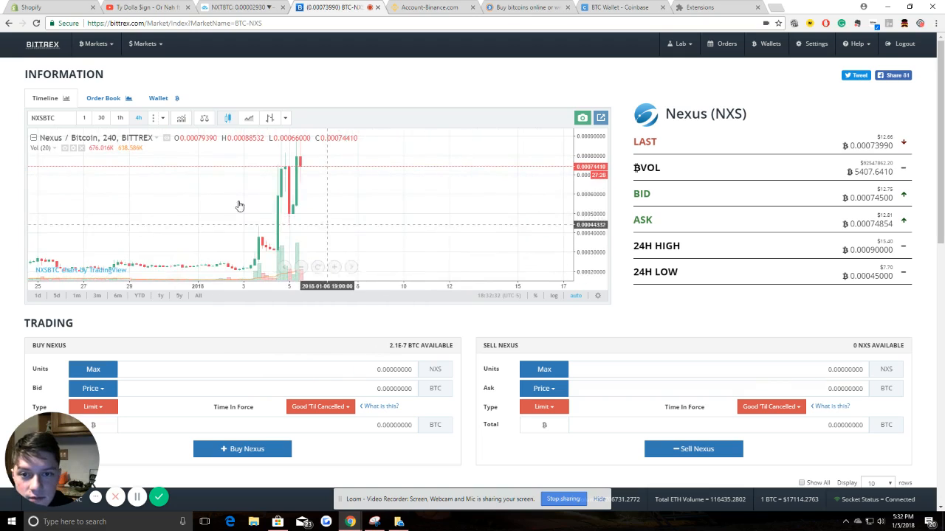
# Step: Check the NXTBTC chart on TradingView, and search Google for "nxt coin" in a new browser tab
pyautogui.click(244, 7)
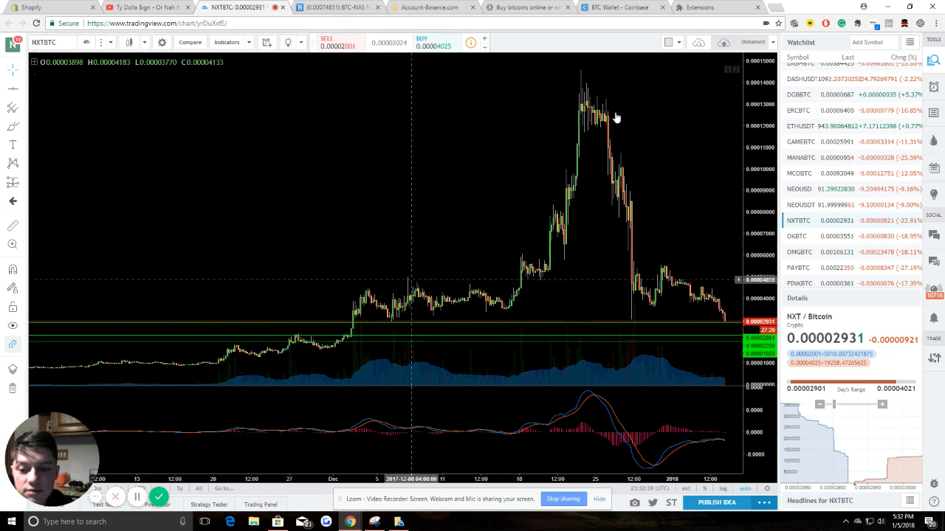
pyautogui.moveTo(352, 162); pyautogui.dragTo(215, 166)
pyautogui.click(775, 8)
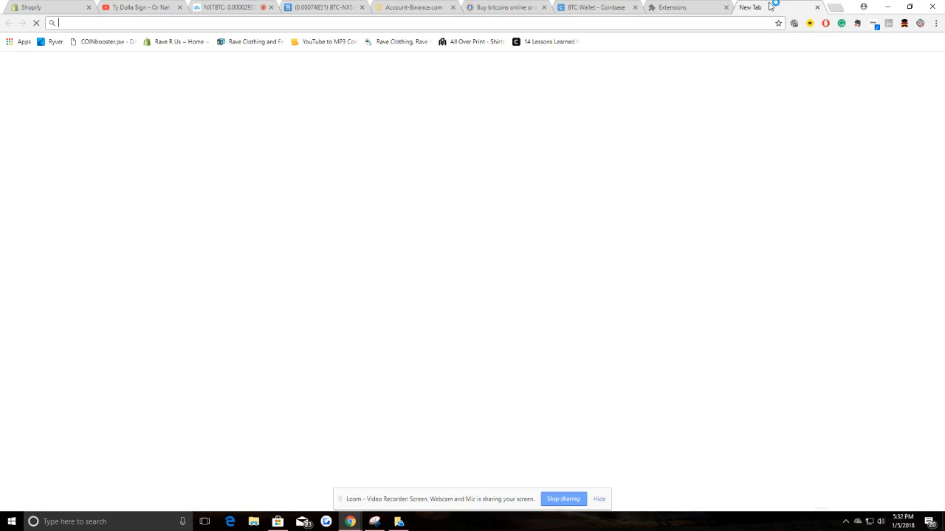
pyautogui.write('nxt')
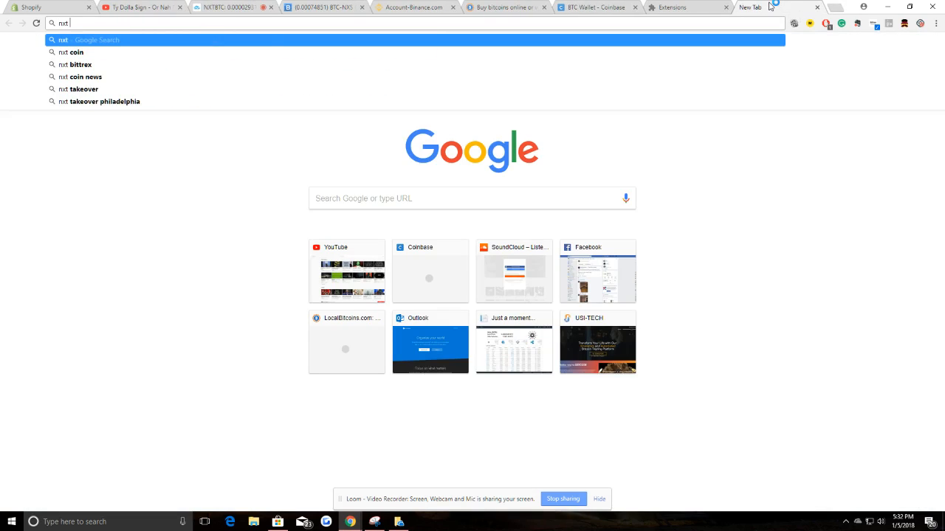
pyautogui.write(' coin')
pyautogui.press('Return')
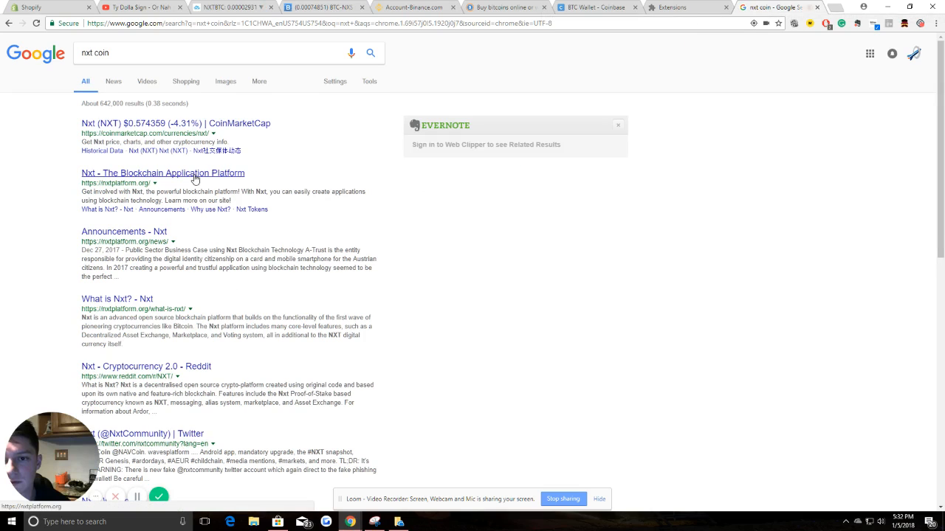
# Step: Change the Google search to "nxs" to look up the Nexus coin
pyautogui.click(142, 59)
pyautogui.press('BackSpace')
pyautogui.press('BackSpace')
pyautogui.press('BackSpace')
pyautogui.press('BackSpace')
pyautogui.press('BackSpace')
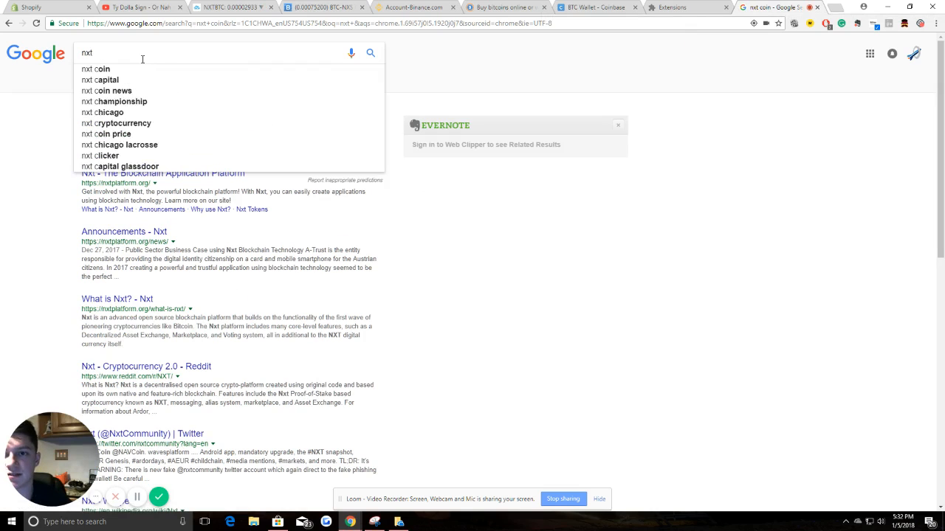
pyautogui.write('s')
pyautogui.press('Return')
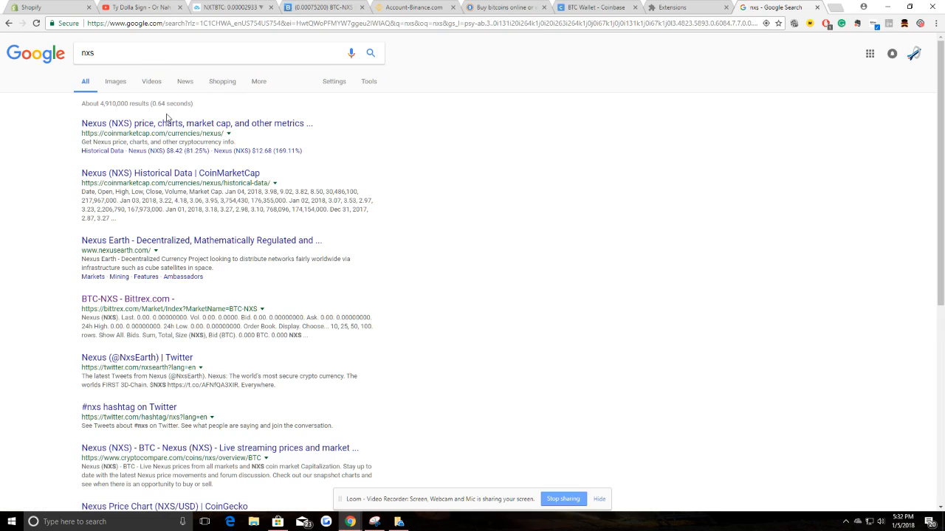
# Step: Return to TradingView and add the Bittrex symbol NXSBTC (Nexus / Bitcoin) to the watchlist
pyautogui.click(140, 6)
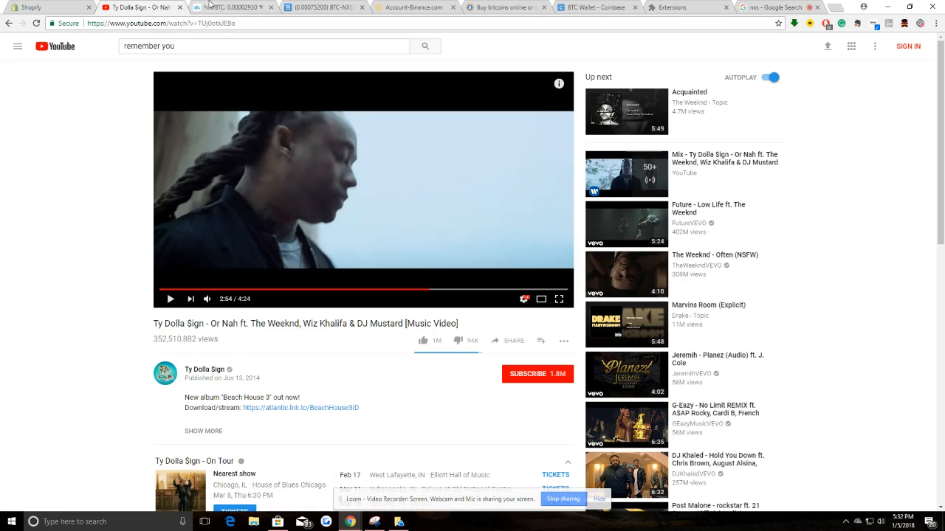
pyautogui.click(222, 7)
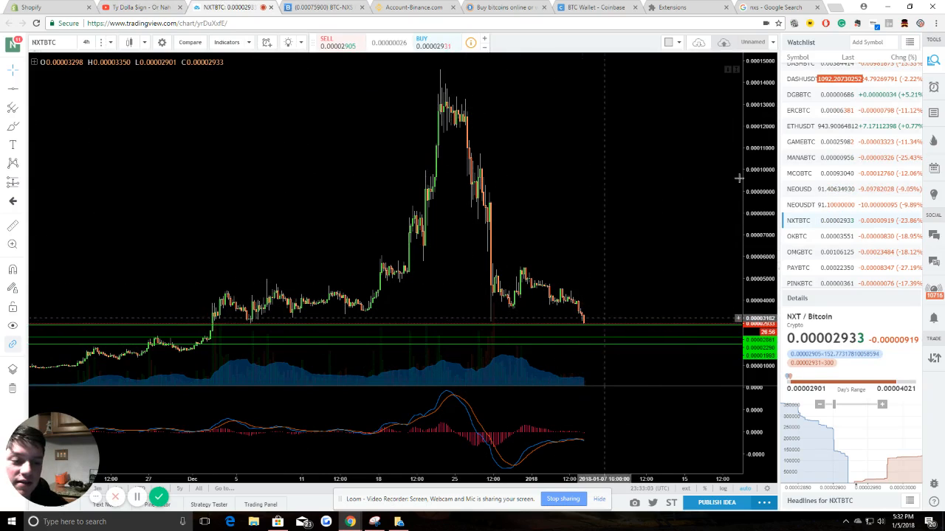
pyautogui.click(876, 41)
pyautogui.write('NXS')
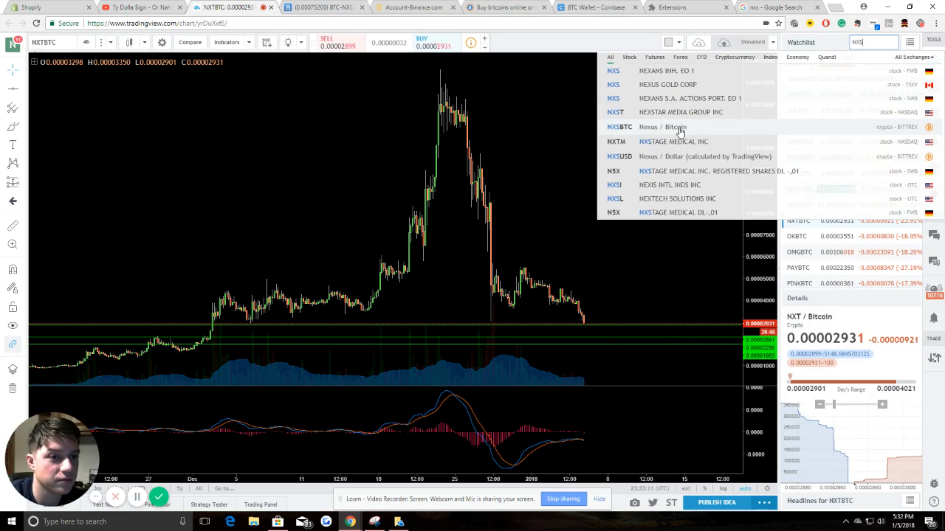
pyautogui.click(680, 130)
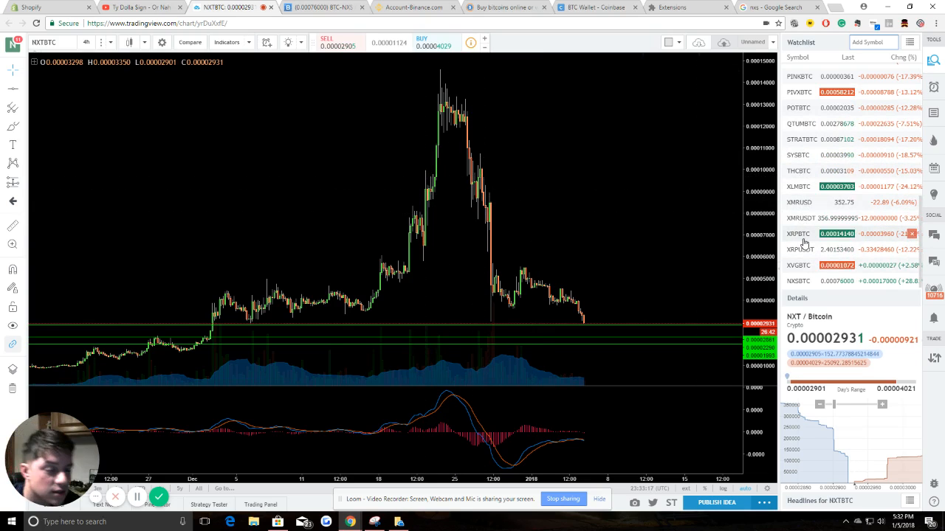
# Step: Open the NXSBTC chart from the watchlist and examine its early January 2018 candles up close
pyautogui.scroll(1, 803, 243)
pyautogui.scroll(1, 815, 144)
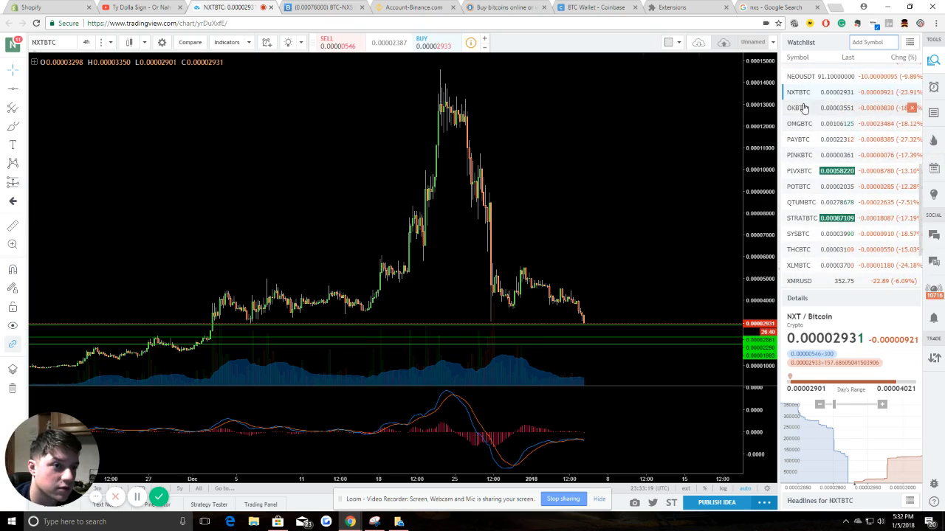
pyautogui.scroll(-2, 815, 192)
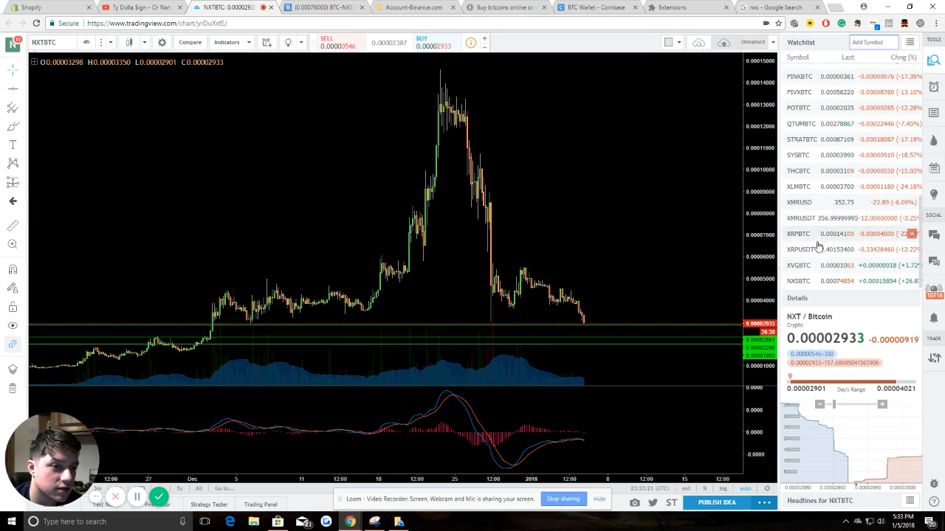
pyautogui.click(799, 281)
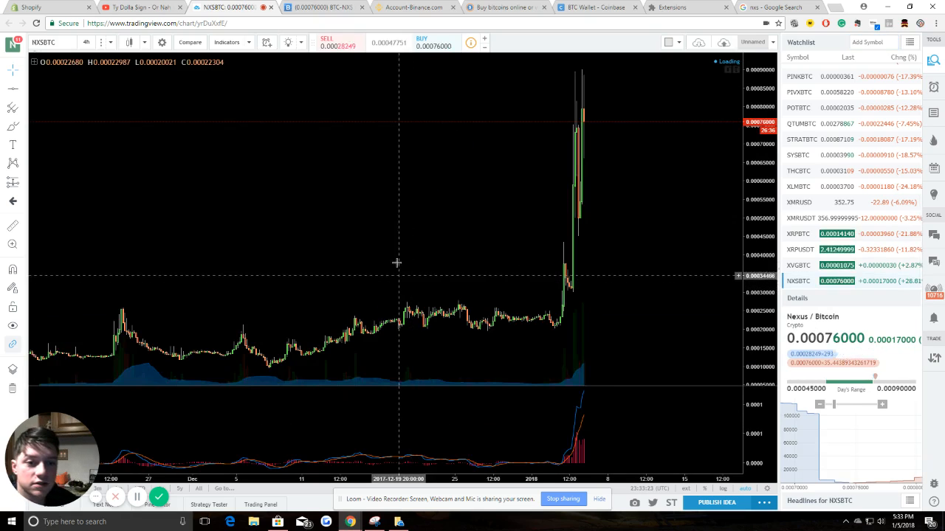
pyautogui.moveTo(205, 195); pyautogui.dragTo(271, 217)
pyautogui.scroll(8, 273, 223)
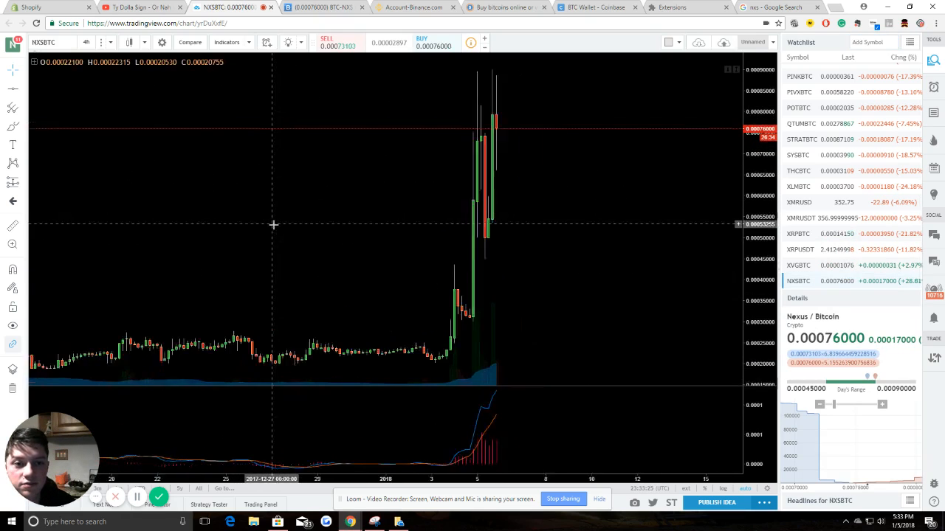
pyautogui.moveTo(132, 218); pyautogui.dragTo(525, 250)
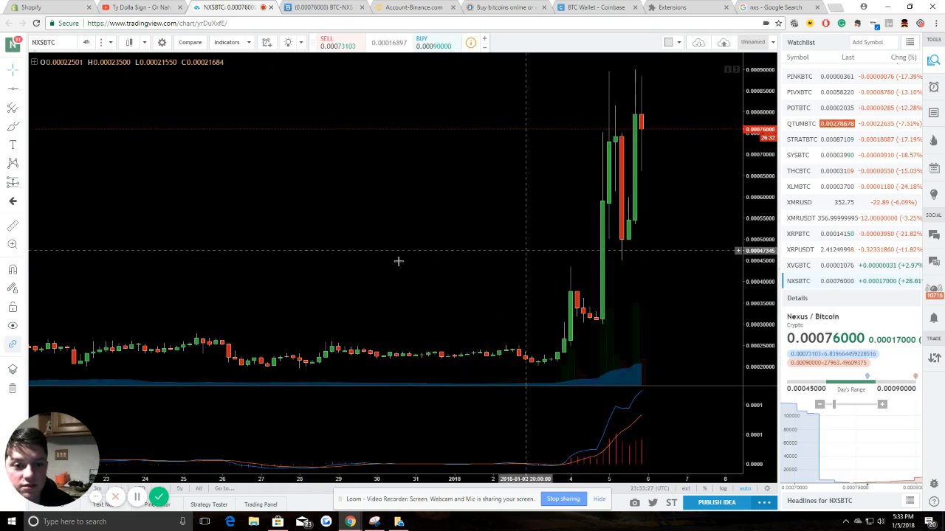
# Step: Set the NXSBTC chart to a 1-day interval and examine the Nexus price history through 2017
pyautogui.click(85, 42)
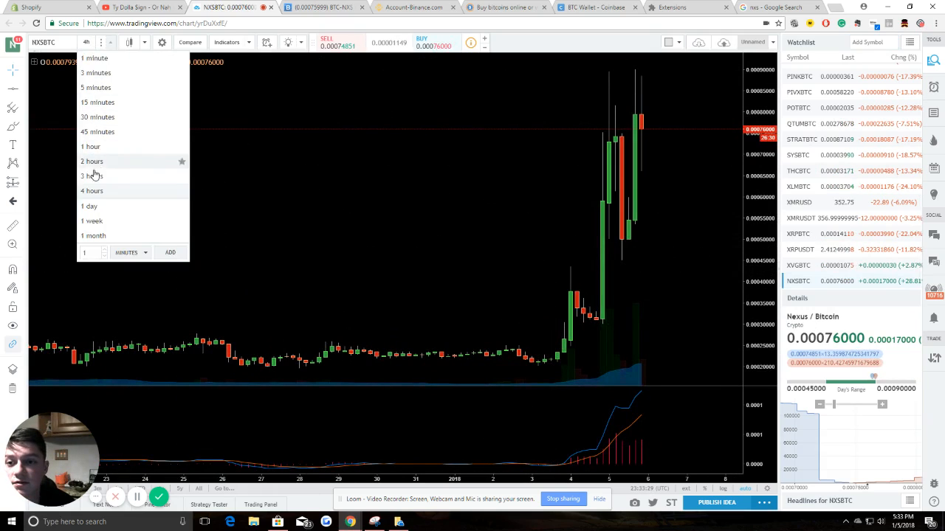
pyautogui.click(105, 210)
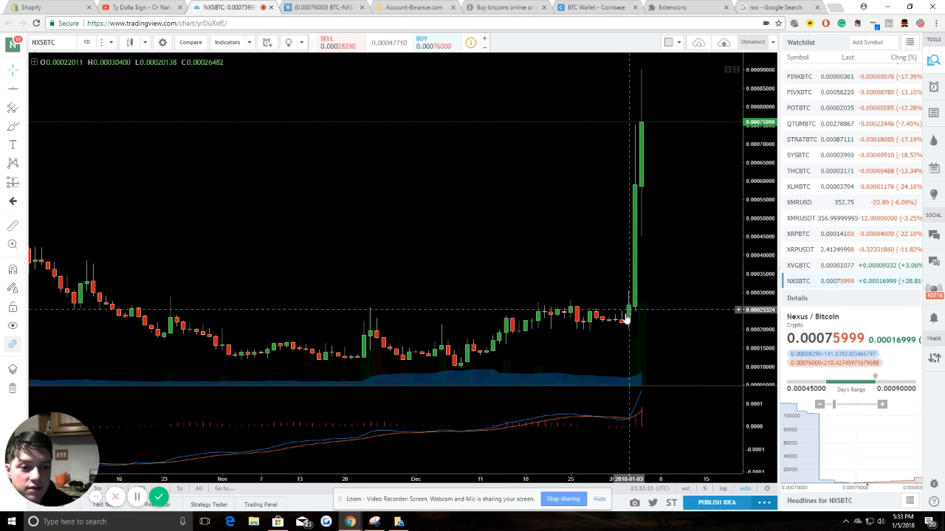
pyautogui.scroll(-5, 428, 254)
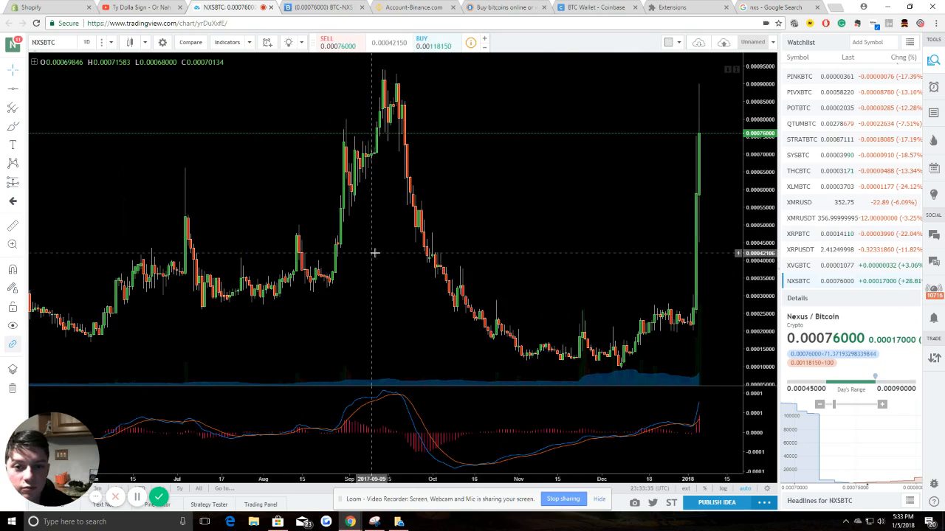
pyautogui.scroll(-5, 296, 205)
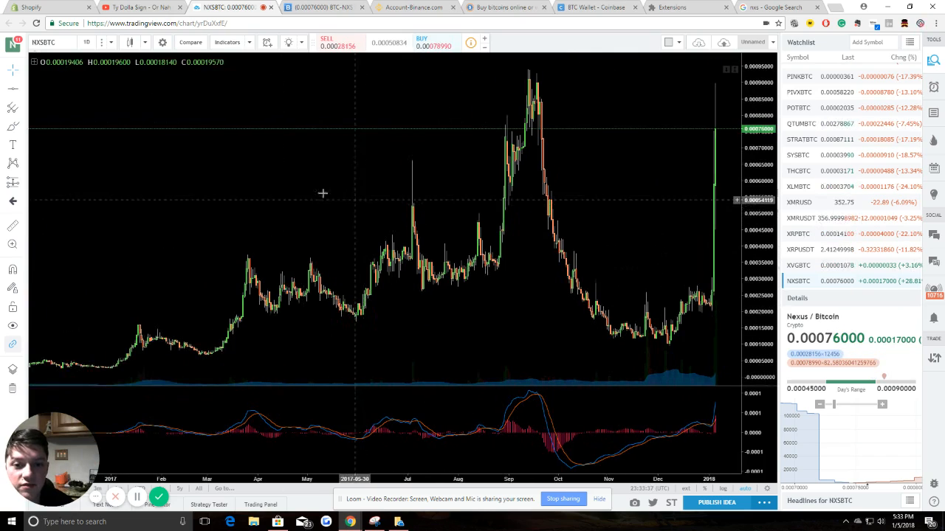
pyautogui.scroll(3, 293, 216)
pyautogui.moveTo(300, 177); pyautogui.dragTo(370, 176)
pyautogui.scroll(-1, 371, 175)
pyautogui.scroll(2, 365, 175)
pyautogui.moveTo(283, 155); pyautogui.dragTo(198, 199)
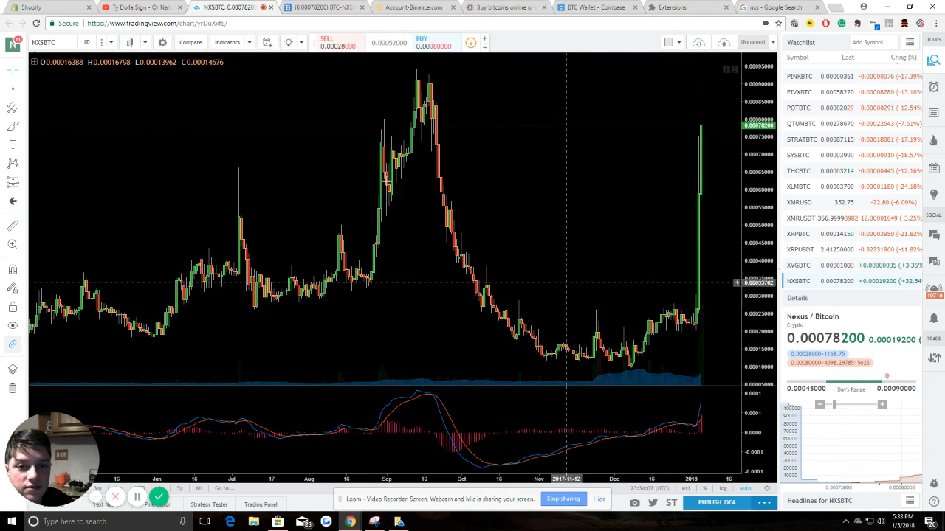
# Step: Draw a trend line on the NXSBTC chart from about 0.00092 on 2017-09-17 down to about 0.00012 on 2017-12-16
pyautogui.click(21, 92)
pyautogui.click(88, 91)
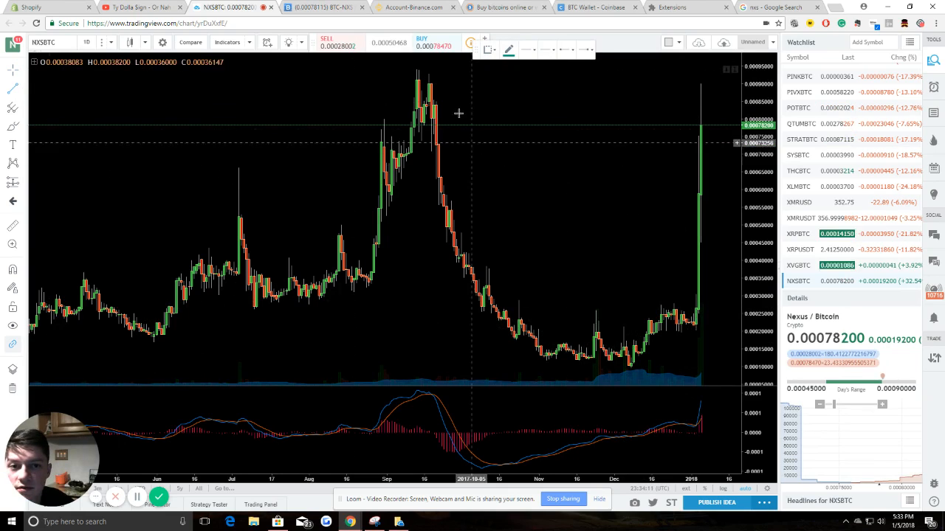
pyautogui.click(434, 72)
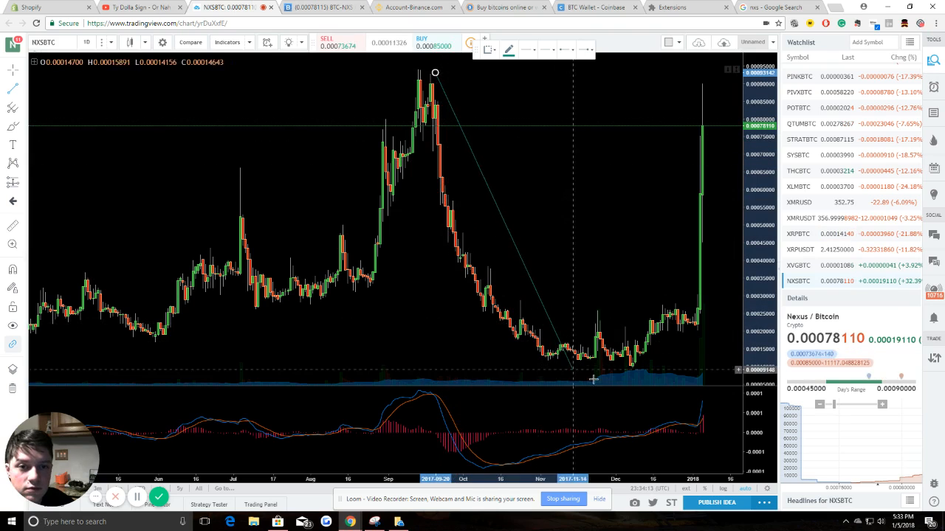
pyautogui.click(653, 360)
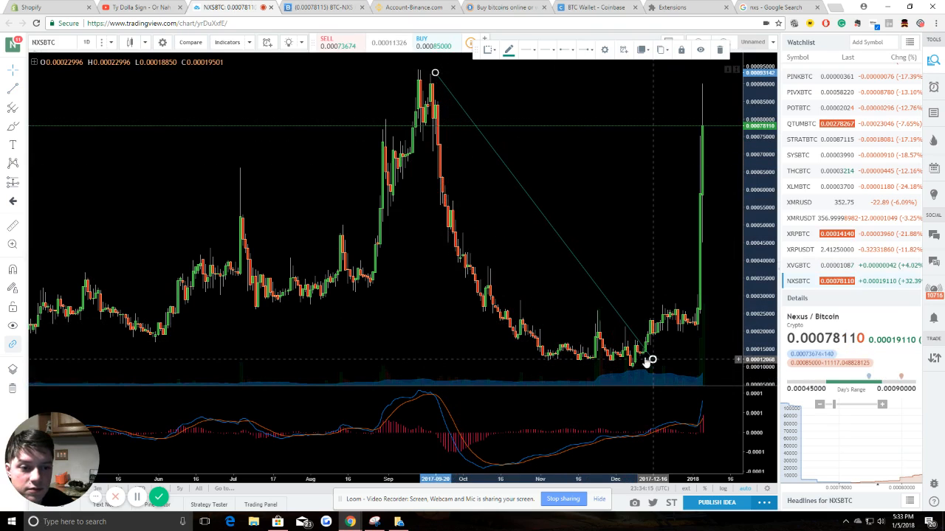
pyautogui.moveTo(435, 74); pyautogui.dragTo(428, 75)
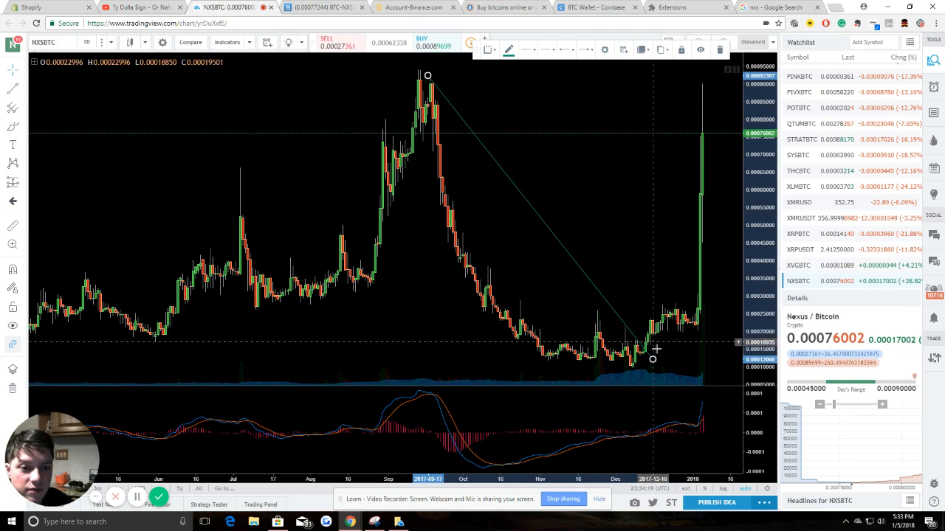
# Step: Move the trend line's lower end to the 2017-12-15 low and review the NXSBTC daily price history
pyautogui.moveTo(653, 362)
pyautogui.mouseDown()
pyautogui.moveTo(620, 366)
pyautogui.moveTo(634, 382)
pyautogui.moveTo(533, 361)
pyautogui.moveTo(565, 373)
pyautogui.moveTo(651, 354)
pyautogui.moveTo(649, 362)
pyautogui.mouseUp()
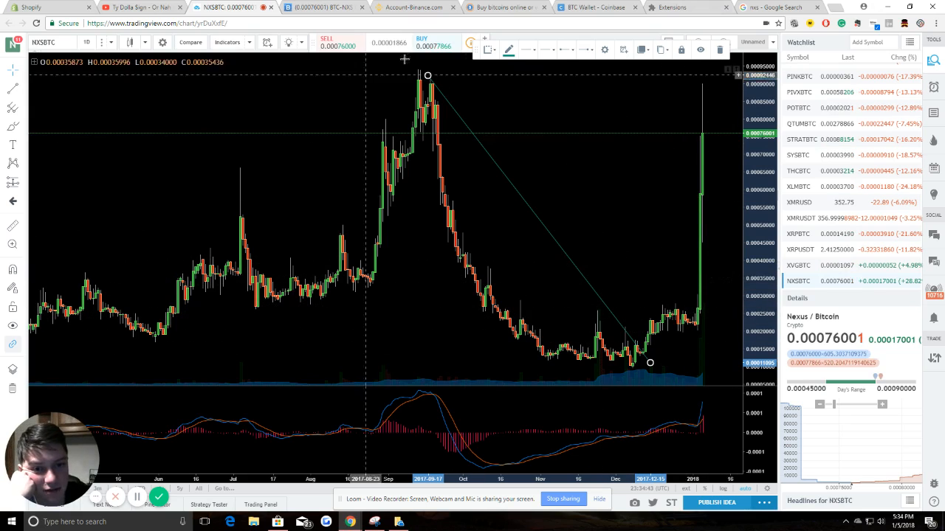
pyautogui.scroll(-4, 197, 238)
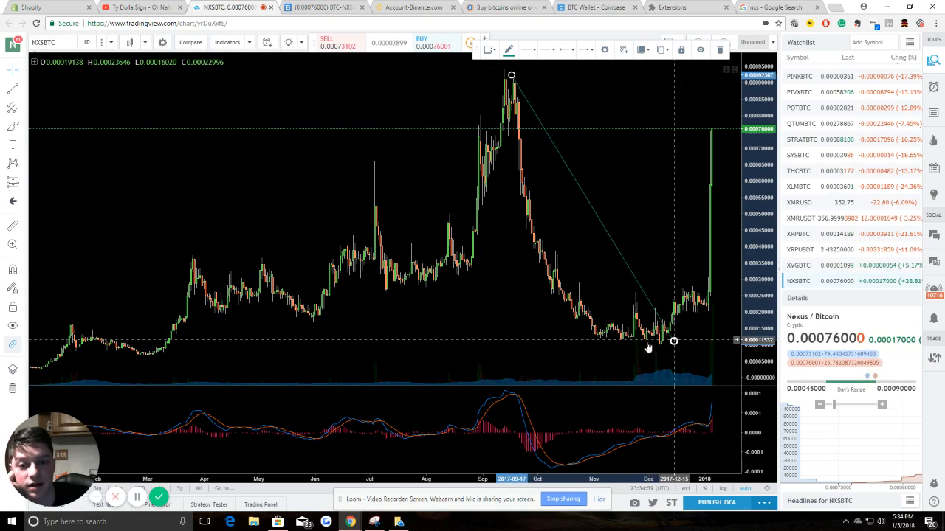
pyautogui.scroll(-5, 329, 280)
pyautogui.moveTo(400, 191); pyautogui.dragTo(310, 202)
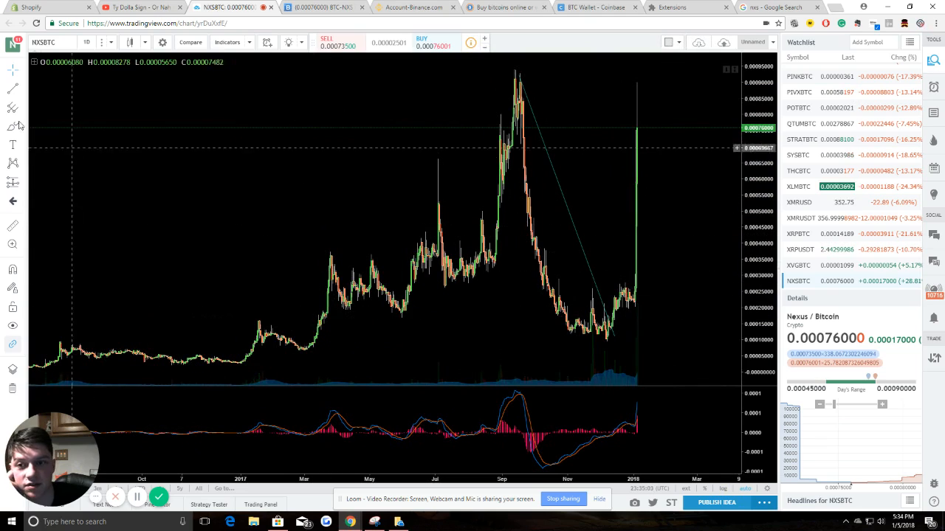
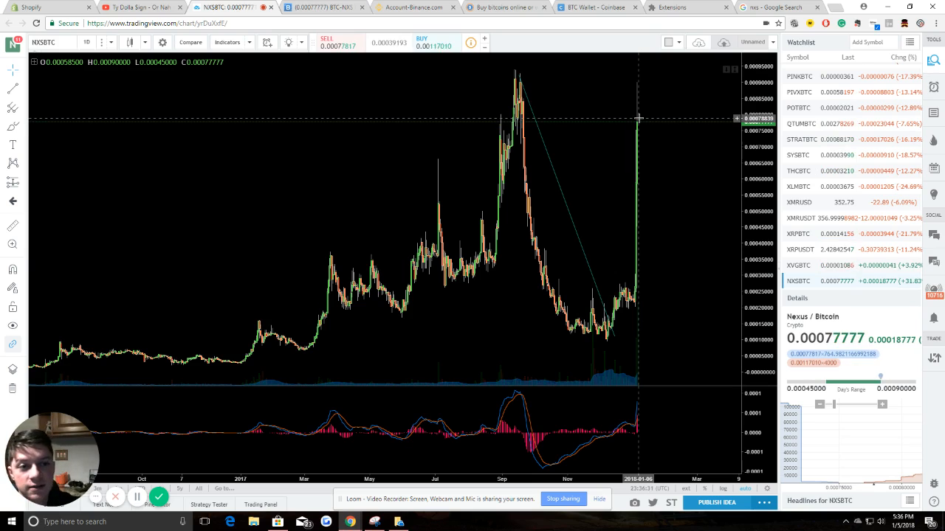
pyautogui.scroll(2, 574, 247)
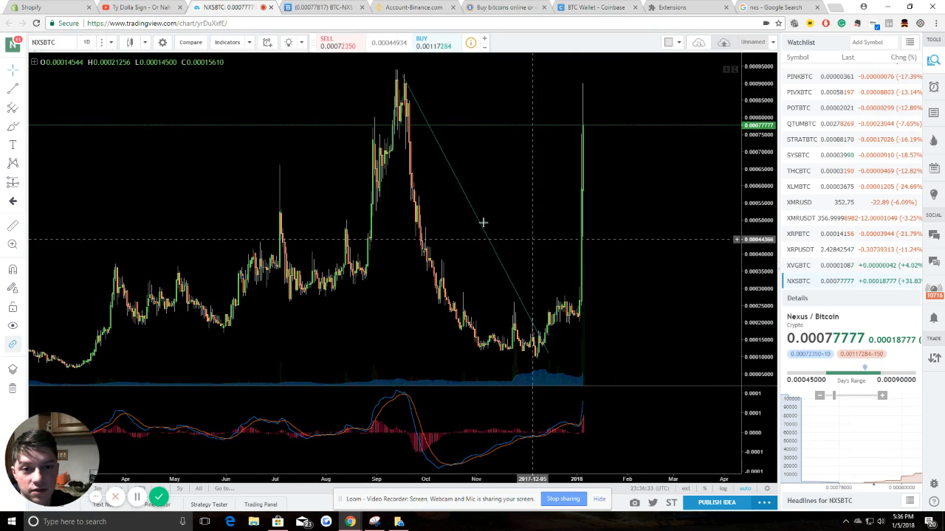
pyautogui.scroll(1, 483, 220)
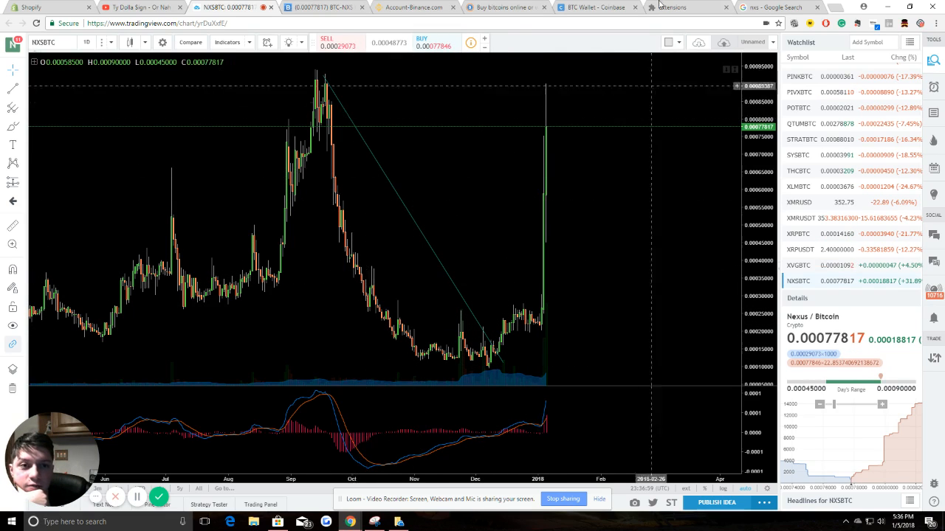
# Step: Check the Coinbase wallet, the TradingView chart and the nxs Google results, ending on Bittrex's Nexus (NXS) market page
pyautogui.click(593, 7)
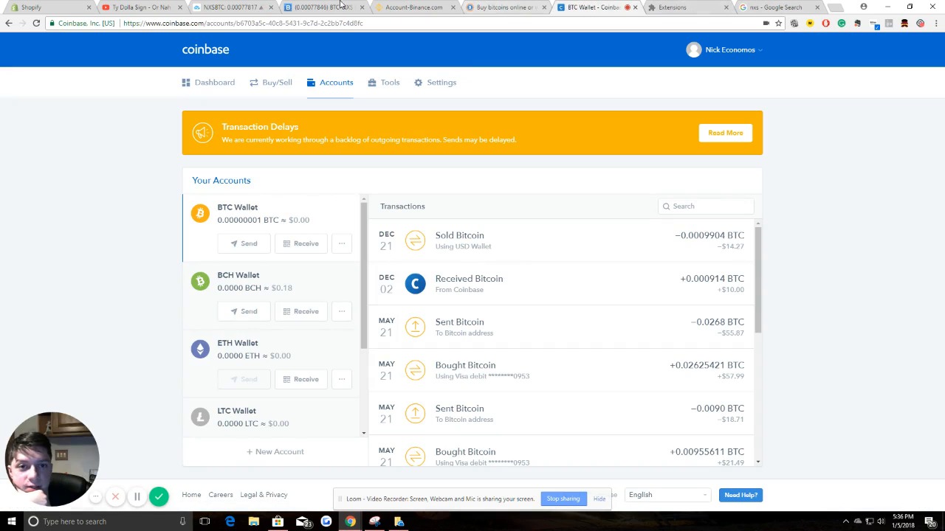
pyautogui.click(250, 6)
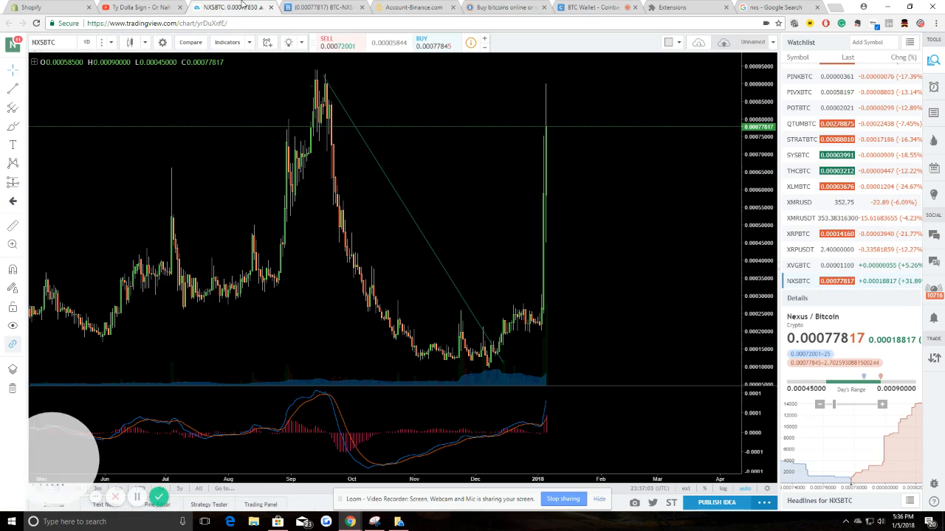
pyautogui.click(319, 8)
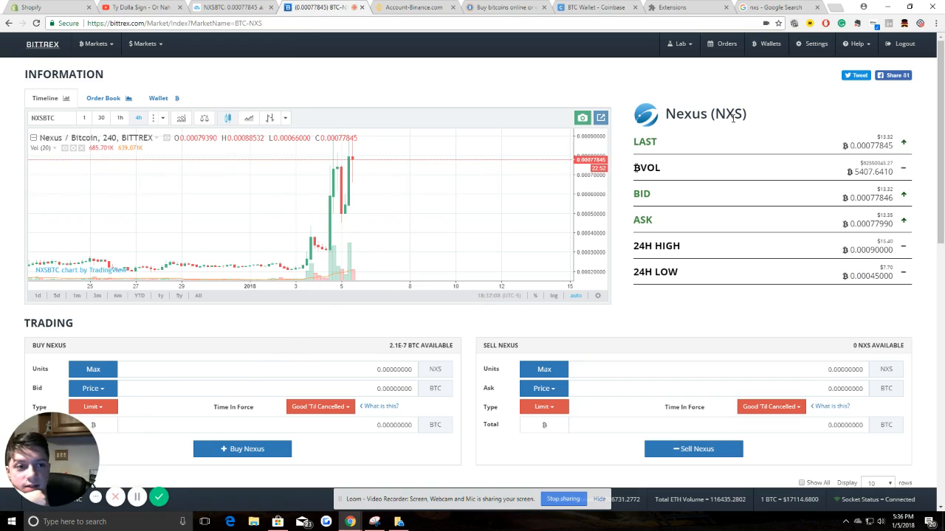
pyautogui.click(760, 6)
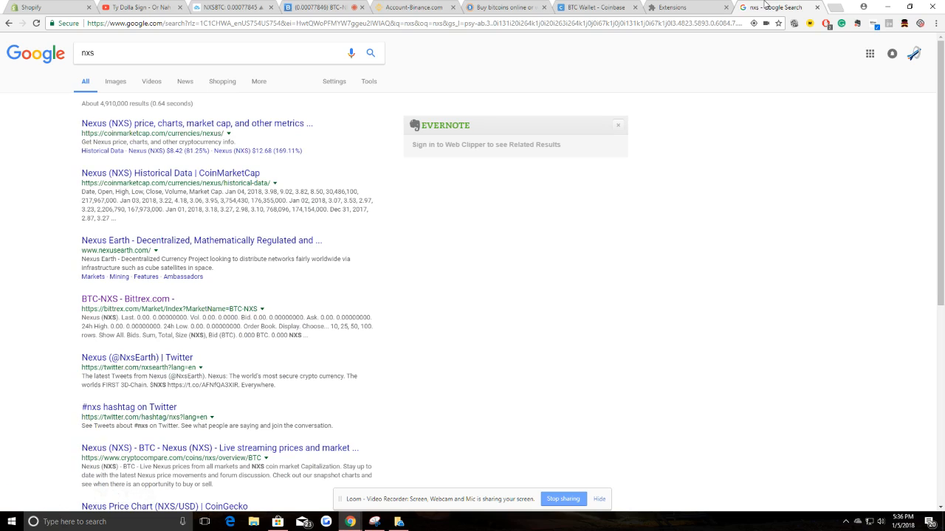
pyautogui.click(293, 6)
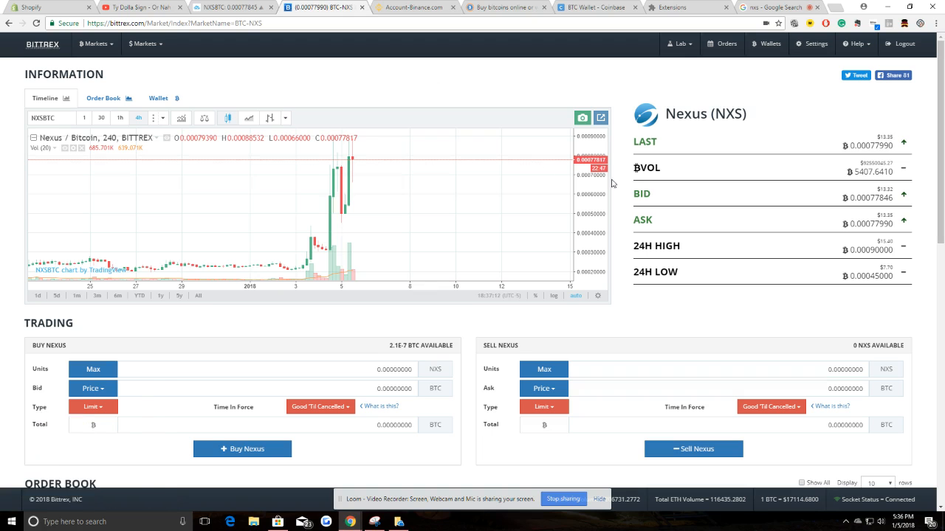
pyautogui.click(229, 7)
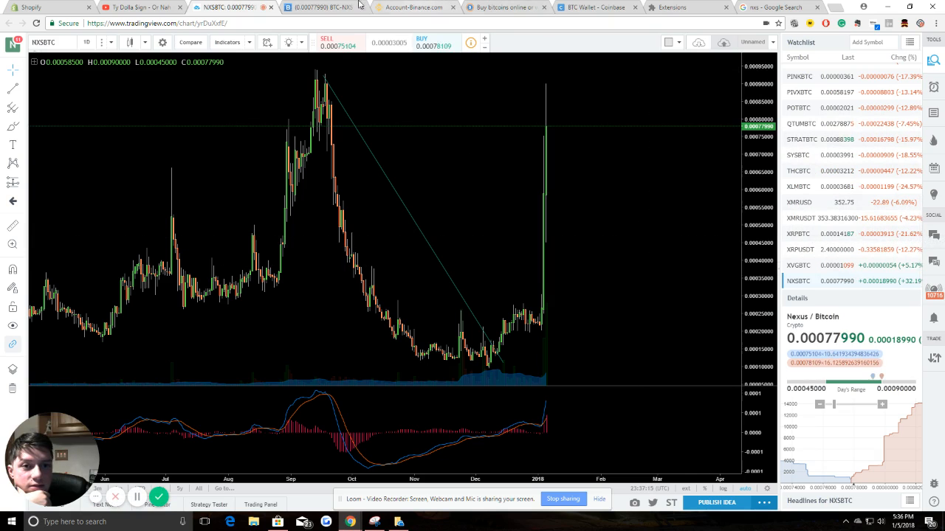
pyautogui.hotkey('ctrl', 'Tab')
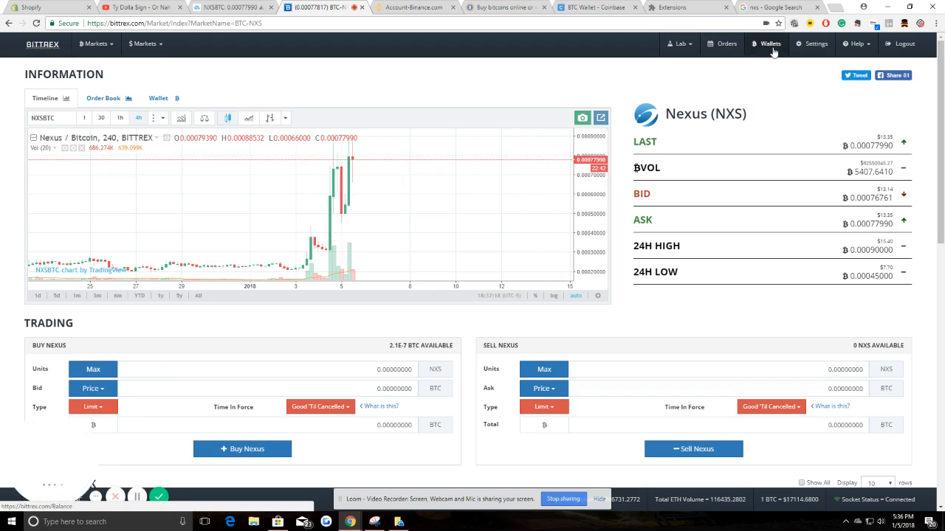
# Step: Search the Bitcoin markets for nxt and open the NXT market
pyautogui.click(96, 44)
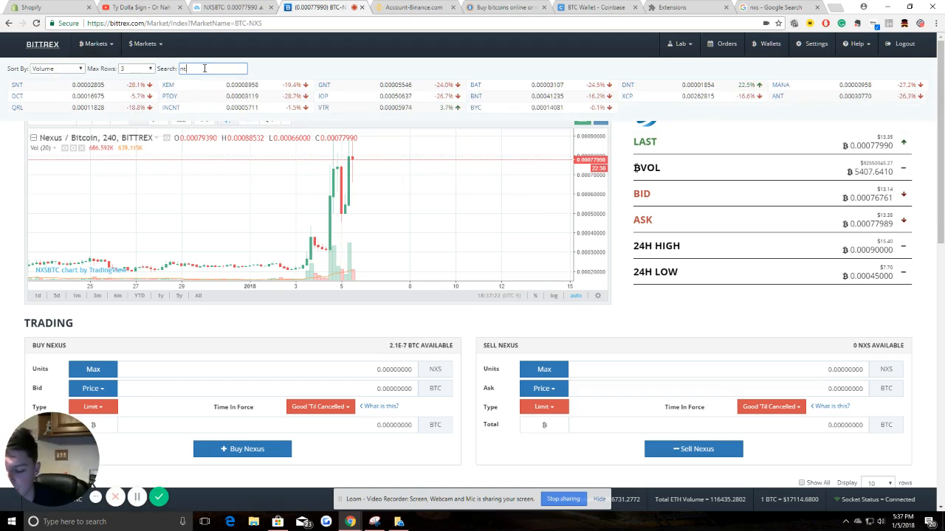
pyautogui.write('nxs')
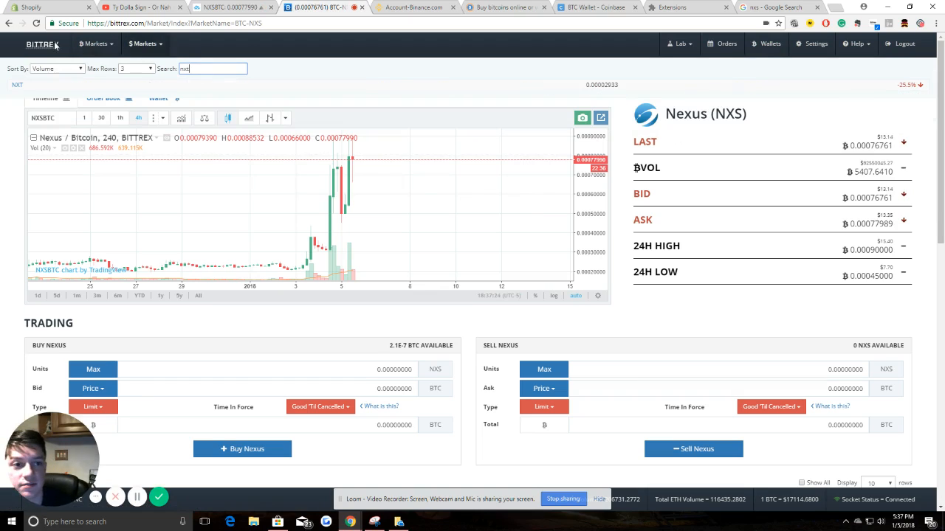
pyautogui.click(16, 87)
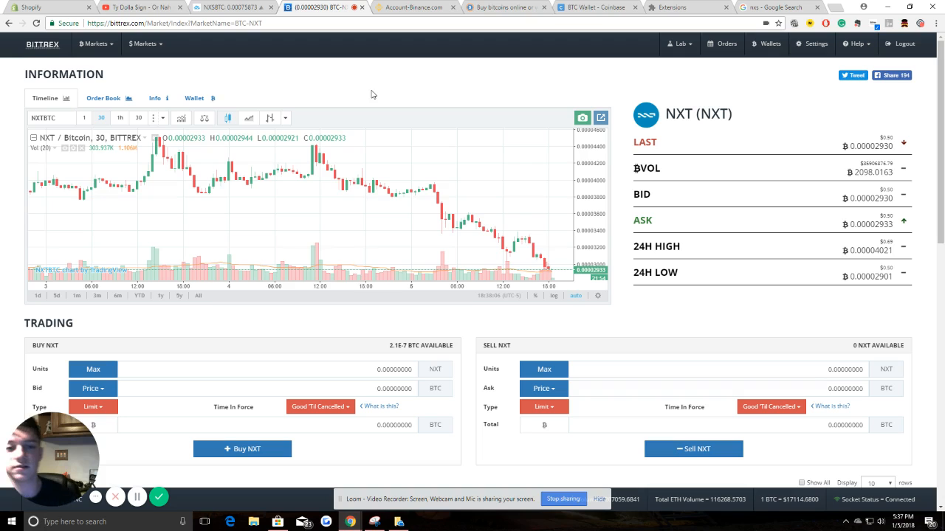
# Step: Set the NXT/Bitcoin chart interval to 4 hours and examine the price movement around December 2017
pyautogui.scroll(-4, 269, 209)
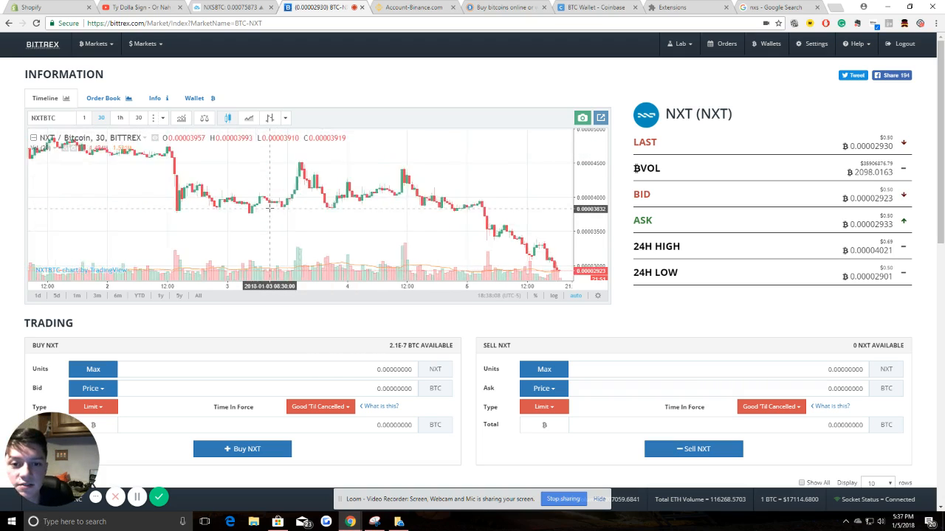
pyautogui.scroll(-5, 270, 209)
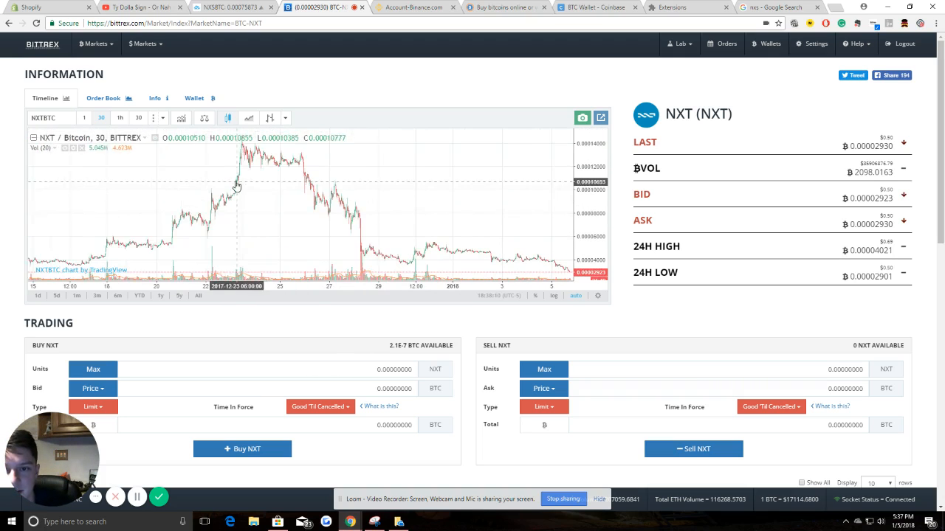
pyautogui.scroll(-2, 237, 186)
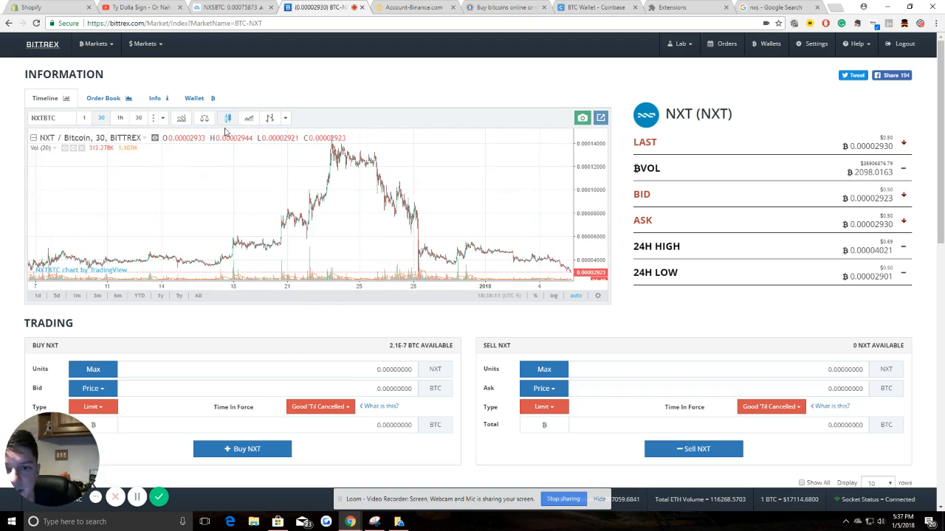
pyautogui.click(163, 118)
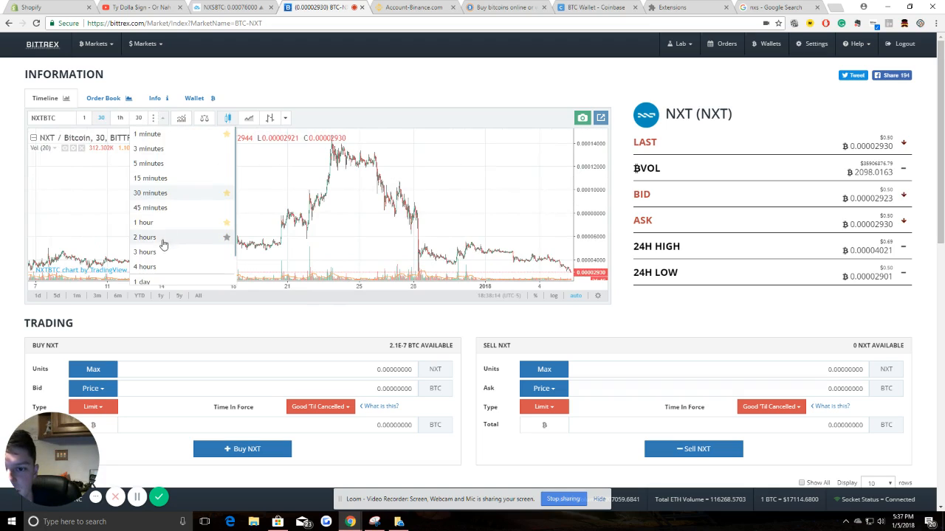
pyautogui.click(152, 266)
pyautogui.scroll(-5, 369, 236)
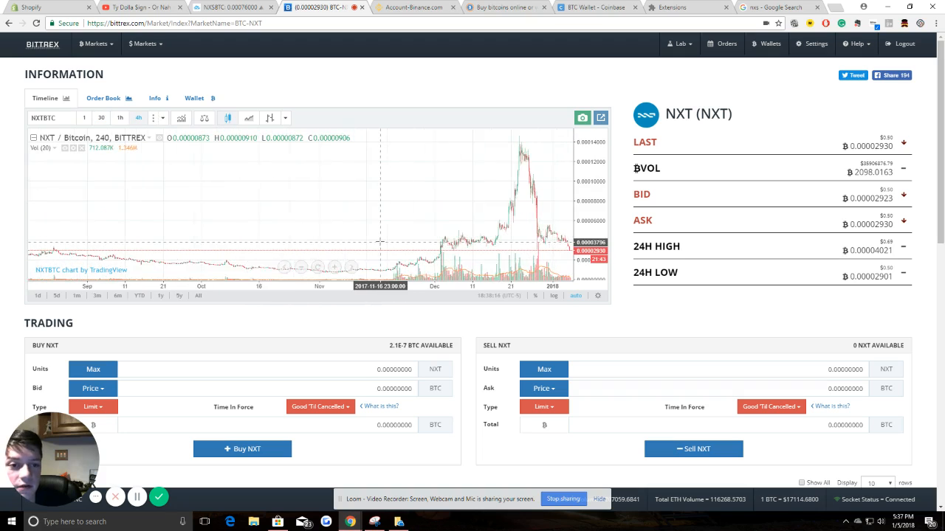
pyautogui.scroll(5, 380, 243)
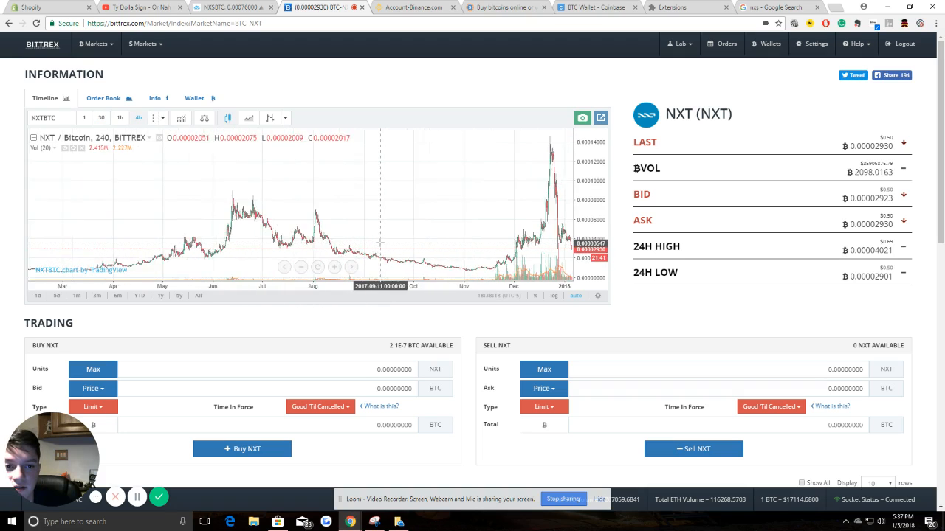
pyautogui.scroll(4, 382, 215)
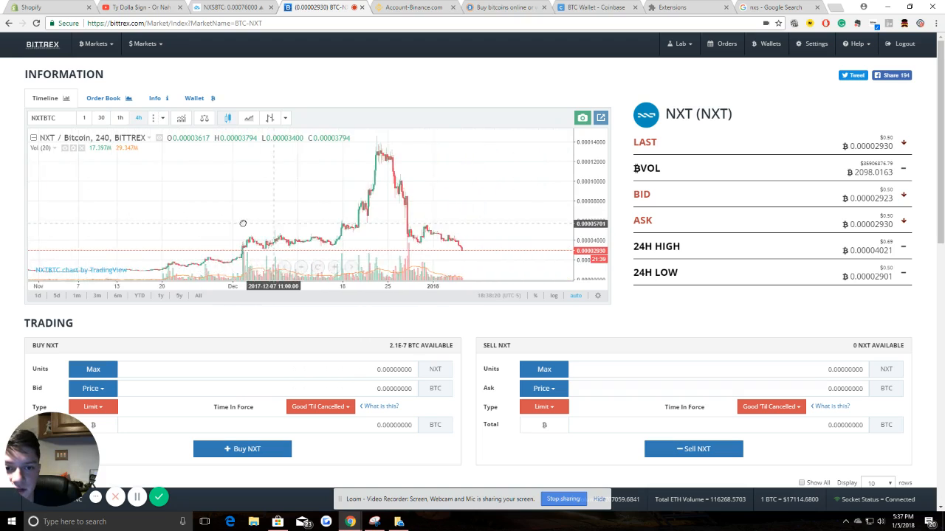
pyautogui.moveTo(349, 217); pyautogui.dragTo(314, 219)
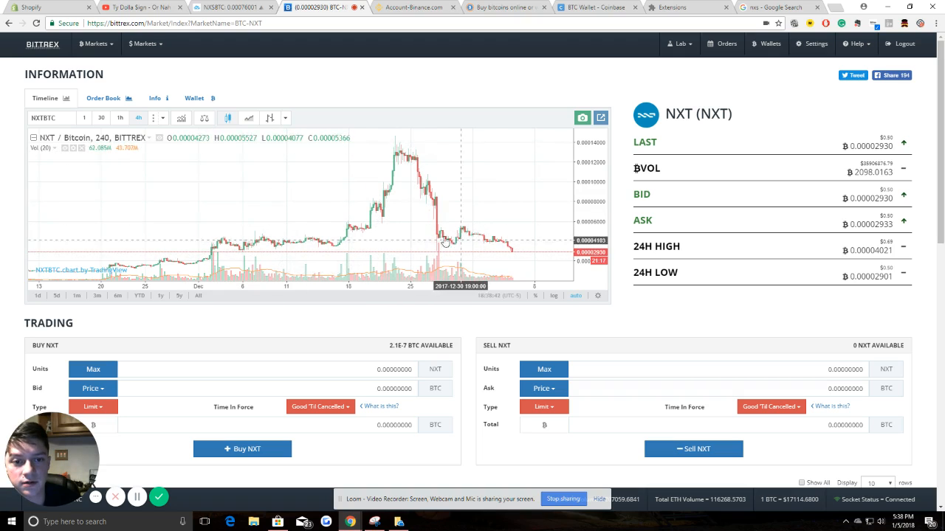
# Step: Set the NXT/Bitcoin chart interval to 1 day
pyautogui.scroll(-3, 377, 219)
pyautogui.scroll(-5, 378, 219)
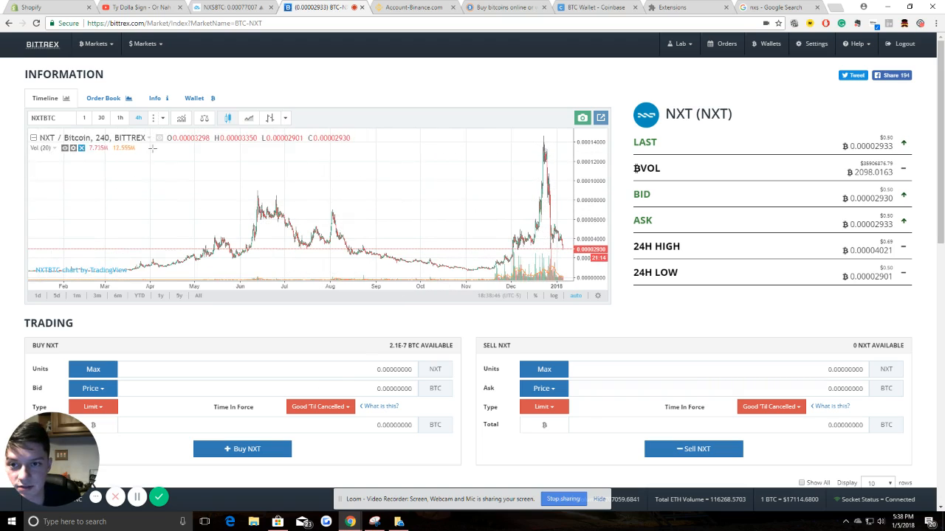
pyautogui.click(165, 119)
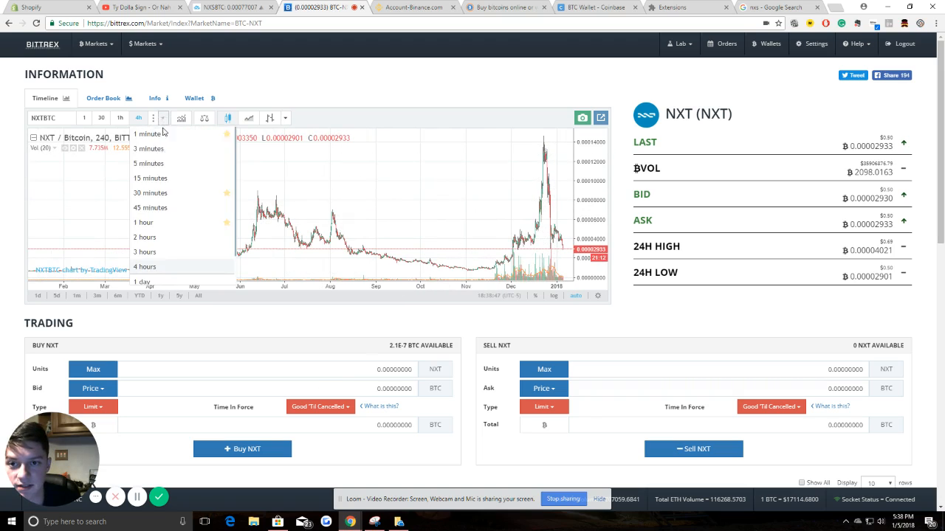
pyautogui.click(161, 282)
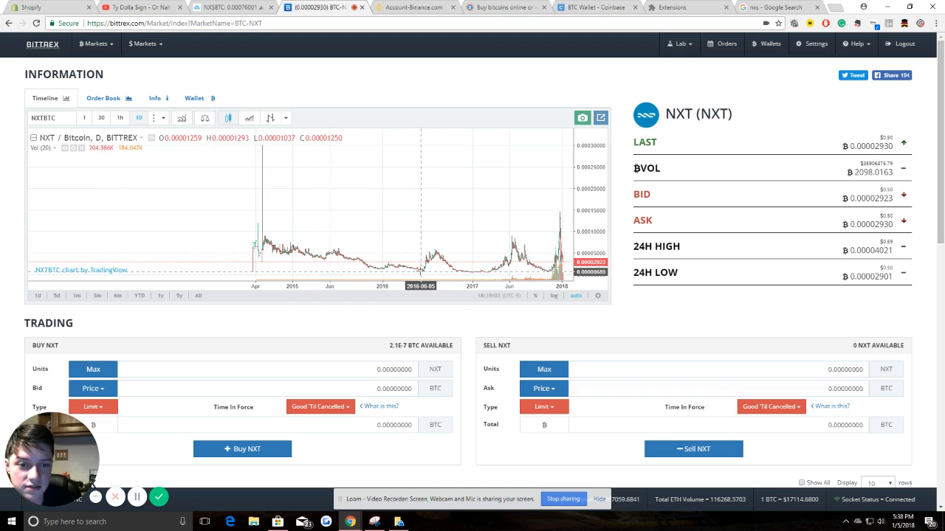
# Step: Examine NXT's daily price history from 2016 to January 2018, comparing the earlier rises and falls with the December 2017 spike
pyautogui.scroll(3, 317, 214)
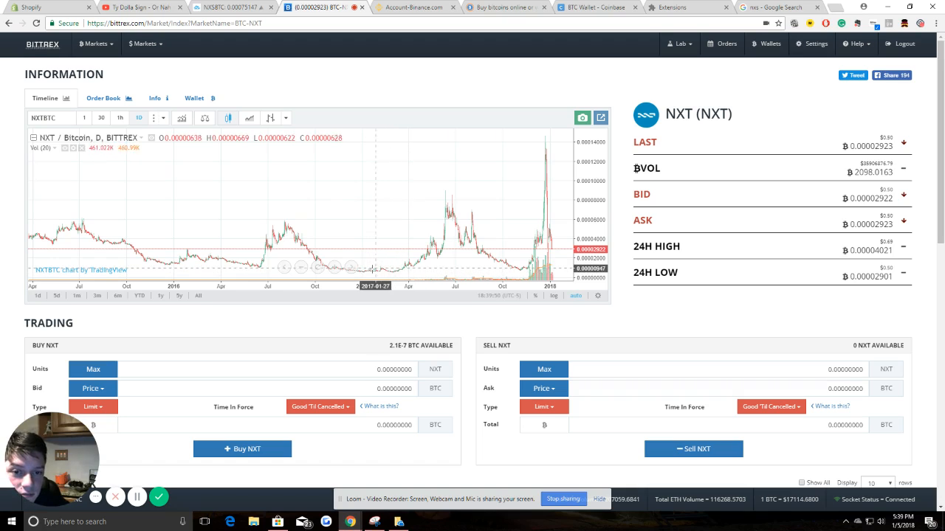
pyautogui.scroll(4, 354, 265)
pyautogui.moveTo(229, 204); pyautogui.dragTo(359, 236)
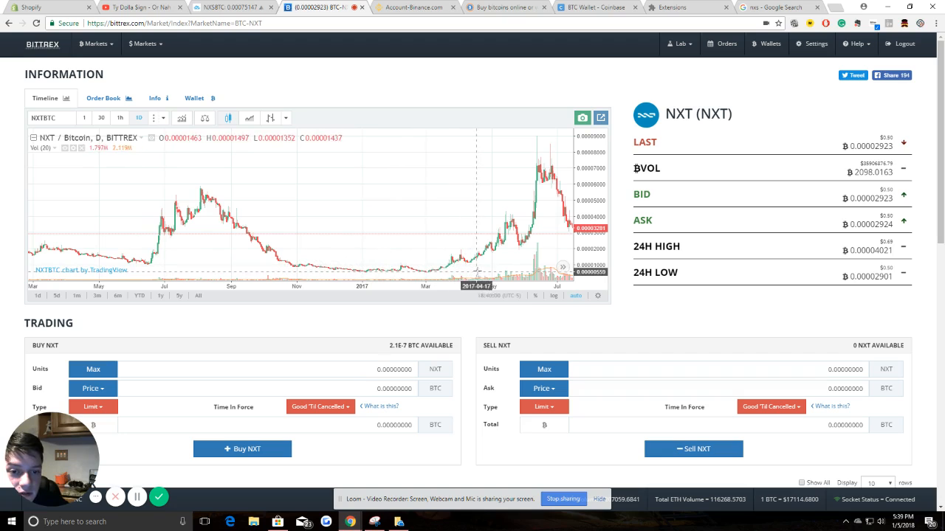
pyautogui.moveTo(481, 226); pyautogui.dragTo(268, 207)
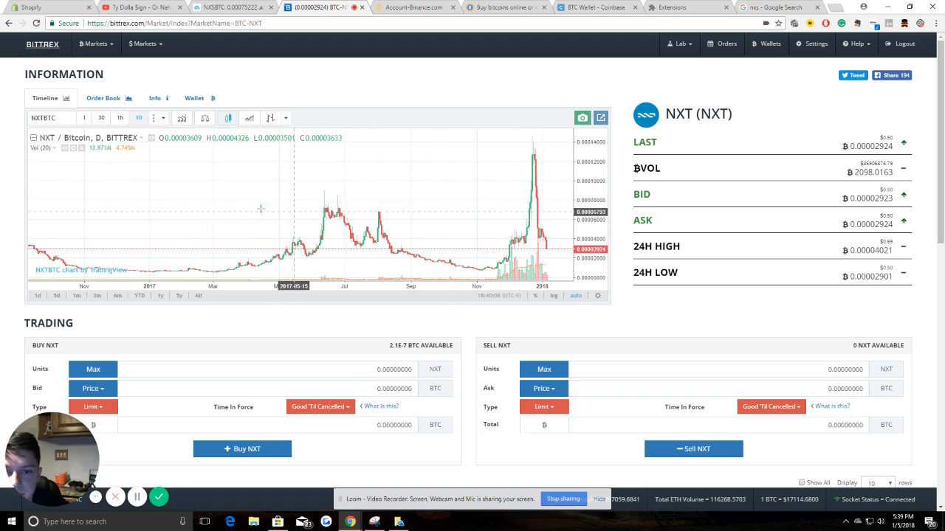
pyautogui.scroll(-2, 254, 207)
pyautogui.scroll(-2, 254, 207)
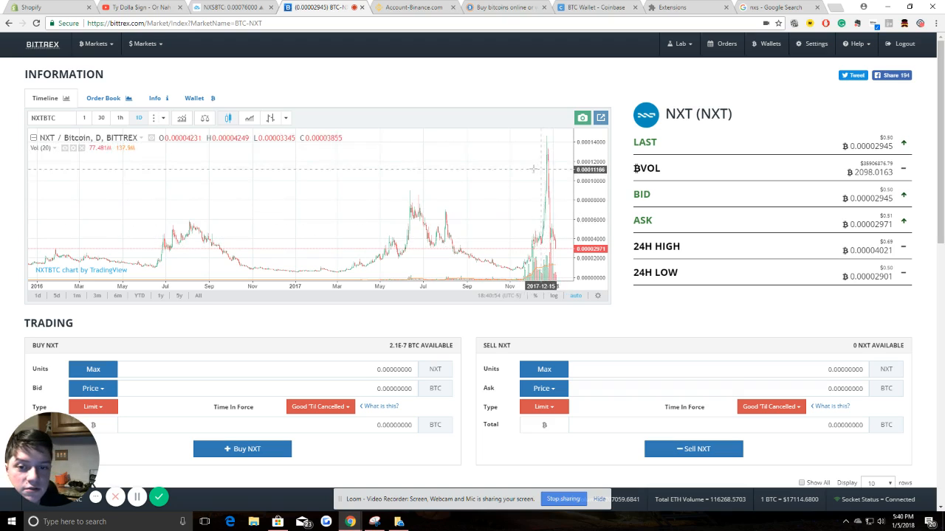
pyautogui.scroll(3, 546, 221)
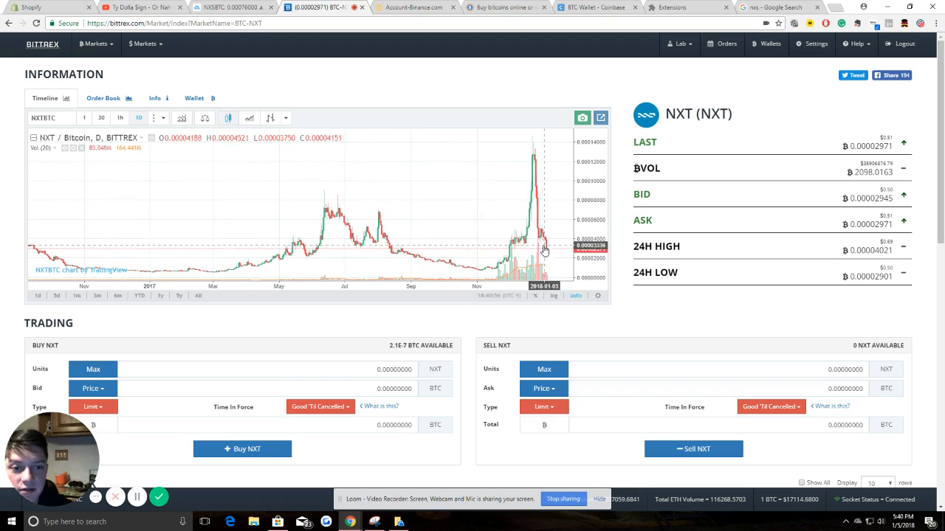
pyautogui.scroll(-2, 359, 200)
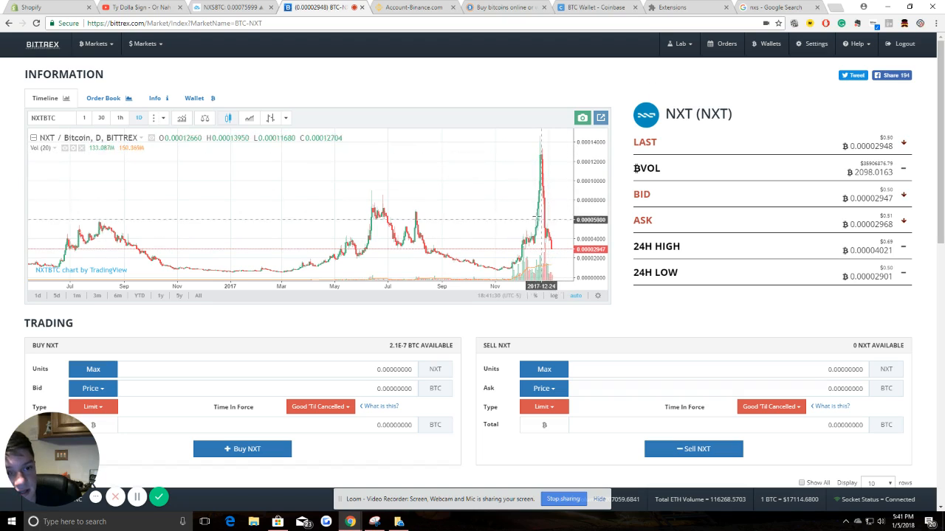
pyautogui.scroll(2, 468, 221)
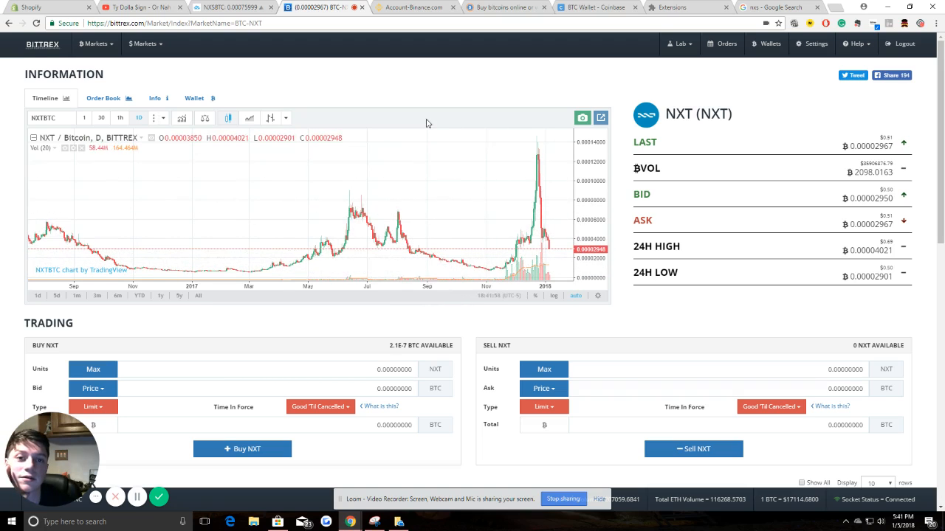
pyautogui.scroll(-1, 301, 233)
pyautogui.scroll(-5, 190, 301)
pyautogui.scroll(5, 209, 287)
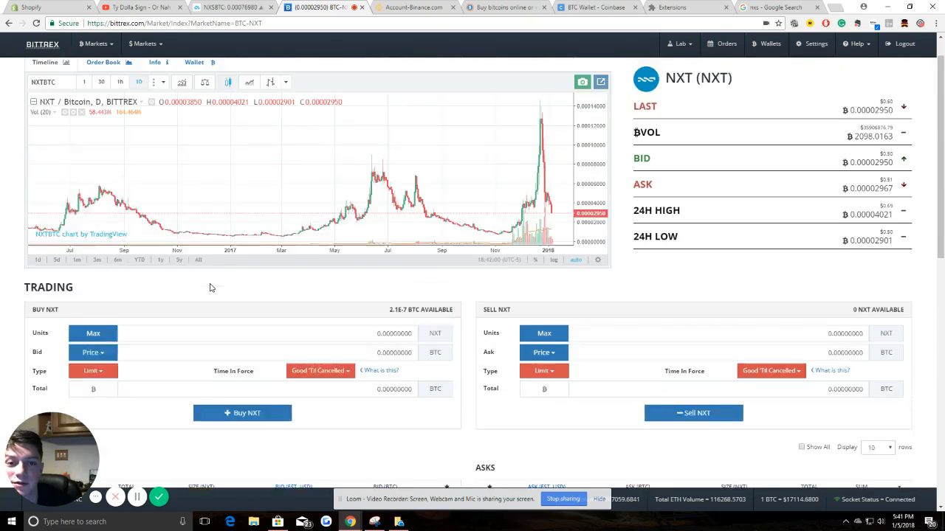
# Step: Examine the NXT market's order book and trade history, including the total BTC on the bid side
pyautogui.scroll(-4, 209, 297)
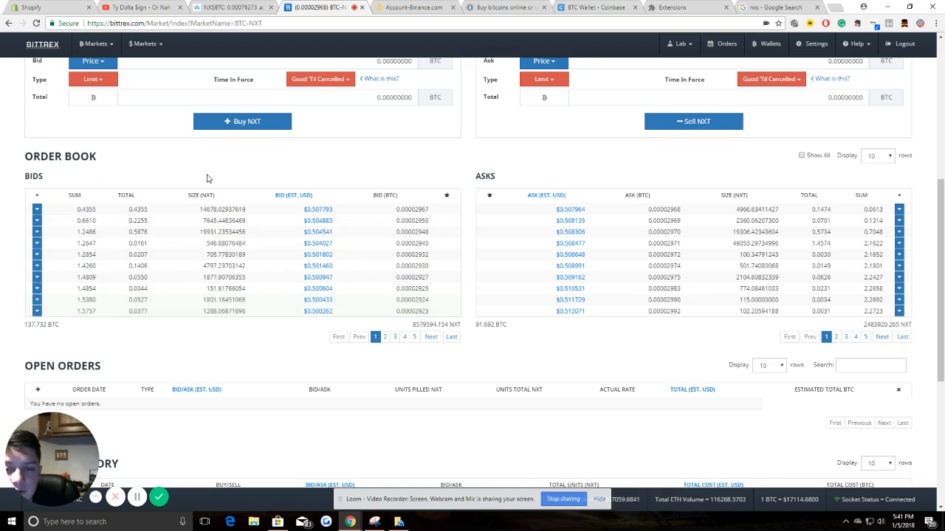
pyautogui.scroll(5, 207, 178)
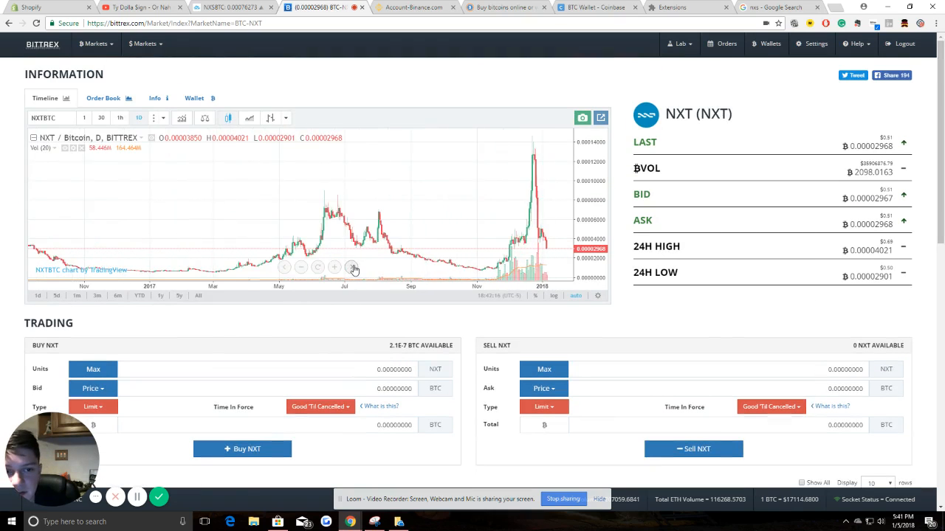
pyautogui.scroll(4, 353, 270)
pyautogui.scroll(-6, 375, 324)
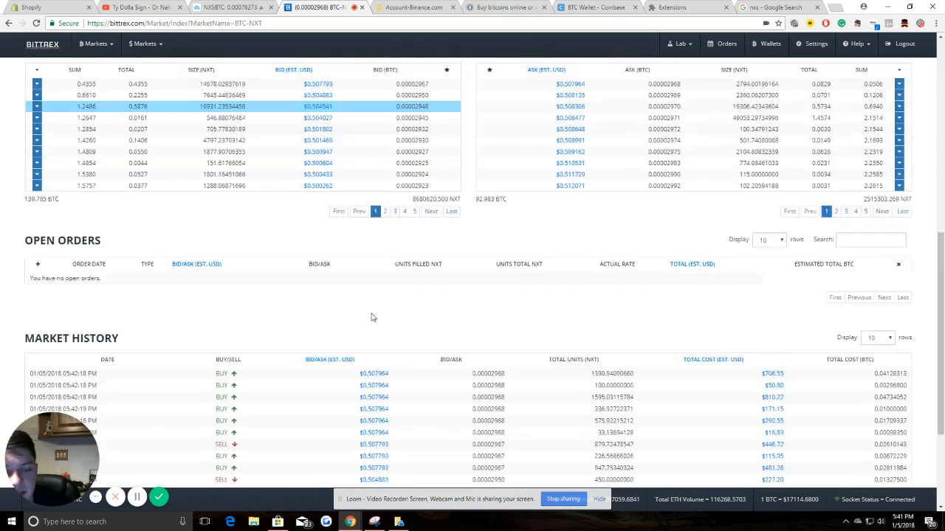
pyautogui.scroll(4, 374, 317)
pyautogui.scroll(-2, 460, 299)
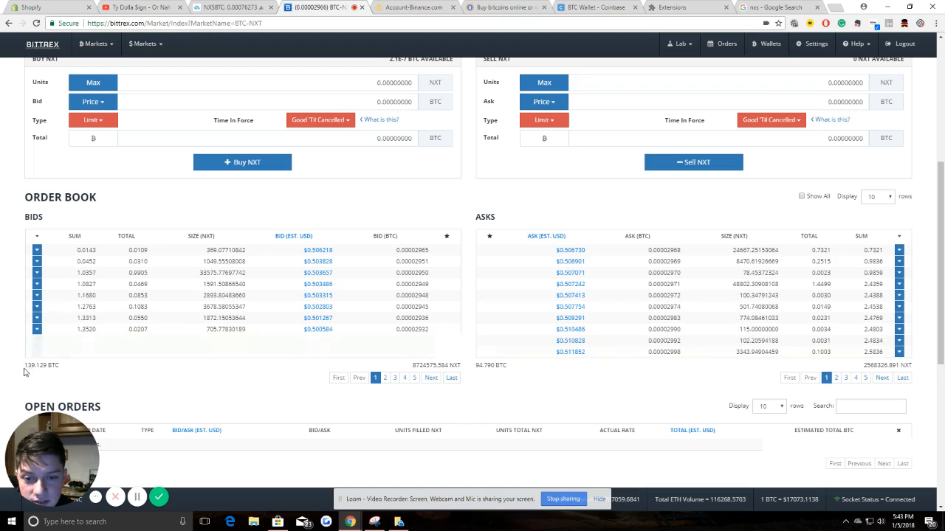
pyautogui.moveTo(24, 373); pyautogui.dragTo(65, 373)
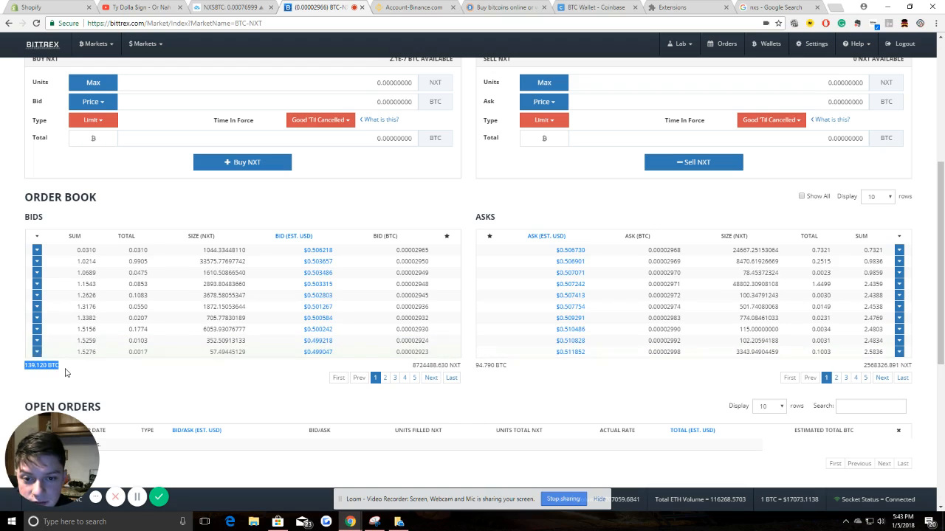
pyautogui.click(66, 373)
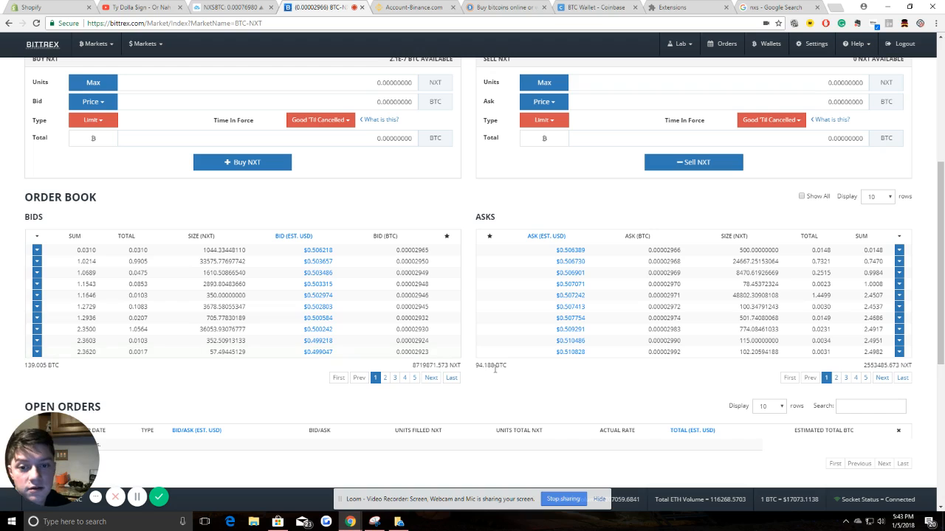
# Step: Compare the total NXT bids and asks in the order book with the recent price trend on the chart
pyautogui.scroll(4, 455, 202)
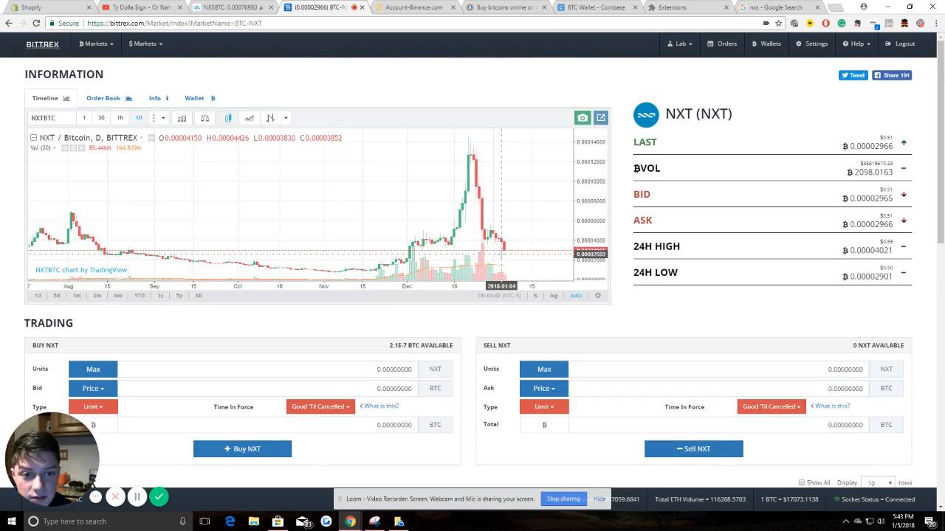
pyautogui.scroll(-3, 485, 297)
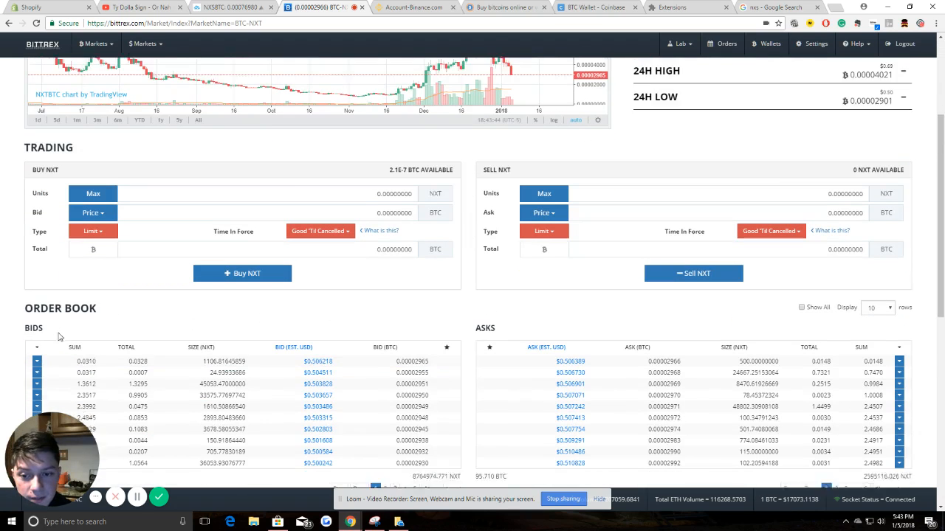
pyautogui.scroll(-4, 123, 217)
pyautogui.scroll(5, 327, 287)
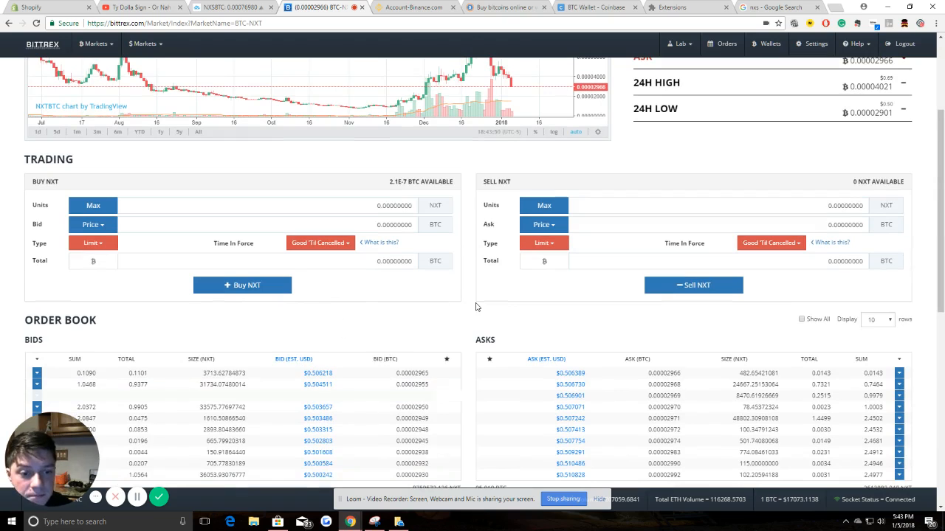
pyautogui.scroll(-2, 416, 330)
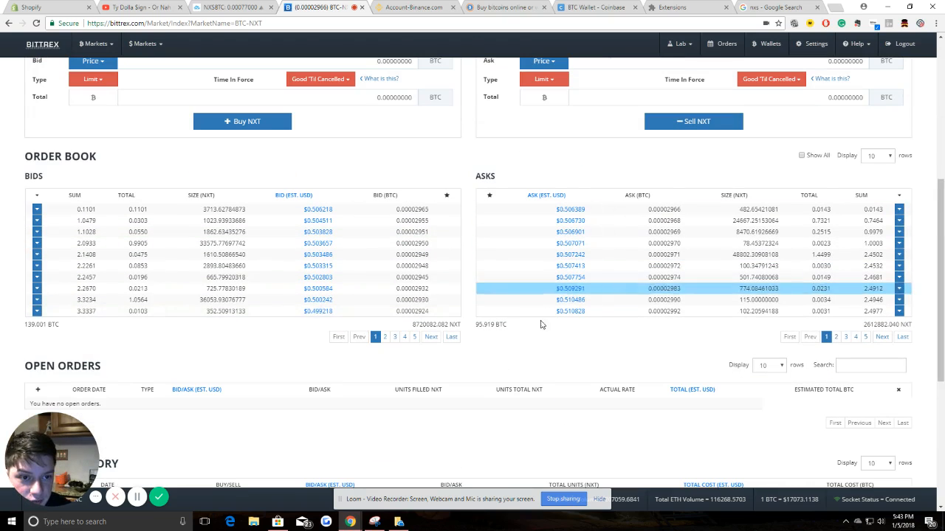
pyautogui.scroll(2, 524, 321)
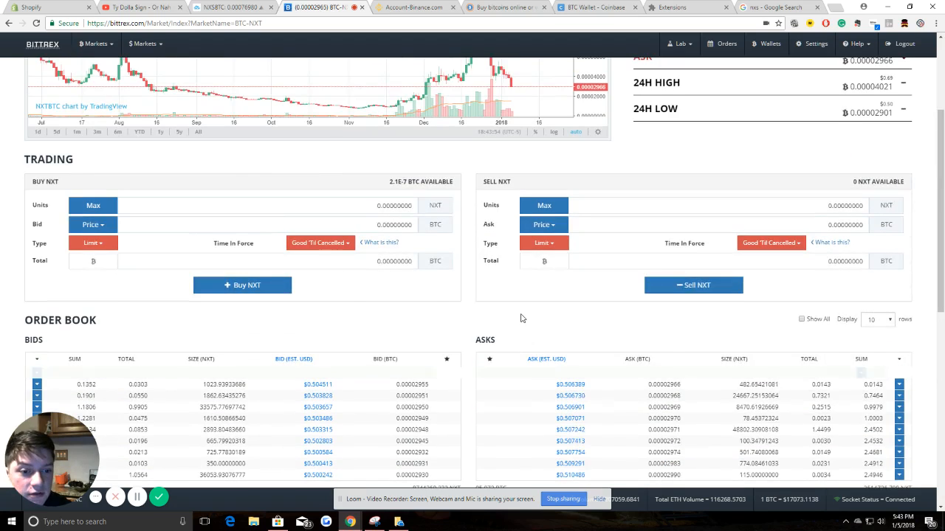
pyautogui.scroll(2, 522, 320)
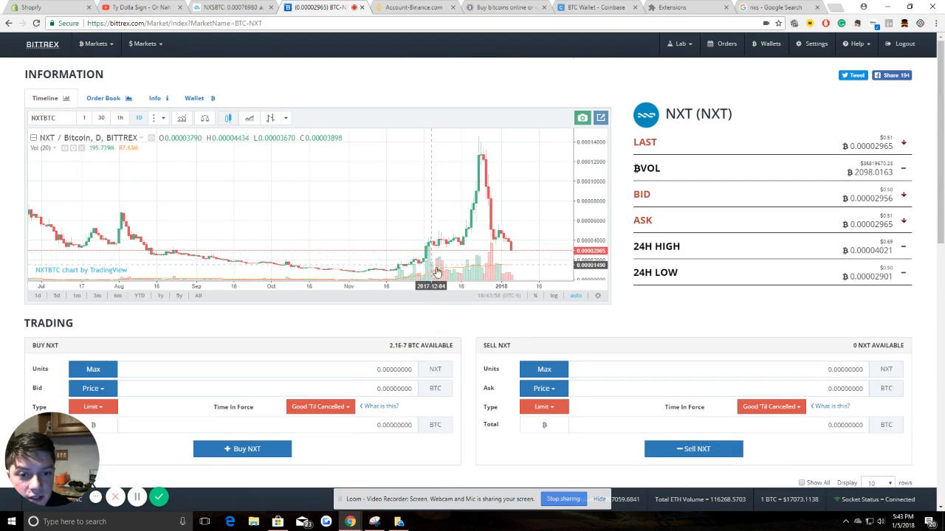
pyautogui.scroll(-8, 492, 310)
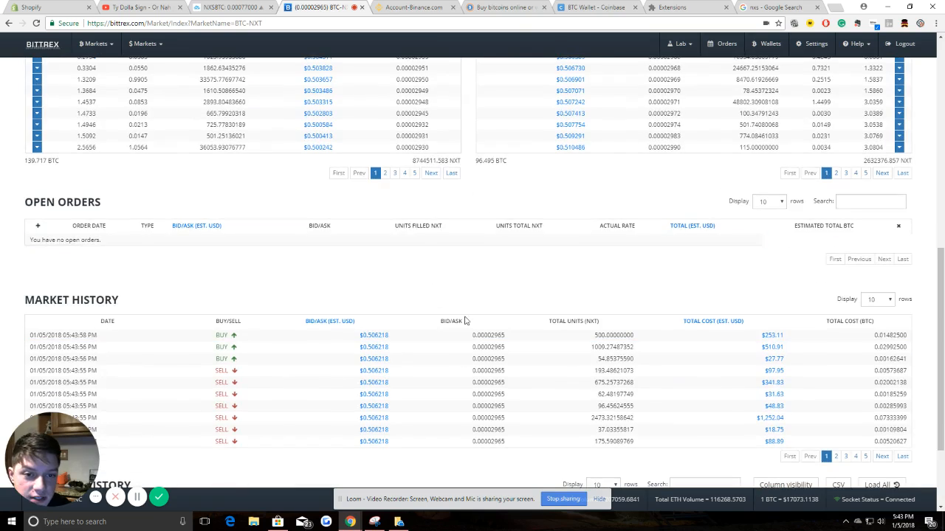
pyautogui.scroll(4, 465, 320)
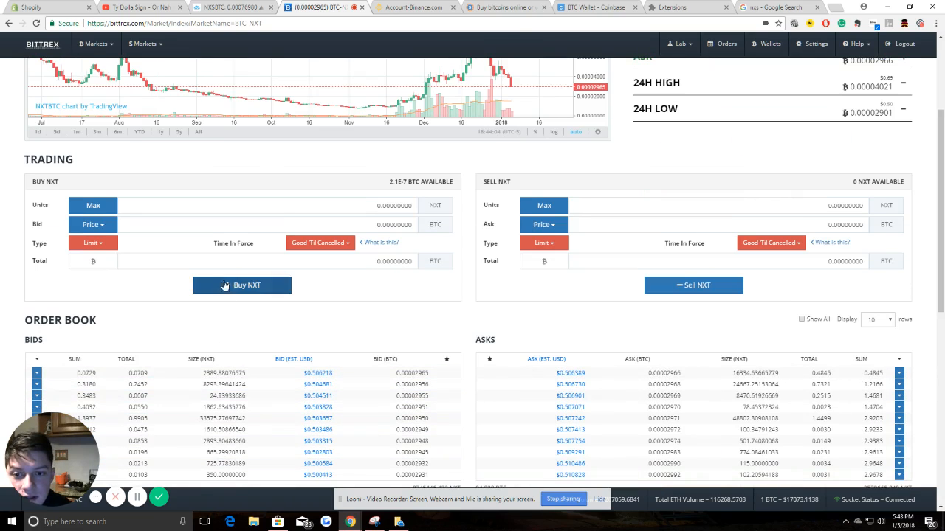
# Step: Fill in an NXT limit buy order with a total of 0.001 BTC at the last price
pyautogui.scroll(2, 472, 325)
pyautogui.scroll(-2, 371, 359)
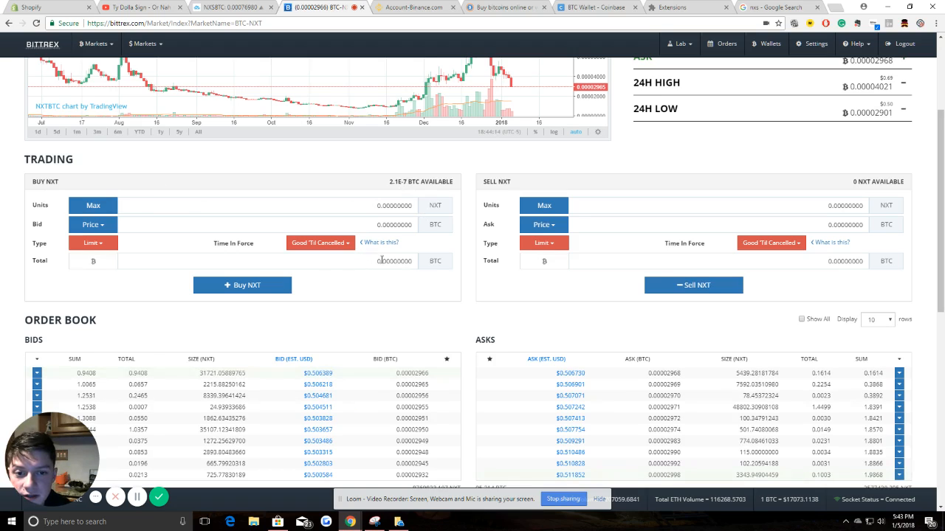
pyautogui.moveTo(380, 262); pyautogui.dragTo(491, 279)
pyautogui.write('0.')
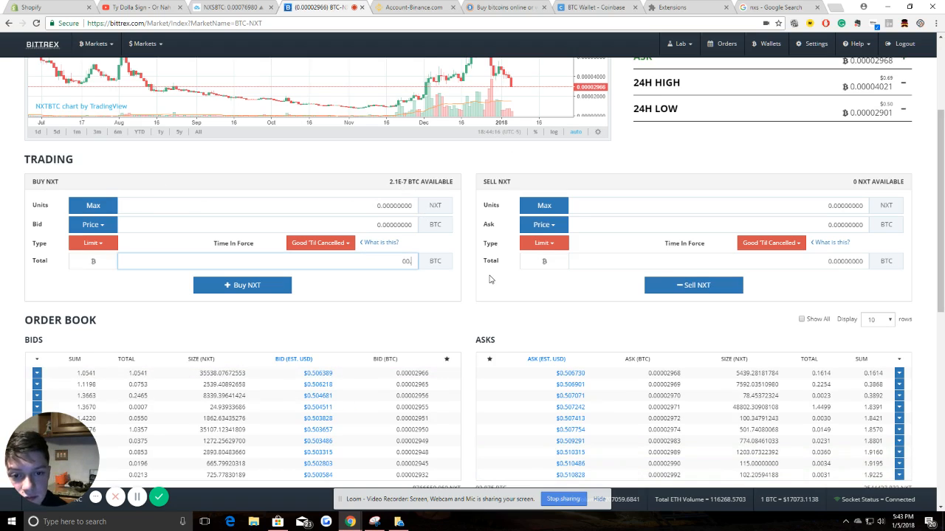
pyautogui.write('01')
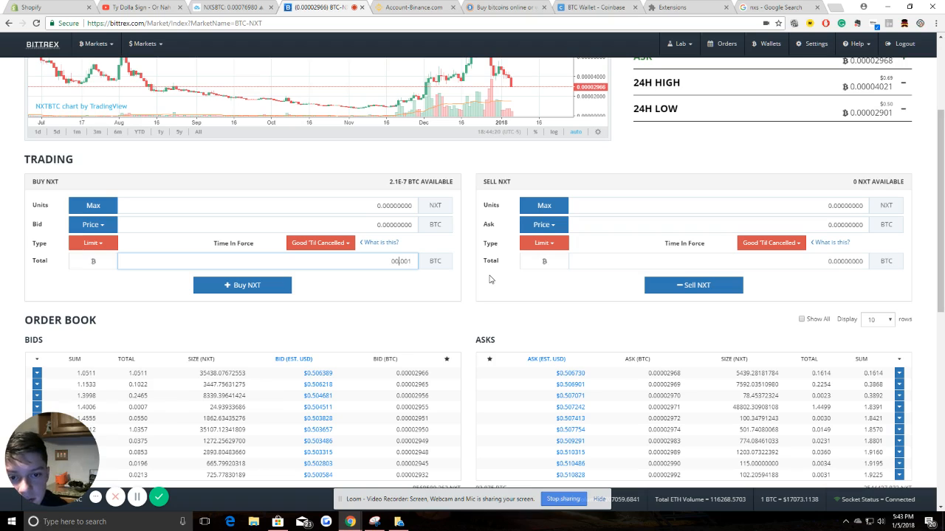
pyautogui.press('BackSpace')
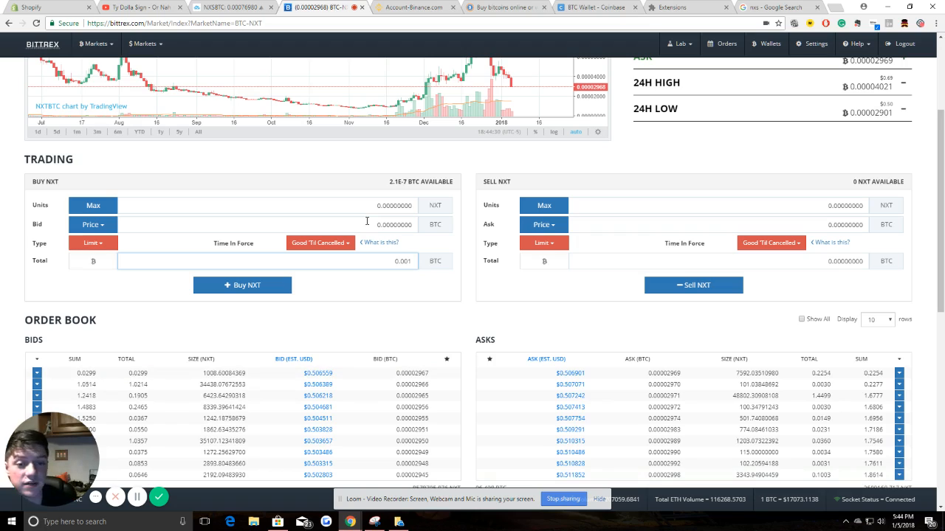
pyautogui.click(83, 226)
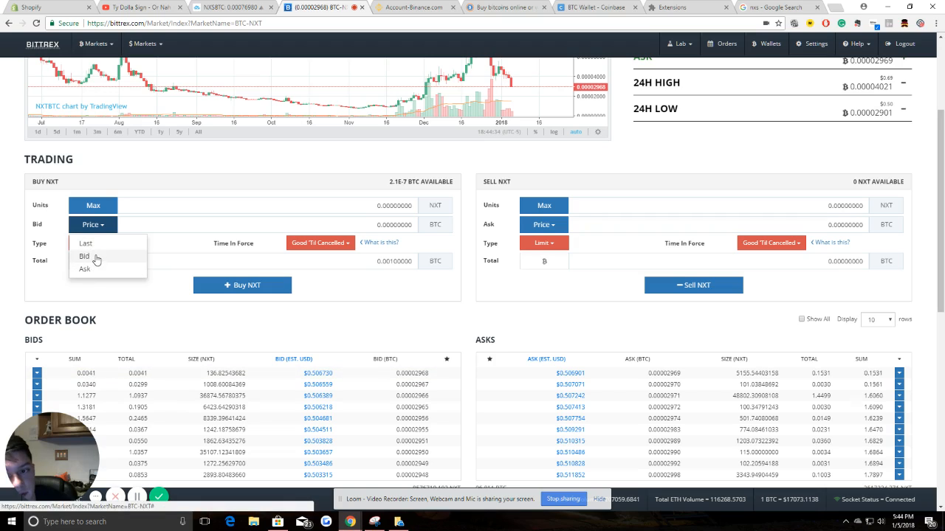
pyautogui.click(88, 245)
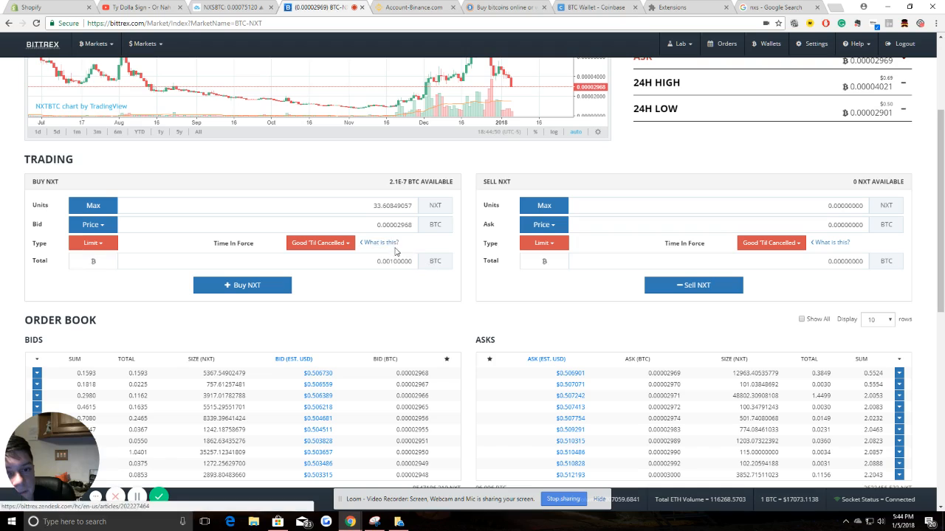
pyautogui.click(90, 226)
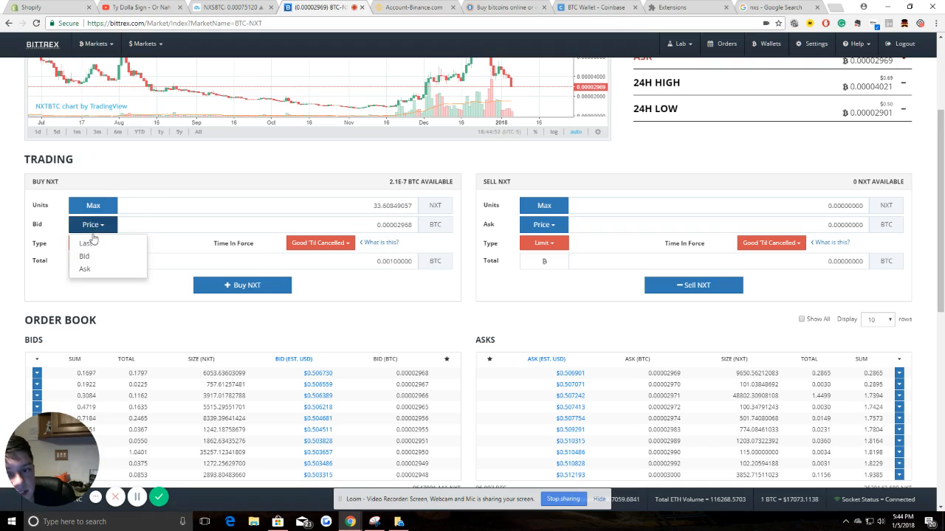
pyautogui.click(99, 226)
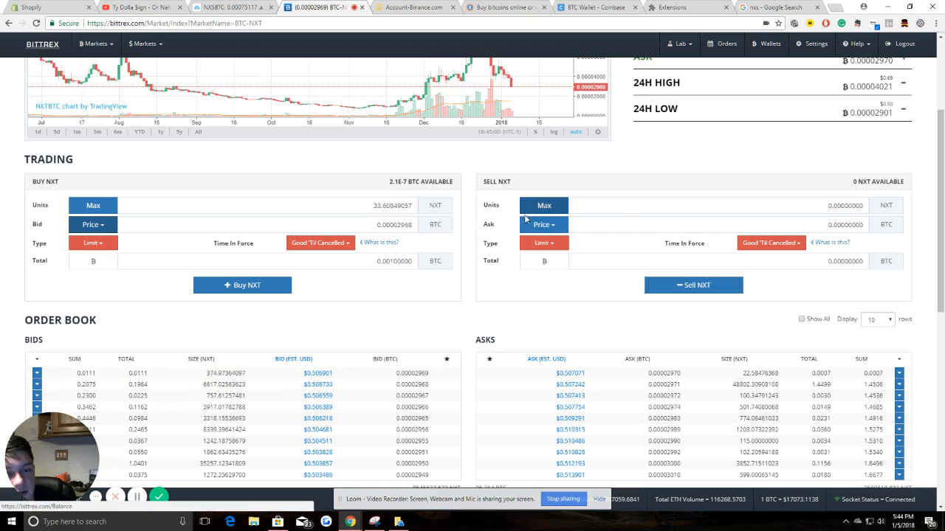
# Step: Open the wallet balances and clear the btc search filter to list all currencies
pyautogui.click(771, 44)
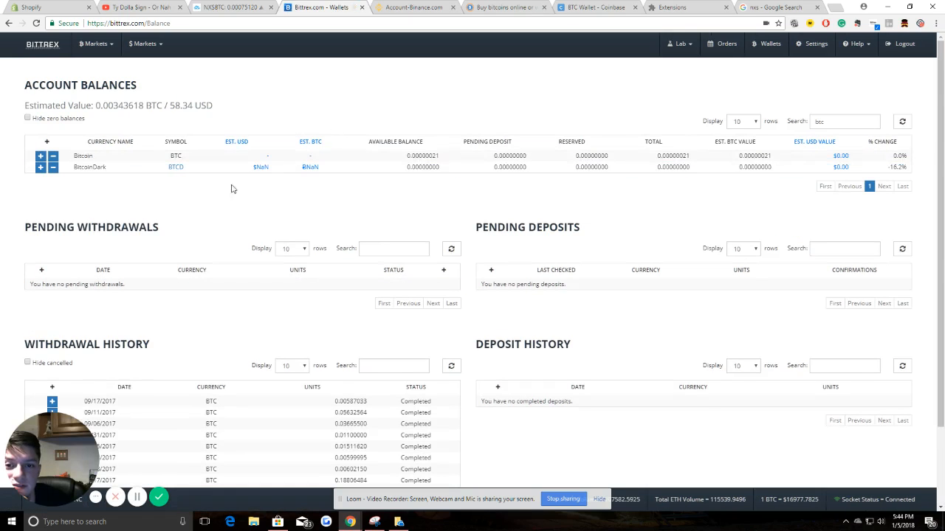
pyautogui.doubleClick(868, 120)
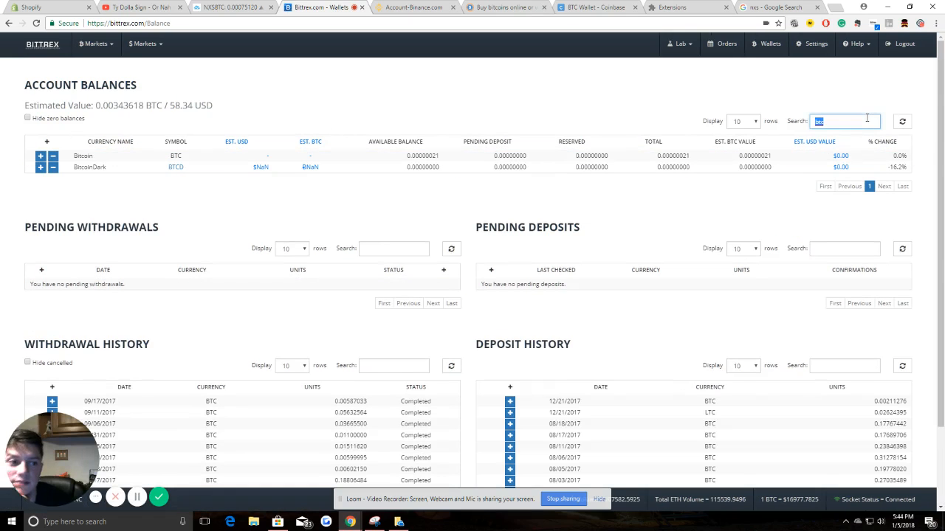
pyautogui.press('BackSpace')
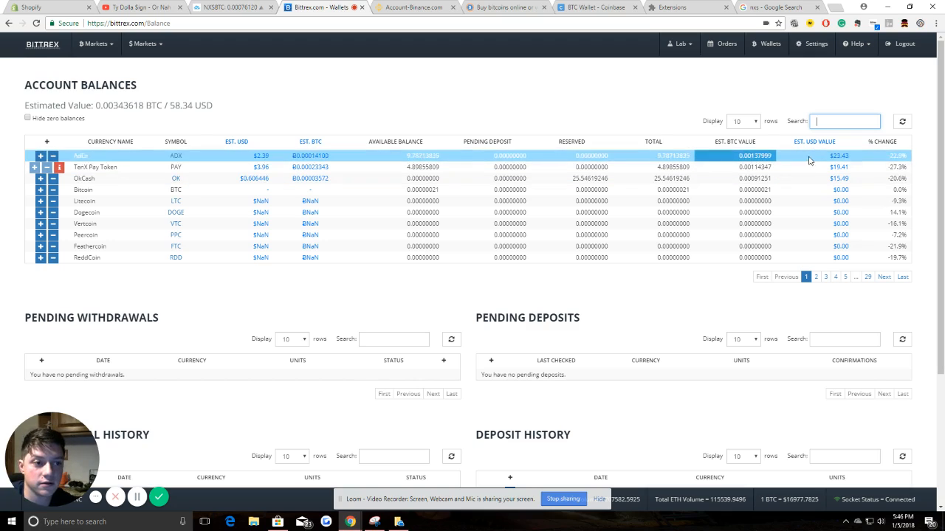
# Step: Open the AdEx (ADX) market from the account balances and dismiss the quote error message
pyautogui.click(182, 158)
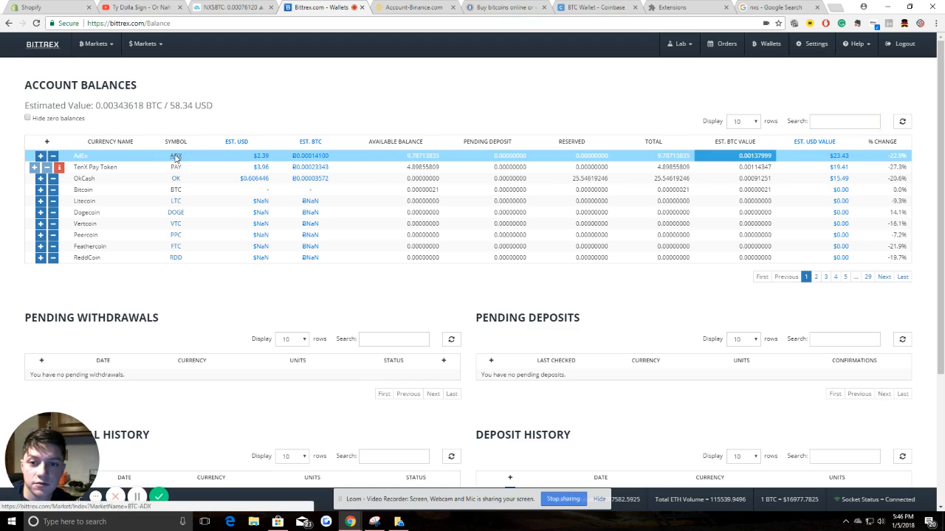
pyautogui.click(176, 158)
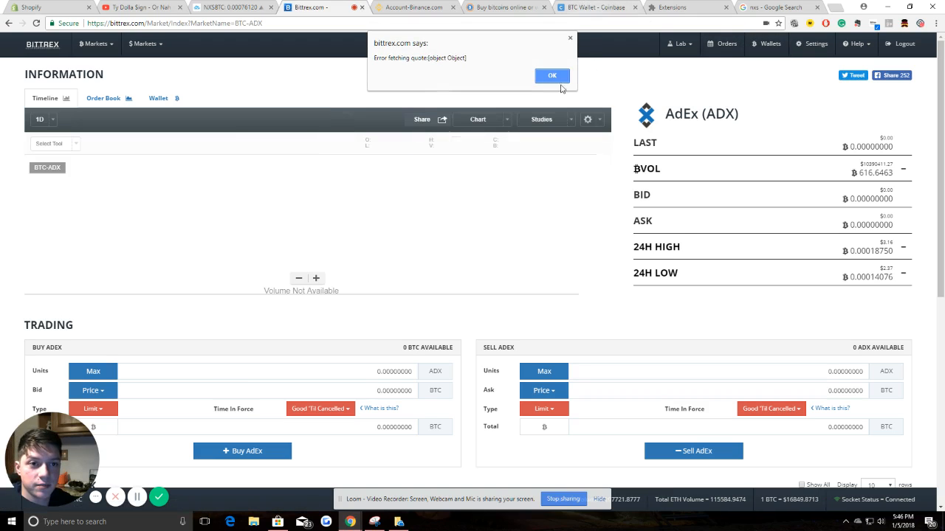
pyautogui.click(570, 38)
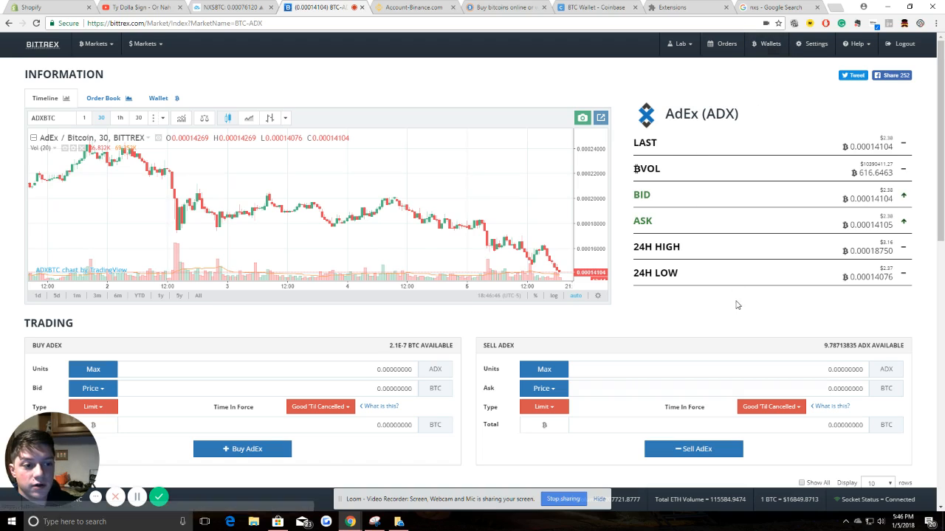
# Step: Place and confirm a limit sell order for the maximum ADX balance at the last price of 0.00014105 BTC, and check the open order
pyautogui.scroll(-4, 487, 389)
pyautogui.scroll(2, 438, 268)
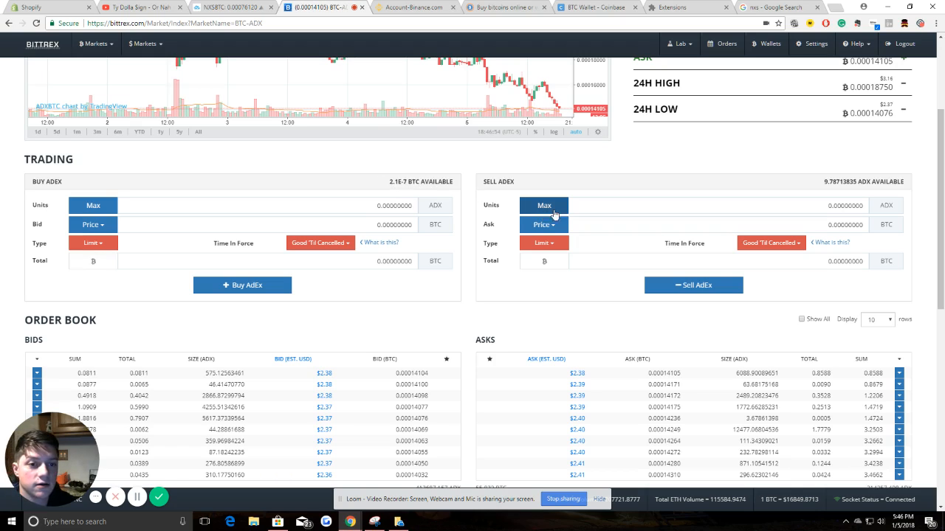
pyautogui.click(557, 206)
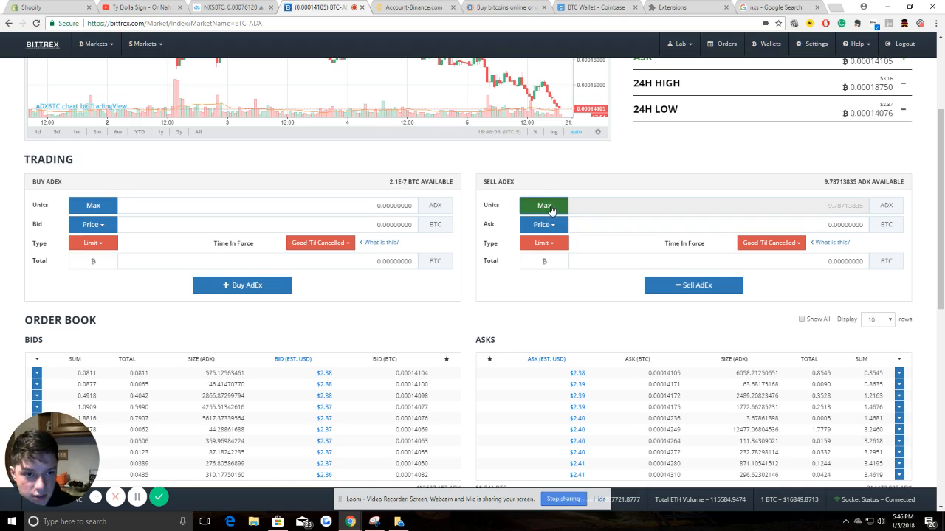
pyautogui.click(547, 225)
pyautogui.click(542, 243)
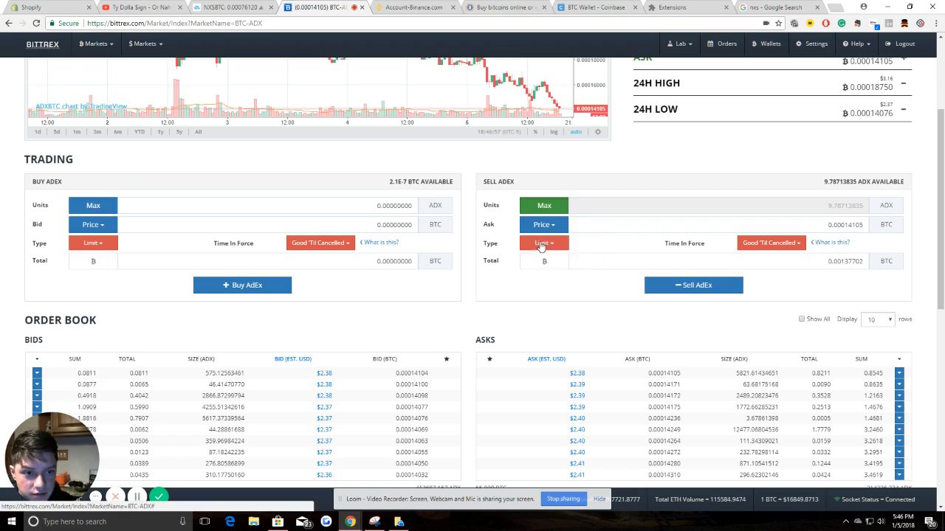
pyautogui.click(694, 287)
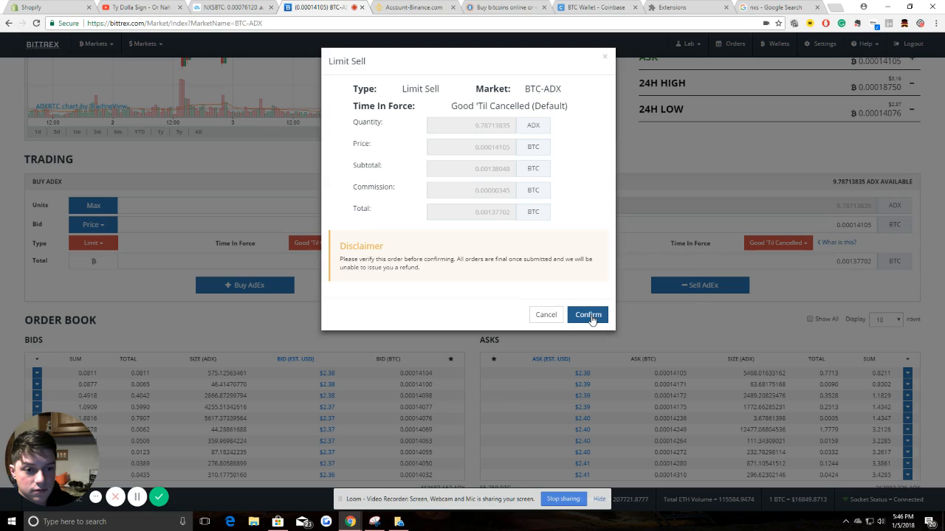
pyautogui.click(590, 317)
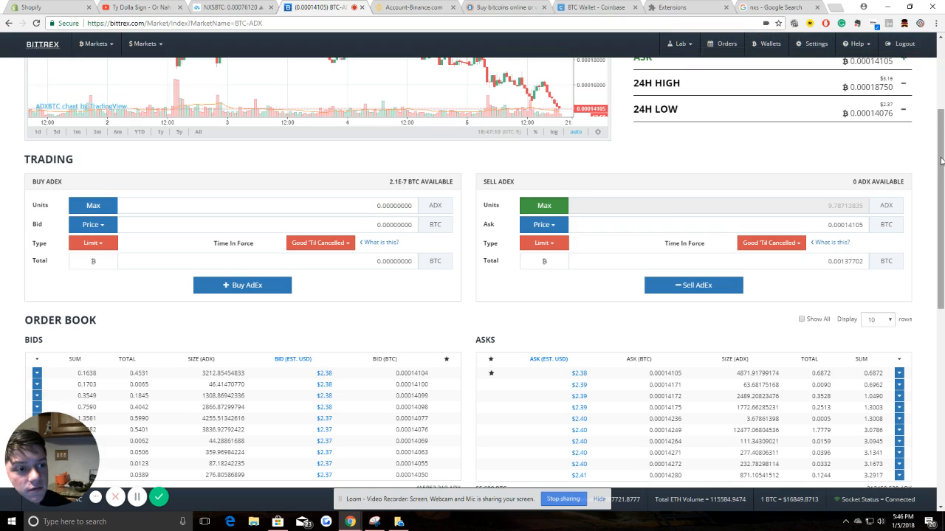
pyautogui.moveTo(941, 161); pyautogui.dragTo(941, 202)
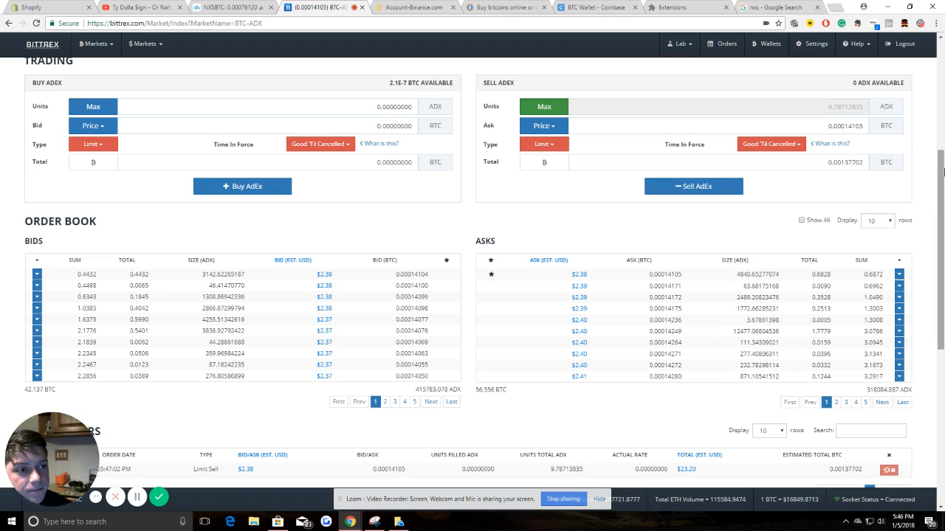
pyautogui.scroll(3, 879, 204)
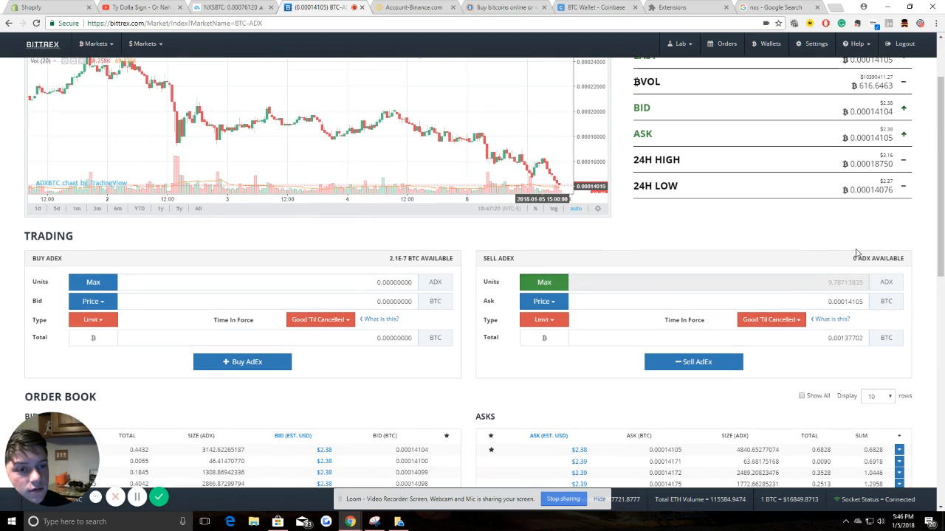
# Step: Cancel the open ADX limit sell order
pyautogui.moveTo(943, 249)
pyautogui.mouseDown()
pyautogui.moveTo(943, 382)
pyautogui.moveTo(942, 234)
pyautogui.mouseUp()
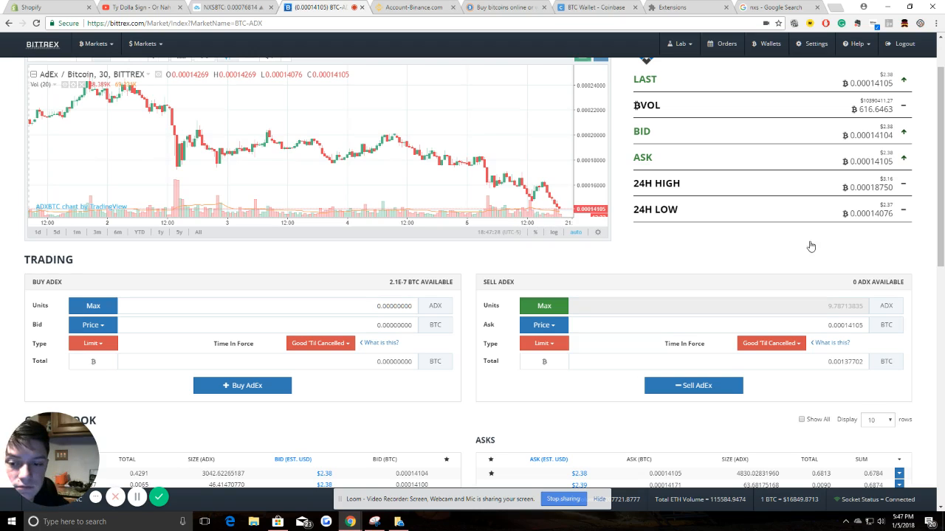
pyautogui.scroll(-3, 838, 277)
pyautogui.scroll(4, 819, 262)
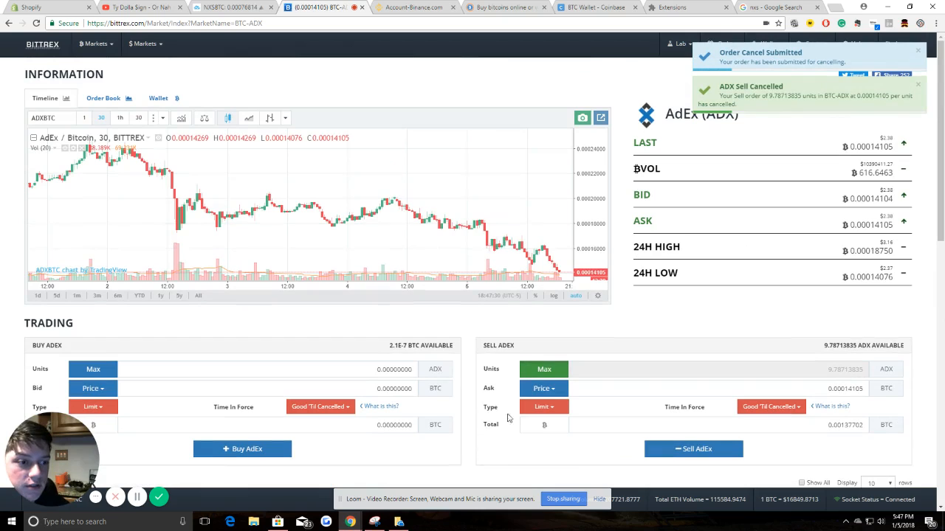
# Step: Place and confirm a new limit sell order for the maximum ADX balance at 0.00014105 BTC, and dismiss the Facebook notification
pyautogui.click(536, 392)
pyautogui.click(539, 409)
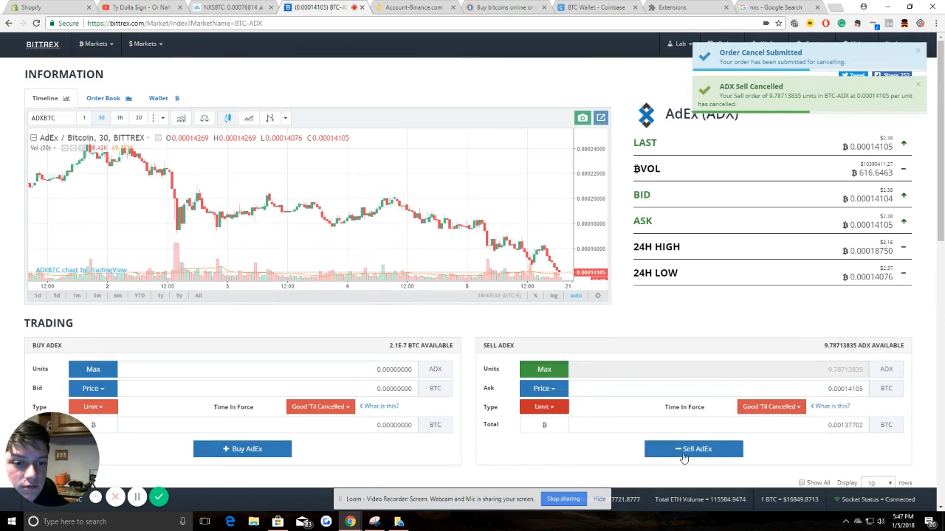
pyautogui.click(684, 453)
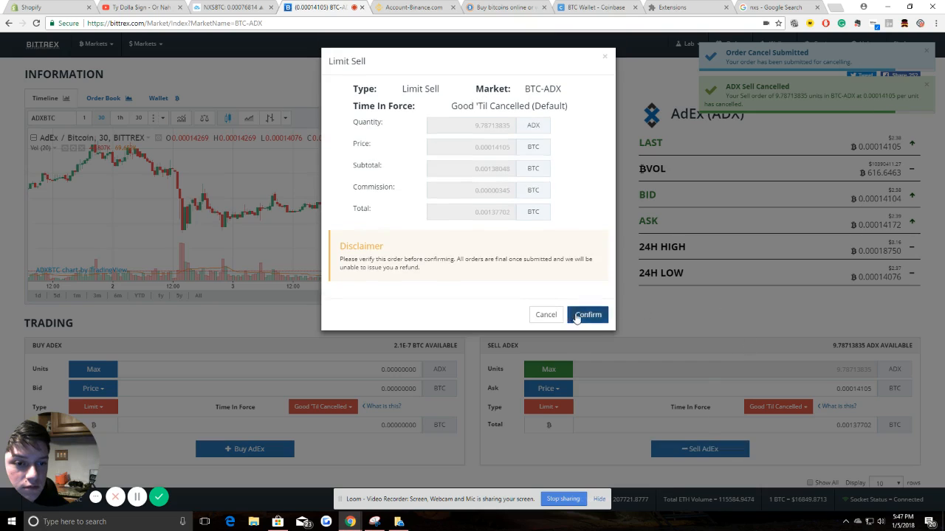
pyautogui.click(602, 315)
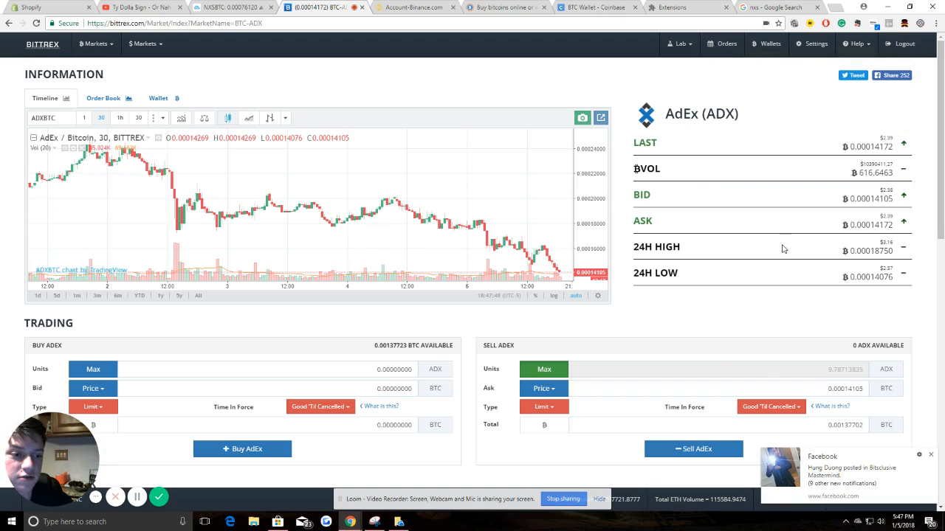
pyautogui.click(933, 456)
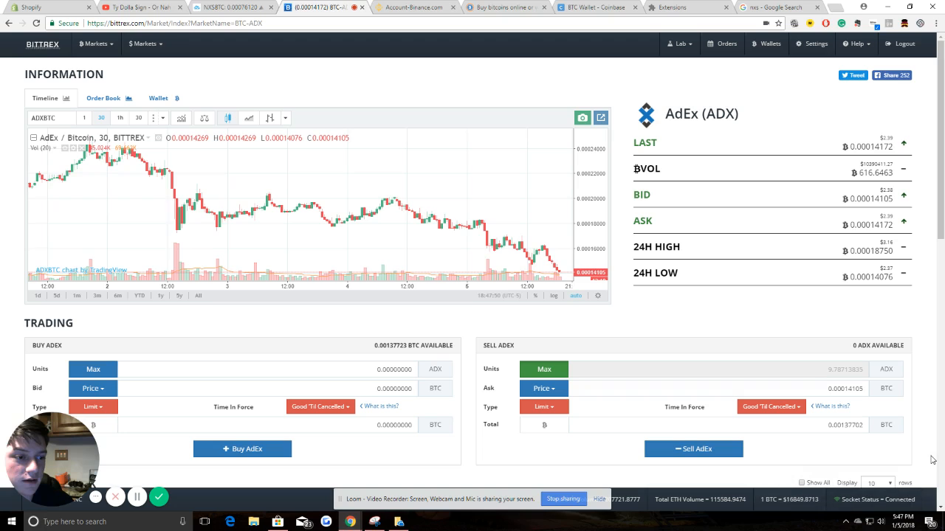
# Step: Demonstrate setting the AdEx sell ask to the last price, updating it as the market moves until it is 0.00014175 BTC
pyautogui.scroll(-2, 880, 326)
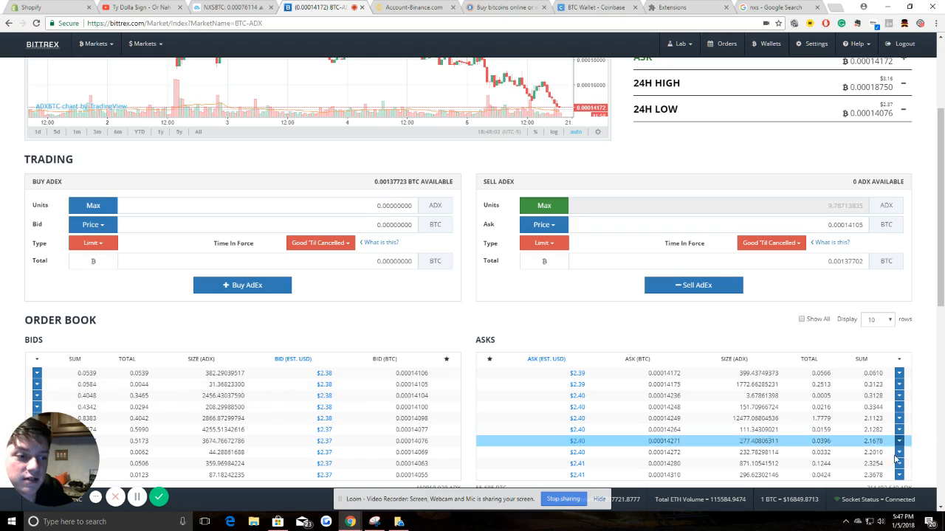
pyautogui.click(543, 225)
pyautogui.click(531, 244)
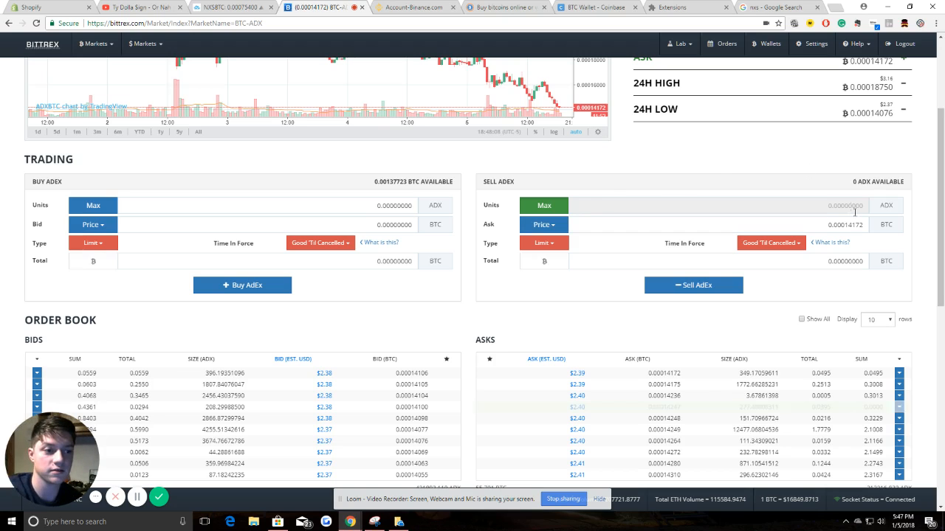
pyautogui.click(542, 229)
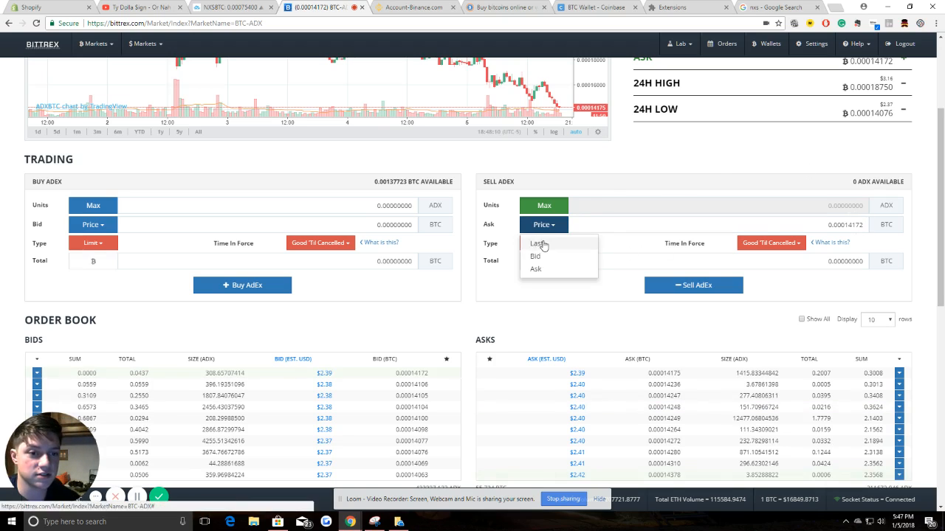
pyautogui.click(538, 243)
pyautogui.click(553, 231)
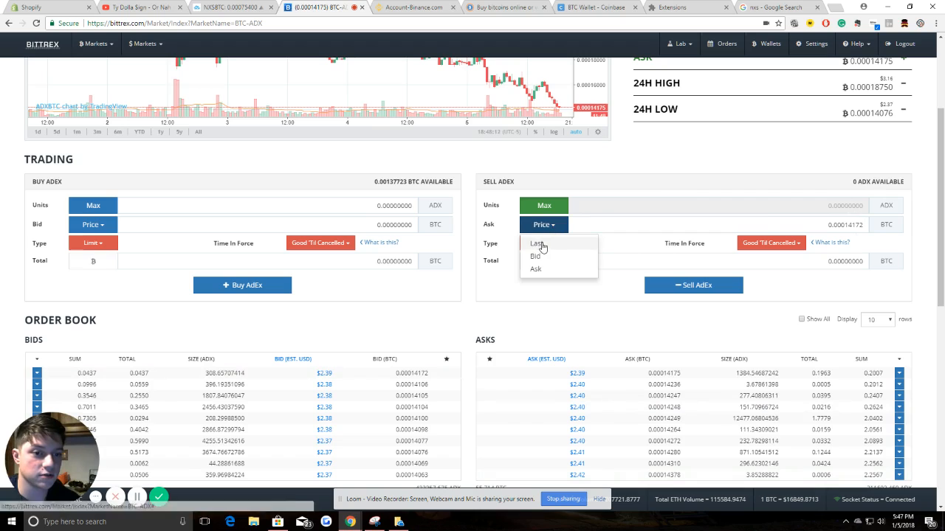
pyautogui.click(536, 246)
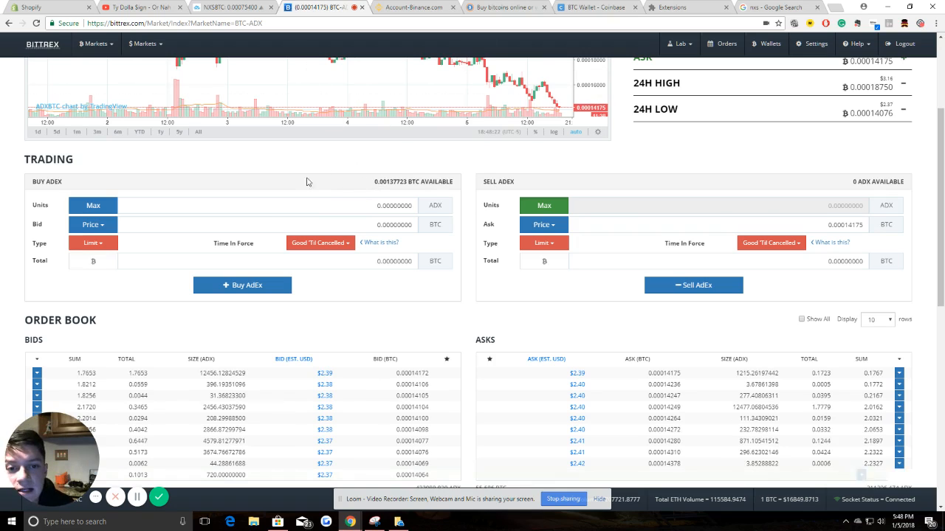
# Step: Open the wallet balances, search the Bitcoin markets for nxt and open the NXT market
pyautogui.scroll(1, 238, 246)
pyautogui.scroll(2, 238, 246)
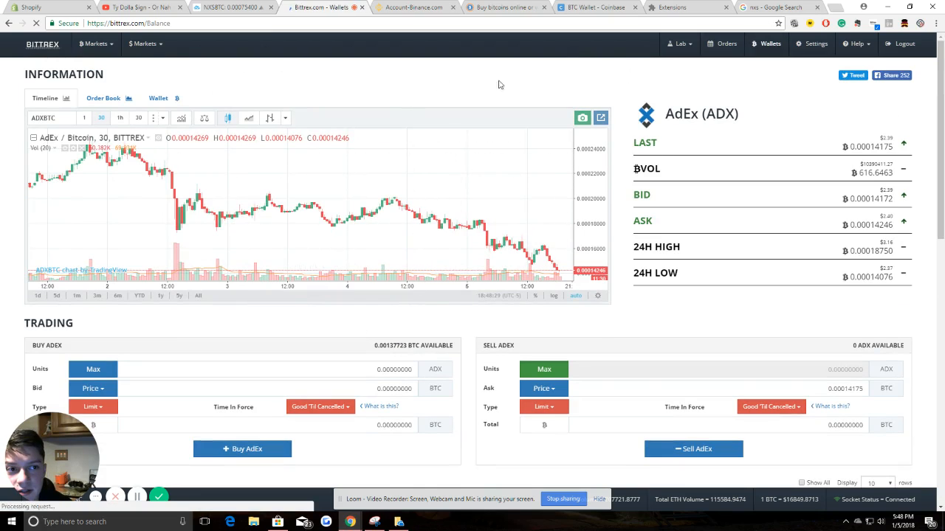
pyautogui.click(96, 44)
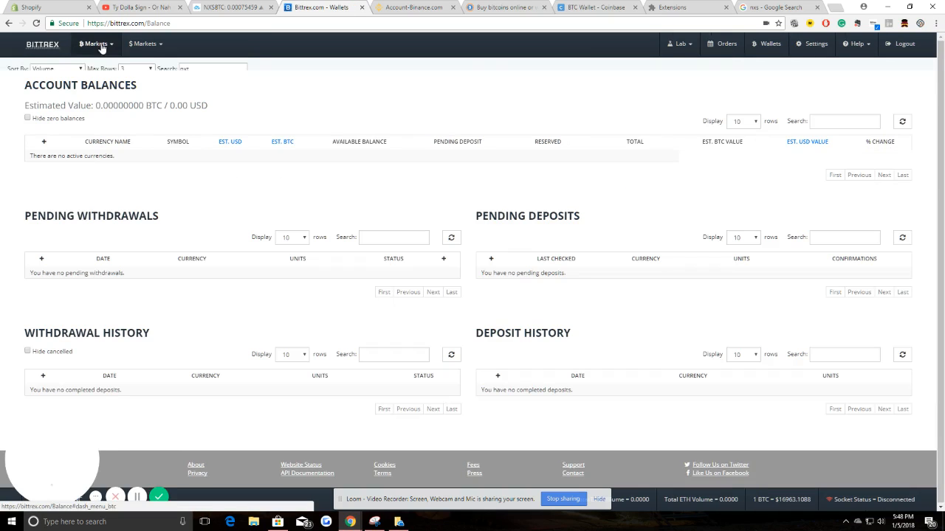
pyautogui.click(203, 68)
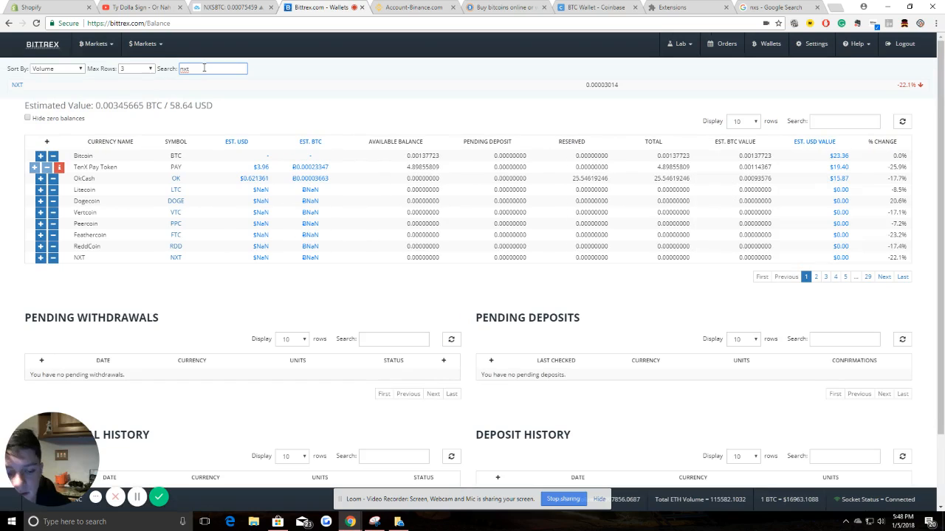
pyautogui.press('BackSpace')
pyautogui.write('s')
pyautogui.press('BackSpace')
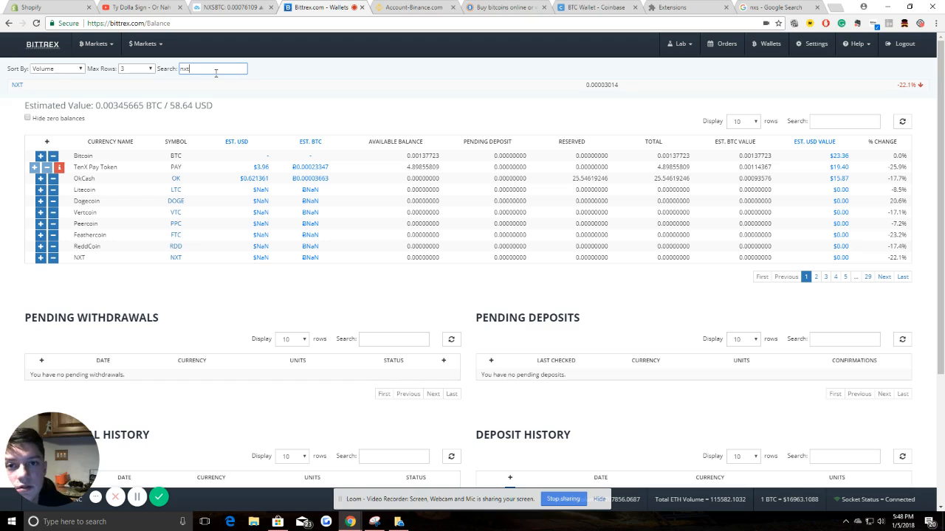
pyautogui.click(21, 87)
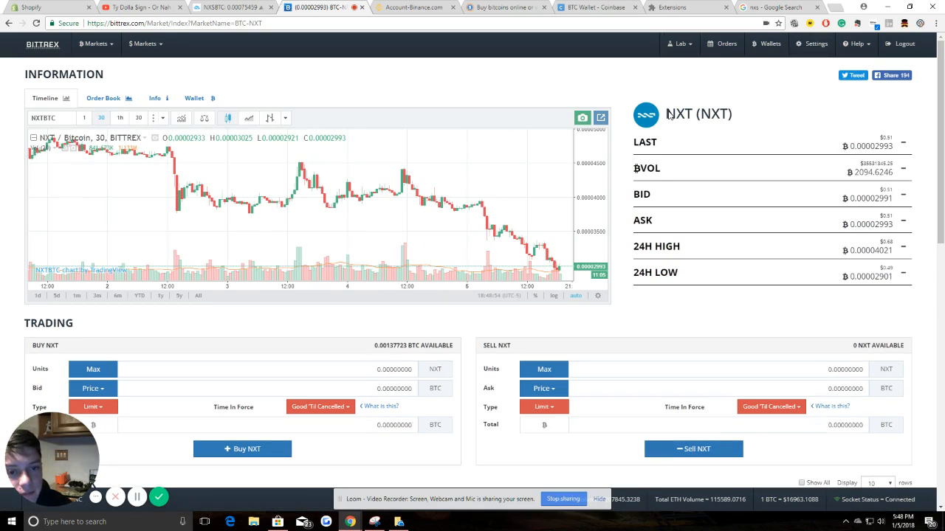
# Step: Place and confirm a limit buy order for the maximum NXT at the last price of 0.00002993 BTC, and check the refreshed wallet balances
pyautogui.scroll(-2, 683, 281)
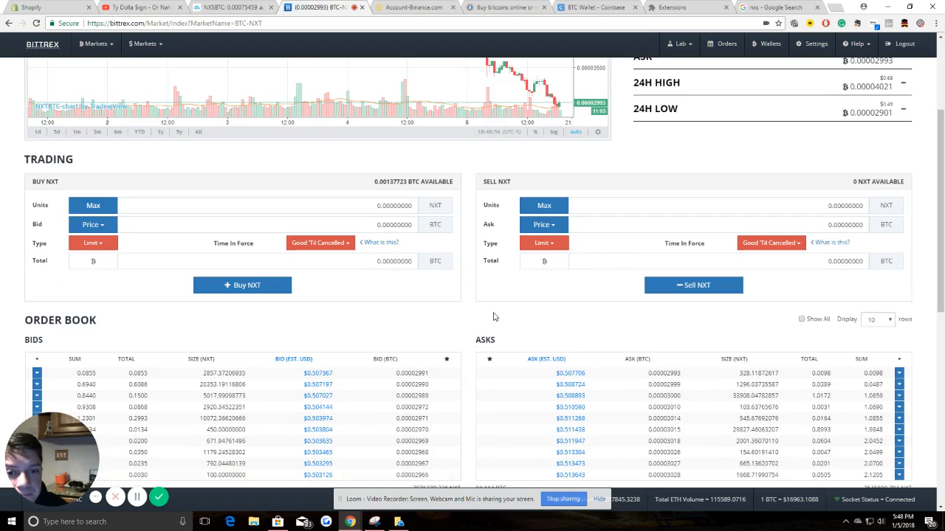
pyautogui.click(88, 227)
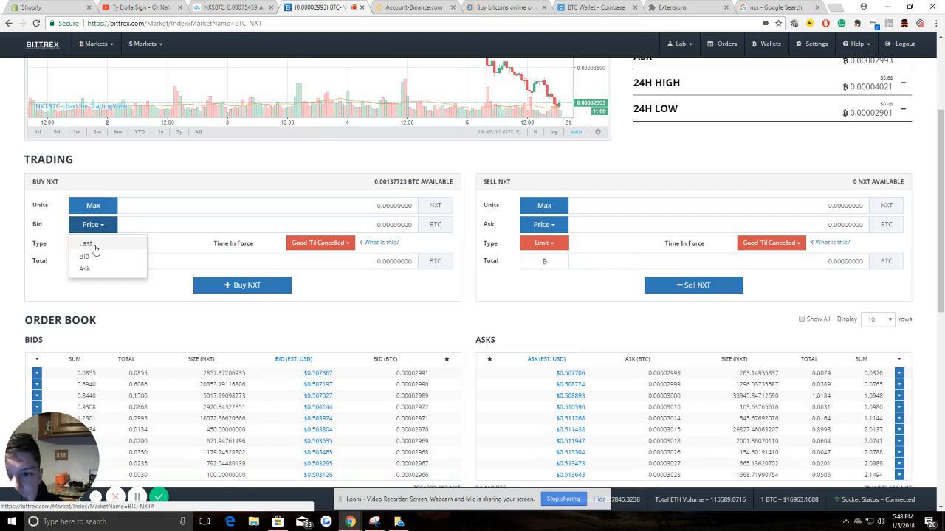
pyautogui.click(94, 247)
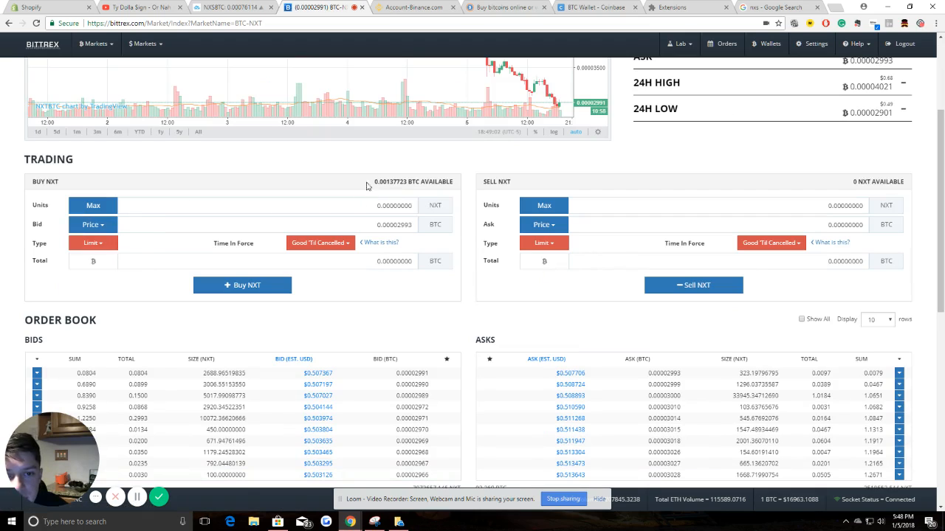
pyautogui.click(90, 207)
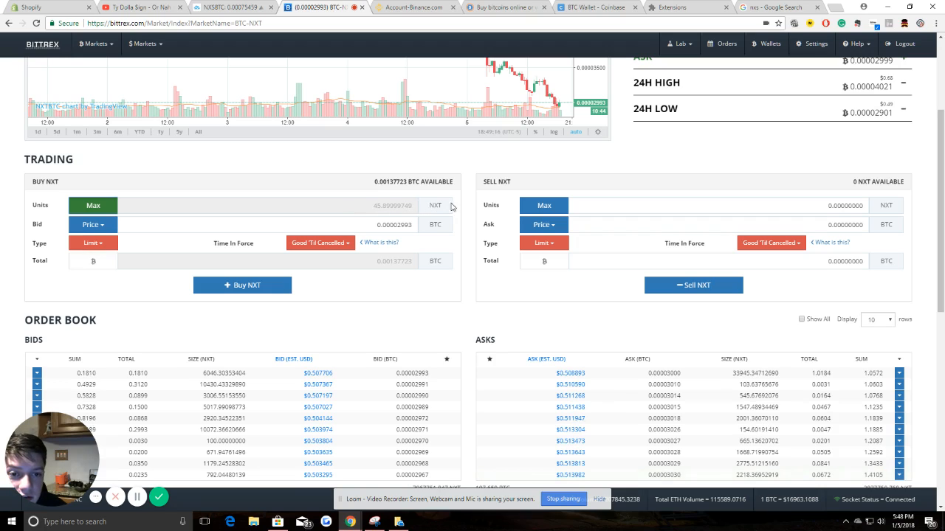
pyautogui.click(240, 287)
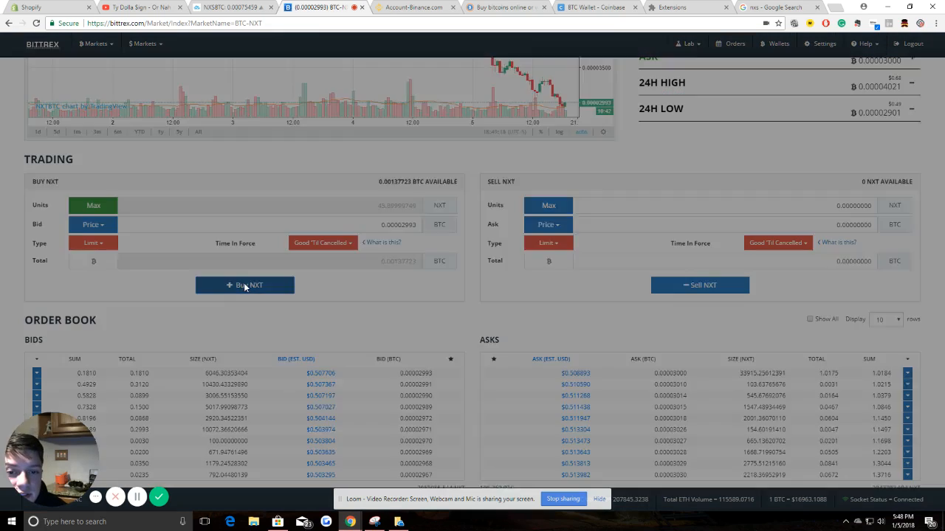
pyautogui.click(588, 316)
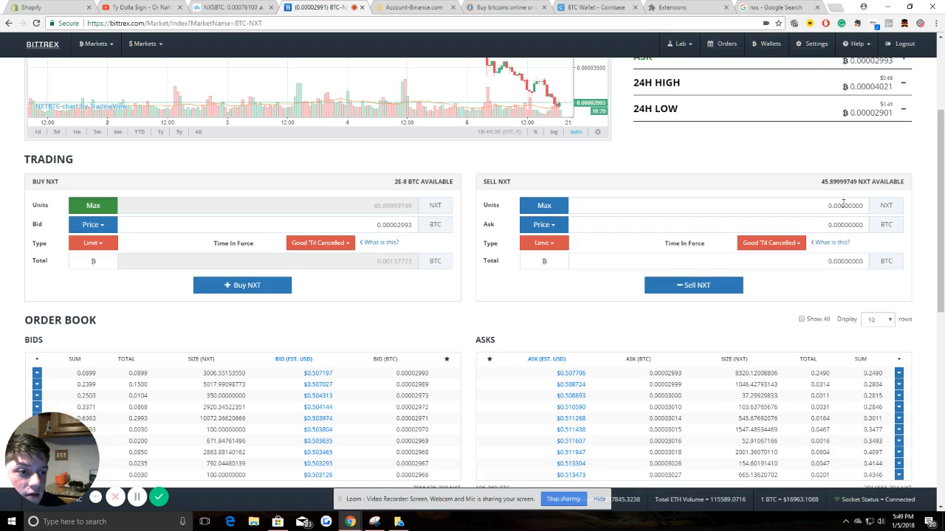
pyautogui.click(768, 43)
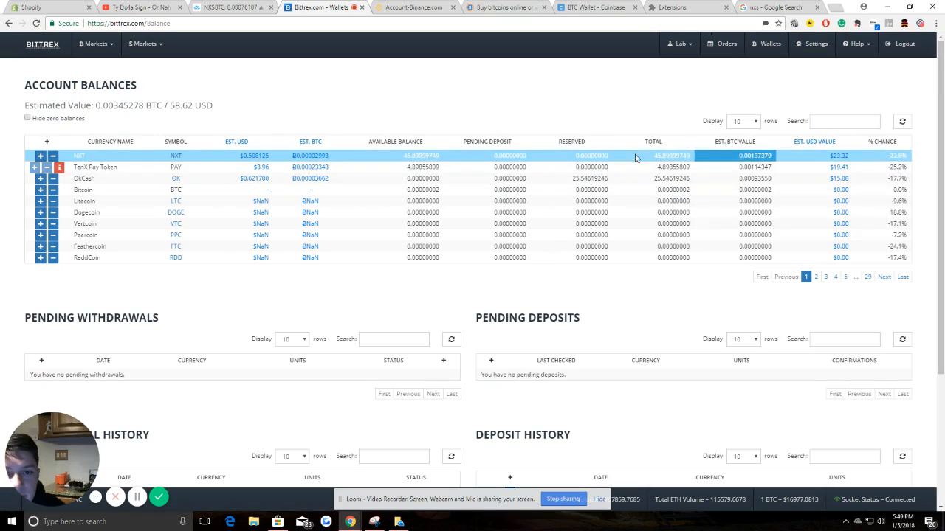
pyautogui.click(902, 122)
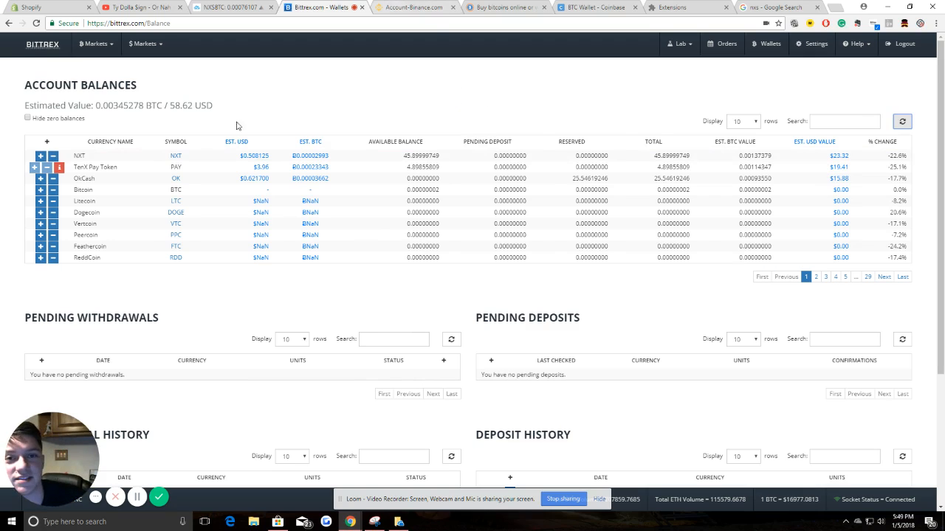
# Step: Switch to the TradingView chart, add the symbol NXT to the watchlist and open its chart
pyautogui.click(222, 7)
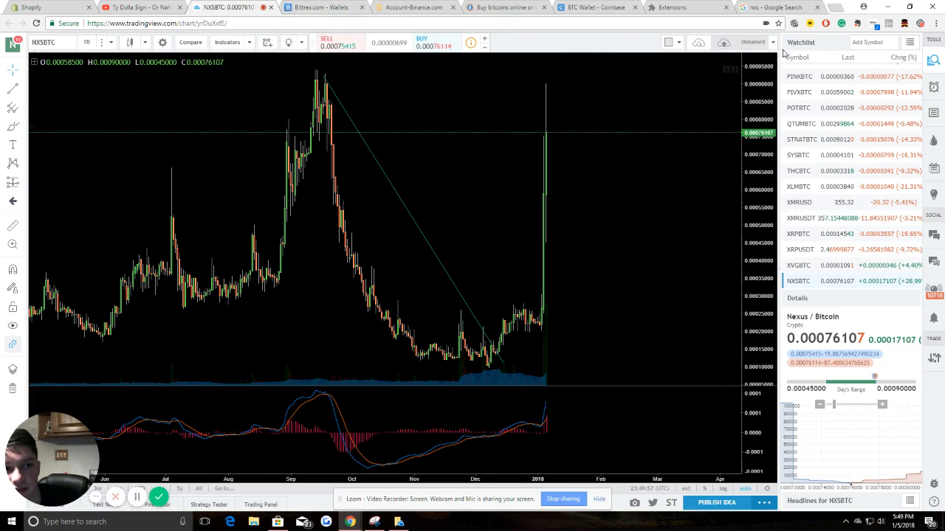
pyautogui.click(869, 37)
pyautogui.write('NXT')
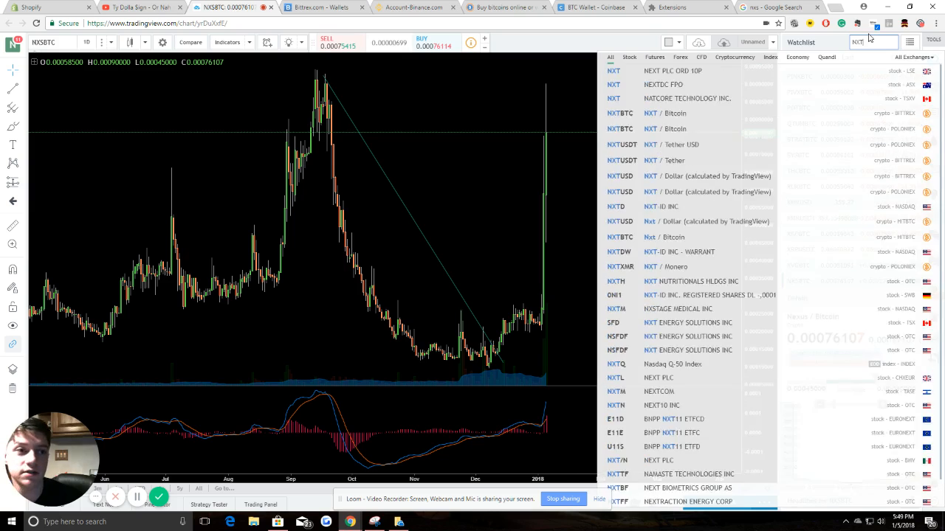
pyautogui.press('Return')
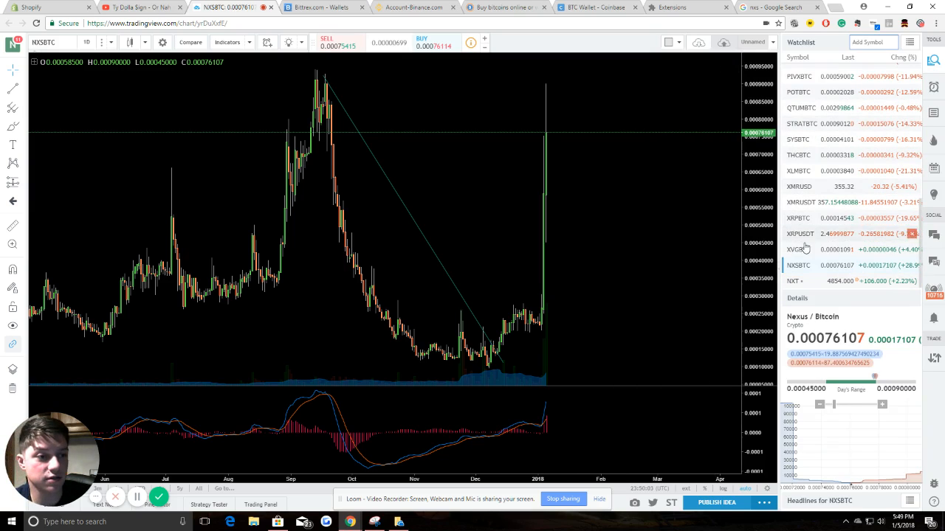
pyautogui.click(797, 284)
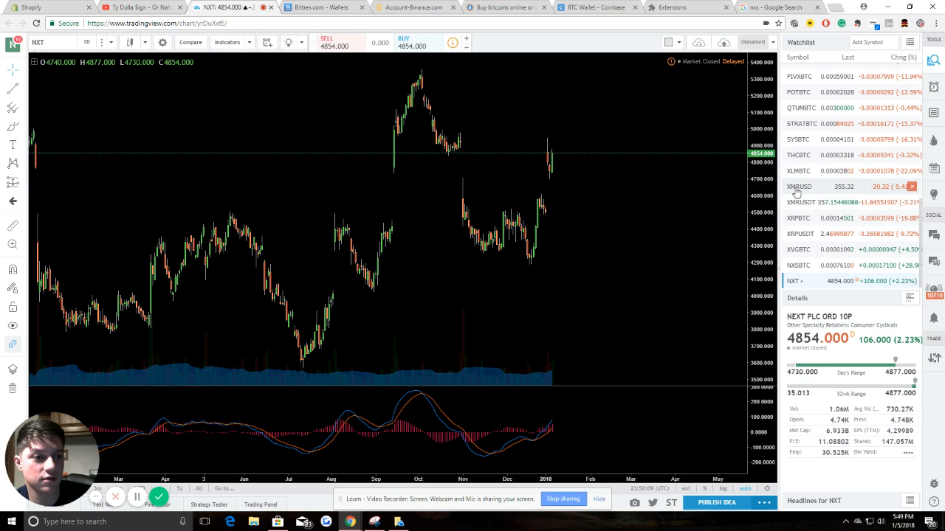
# Step: Open the NXTBTC chart from the existing watchlist entries to view the NXT / Bitcoin price
pyautogui.scroll(1, 892, 279)
pyautogui.scroll(-1, 893, 279)
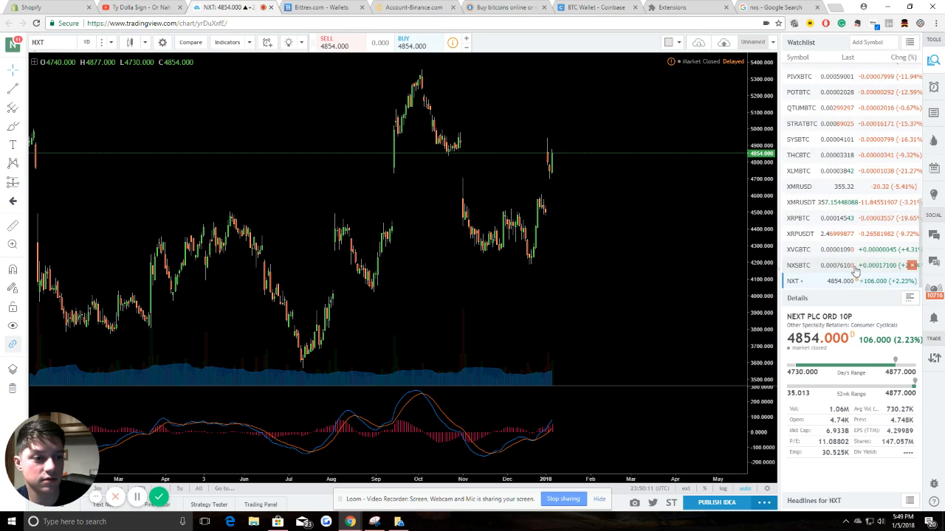
pyautogui.scroll(5, 812, 191)
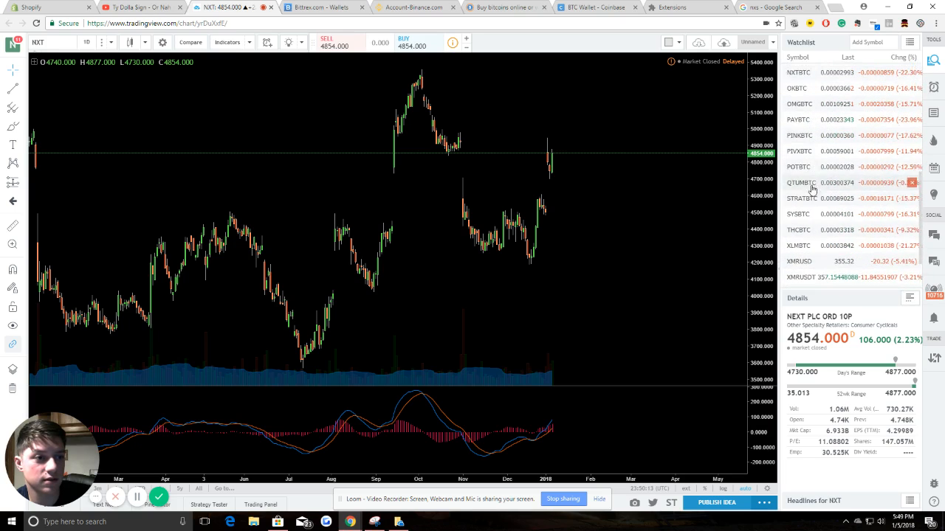
pyautogui.click(800, 96)
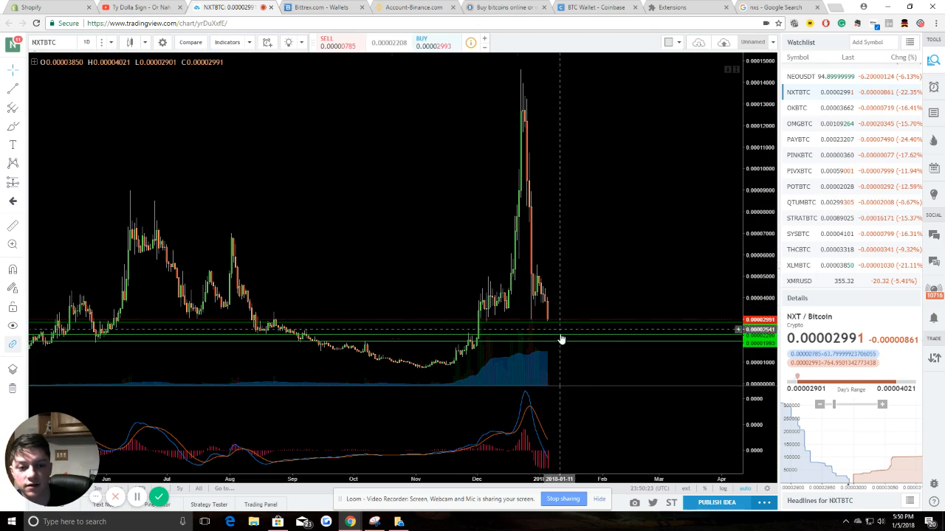
pyautogui.click(23, 109)
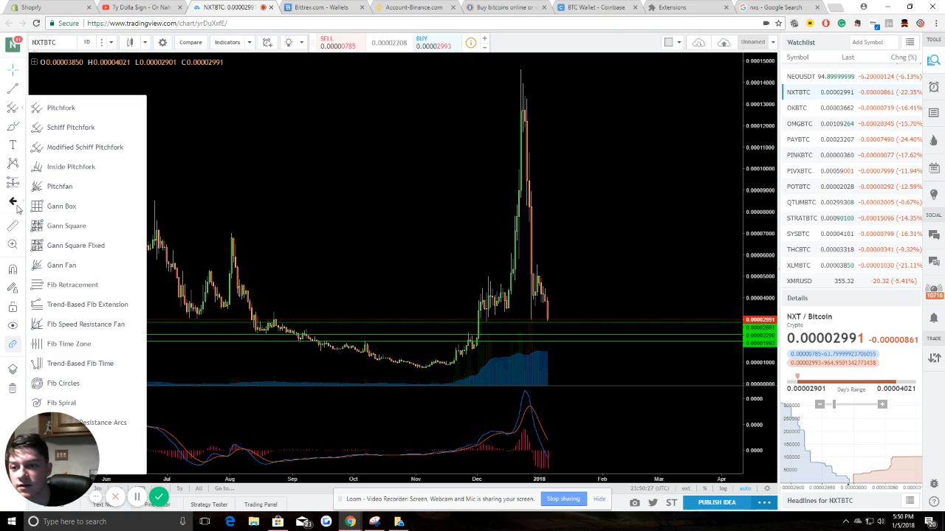
pyautogui.click(344, 243)
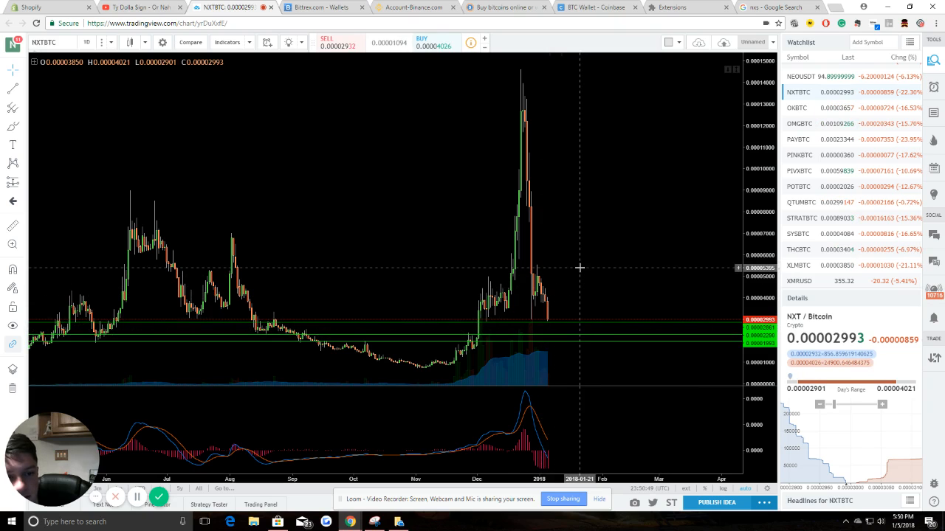
# Step: Switch to the BTC Wallet account page in Coinbase
pyautogui.click(764, 6)
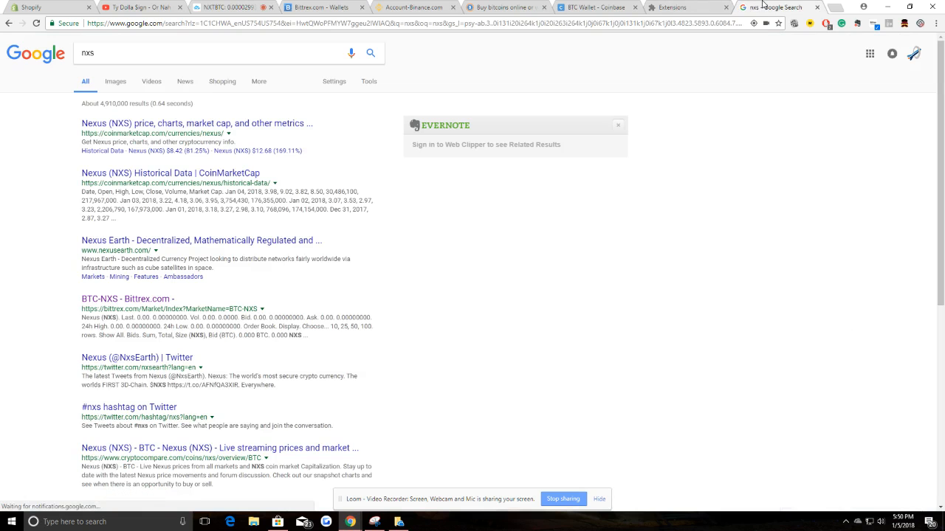
pyautogui.click(562, 6)
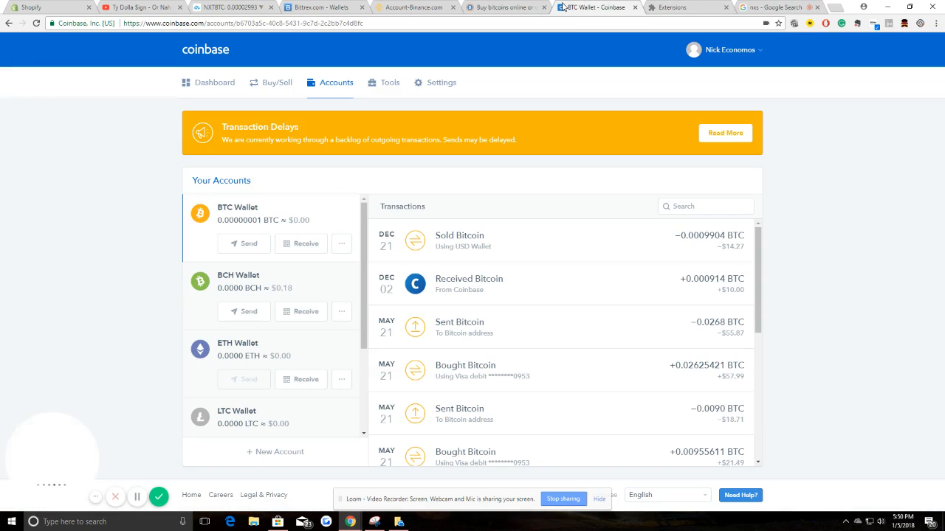
# Step: Switch to the TradingView NXTBTC chart and examine its price history from the spring run-up to the current drop
pyautogui.click(313, 6)
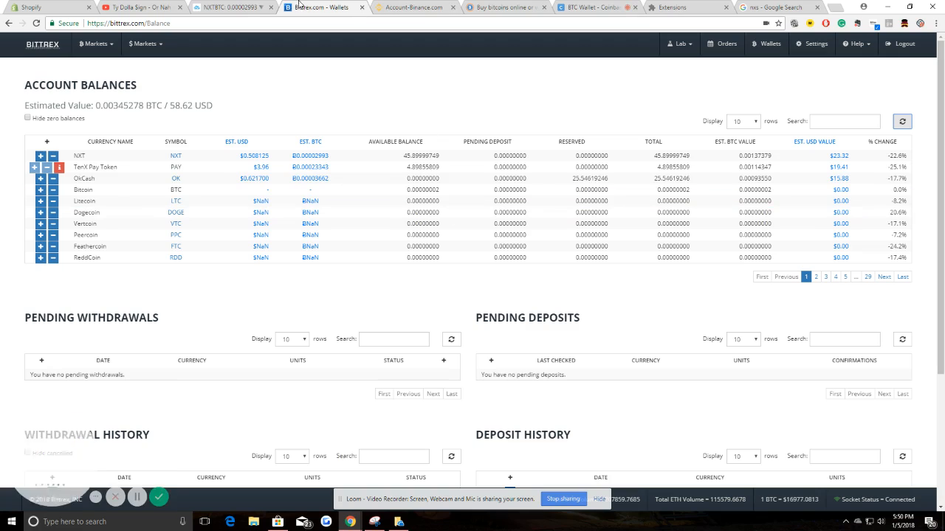
pyautogui.click(229, 7)
pyautogui.click(311, 6)
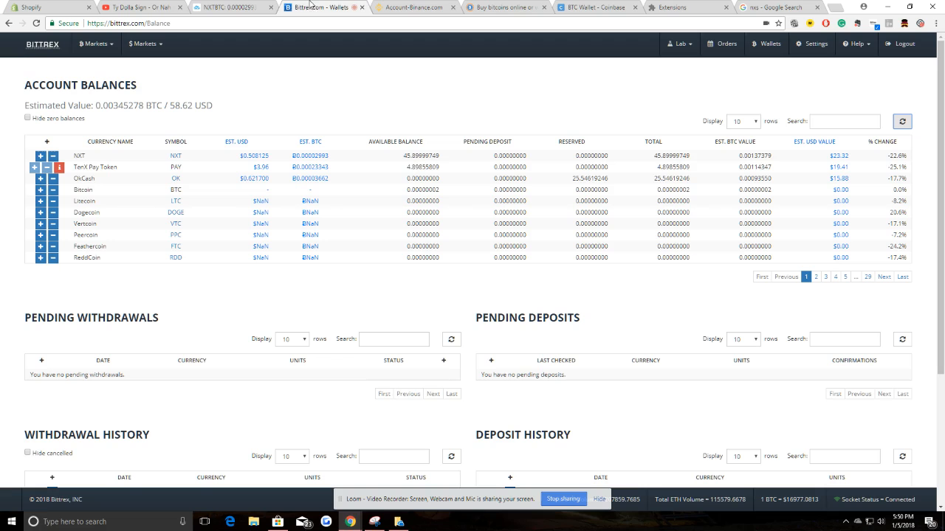
pyautogui.click(229, 6)
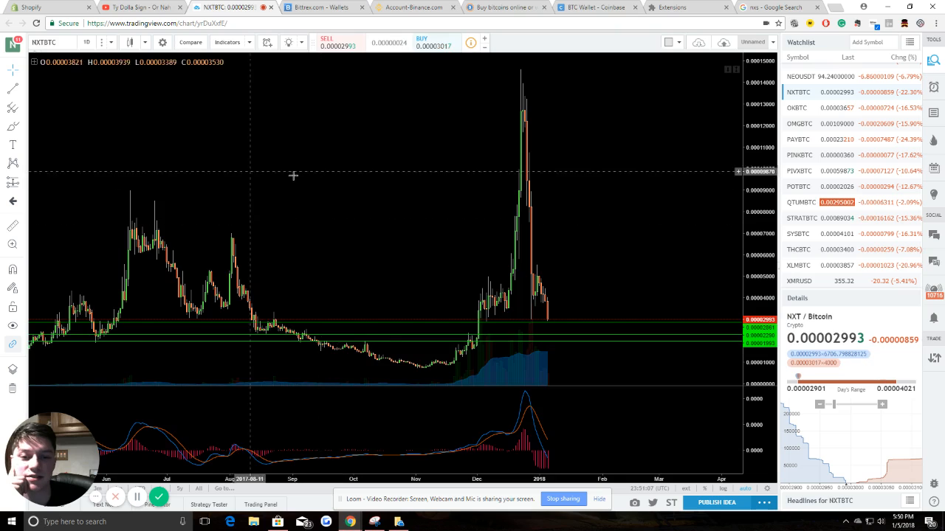
pyautogui.scroll(-4, 392, 173)
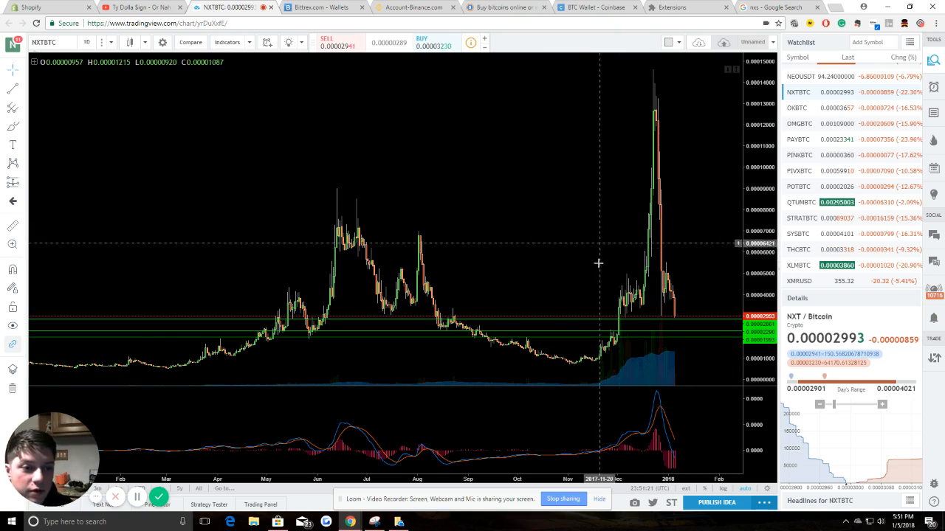
pyautogui.scroll(2, 619, 272)
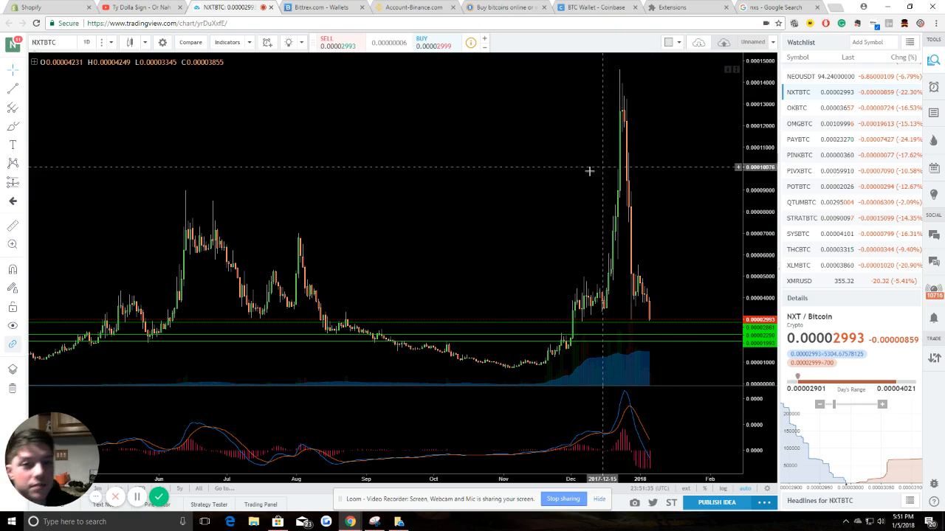
# Step: Switch to Bittrex, refresh the account balances on the wallets page and open the NXT market from them
pyautogui.click(306, 8)
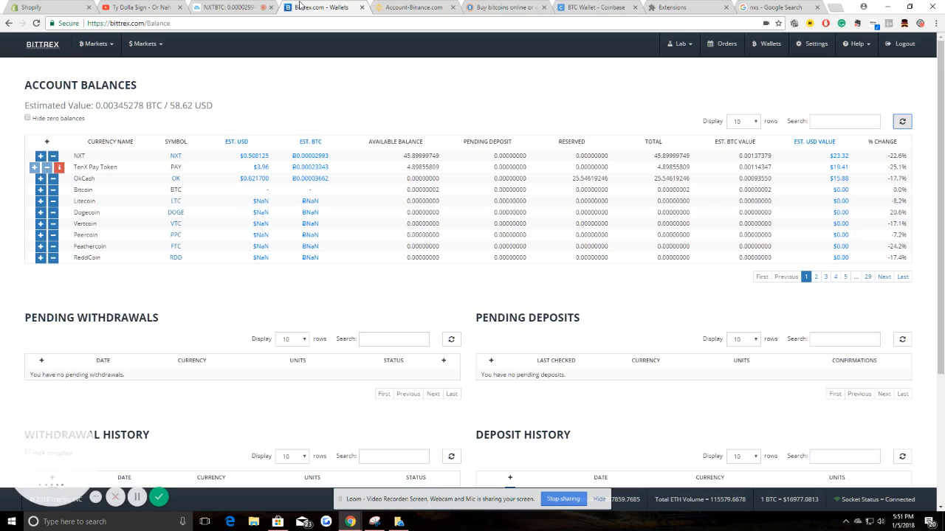
pyautogui.click(902, 122)
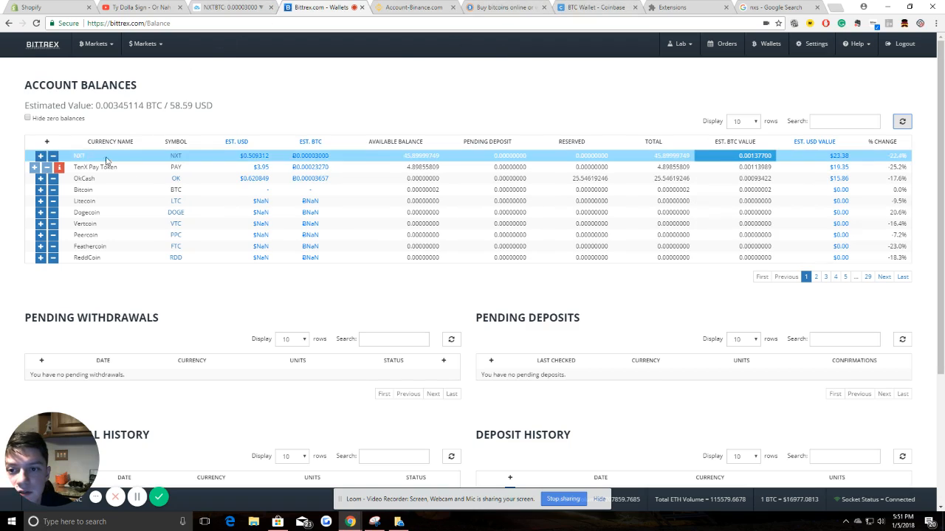
pyautogui.click(172, 156)
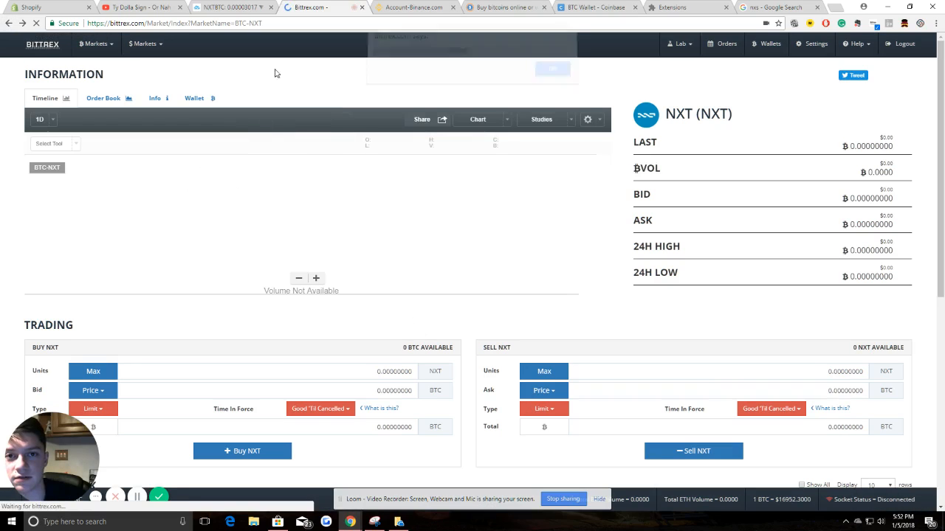
pyautogui.click(552, 77)
# Step: Return to the Bittrex wallets page and hide the zero balances
pyautogui.click(770, 44)
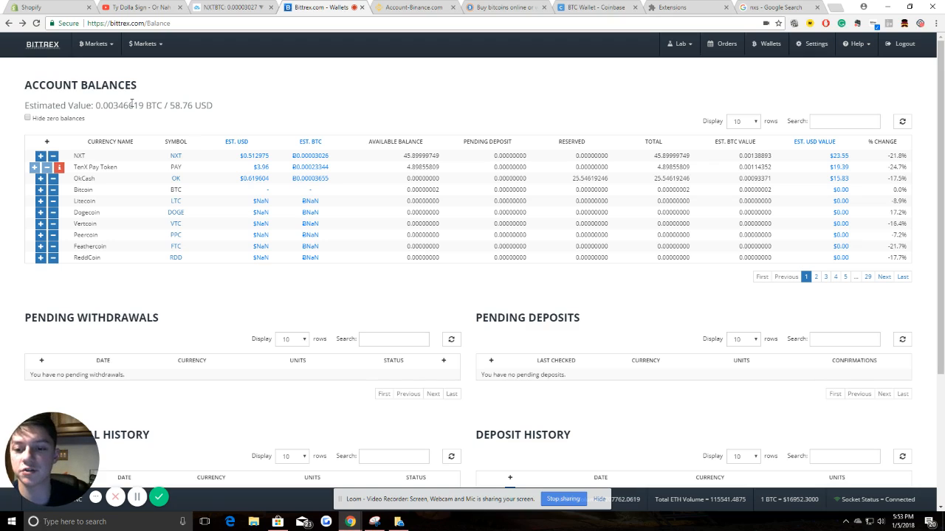
pyautogui.click(27, 118)
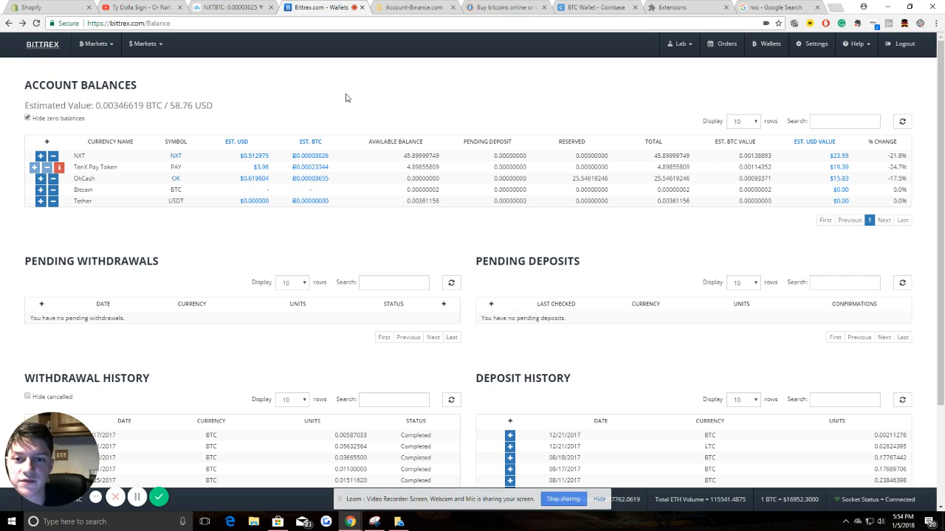
pyautogui.click(265, 169)
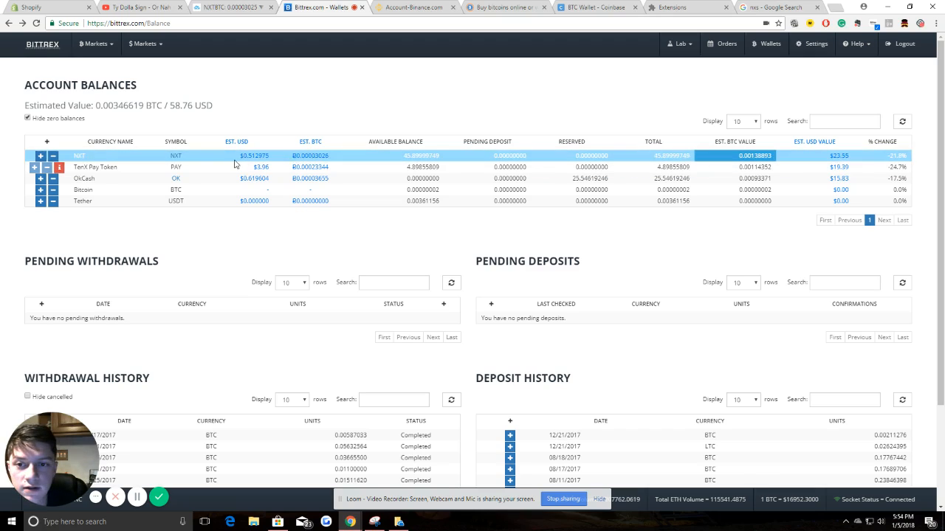
pyautogui.click(247, 7)
pyautogui.click(295, 7)
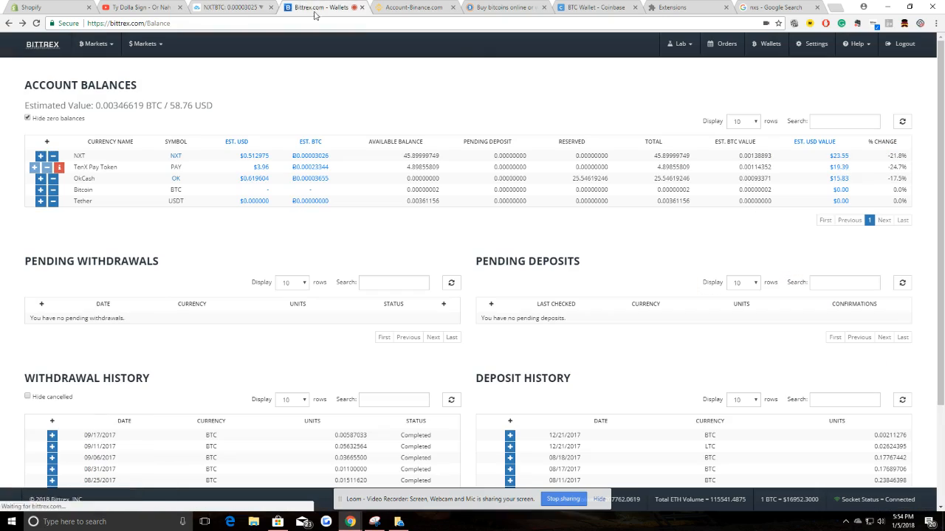
# Step: Open the NXT market from the wallet balances and reopen it through the Bitcoin markets list
pyautogui.click(175, 155)
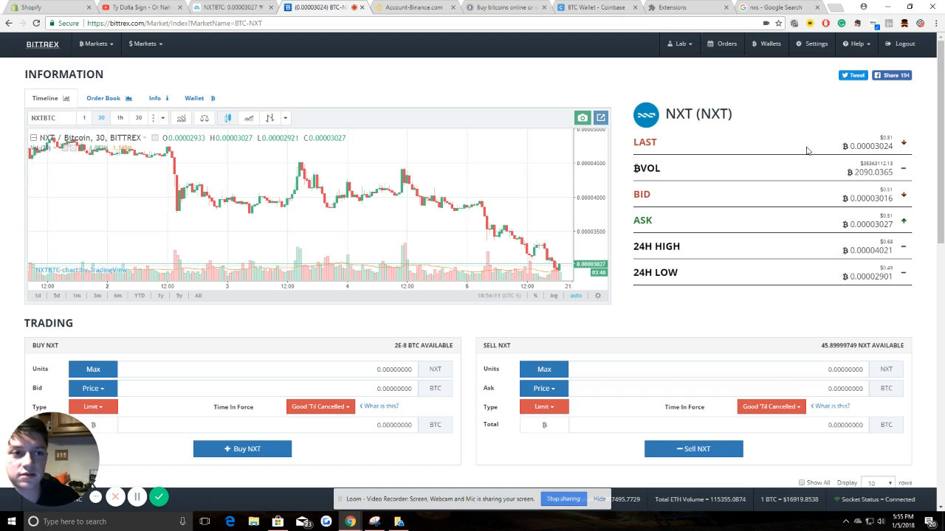
pyautogui.click(92, 49)
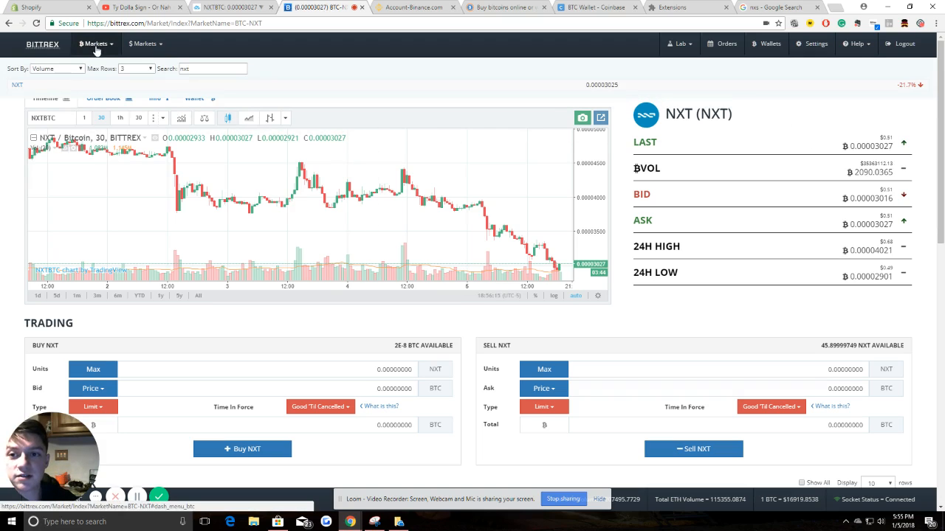
pyautogui.click(94, 49)
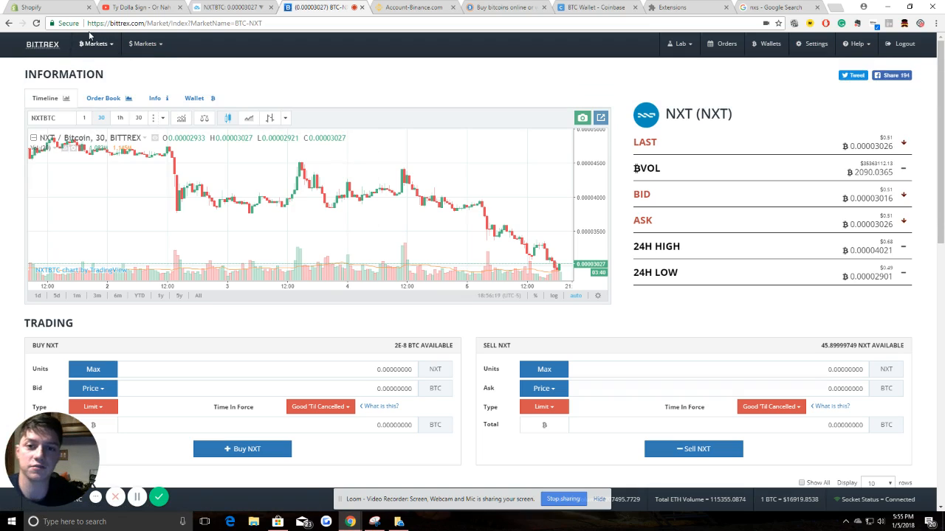
pyautogui.click(101, 47)
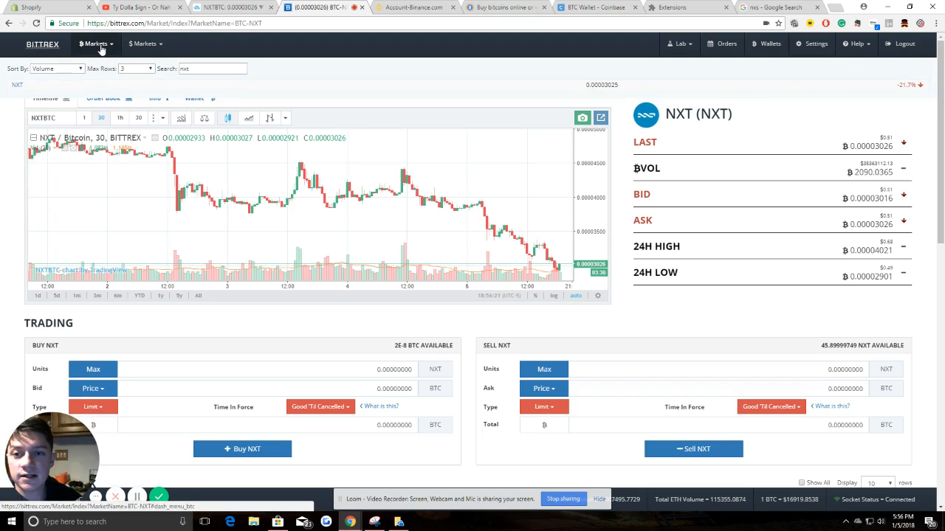
pyautogui.click(17, 87)
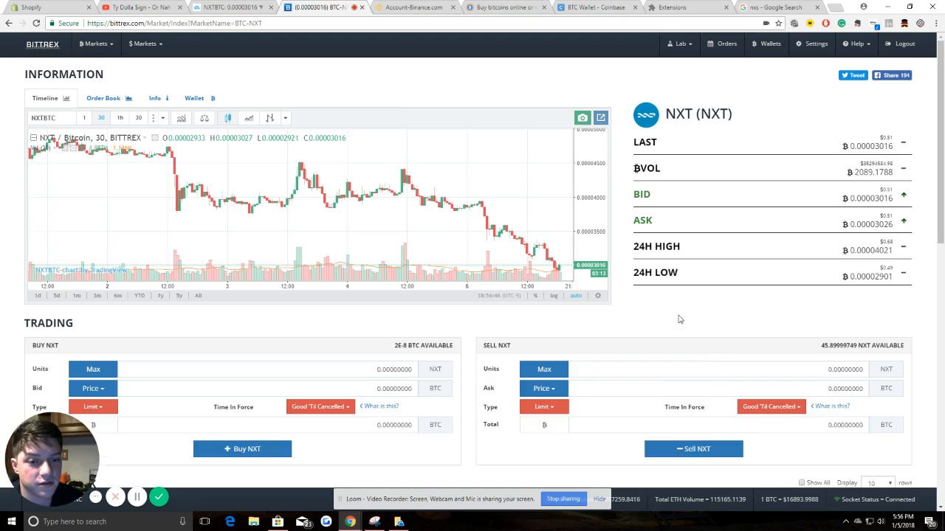
# Step: Fill in the Sell NXT order with the maximum units at the last price of 0.00003020 BTC
pyautogui.scroll(-4, 679, 320)
pyautogui.scroll(5, 675, 290)
pyautogui.scroll(-4, 664, 271)
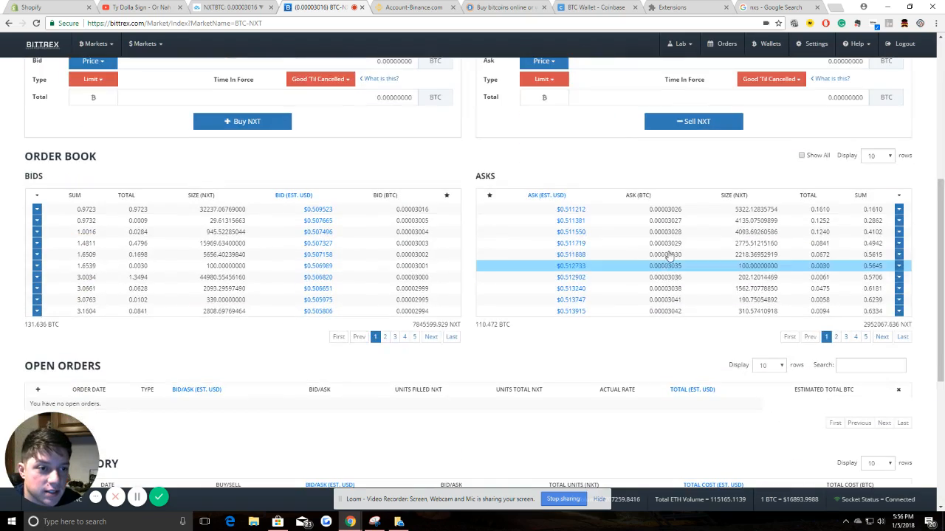
pyautogui.scroll(2, 667, 247)
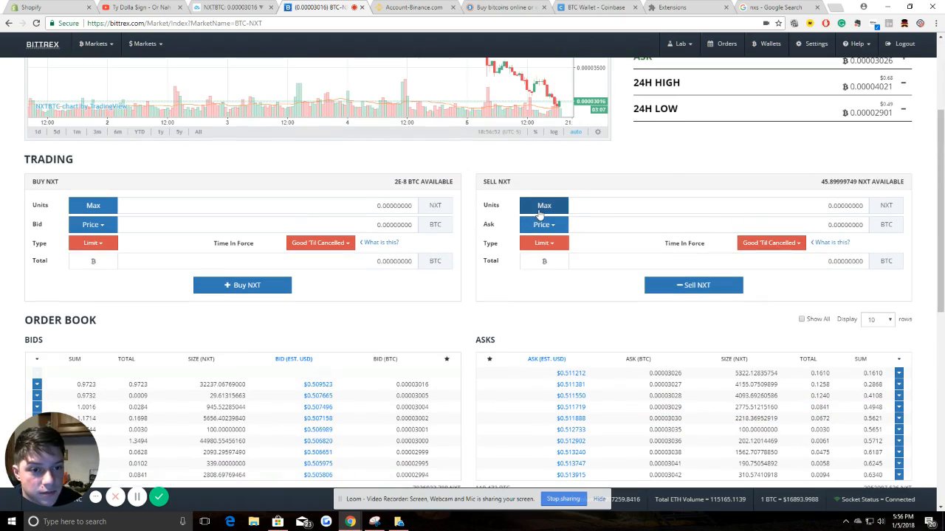
pyautogui.click(542, 205)
pyautogui.click(539, 227)
pyautogui.click(537, 244)
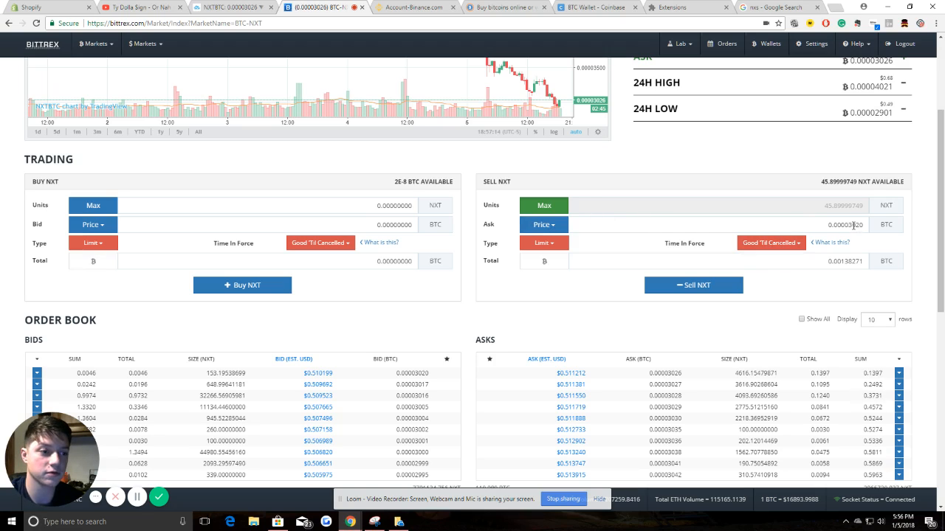
# Step: Try an ask price of 0.00006000 BTC in the NXT sell order and restore the last price
pyautogui.moveTo(854, 225); pyautogui.dragTo(891, 234)
pyautogui.press('BackSpace')
pyautogui.press('BackSpace')
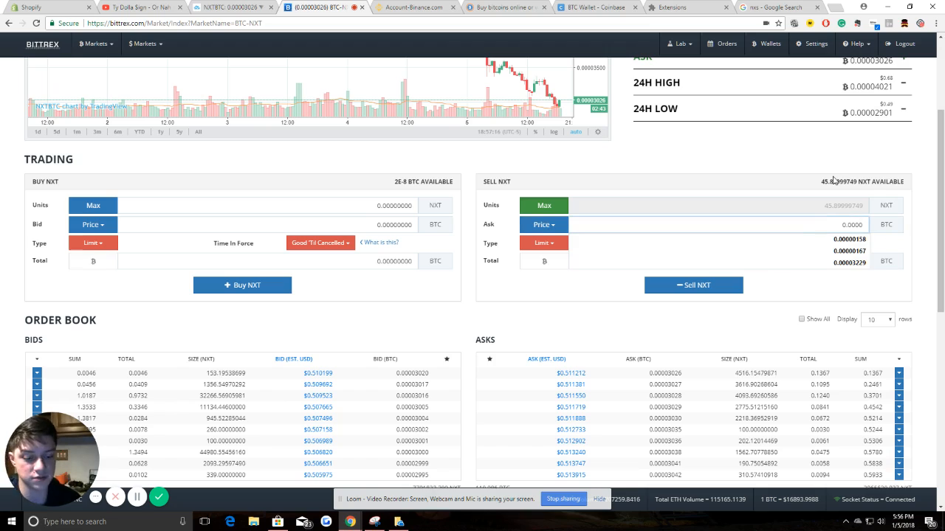
pyautogui.write('3')
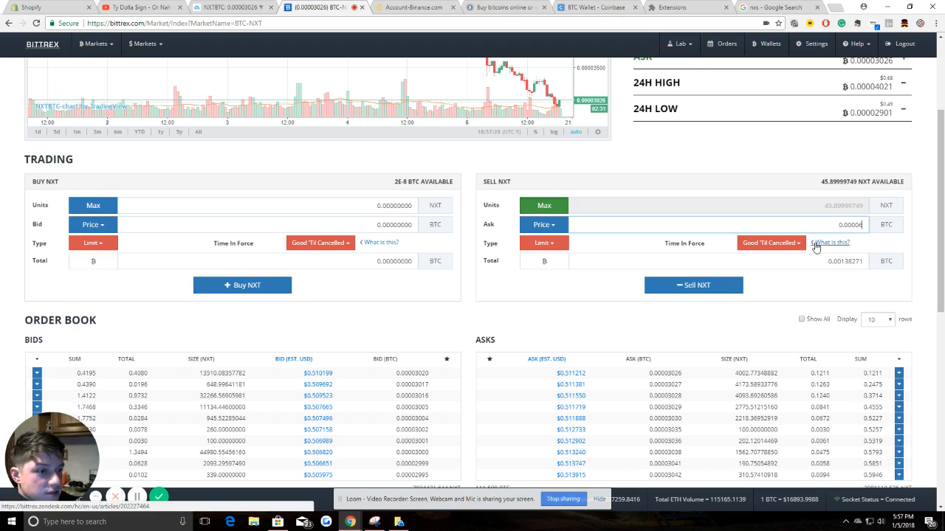
pyautogui.click(554, 225)
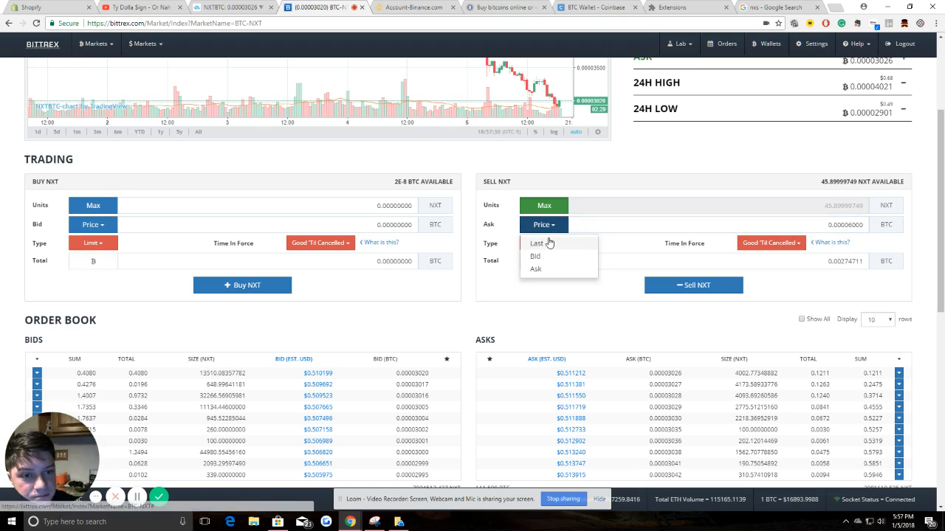
pyautogui.click(543, 244)
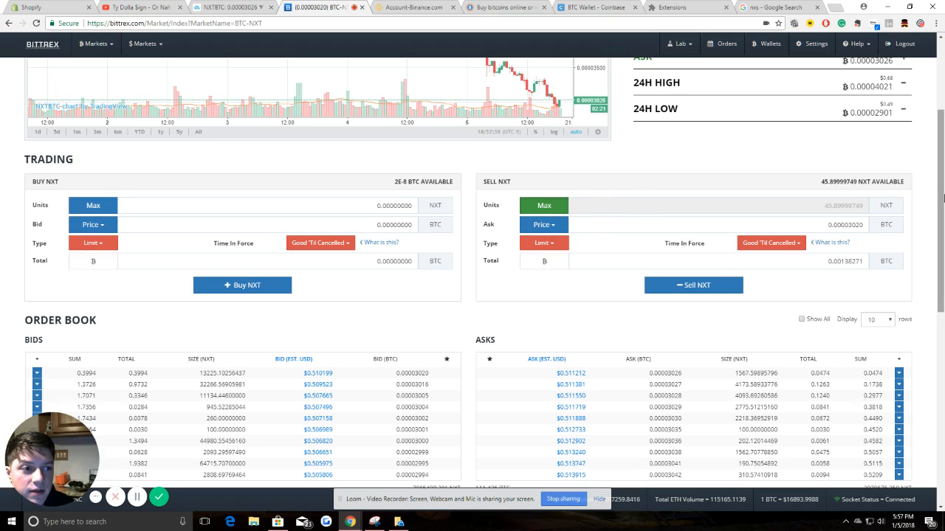
# Step: Examine the 30-minute NXTBTC chart on the market page over wider and narrower date ranges
pyautogui.moveTo(943, 185); pyautogui.dragTo(944, 114)
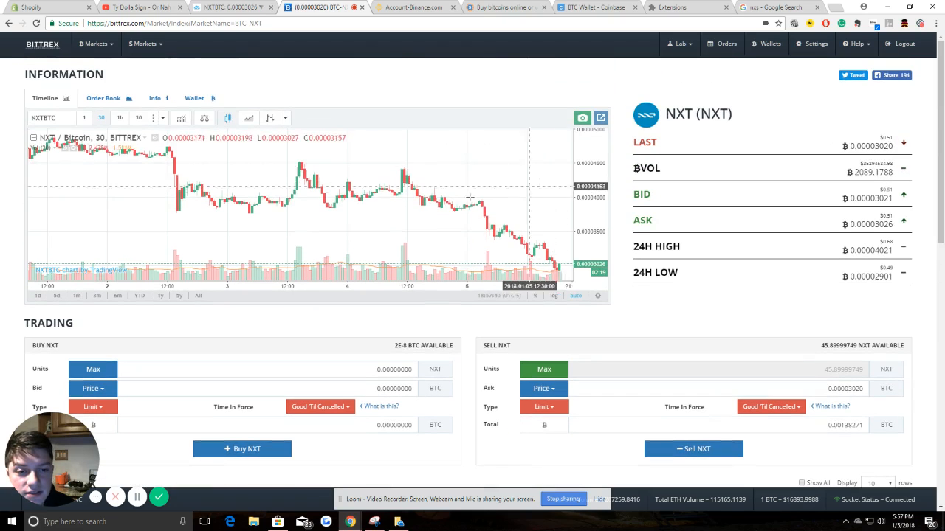
pyautogui.scroll(4, 461, 211)
pyautogui.scroll(-6, 462, 210)
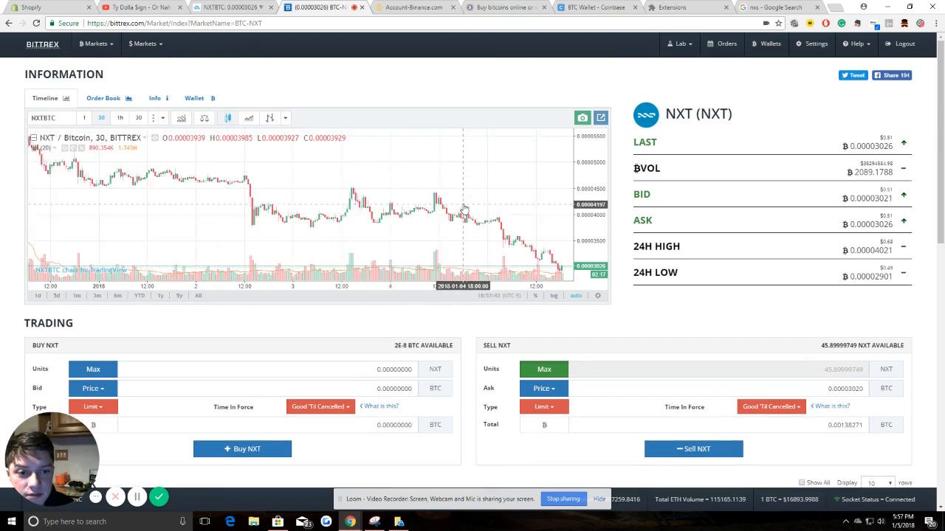
pyautogui.scroll(-4, 405, 186)
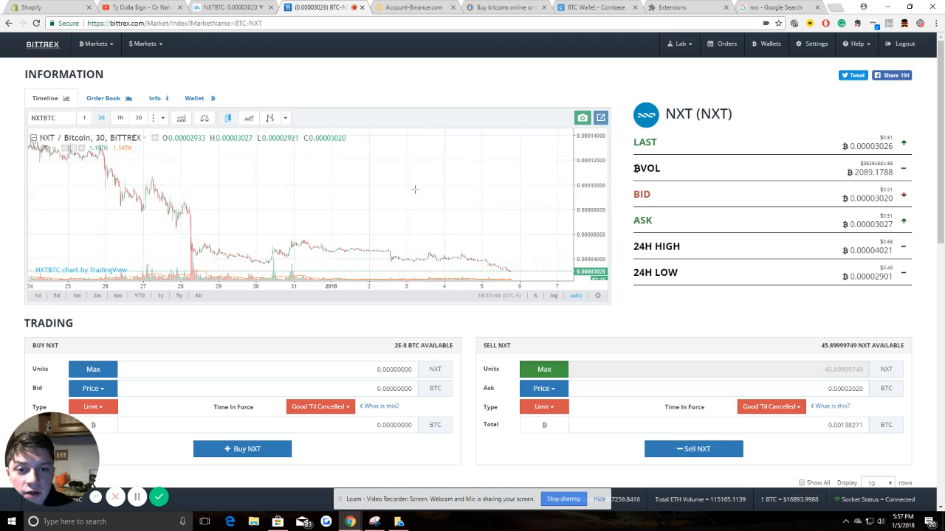
pyautogui.scroll(6, 443, 210)
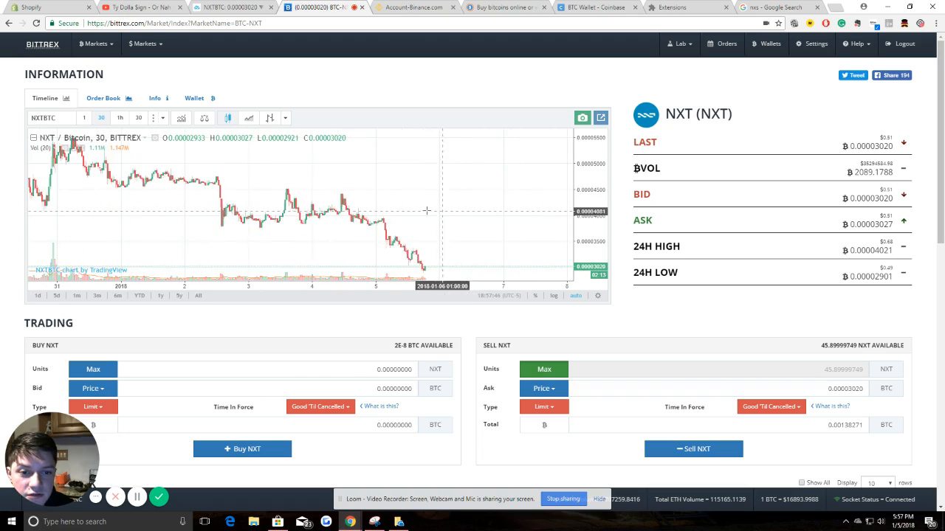
pyautogui.scroll(3, 506, 216)
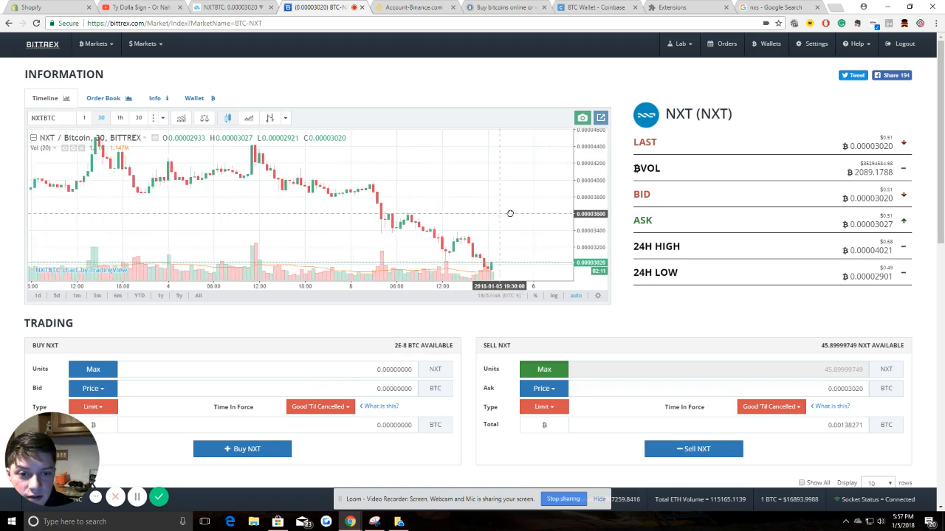
# Step: Change the order type of the NXT sell order to Conditional
pyautogui.click(543, 407)
pyautogui.click(539, 438)
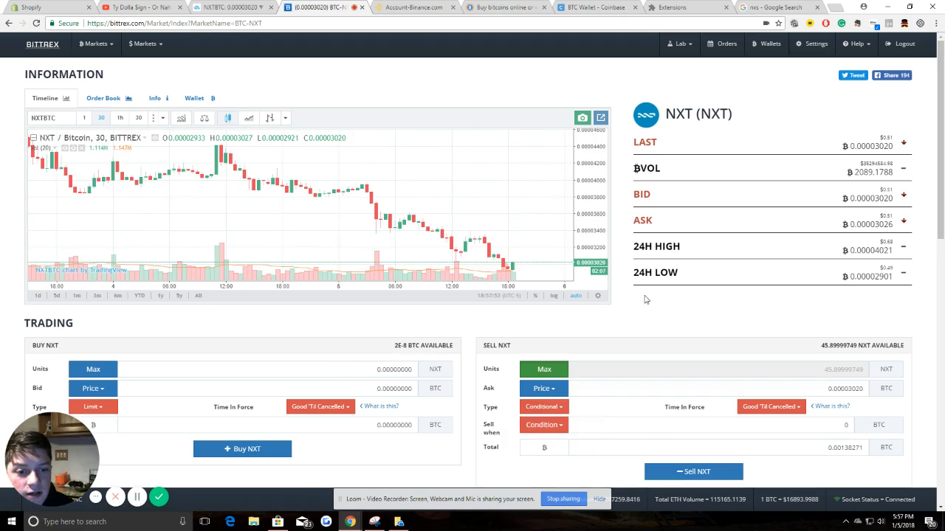
pyautogui.scroll(-1, 642, 298)
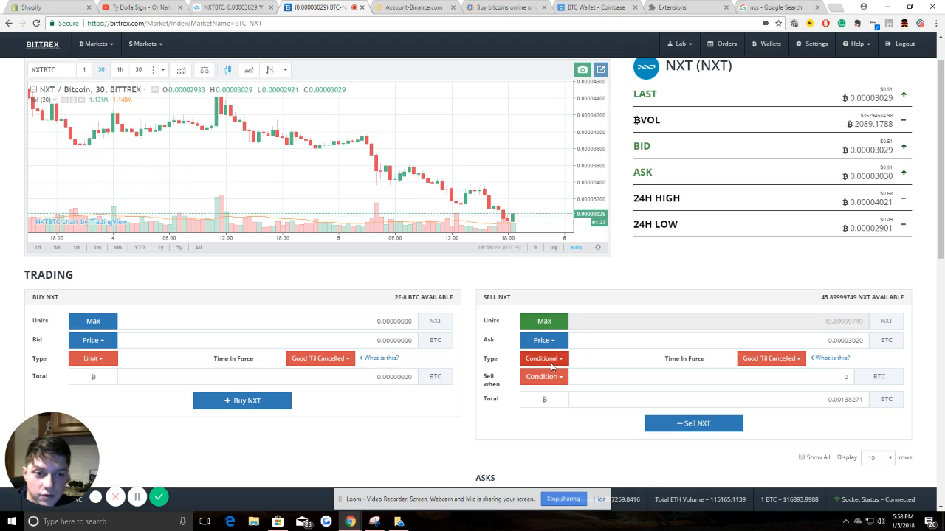
# Step: Examine the NXTBTC price movement on the market page chart back to mid-December
pyautogui.scroll(-5, 387, 135)
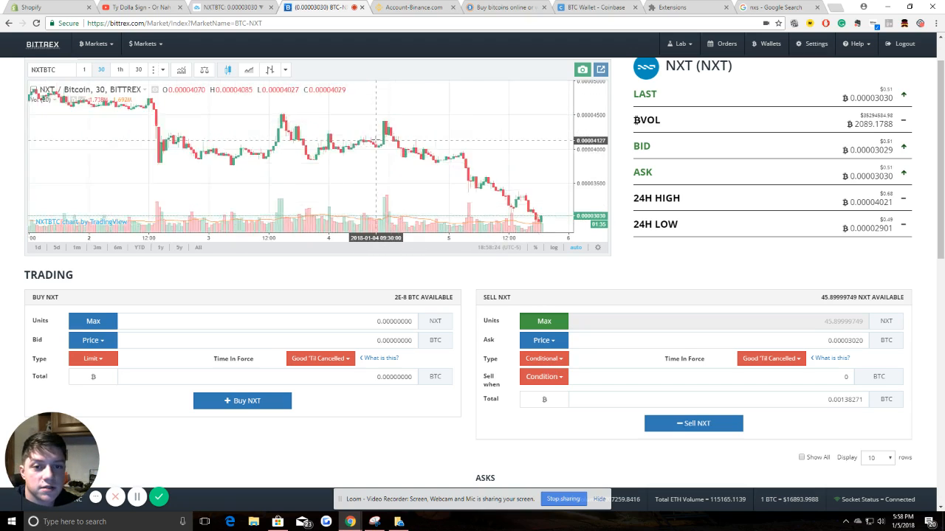
pyautogui.scroll(-3, 388, 135)
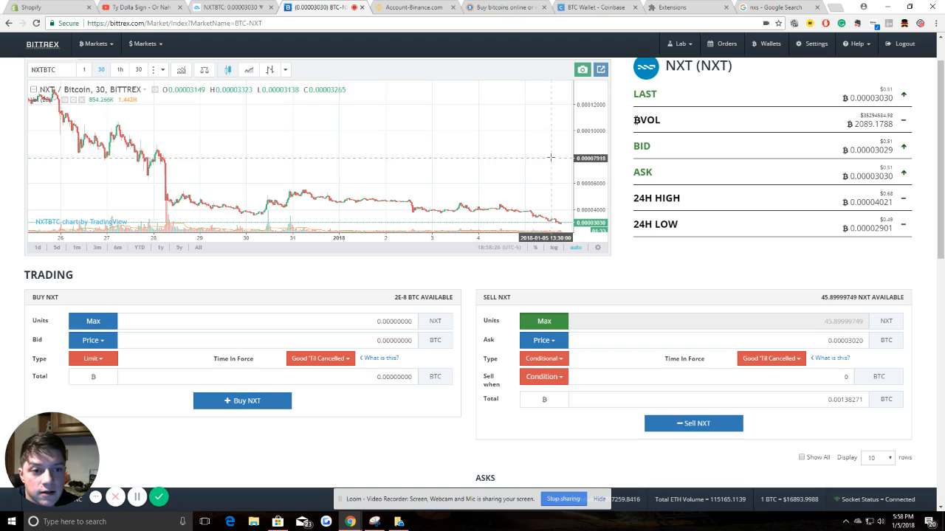
pyautogui.scroll(-3, 473, 175)
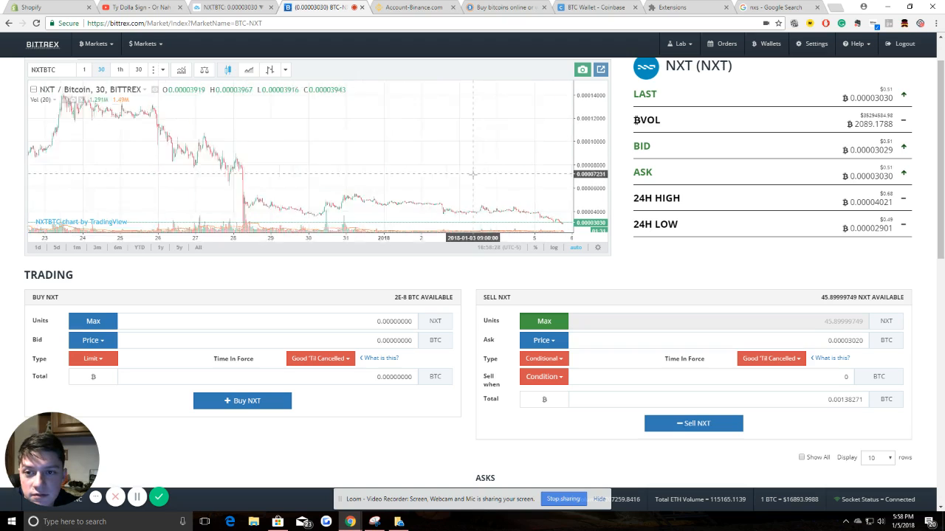
pyautogui.scroll(-5, 469, 174)
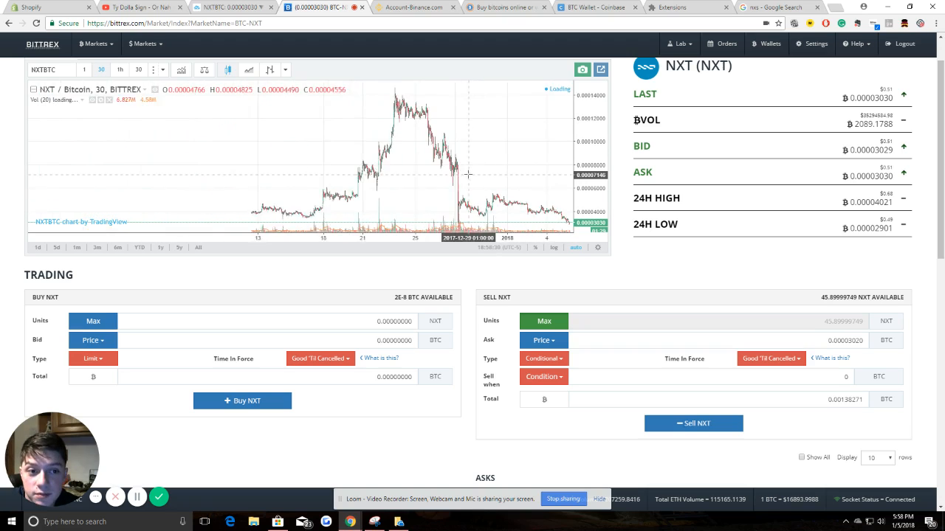
# Step: Switch the NXT sell order's type to Limit and back to Conditional
pyautogui.moveTo(510, 162); pyautogui.dragTo(428, 158)
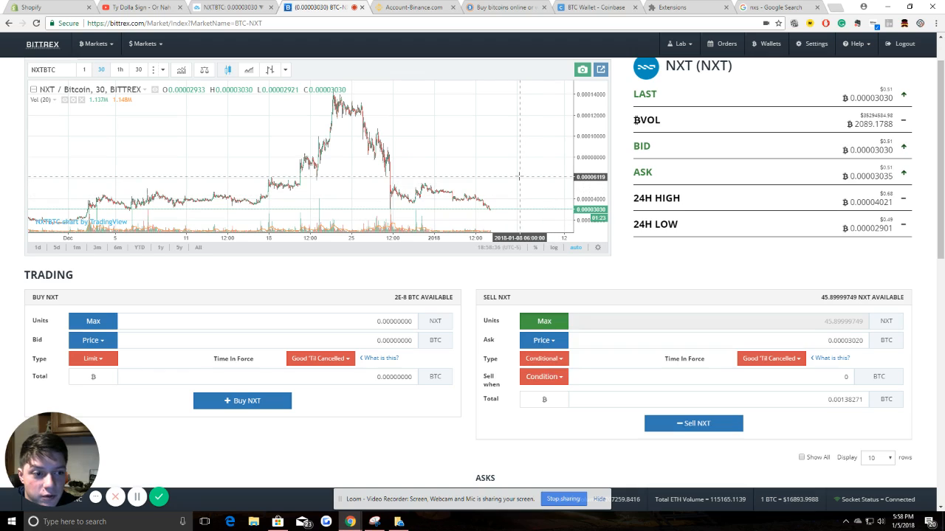
pyautogui.click(538, 360)
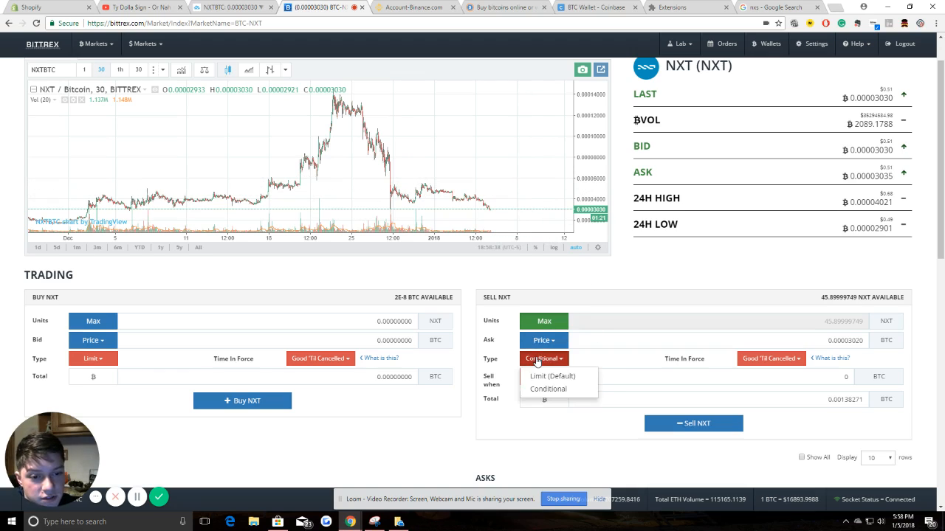
pyautogui.click(538, 360)
pyautogui.click(543, 379)
pyautogui.click(541, 361)
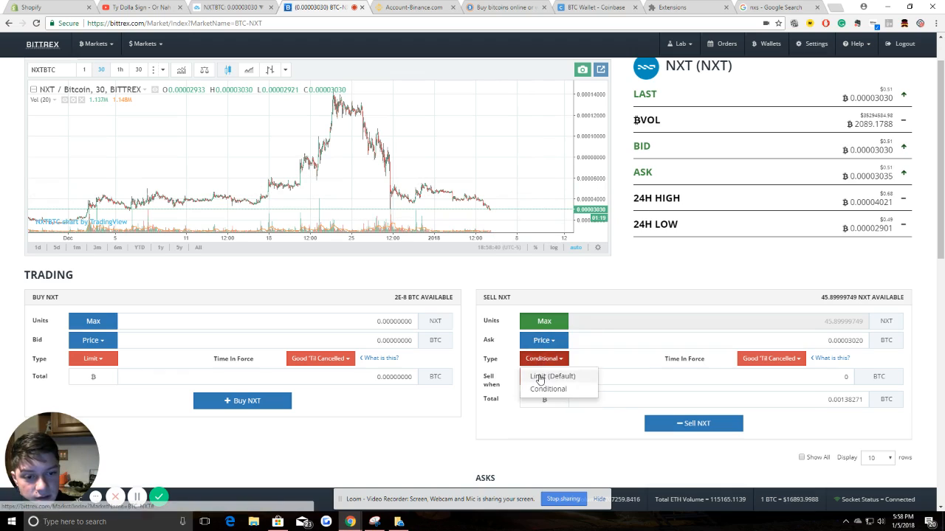
pyautogui.click(540, 378)
pyautogui.click(542, 359)
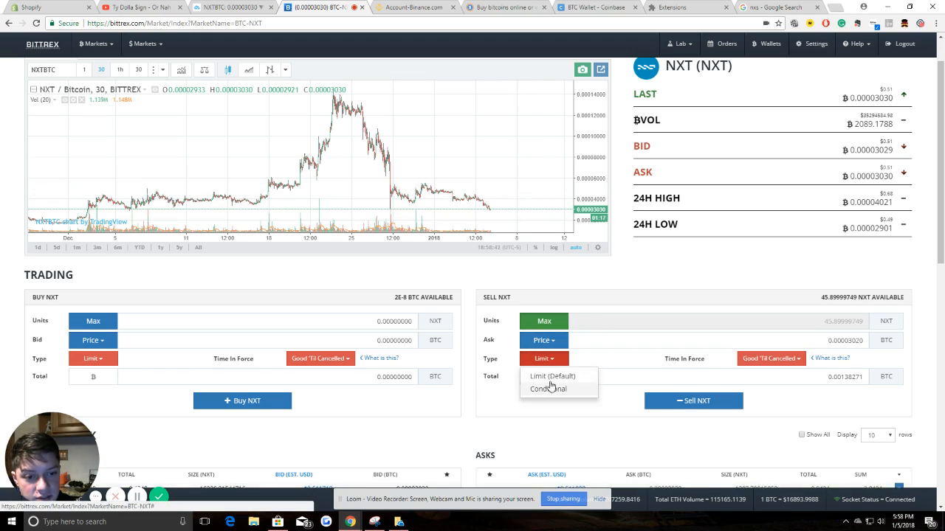
pyautogui.click(550, 388)
# Step: Set the NXT sell condition to Greater Than Or Equal To with a trigger price of 0.00006 BTC
pyautogui.click(546, 378)
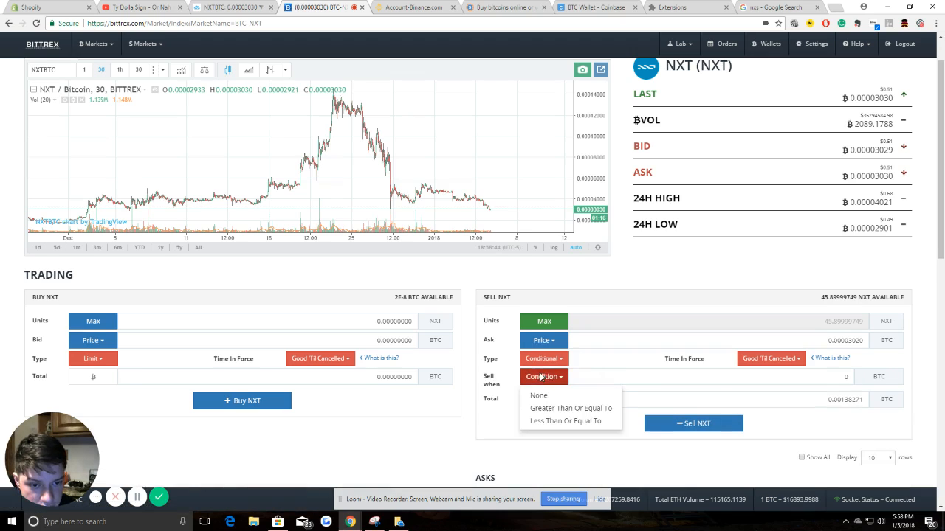
pyautogui.click(559, 411)
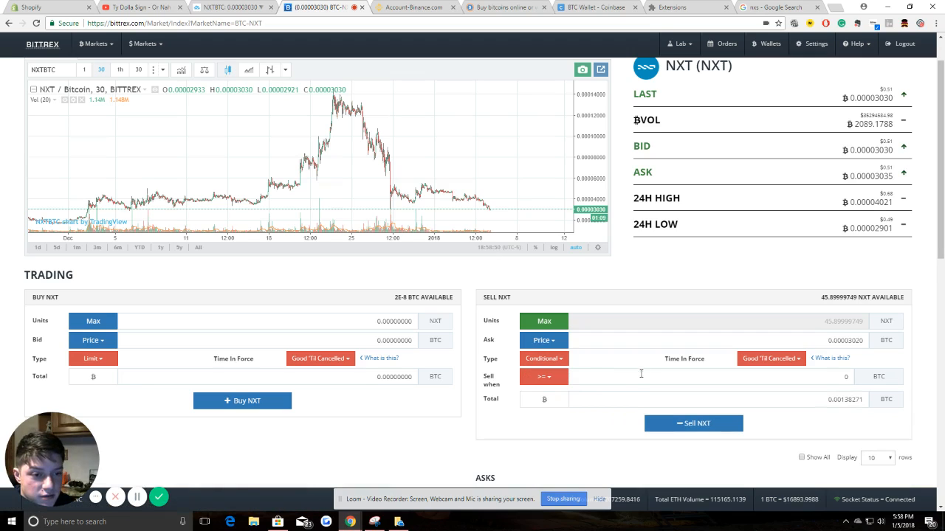
pyautogui.click(639, 376)
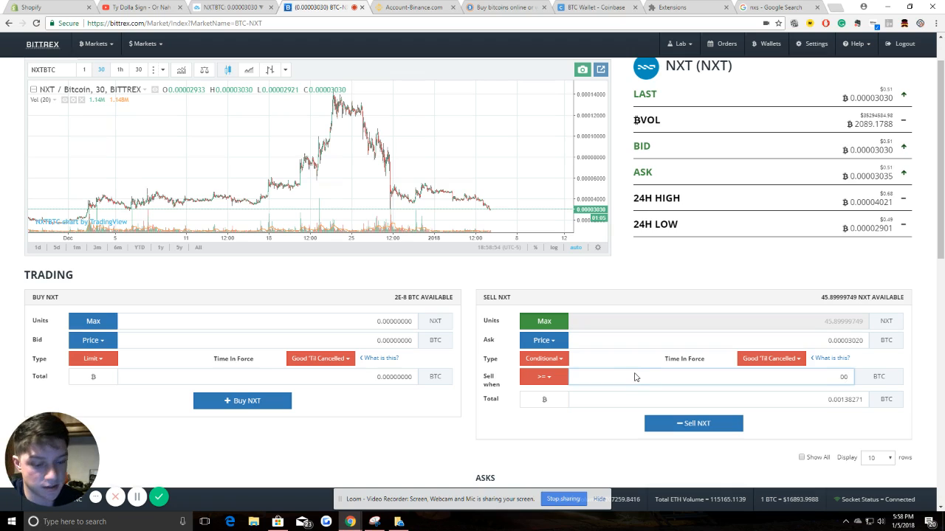
pyautogui.write('.000')
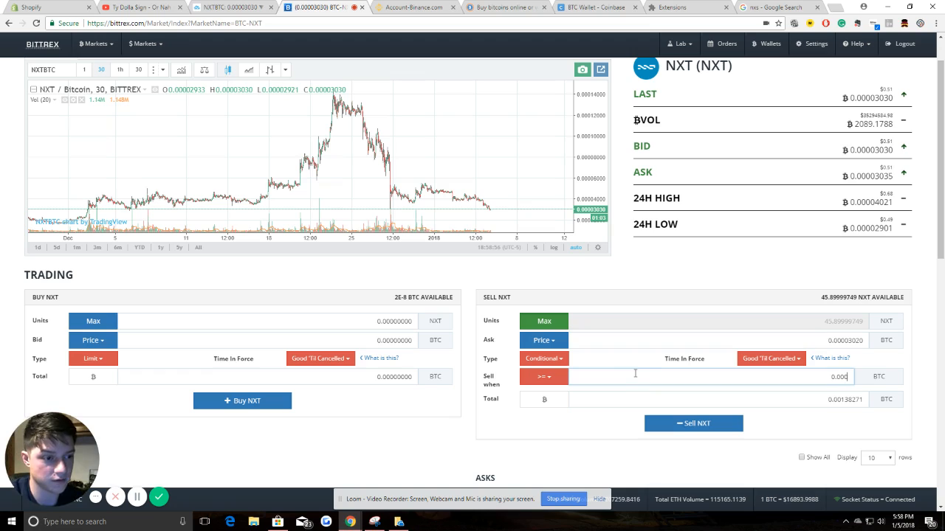
pyautogui.write('06')
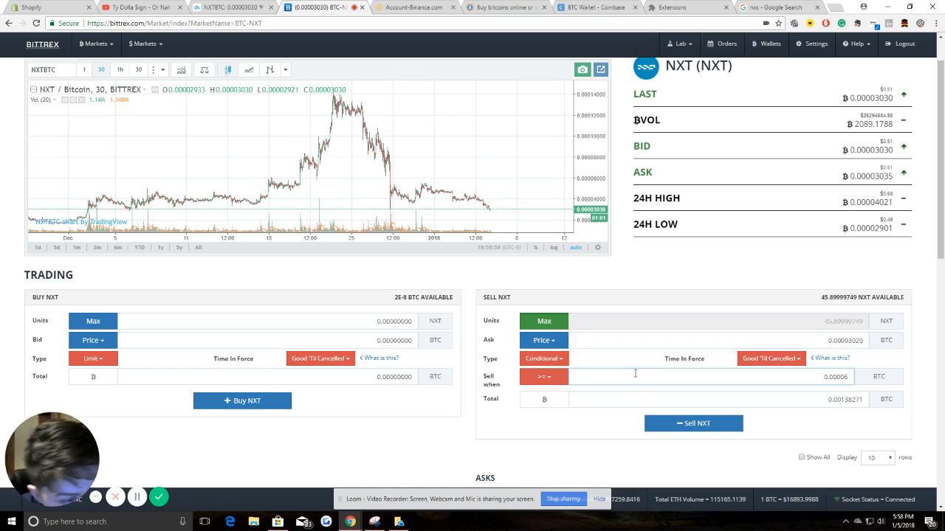
# Step: Set the ask price of the NXT sell order to 0.00006 BTC
pyautogui.click(809, 340)
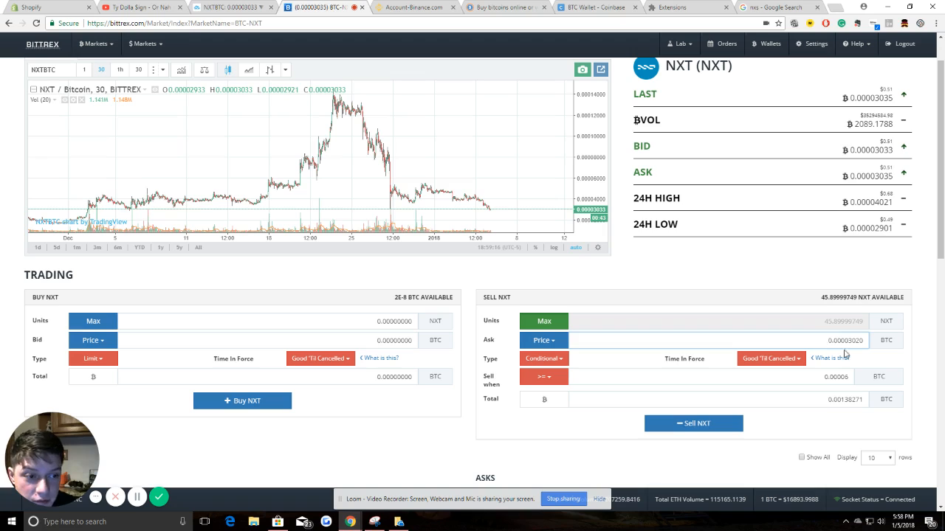
pyautogui.moveTo(848, 341); pyautogui.dragTo(902, 362)
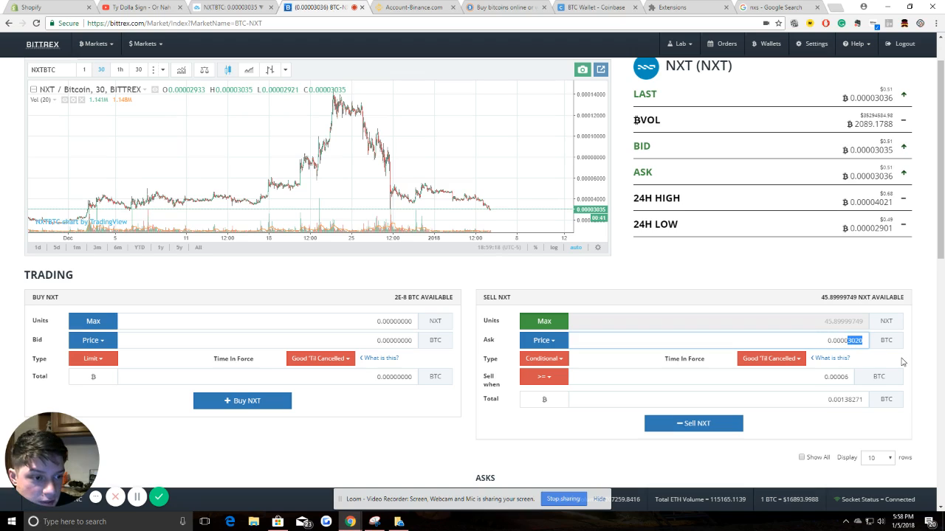
pyautogui.press('BackSpace')
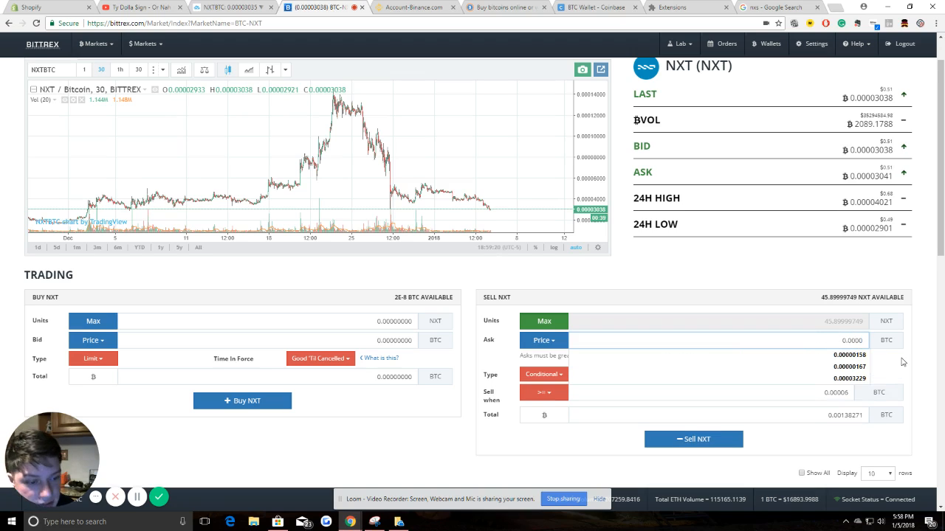
pyautogui.write('6')
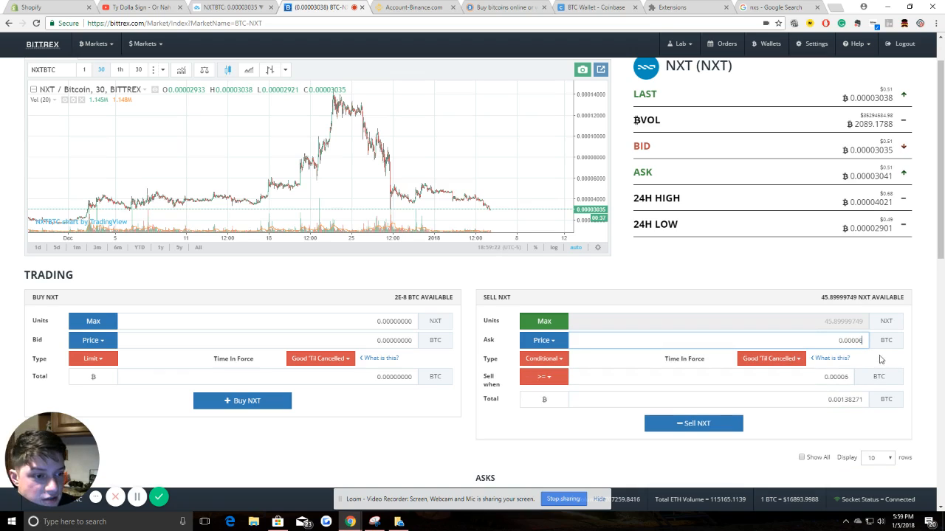
# Step: Try an ask price of 0.00007 BTC in the NXT sell order and return it to 0.00006 BTC
pyautogui.press('BackSpace')
pyautogui.write('7')
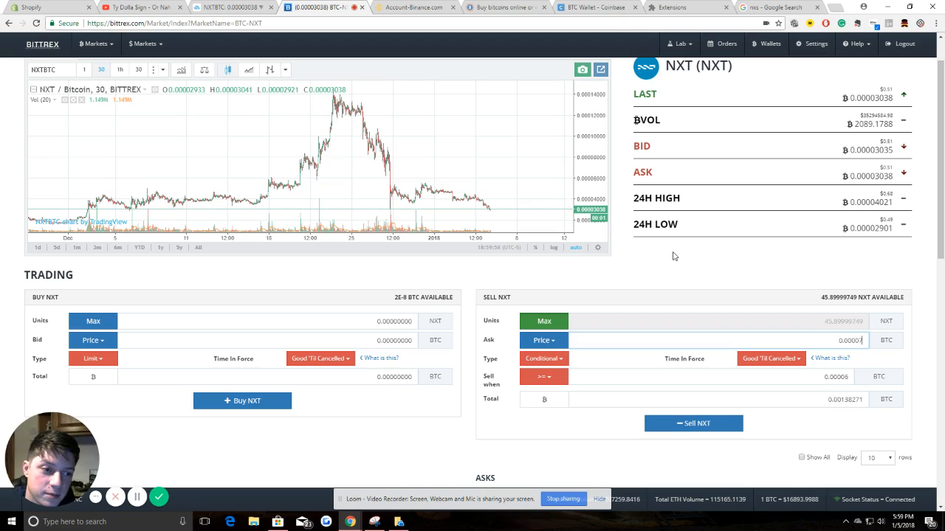
pyautogui.press('BackSpace')
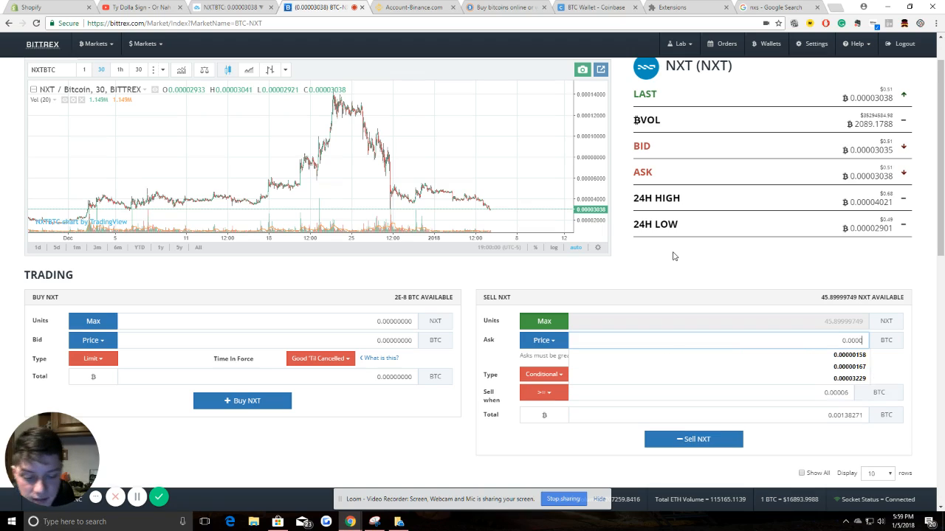
pyautogui.write('6')
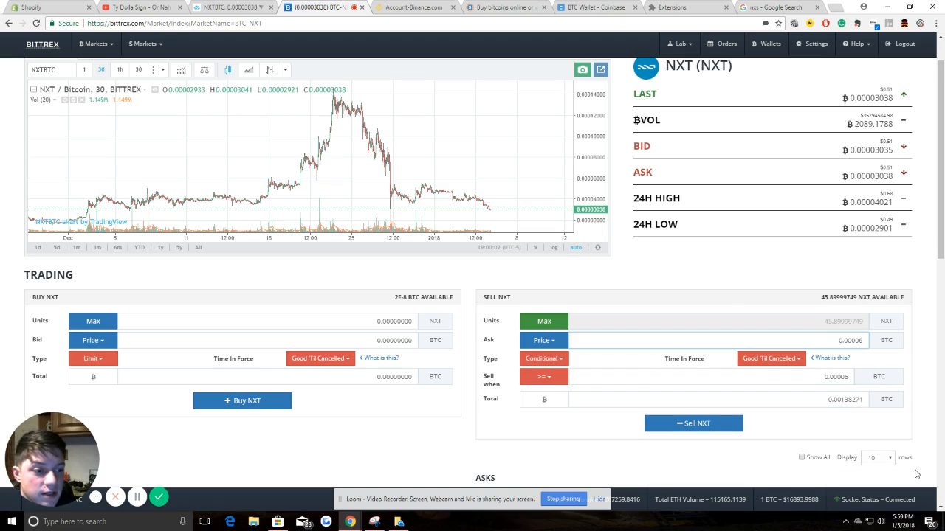
pyautogui.click(794, 420)
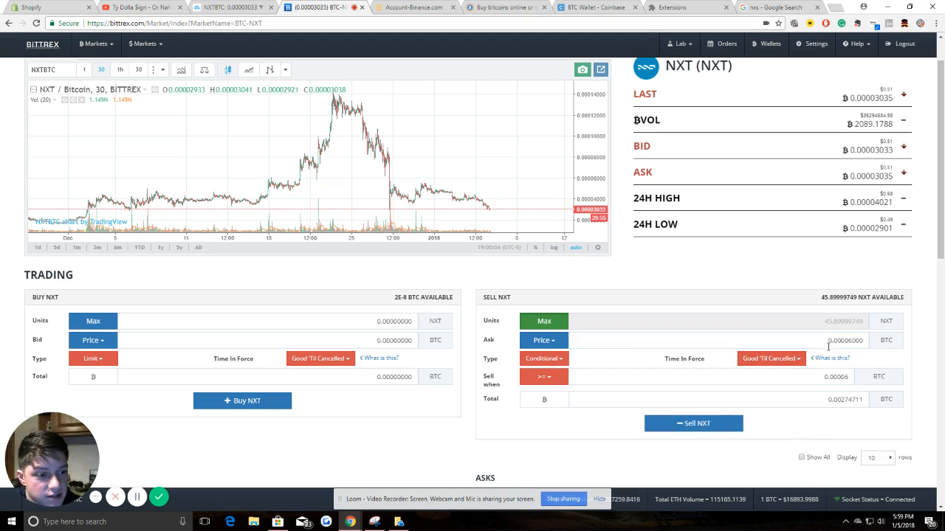
# Step: Submit the conditional NXT sell order and confirm it
pyautogui.scroll(-2, 839, 235)
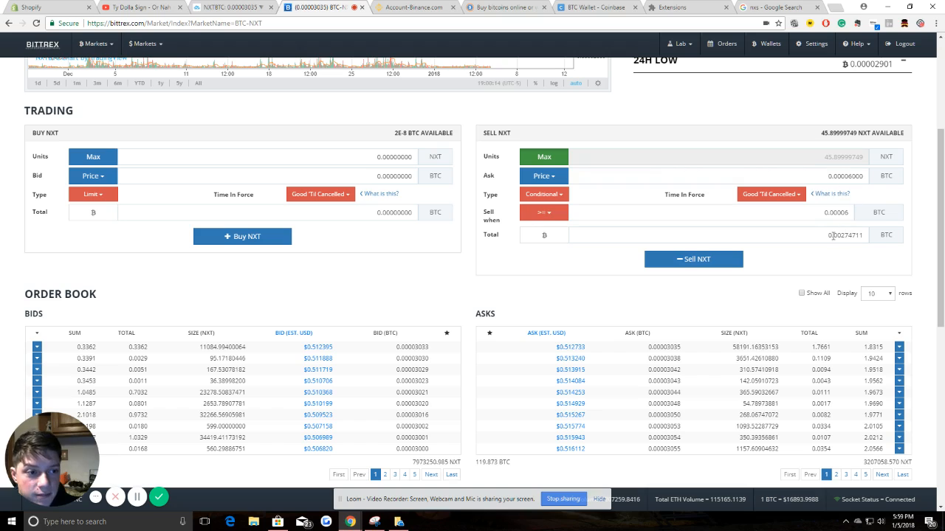
pyautogui.click(694, 262)
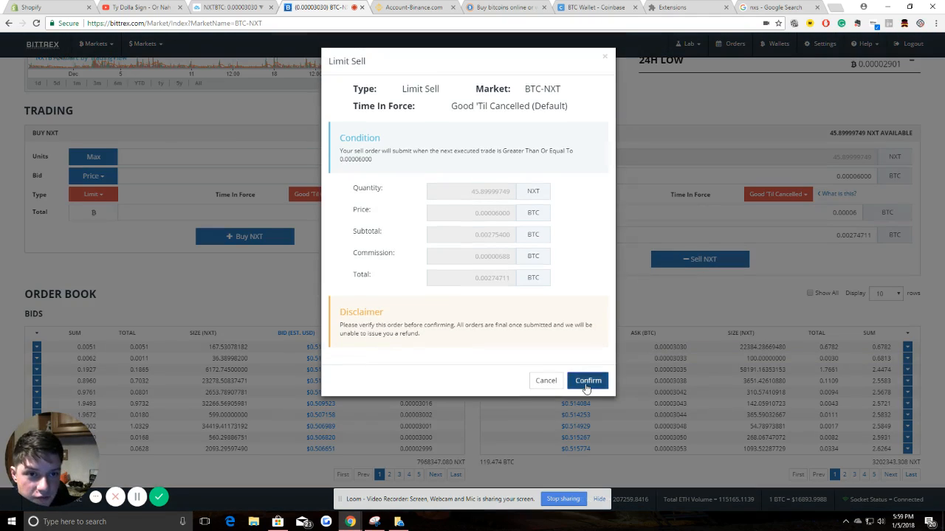
pyautogui.click(587, 384)
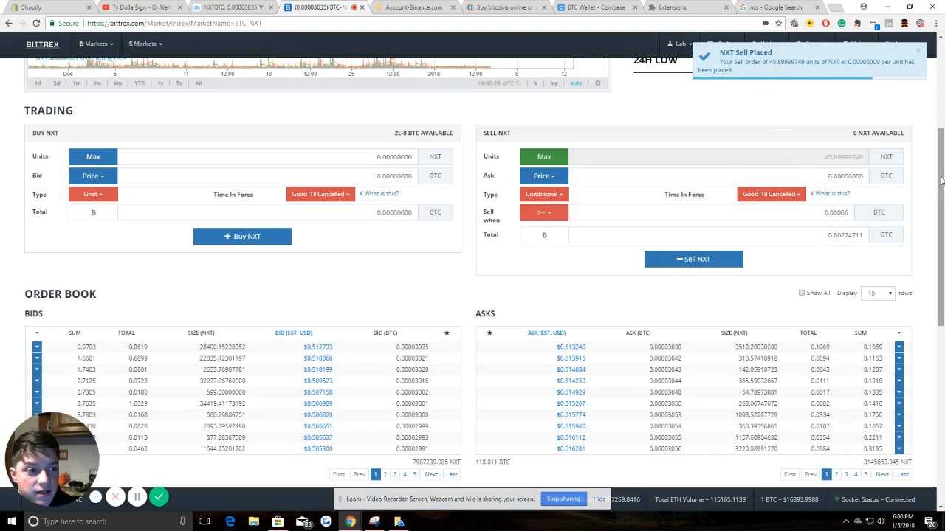
# Step: Cancel the NXT sell order in the open orders list and return to the trading section
pyautogui.scroll(-4, 941, 181)
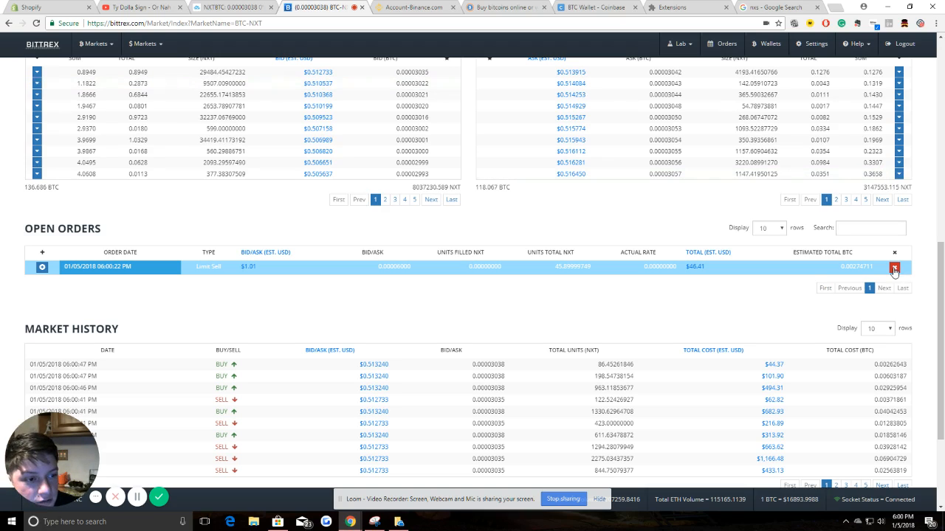
pyautogui.click(894, 269)
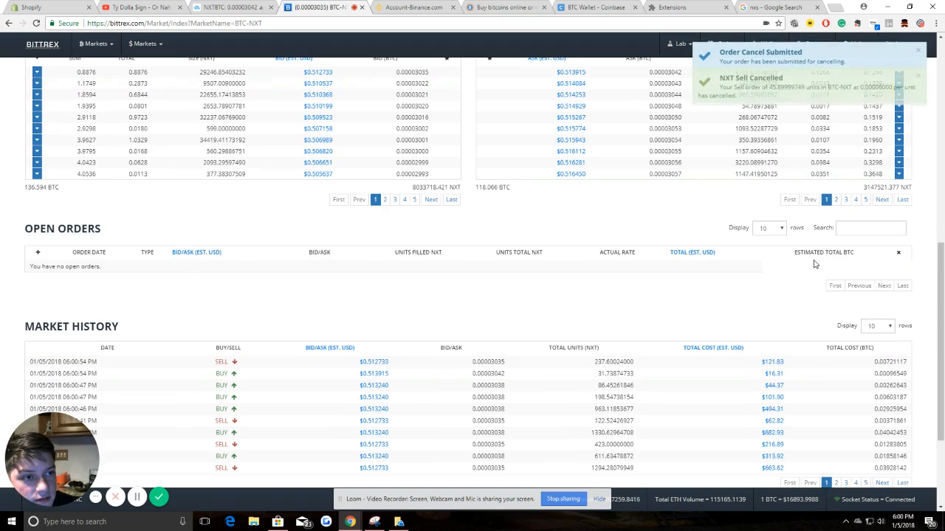
pyautogui.scroll(3, 812, 273)
pyautogui.scroll(3, 808, 277)
pyautogui.scroll(-4, 812, 258)
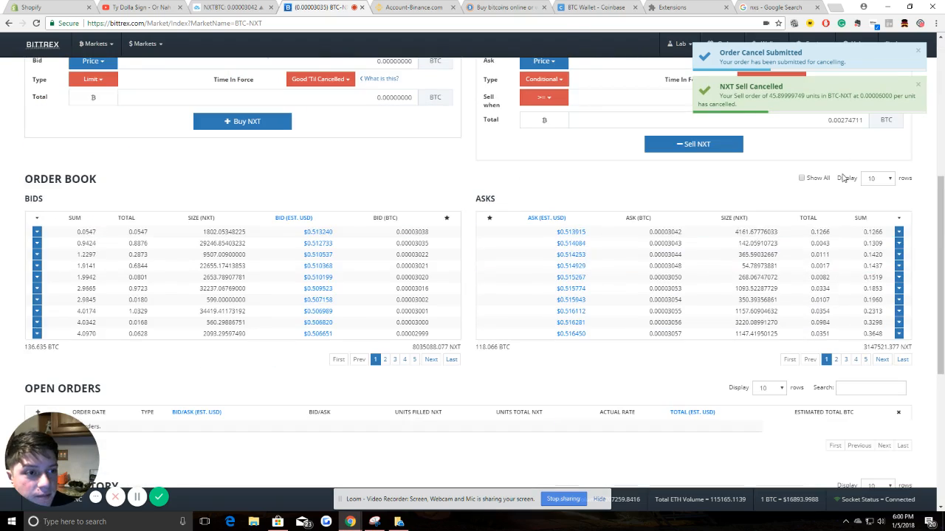
pyautogui.scroll(2, 817, 192)
pyautogui.scroll(2, 780, 178)
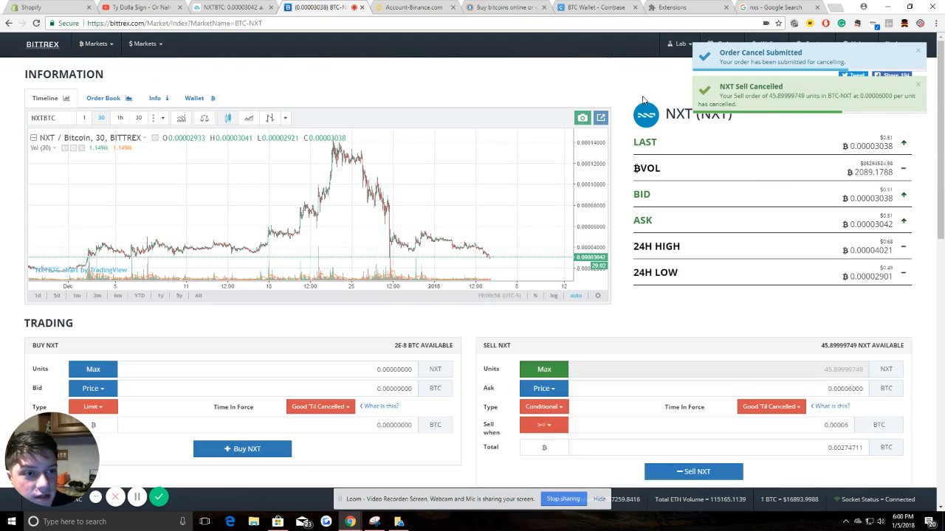
# Step: Change the NXT sell condition to Less Than Or Equal To with a trigger price of 0.00002 BTC
pyautogui.scroll(-2, 765, 251)
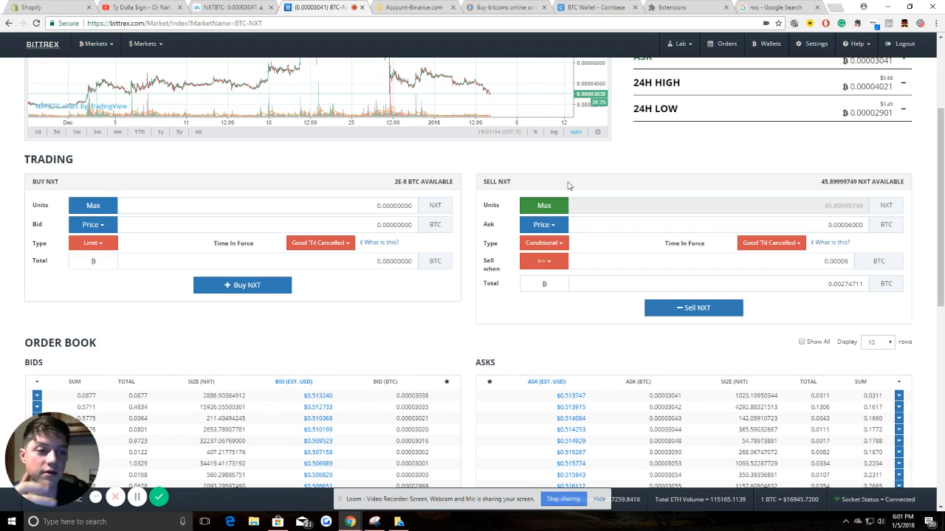
pyautogui.click(542, 262)
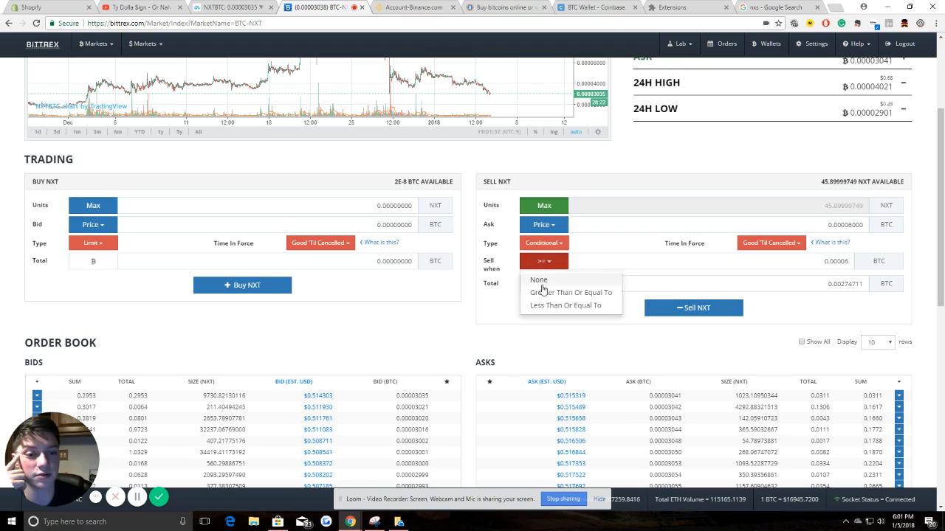
pyautogui.click(558, 305)
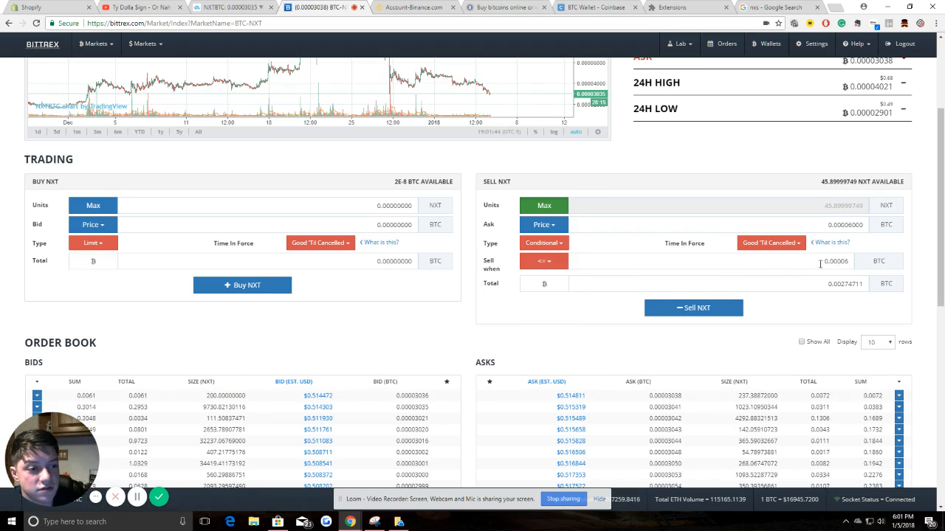
pyautogui.moveTo(819, 264); pyautogui.dragTo(886, 283)
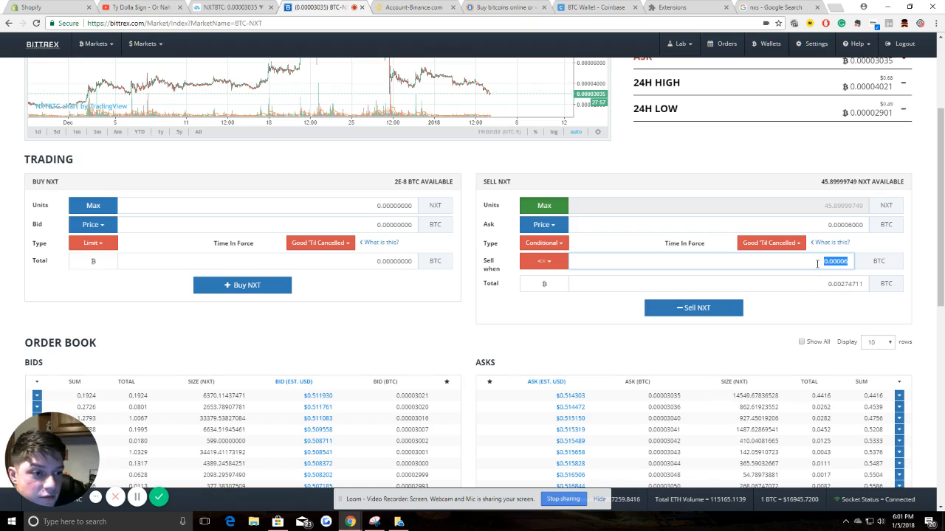
pyautogui.write('0')
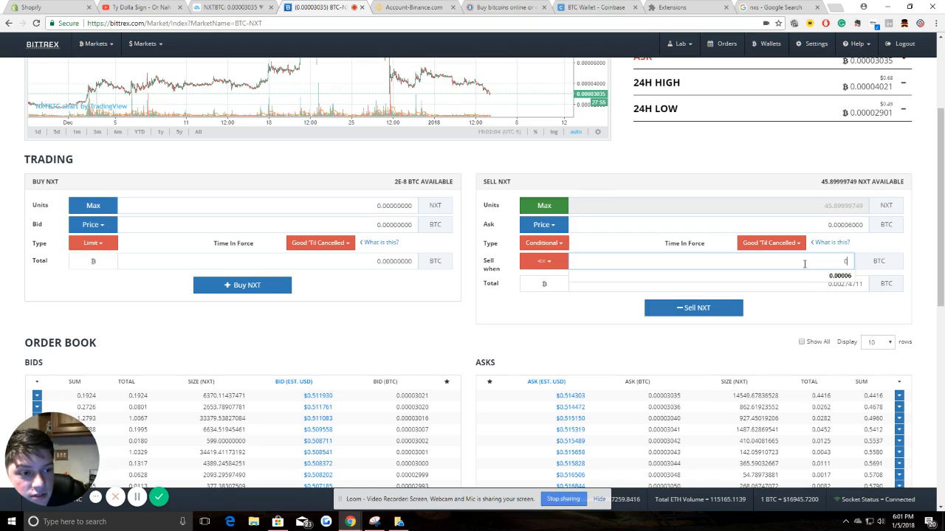
pyautogui.write('.0000')
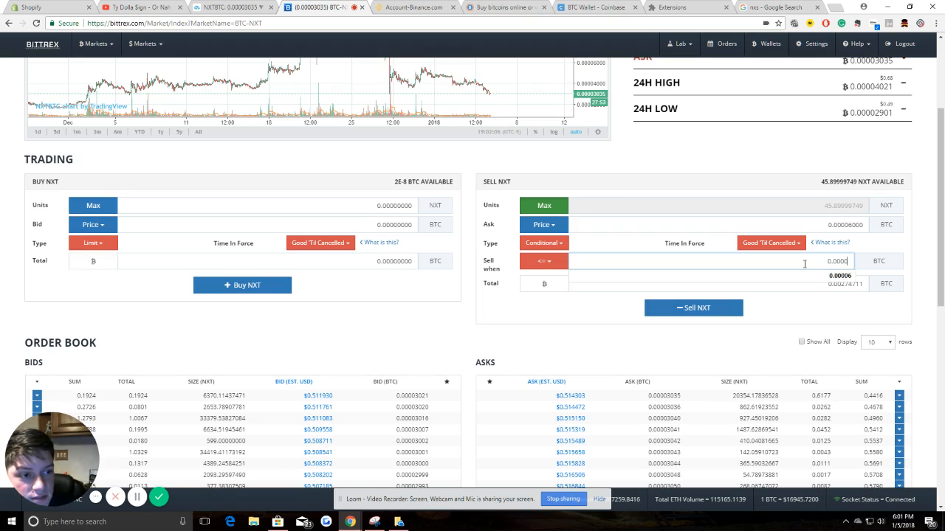
pyautogui.write('2')
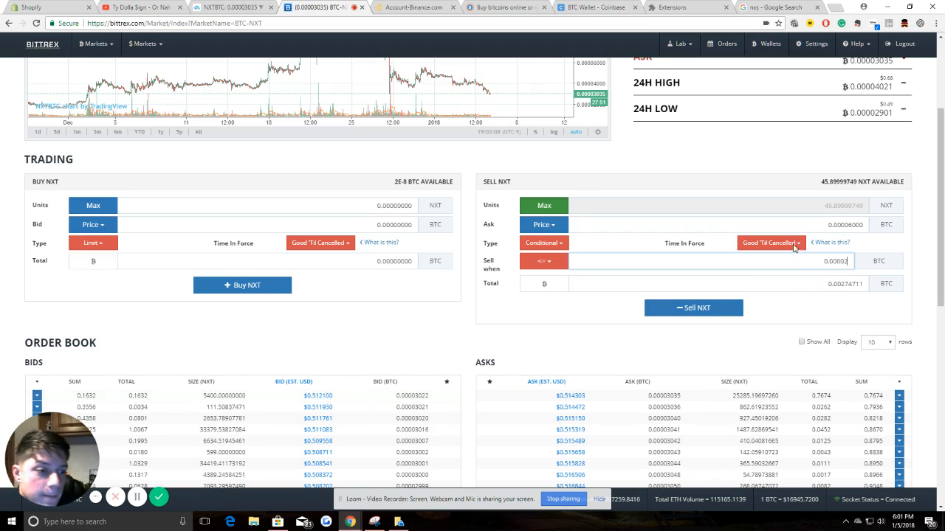
# Step: Try an ask price of 0.000019 BTC in the NXT sell order and change it to 0.000015 BTC
pyautogui.moveTo(851, 225); pyautogui.dragTo(862, 225)
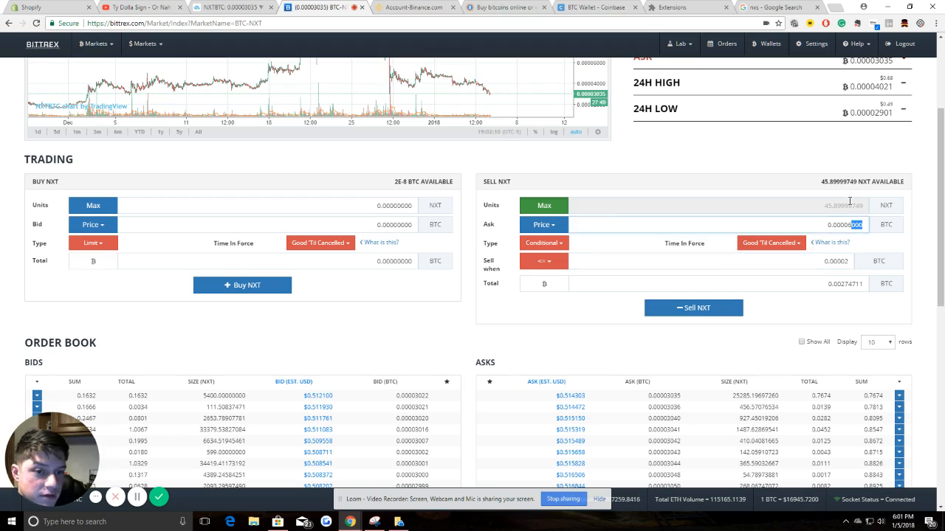
pyautogui.press('BackSpace')
pyautogui.press('BackSpace')
pyautogui.write('19')
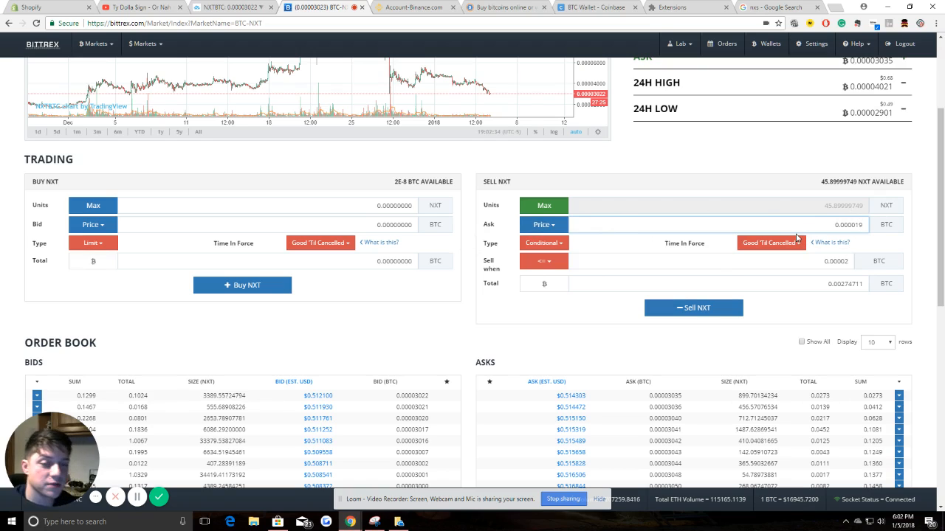
pyautogui.press('BackSpace')
pyautogui.write('9')
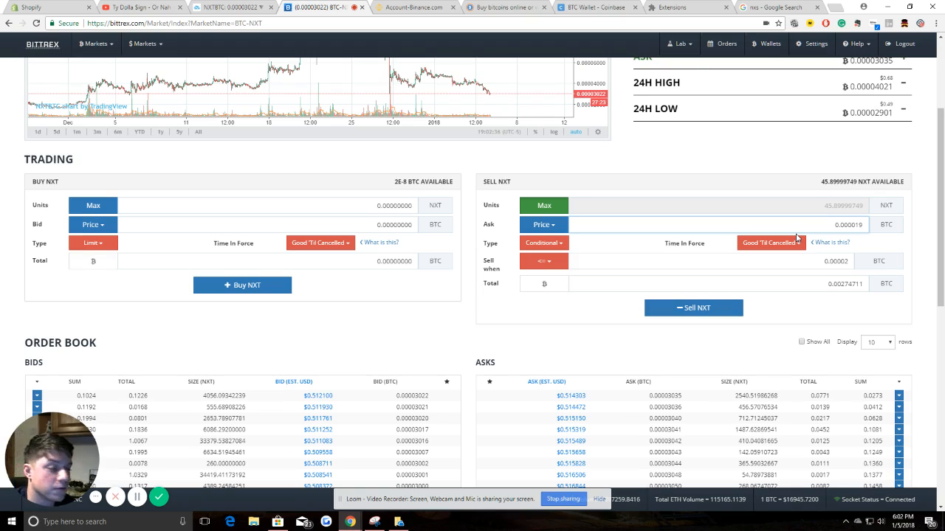
pyautogui.press('BackSpace')
pyautogui.write('5')
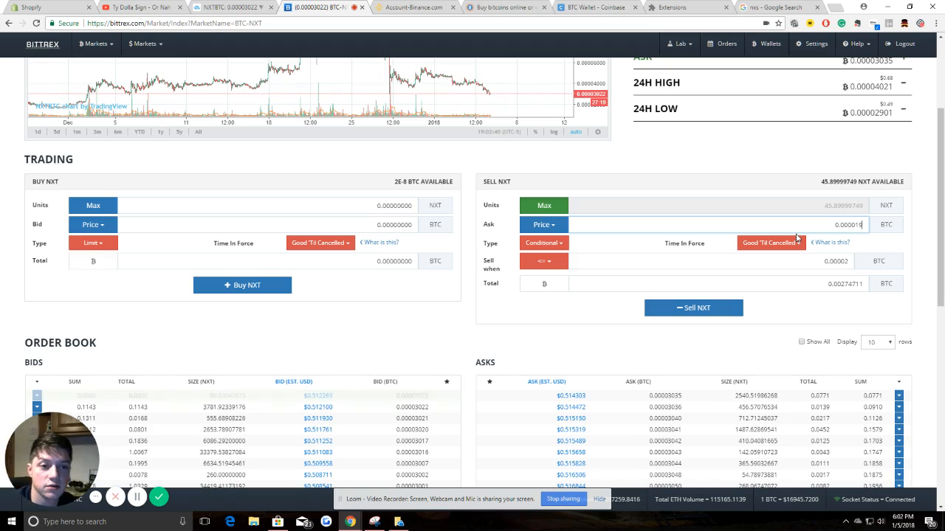
pyautogui.press('BackSpace')
pyautogui.write('9')
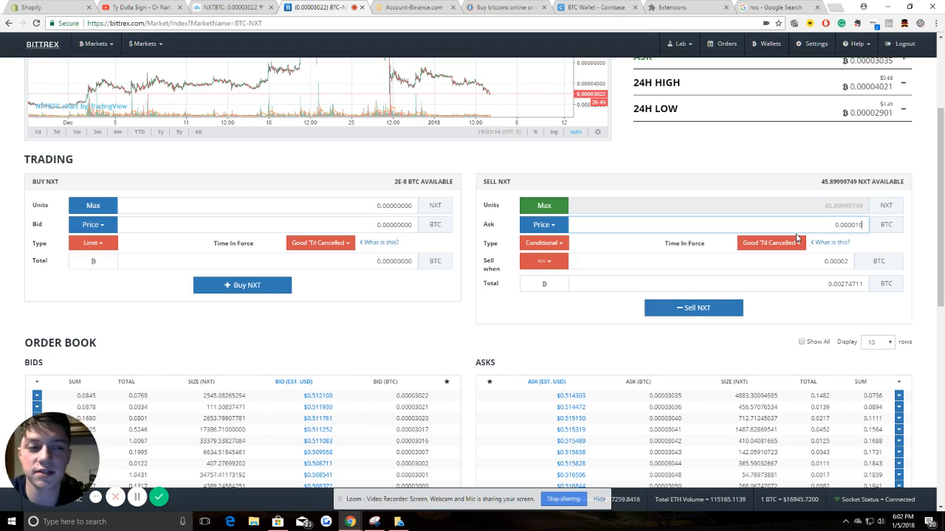
pyautogui.press('BackSpace')
pyautogui.write('9')
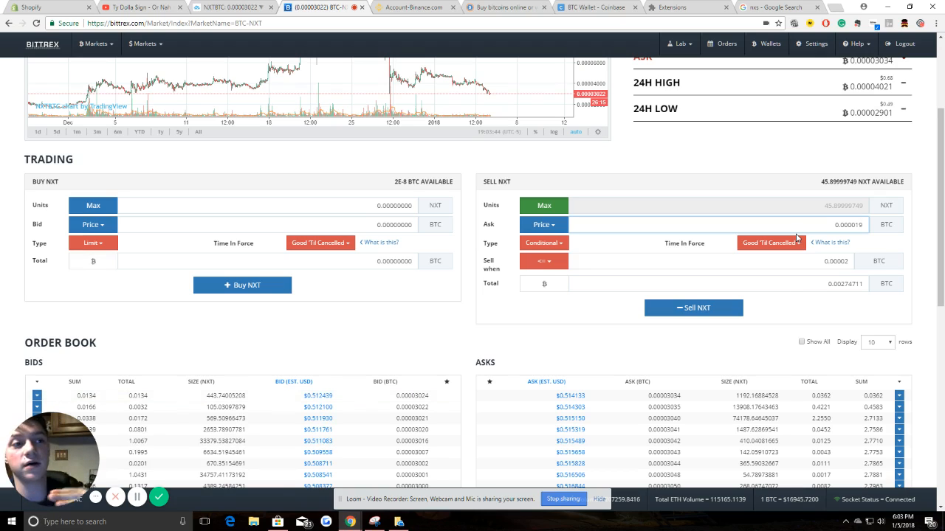
pyautogui.press('BackSpace')
pyautogui.write('9')
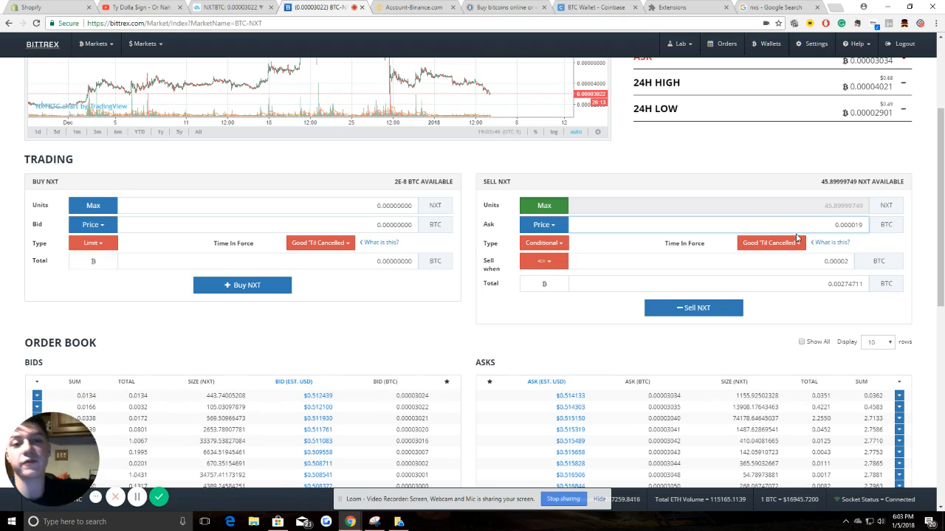
pyautogui.press('BackSpace')
pyautogui.write('9')
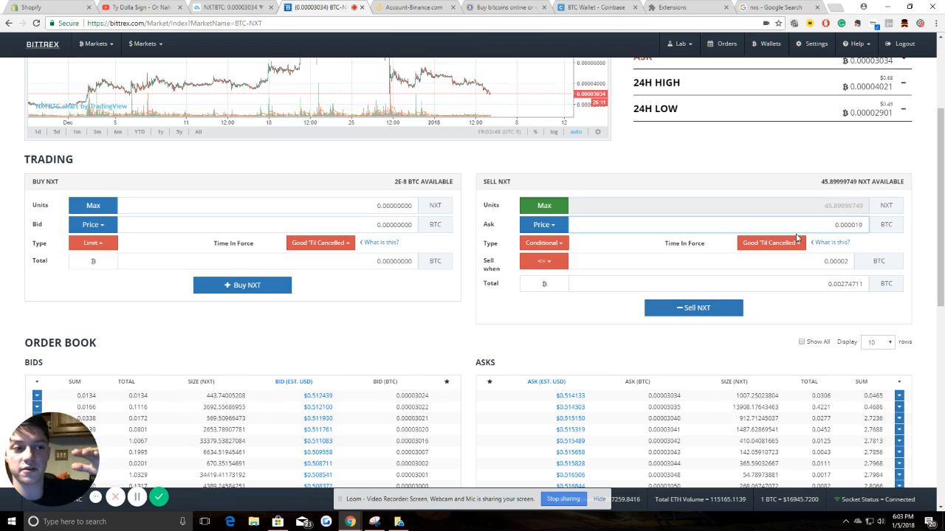
pyautogui.press('BackSpace')
pyautogui.write('9')
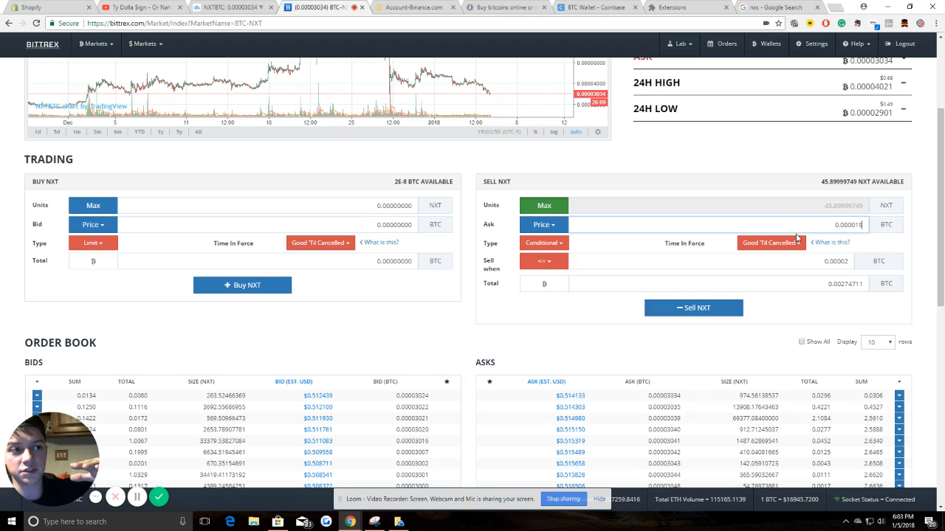
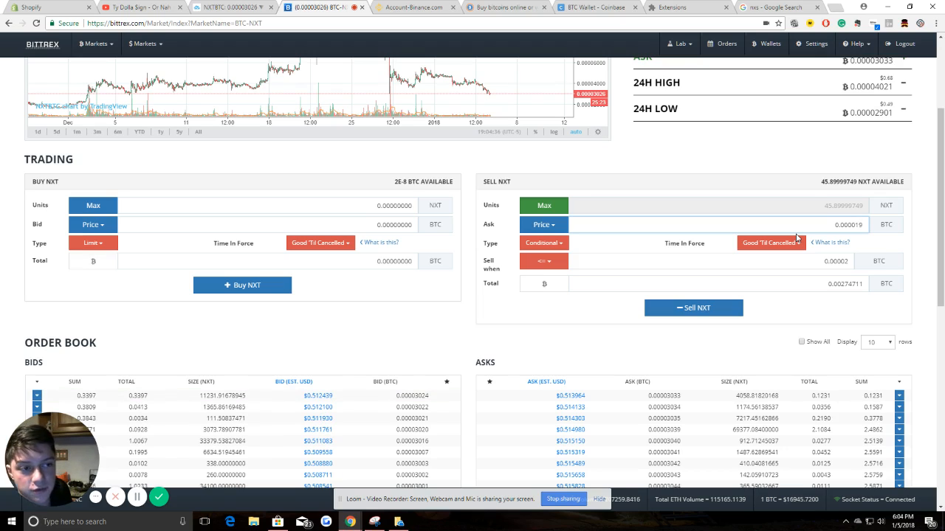
pyautogui.click(545, 263)
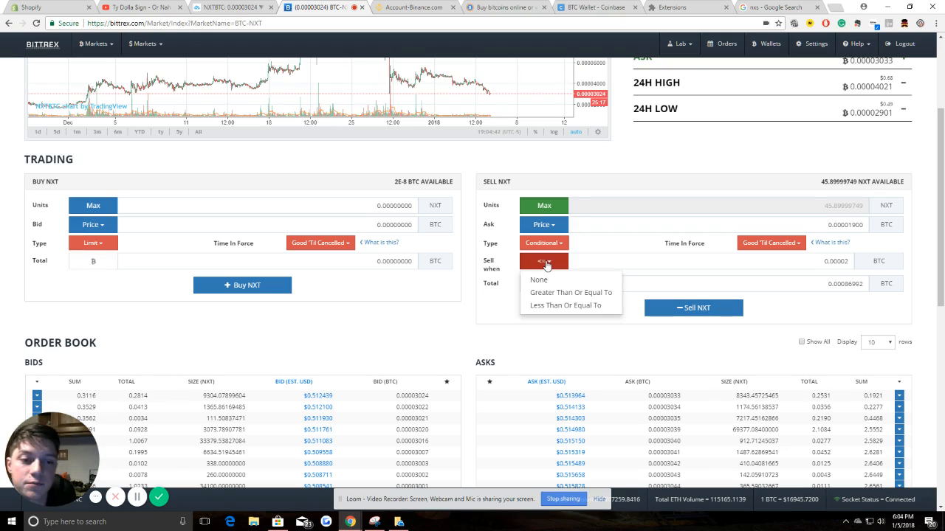
pyautogui.click(546, 265)
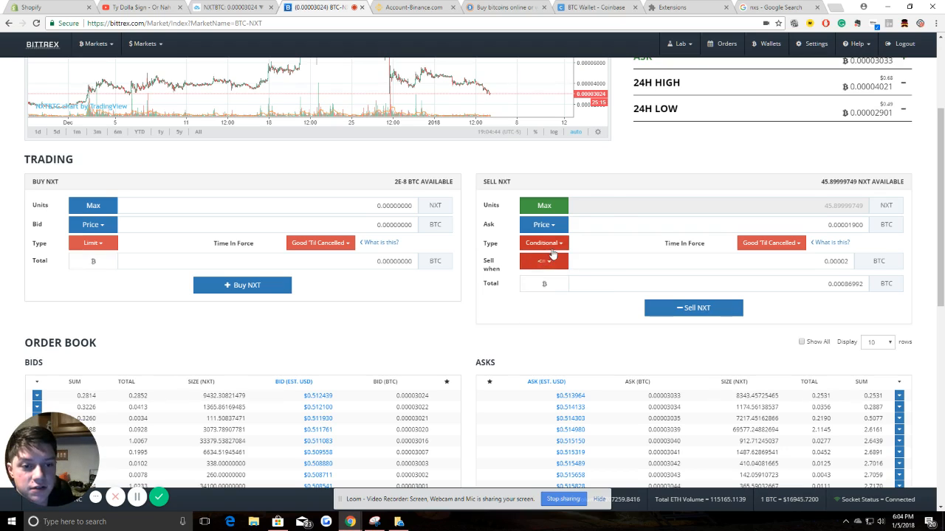
pyautogui.click(553, 248)
pyautogui.click(555, 249)
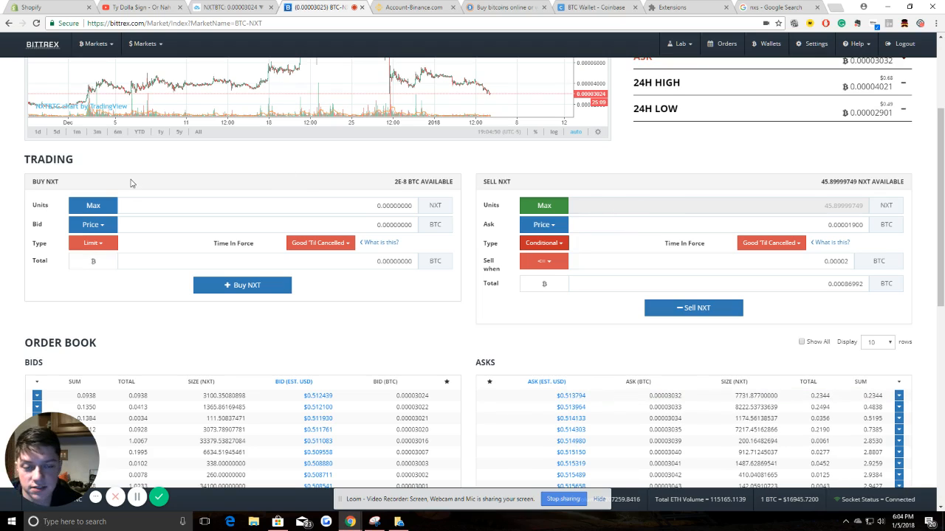
pyautogui.click(537, 264)
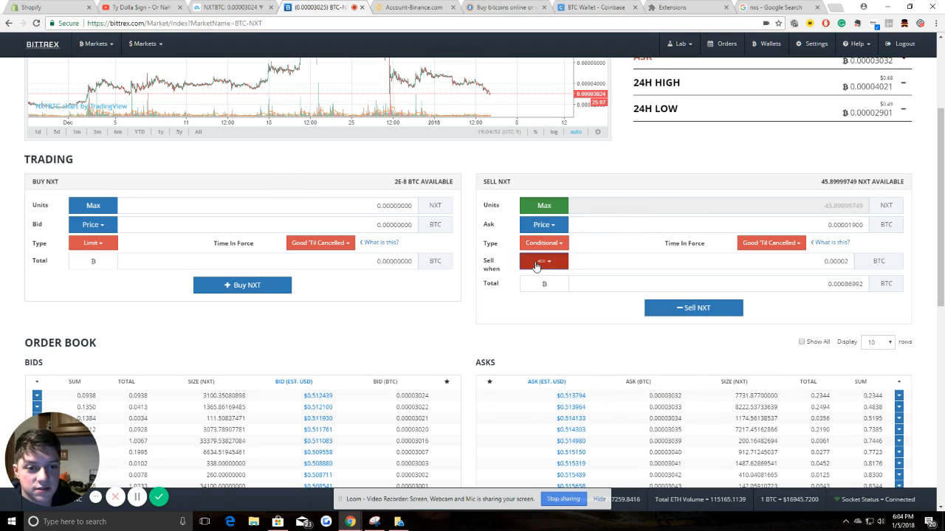
pyautogui.click(535, 265)
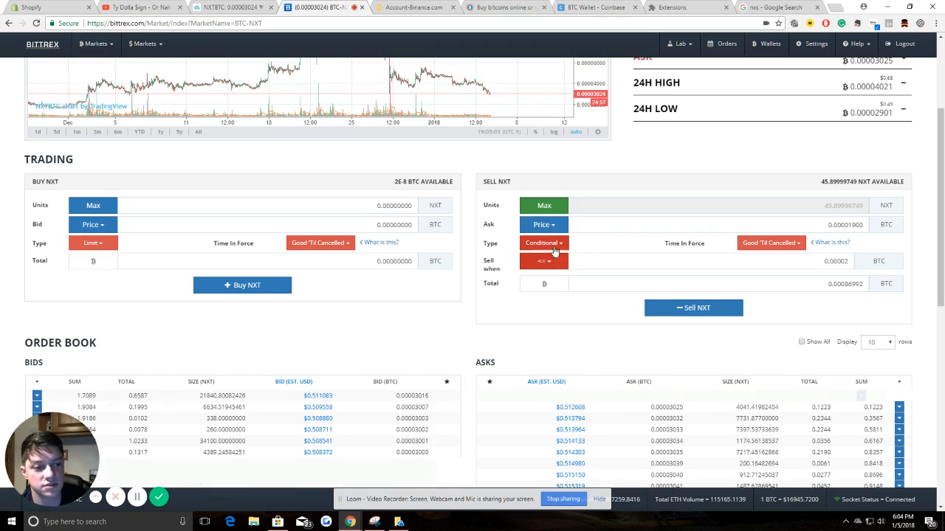
# Step: Place a Limit sell order for all the NXT at the current Ask price of 0.00003020 BTC and confirm it
pyautogui.click(551, 226)
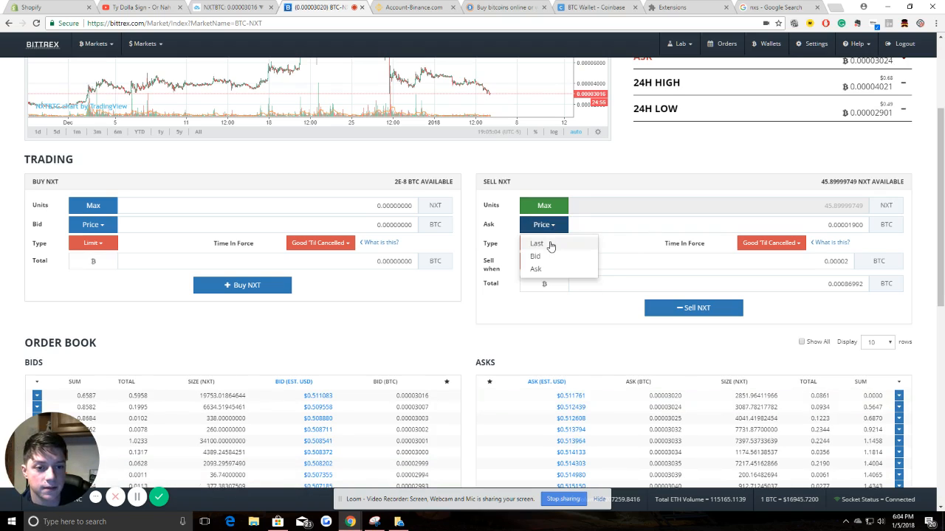
pyautogui.click(541, 273)
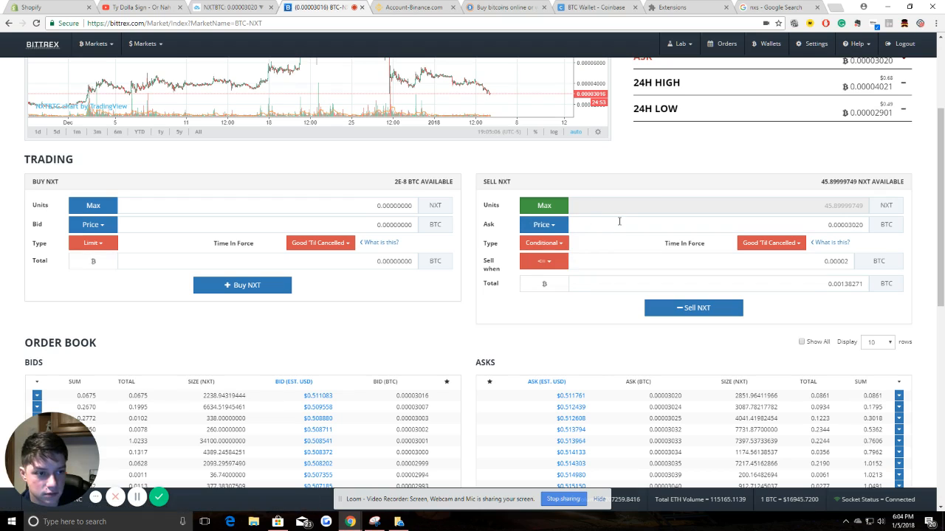
pyautogui.click(560, 249)
pyautogui.click(552, 261)
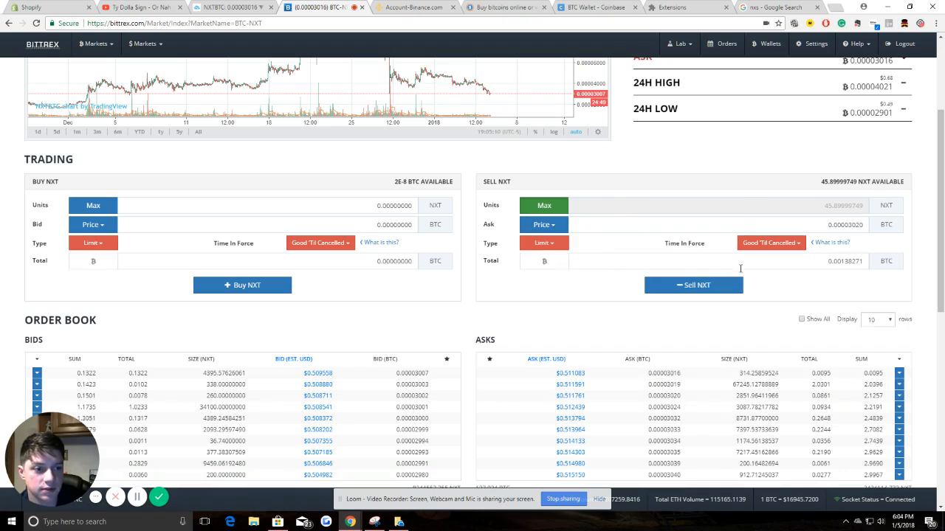
pyautogui.click(694, 287)
pyautogui.click(595, 318)
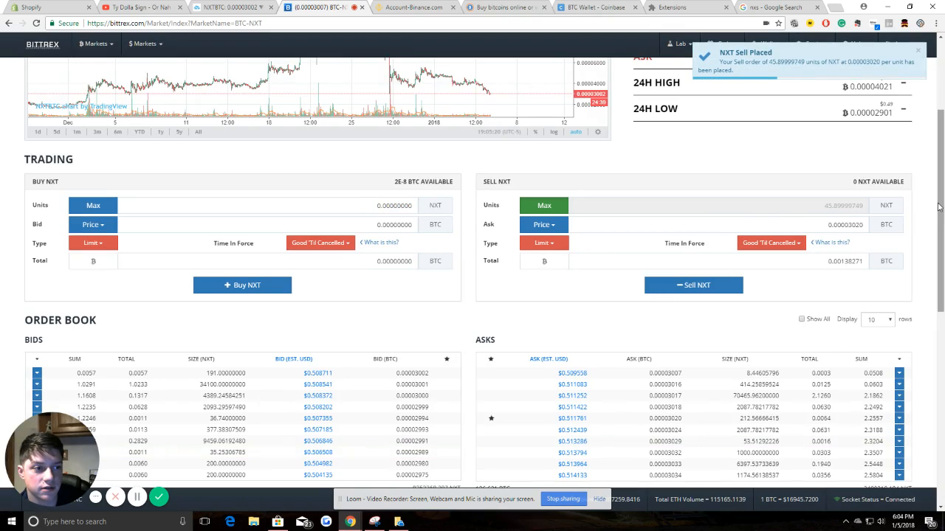
# Step: Cancel the 0.00003020 BTC NXT limit sell in the open orders list and return to the trading section
pyautogui.moveTo(940, 208); pyautogui.dragTo(943, 283)
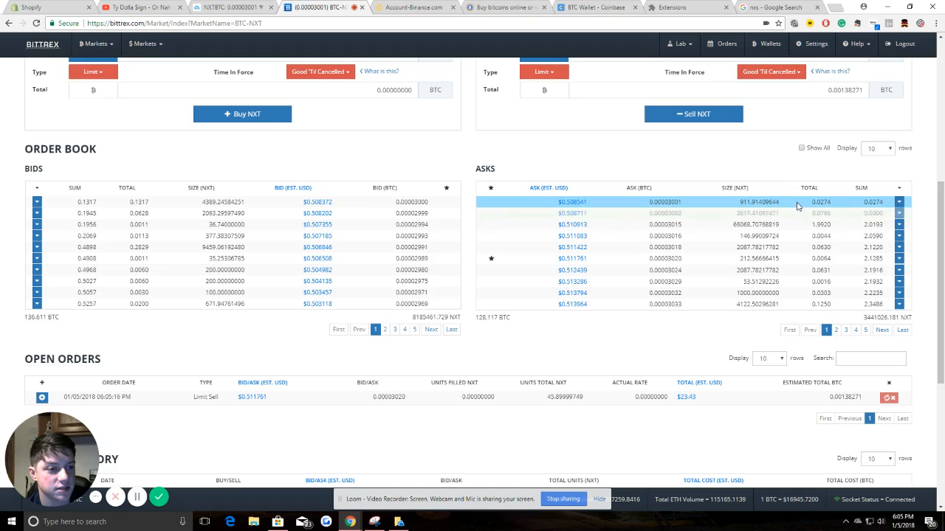
pyautogui.scroll(2, 803, 213)
pyautogui.scroll(2, 803, 213)
pyautogui.scroll(-2, 798, 192)
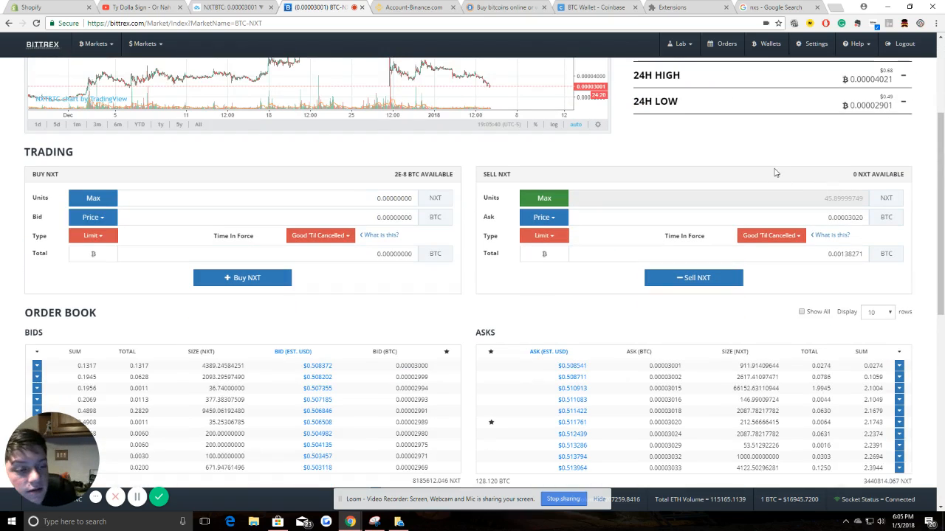
pyautogui.scroll(-4, 745, 200)
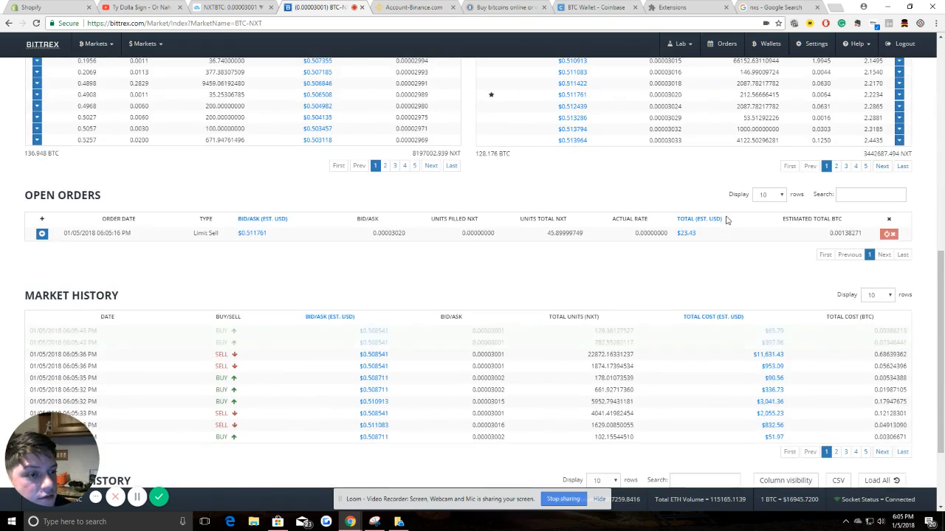
pyautogui.scroll(2, 727, 222)
pyautogui.scroll(2, 727, 221)
pyautogui.scroll(-2, 727, 221)
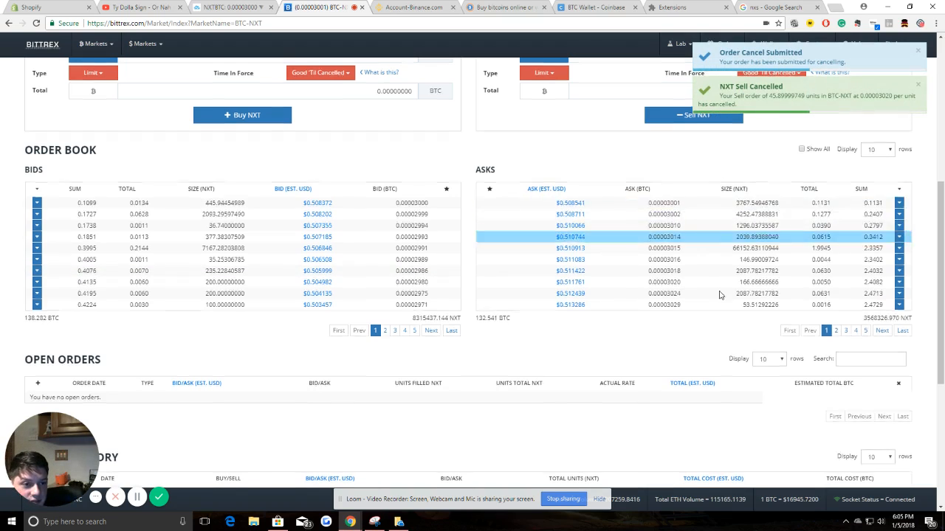
pyautogui.scroll(4, 696, 302)
pyautogui.scroll(-2, 695, 303)
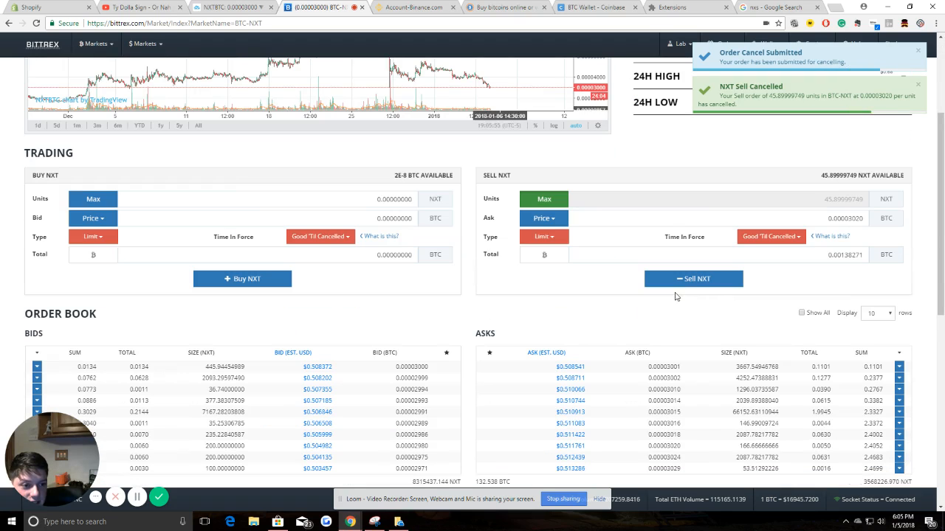
# Step: Submit and confirm a limit sell order for the NXT at the Last price of 0.00003000 BTC
pyautogui.click(539, 218)
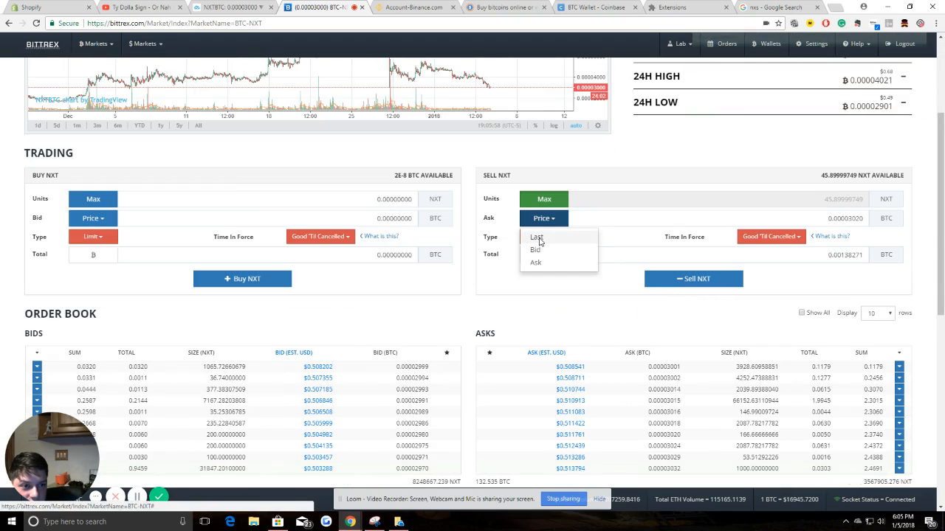
pyautogui.click(535, 237)
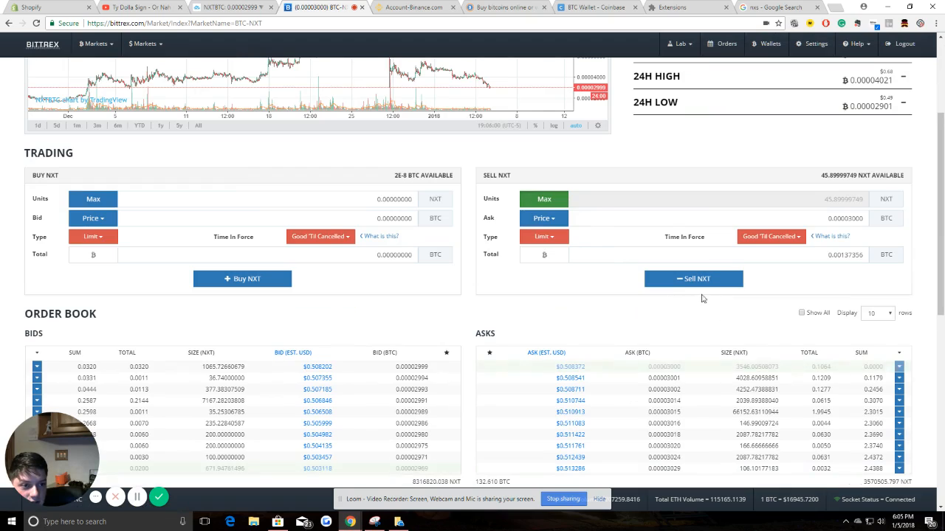
pyautogui.click(669, 278)
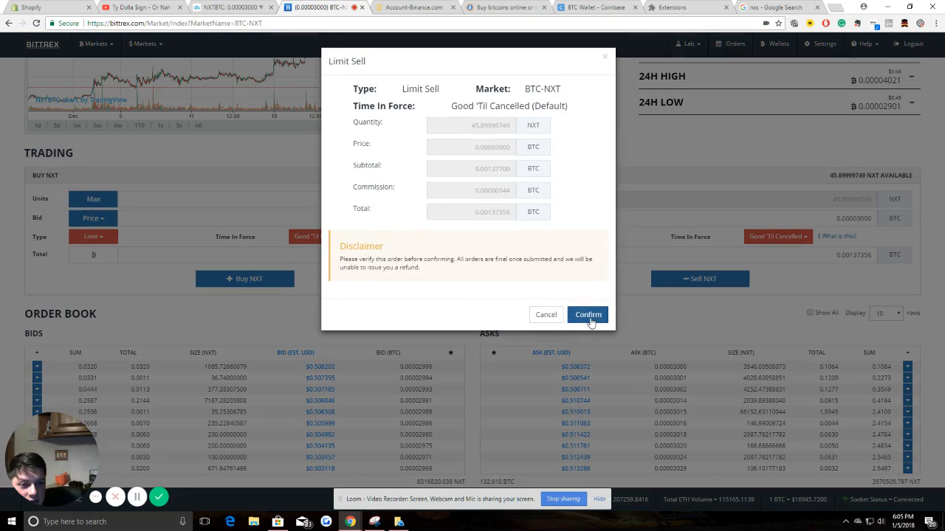
pyautogui.click(586, 315)
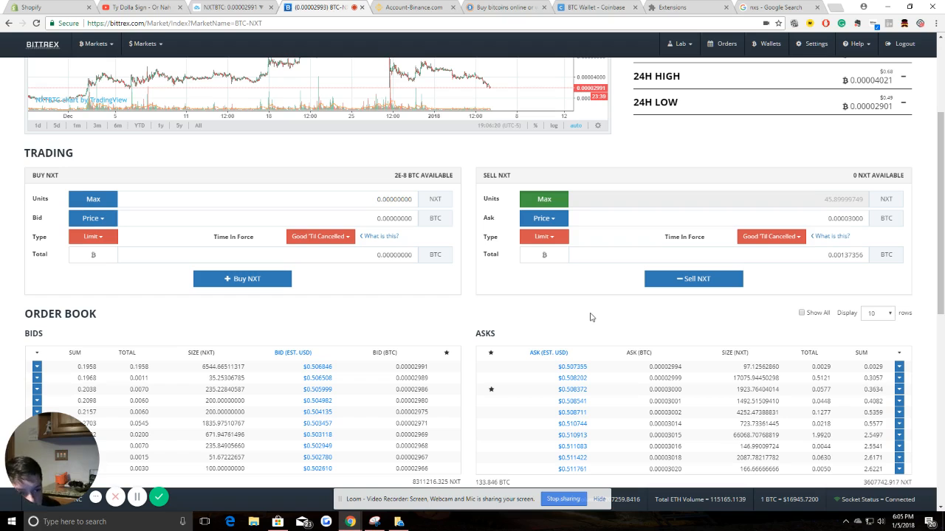
# Step: Cancel the 0.00003000 BTC NXT limit sell in the open orders list
pyautogui.scroll(-4, 890, 376)
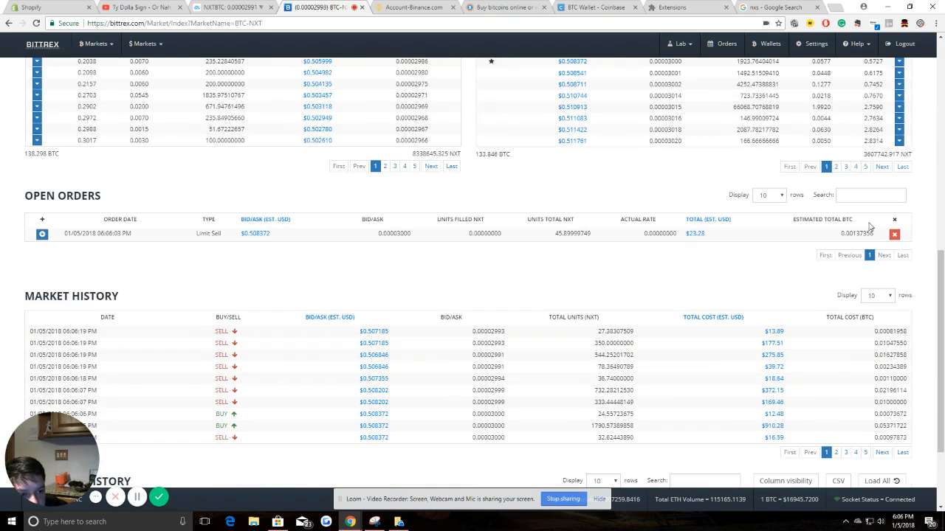
pyautogui.click(893, 235)
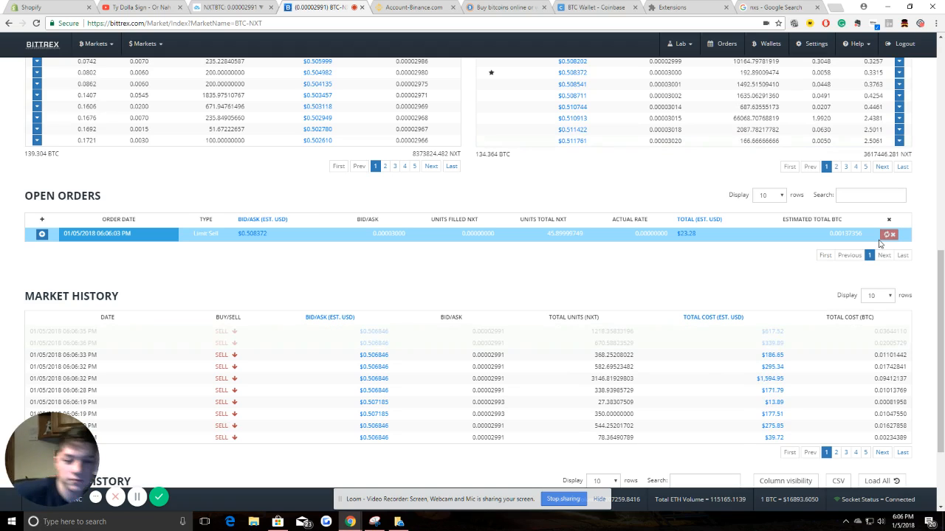
pyautogui.click(890, 234)
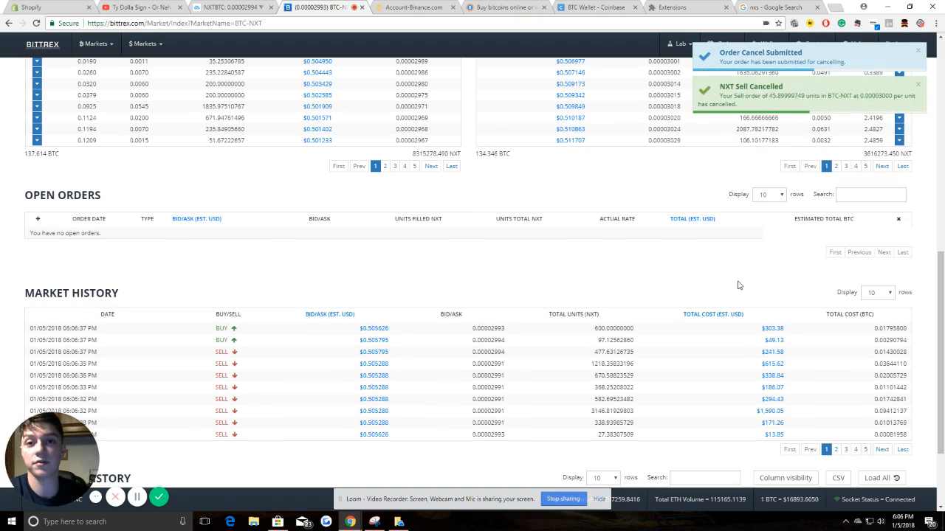
# Step: Sell all the NXT with a limit order at the Last price of 0.00002989 BTC and confirm it
pyautogui.scroll(5, 753, 262)
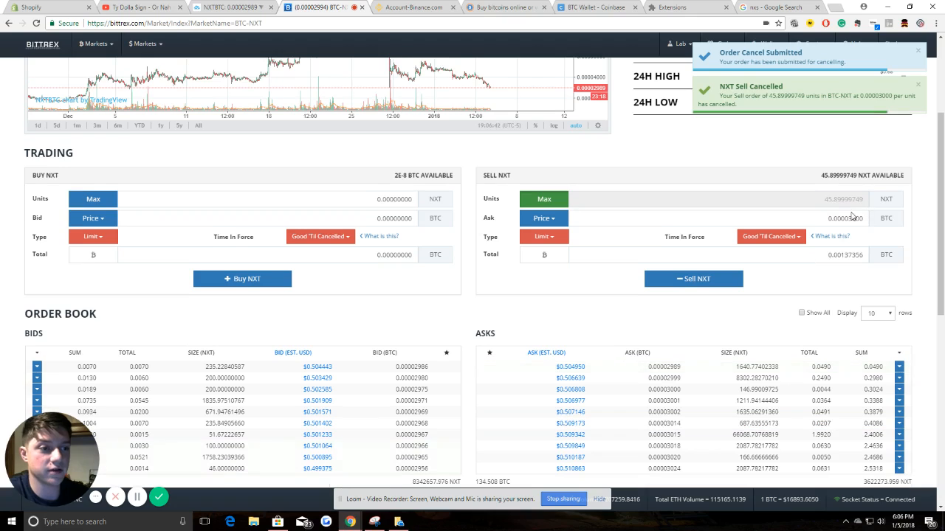
pyautogui.click(547, 223)
pyautogui.click(536, 240)
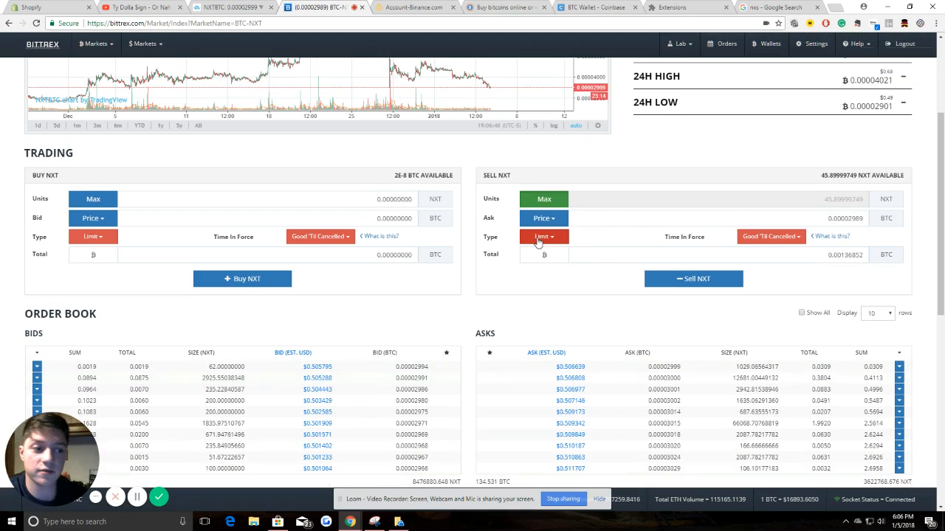
pyautogui.click(699, 281)
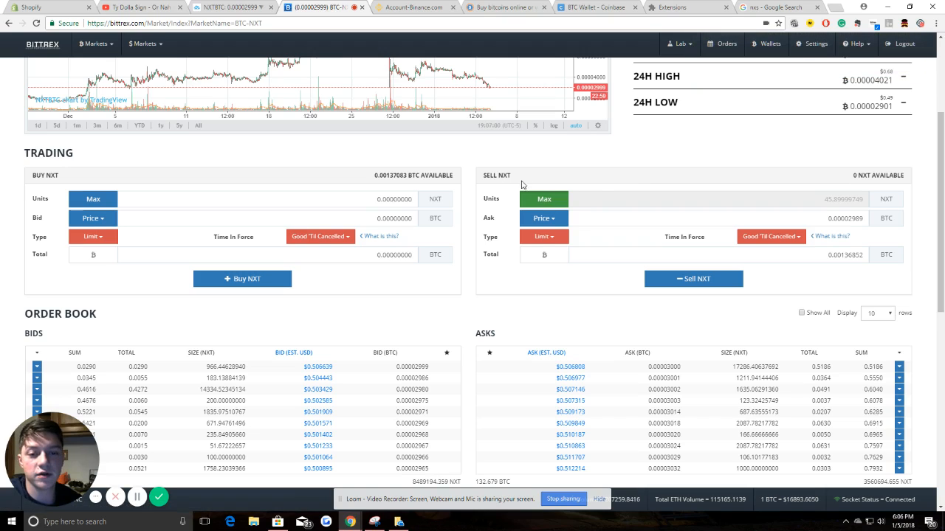
# Step: Open the order history, search the BTC markets for adx and open the AdEx (ADX) market's trading section
pyautogui.scroll(3, 606, 347)
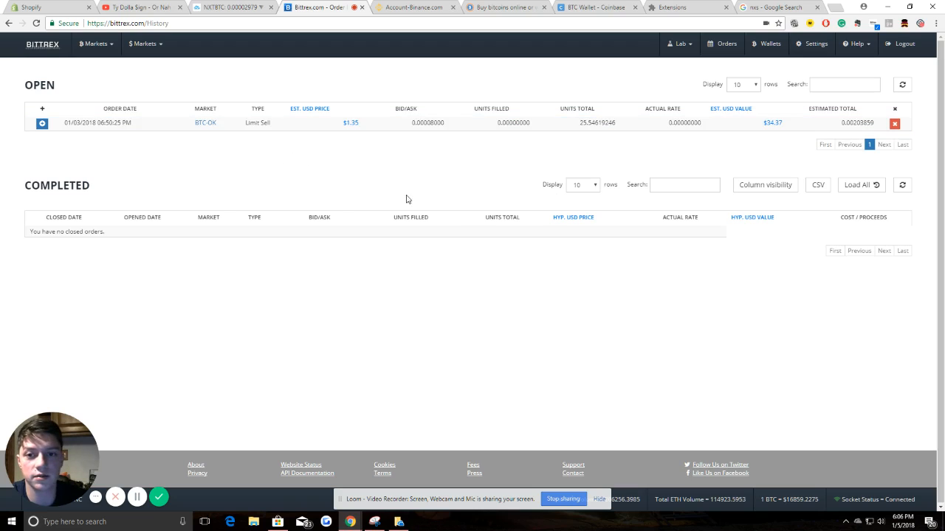
pyautogui.click(102, 55)
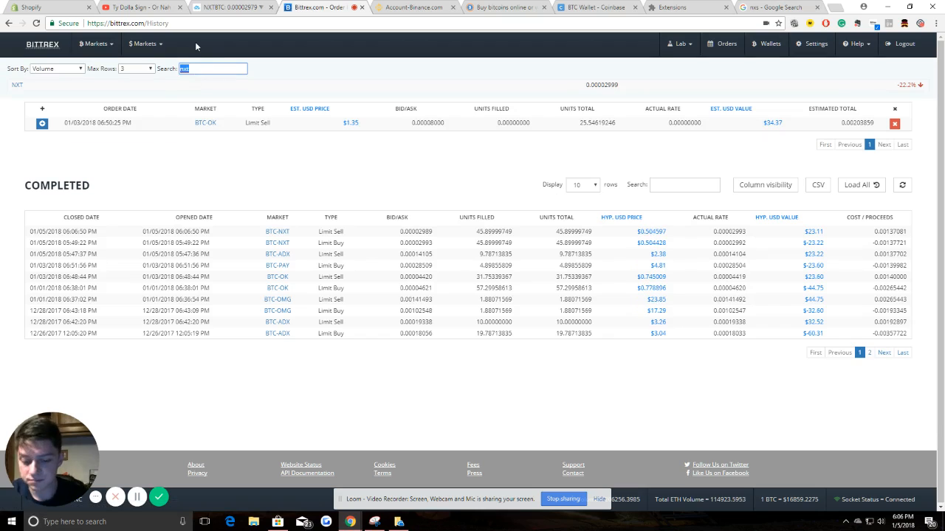
pyautogui.write('adx')
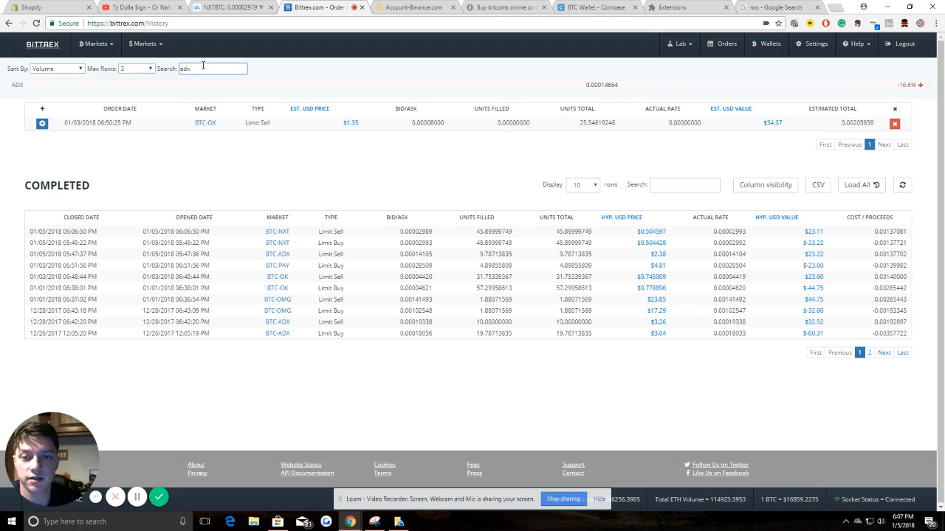
pyautogui.click(20, 87)
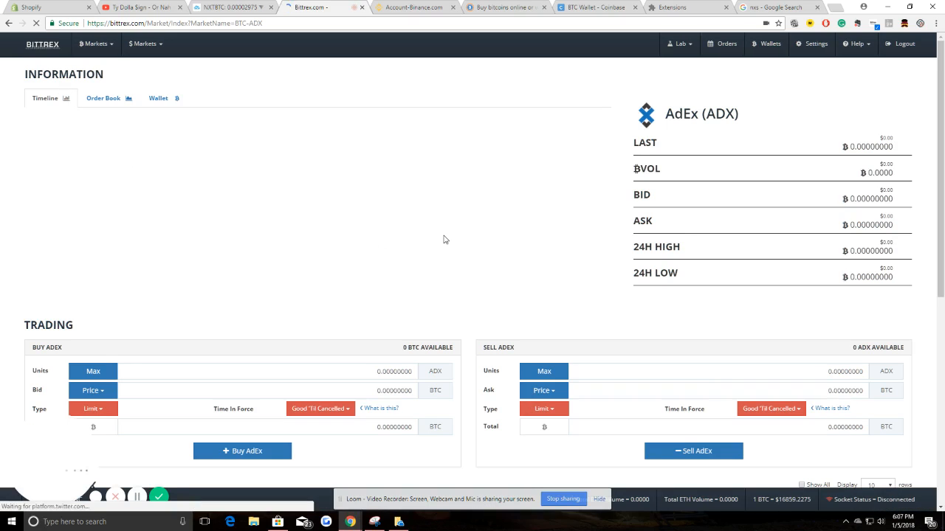
pyautogui.scroll(-2, 576, 245)
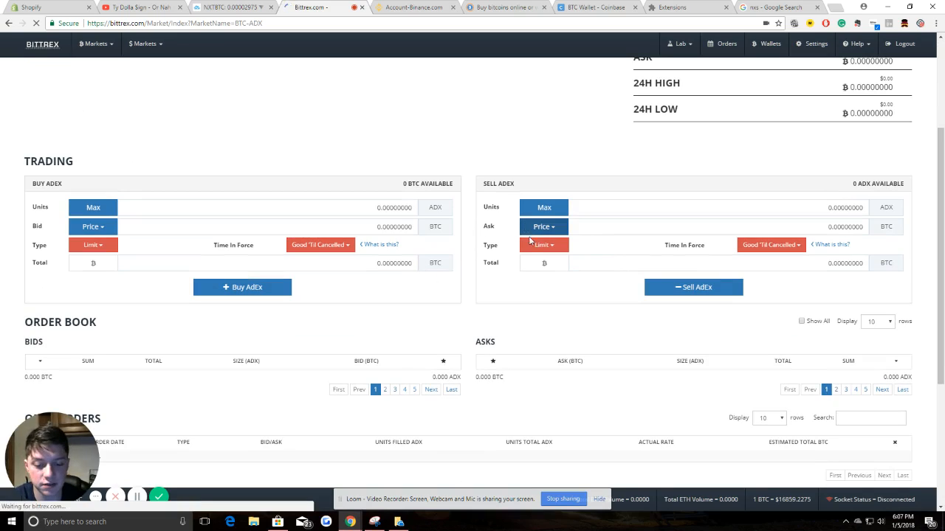
# Step: Fill in a limit buy order for the maximum AdEx units at the Last price of 0.00014817 BTC
pyautogui.click(524, 207)
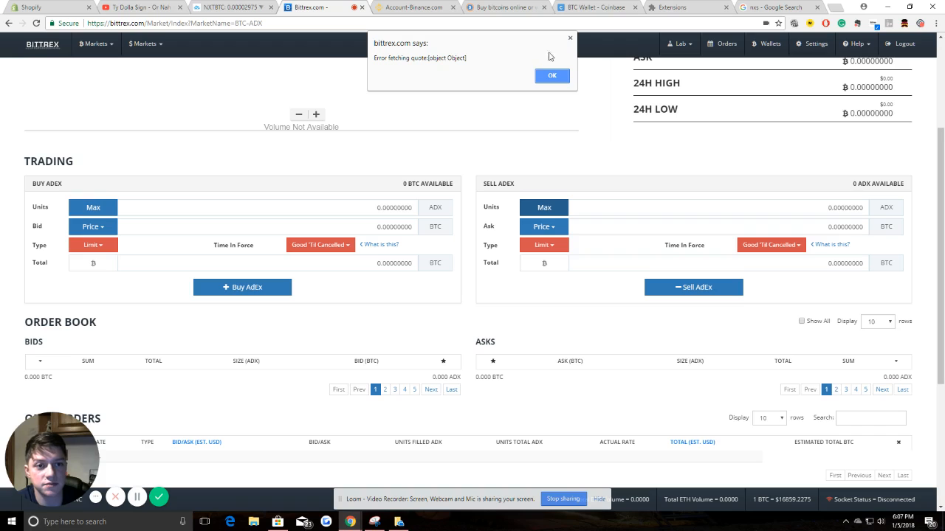
pyautogui.click(570, 38)
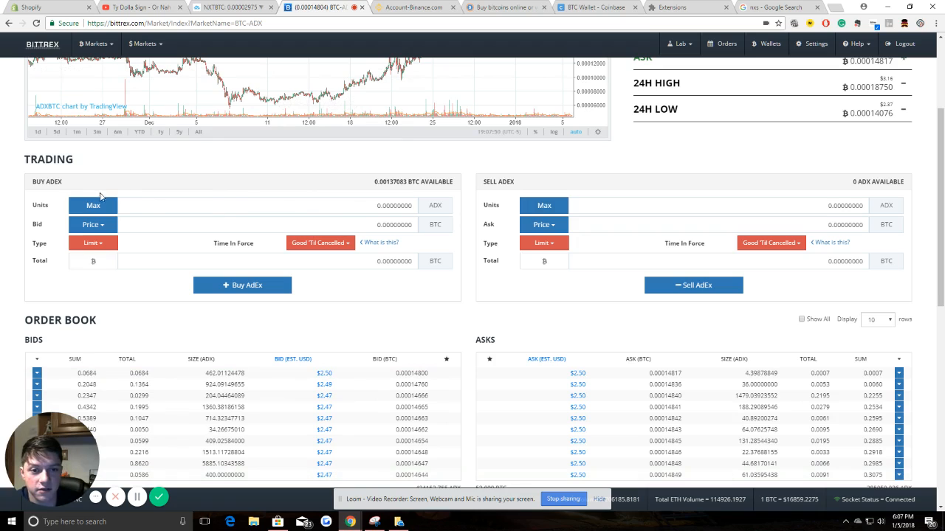
pyautogui.click(94, 208)
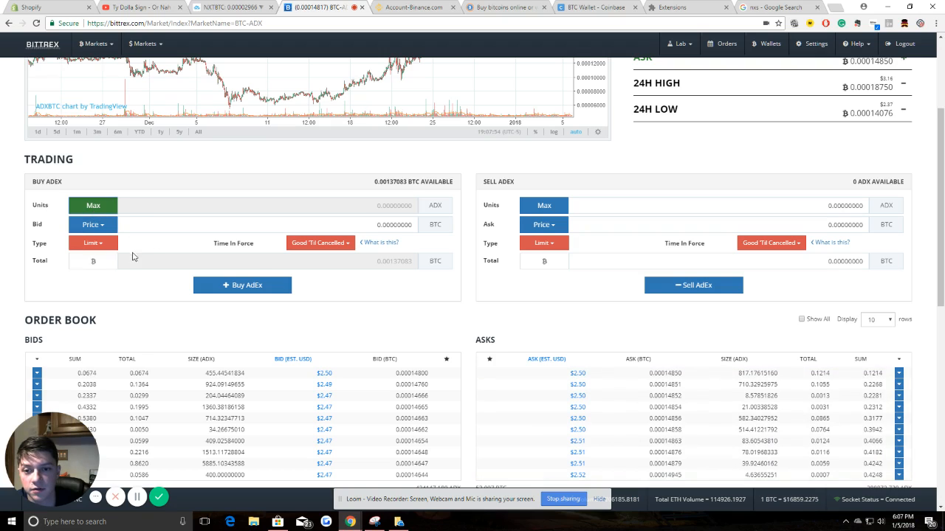
pyautogui.click(93, 225)
pyautogui.click(93, 244)
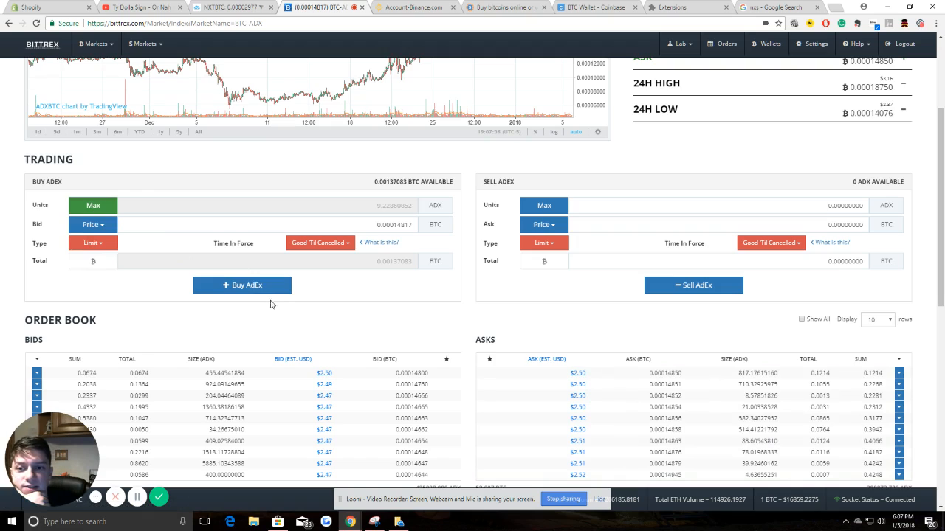
# Step: Check the AdEx chart and market prices, and submit and confirm the limit buy order
pyautogui.scroll(2, 270, 304)
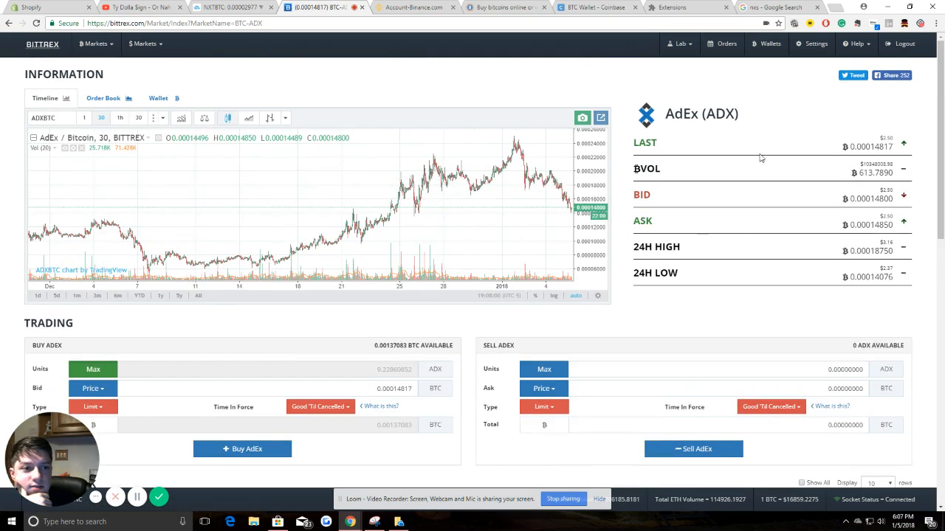
pyautogui.scroll(-2, 356, 290)
pyautogui.scroll(-1, 366, 323)
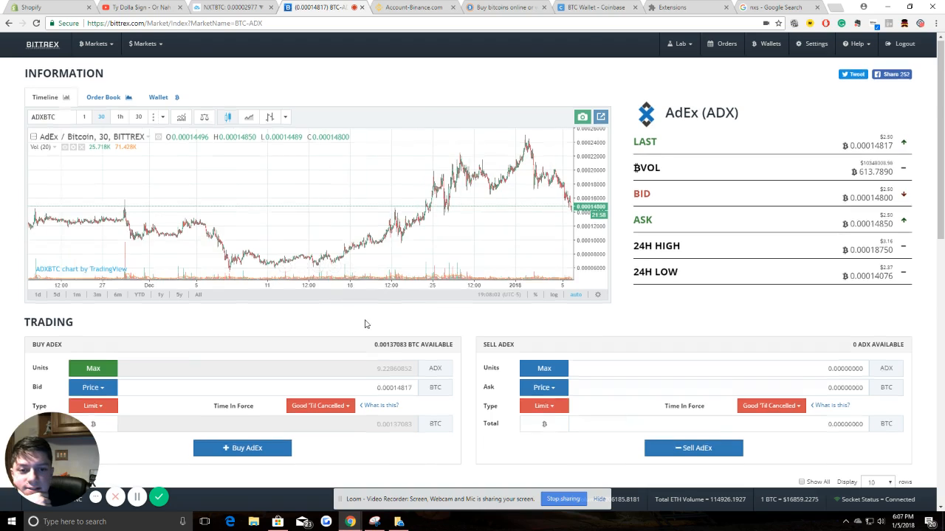
pyautogui.scroll(-1, 365, 323)
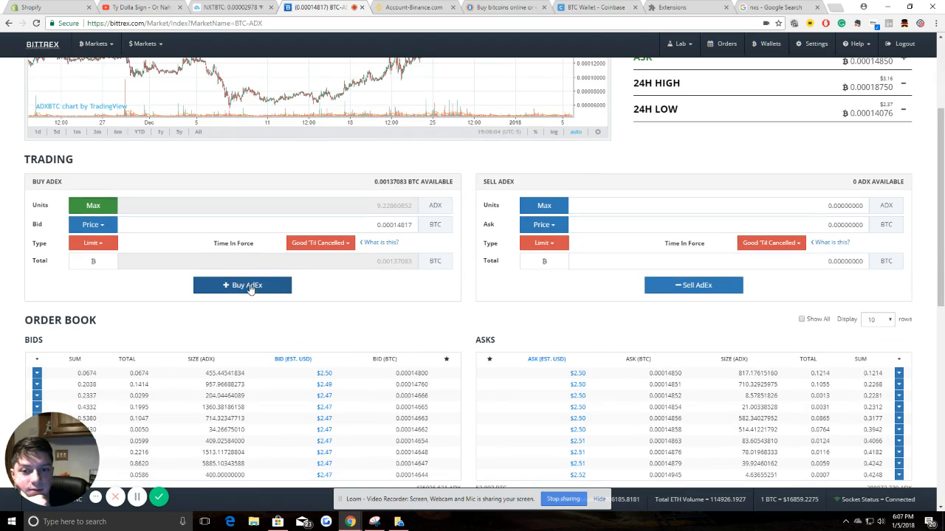
pyautogui.click(253, 285)
pyautogui.click(584, 316)
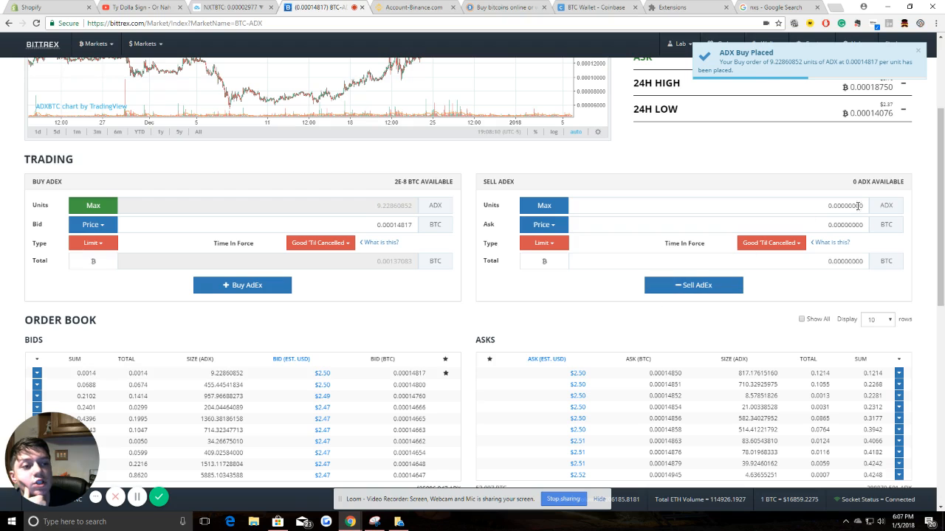
# Step: Check the open AdEx orders and view the account balances in the wallets
pyautogui.scroll(-2, 932, 196)
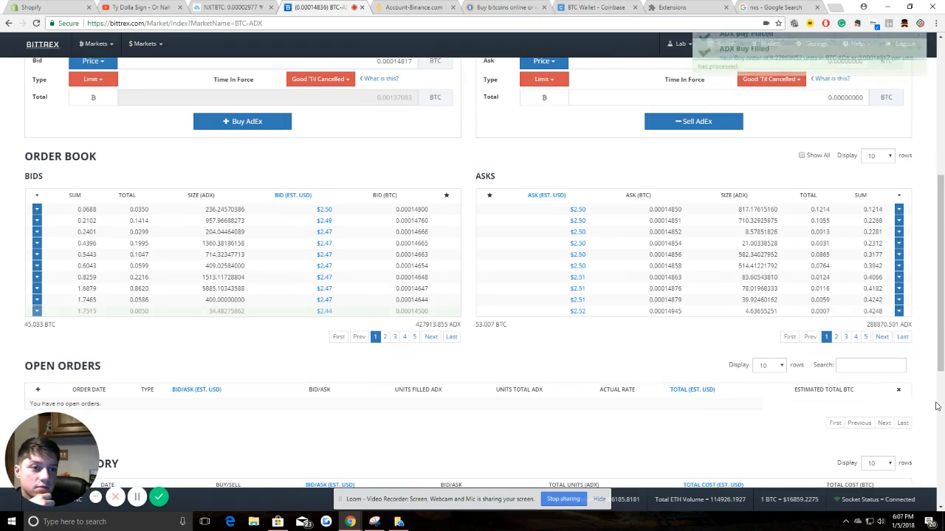
pyautogui.scroll(4, 702, 233)
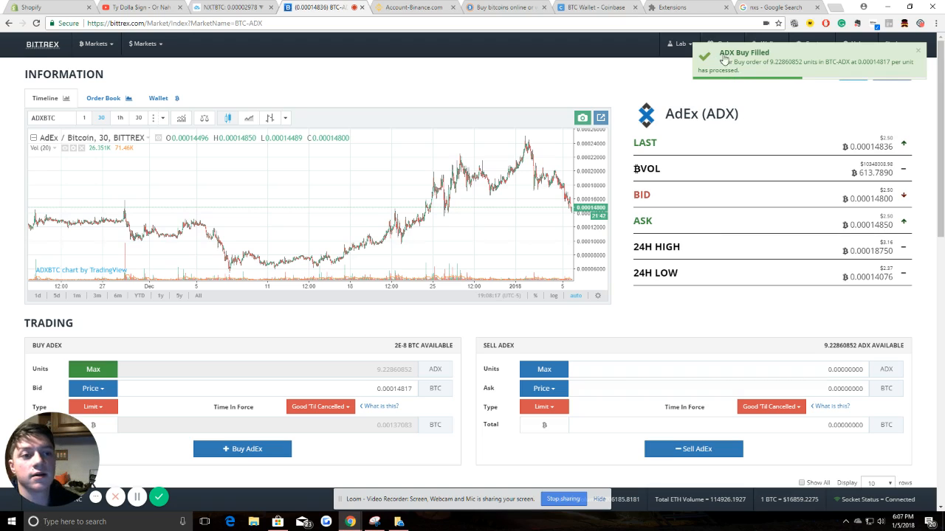
pyautogui.click(767, 45)
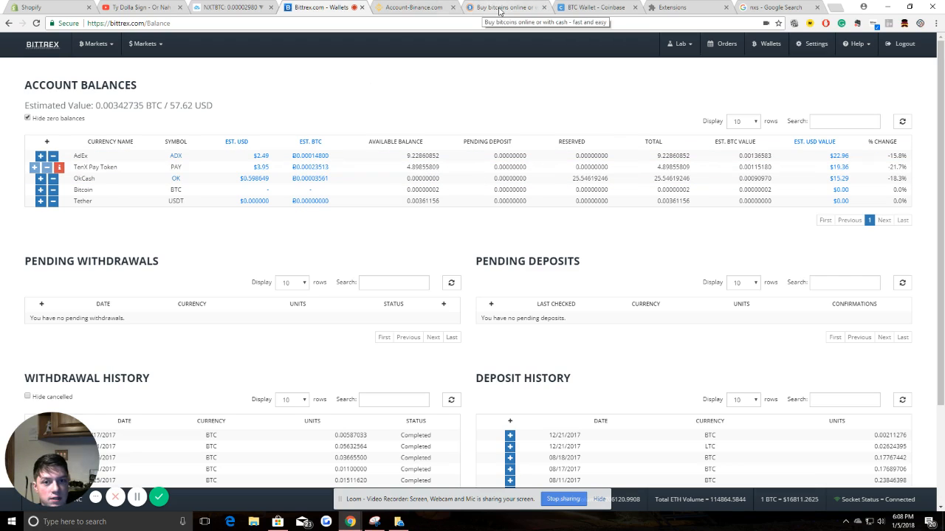
# Step: Switch between LocalBitcoins and Coinbase to compare the buy offers with the BTC Wallet's transaction history
pyautogui.click(500, 10)
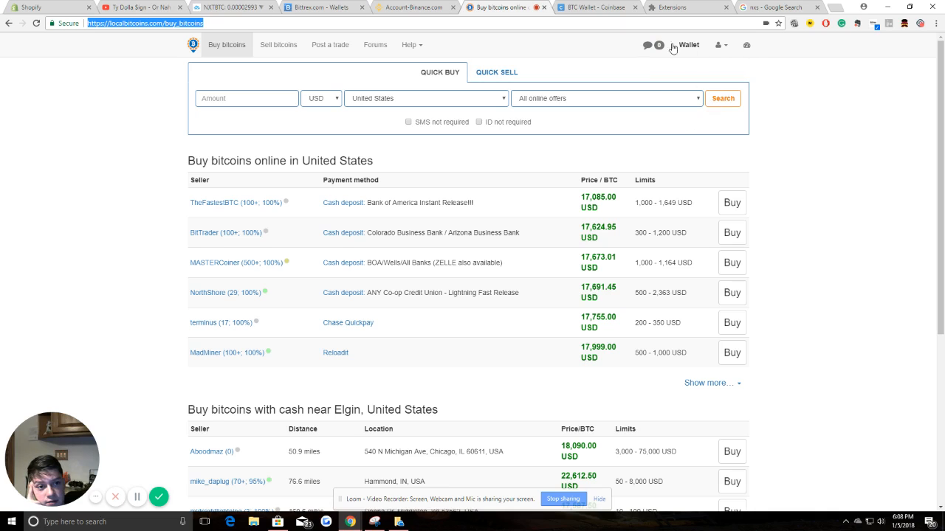
pyautogui.click(572, 12)
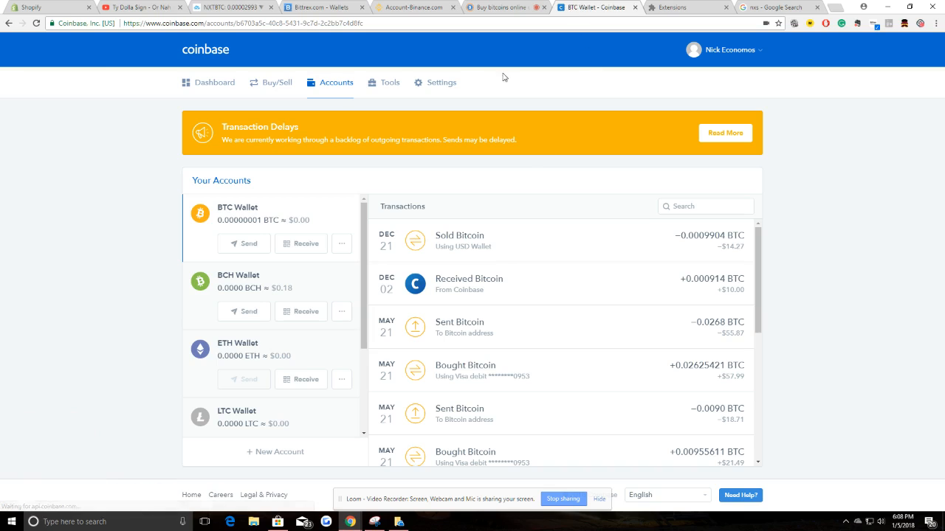
pyautogui.click(502, 8)
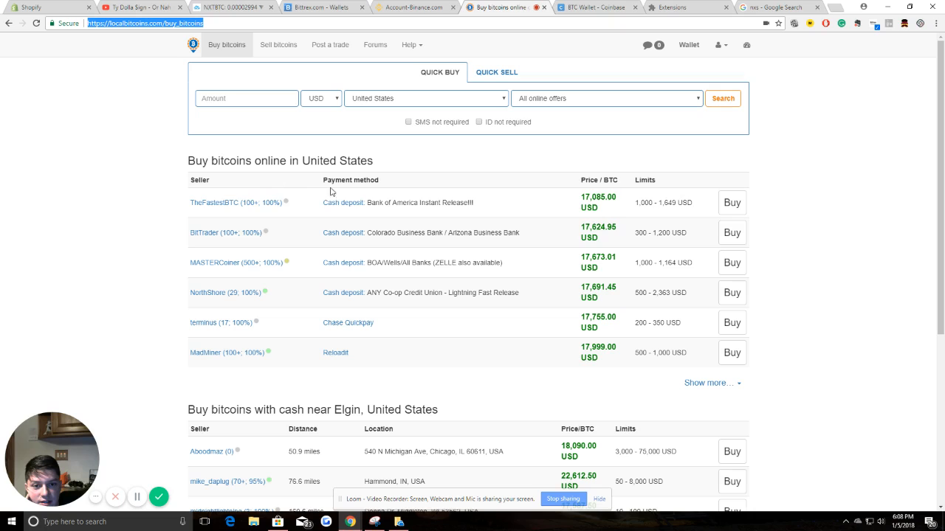
pyautogui.click(602, 5)
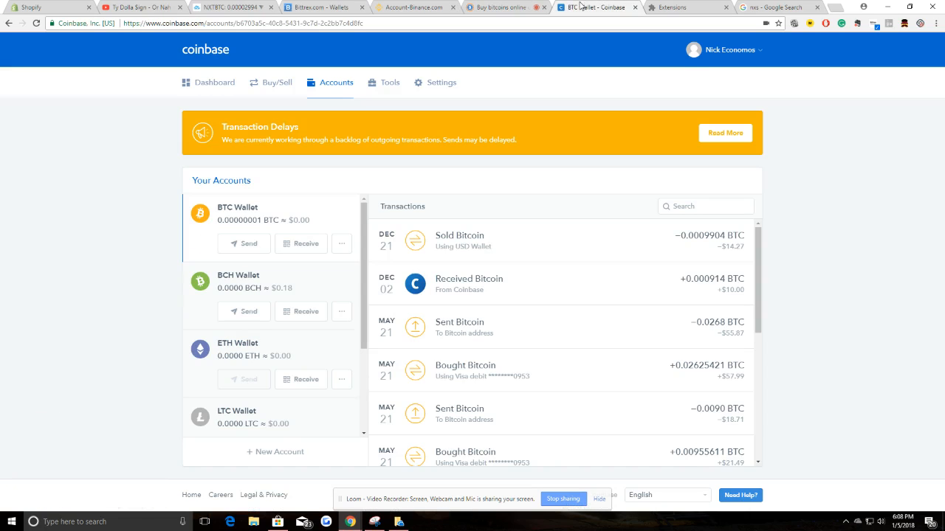
pyautogui.scroll(-1, 555, 298)
pyautogui.scroll(-2, 557, 302)
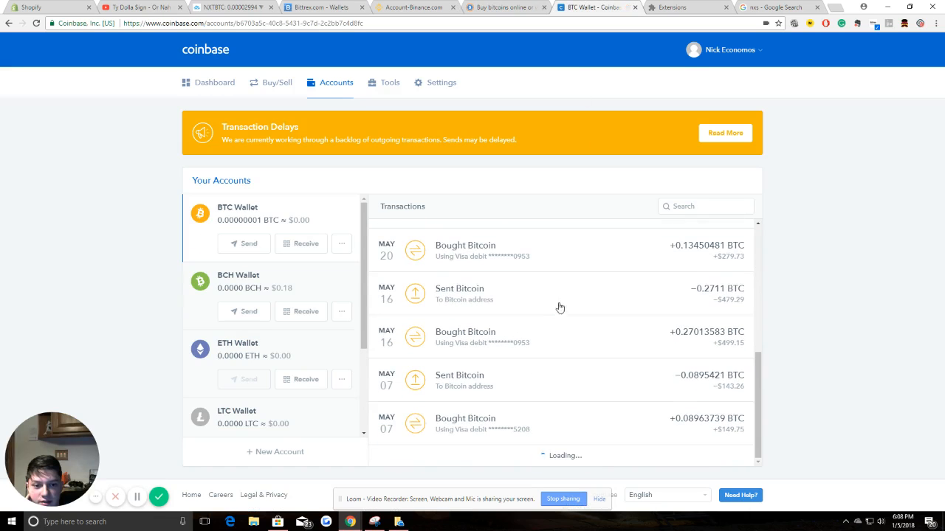
pyautogui.scroll(4, 522, 396)
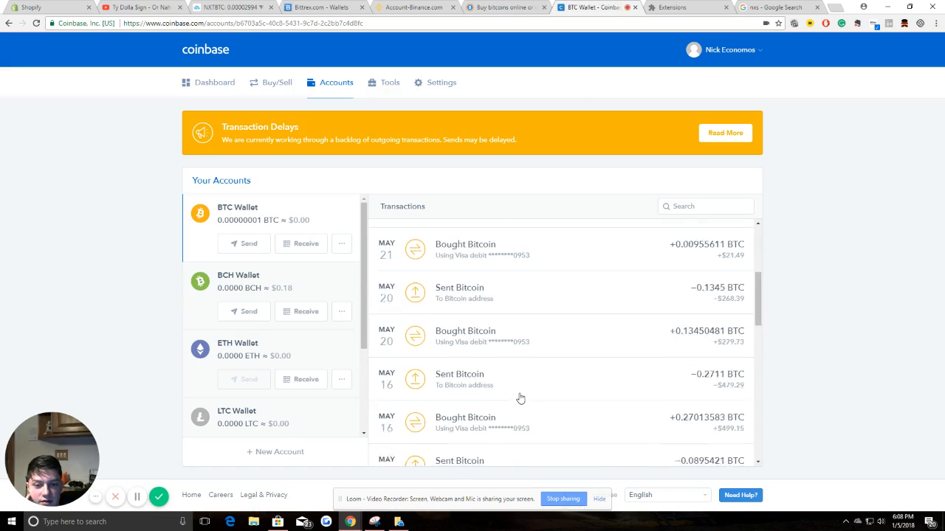
# Step: Switch back to LocalBitcoins and list all cash deposit offers for buying bitcoins in the United States
pyautogui.click(488, 5)
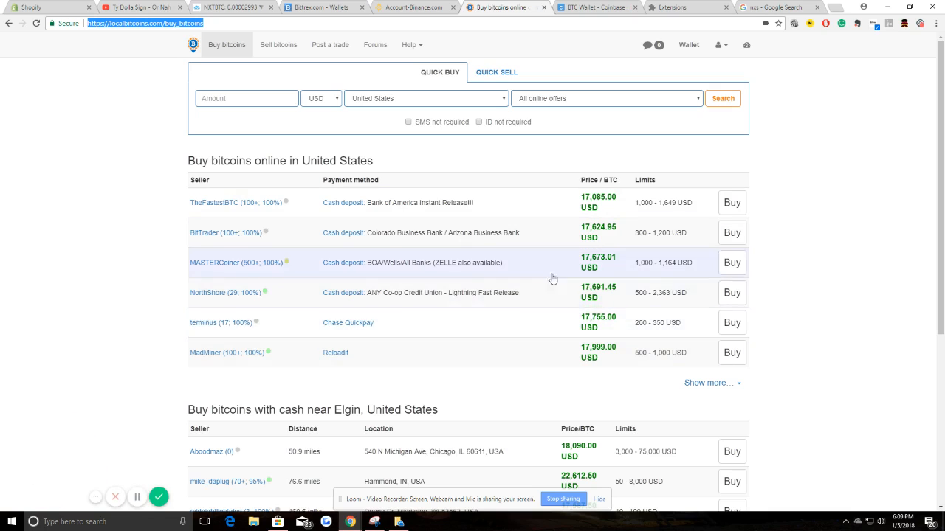
pyautogui.scroll(-2, 604, 331)
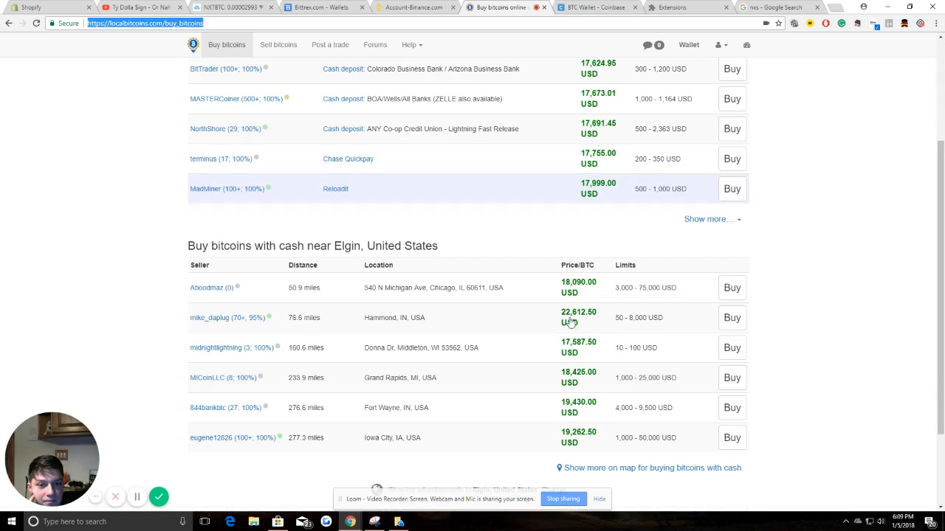
pyautogui.click(703, 219)
pyautogui.click(662, 295)
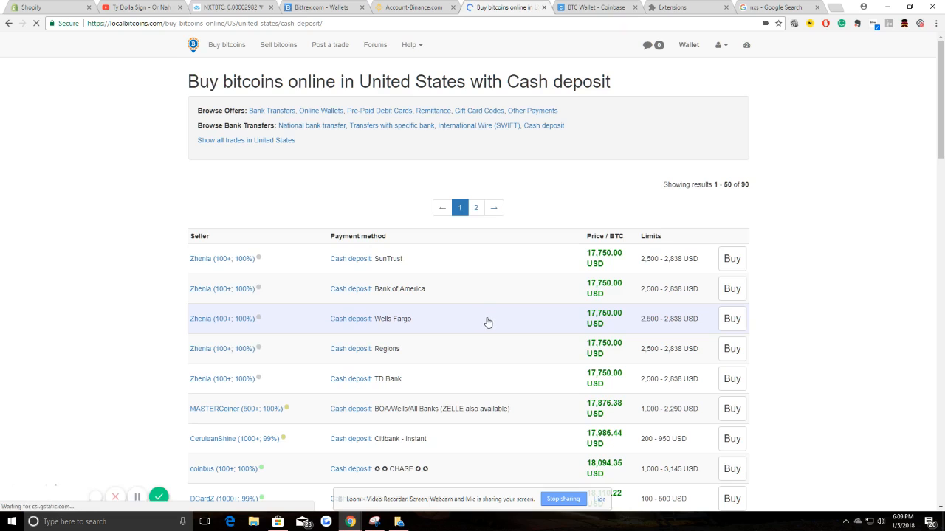
pyautogui.scroll(-2, 488, 322)
# Step: Compare the cash deposit offers' prices with the Bitcoin price on the Coinbase dashboard
pyautogui.click(572, 6)
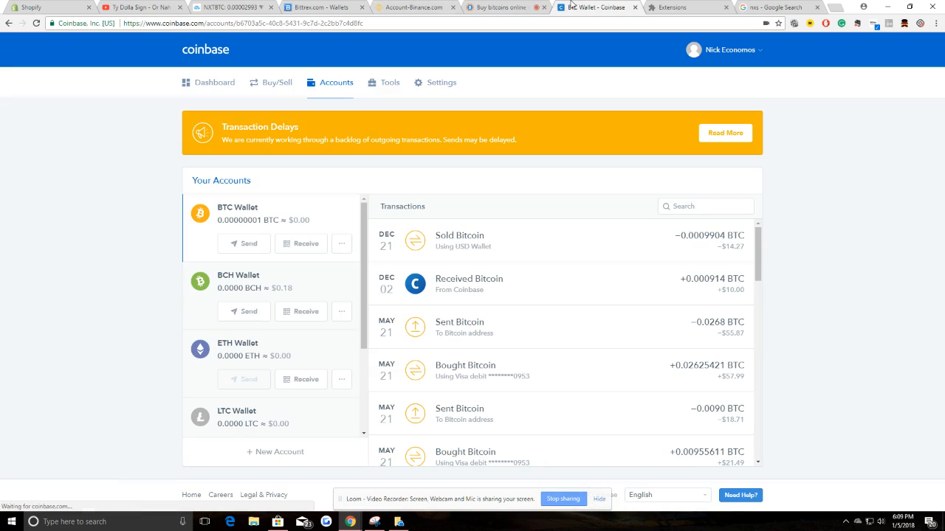
pyautogui.click(501, 7)
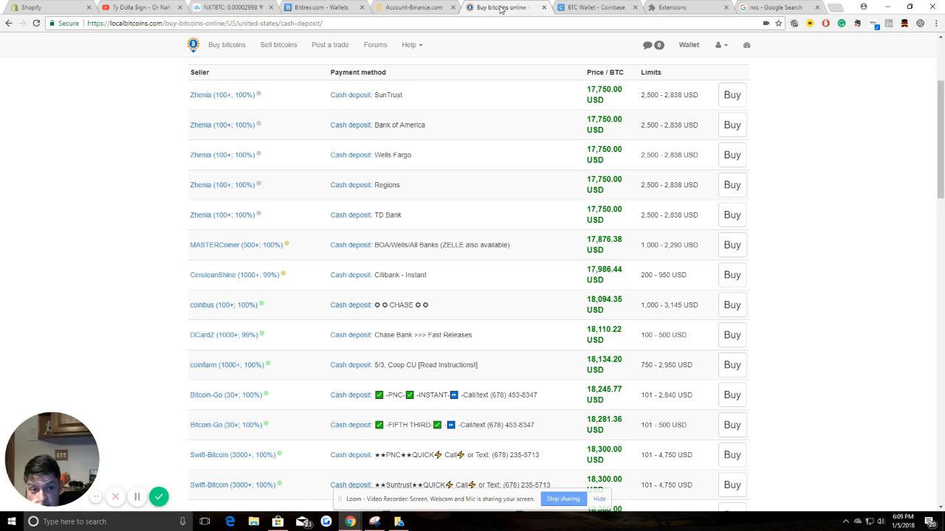
pyautogui.scroll(2, 543, 288)
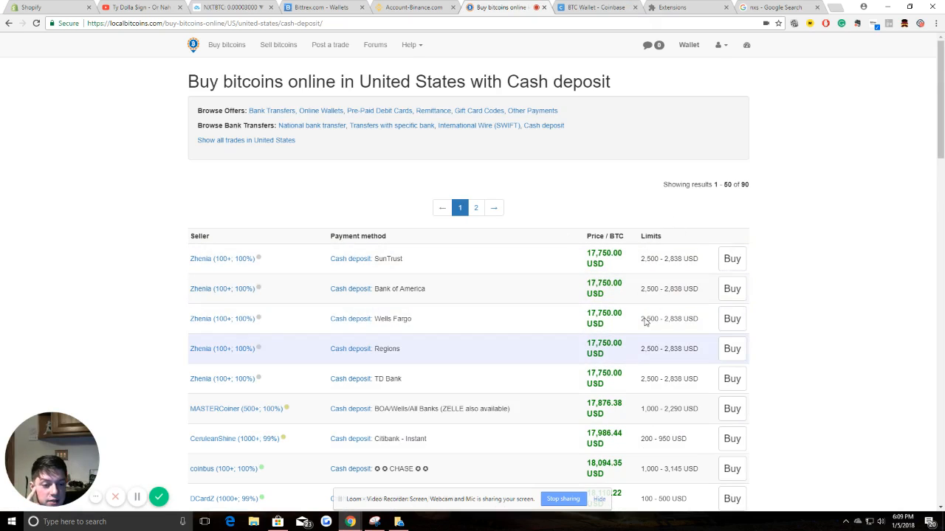
pyautogui.moveTo(941, 111); pyautogui.dragTo(935, 222)
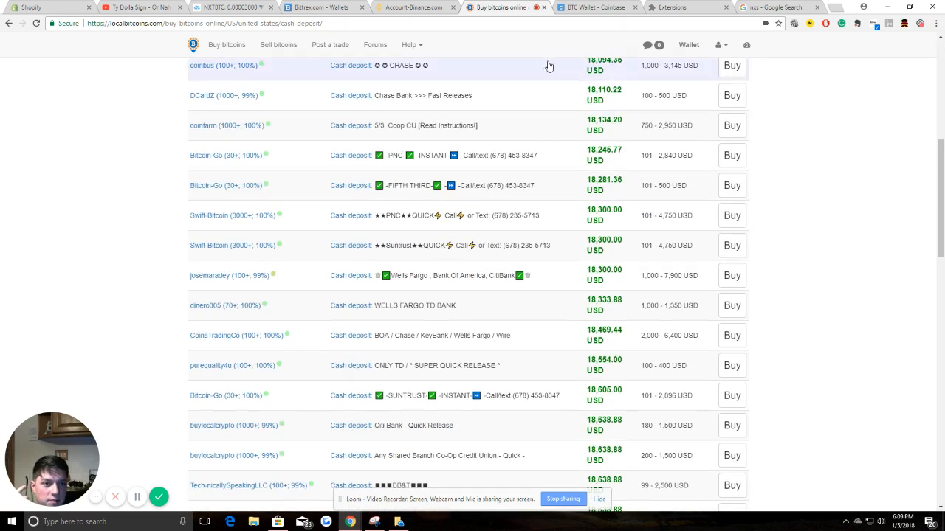
pyautogui.click(568, 8)
pyautogui.click(211, 80)
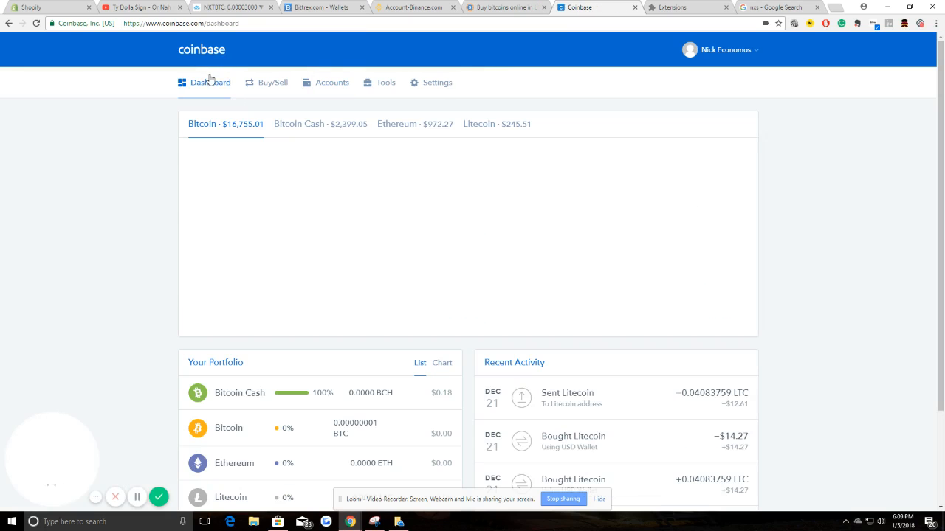
# Step: Browse the LocalBitcoins cash deposit offers' prices and limits and open the CoinsTradingCo BOA / Chase / KeyBank / Wells Fargo / Wire offer
pyautogui.click(502, 7)
pyautogui.scroll(-20, 576, 310)
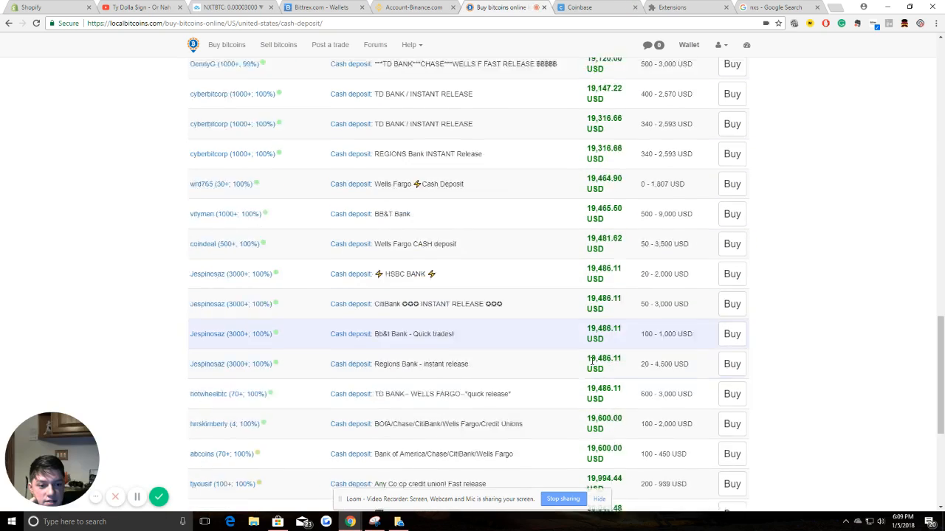
pyautogui.scroll(20, 562, 364)
pyautogui.scroll(4, 573, 327)
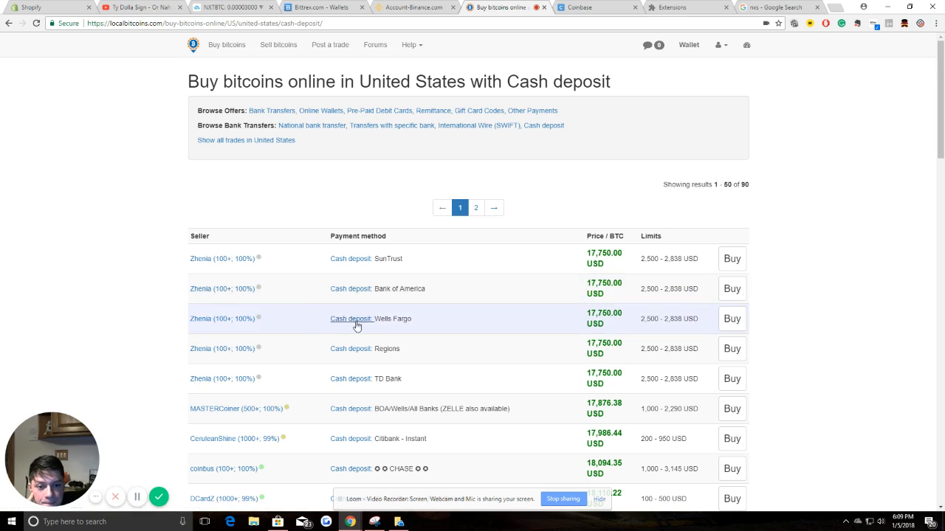
pyautogui.scroll(-2, 672, 255)
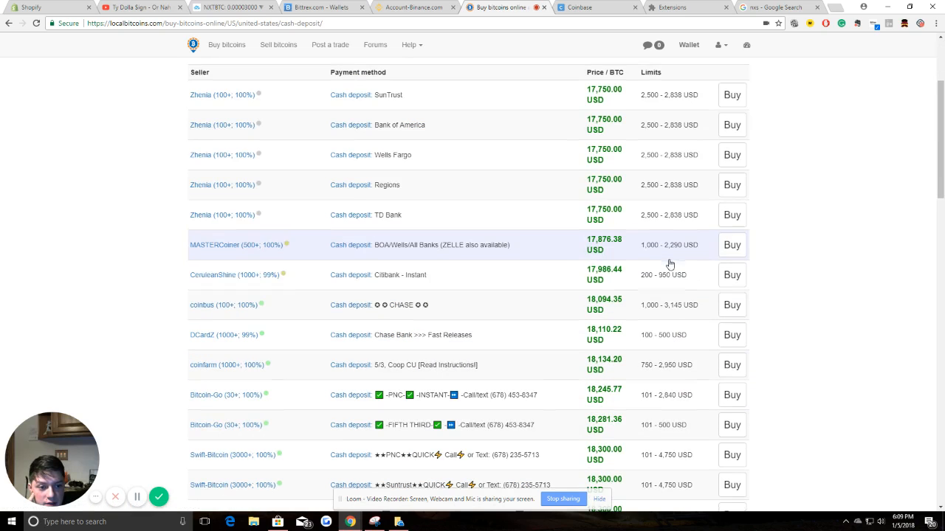
pyautogui.scroll(-4, 664, 277)
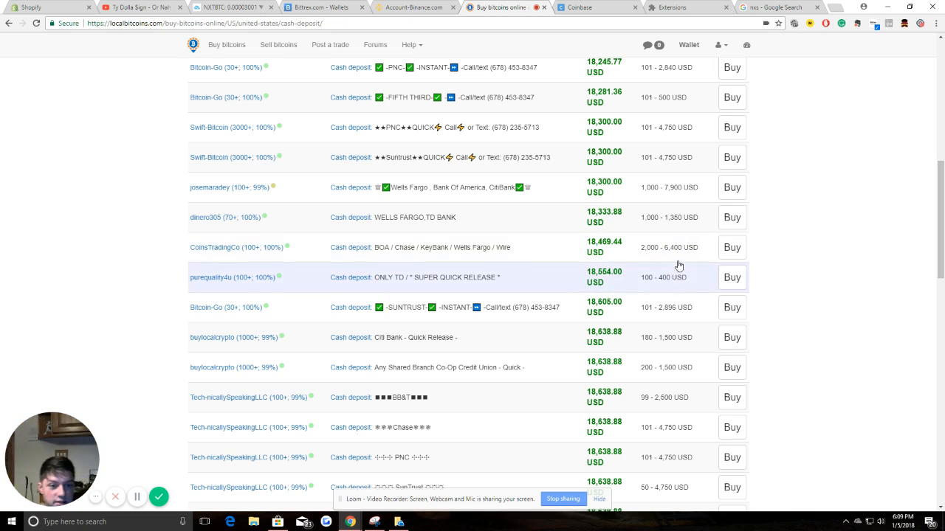
pyautogui.click(679, 252)
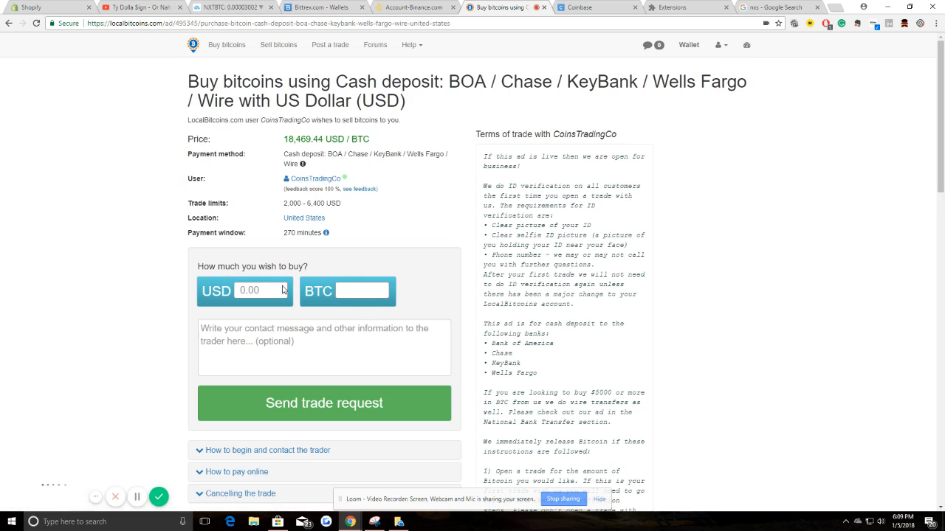
# Step: Enter 6400 USD as the amount to buy and read through the CoinsTradingCo terms of trade
pyautogui.click(262, 290)
pyautogui.write('6400')
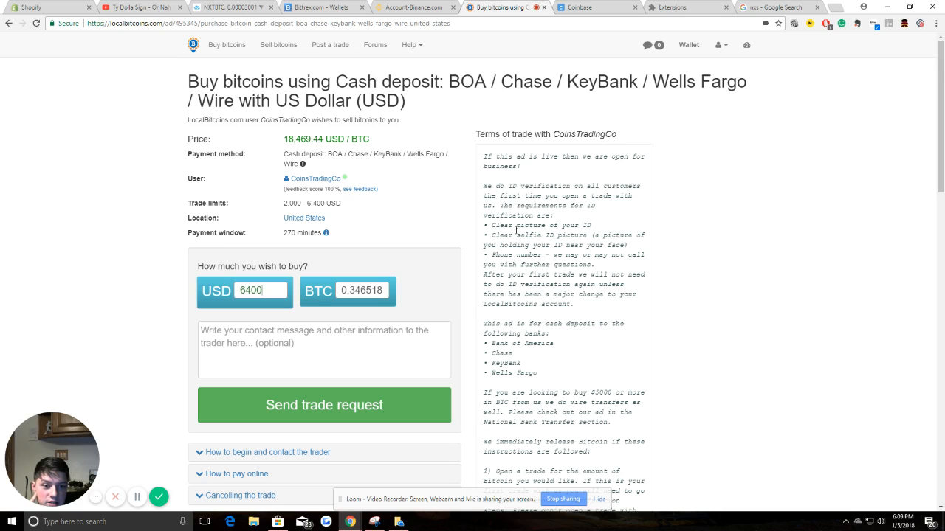
pyautogui.scroll(-2, 528, 229)
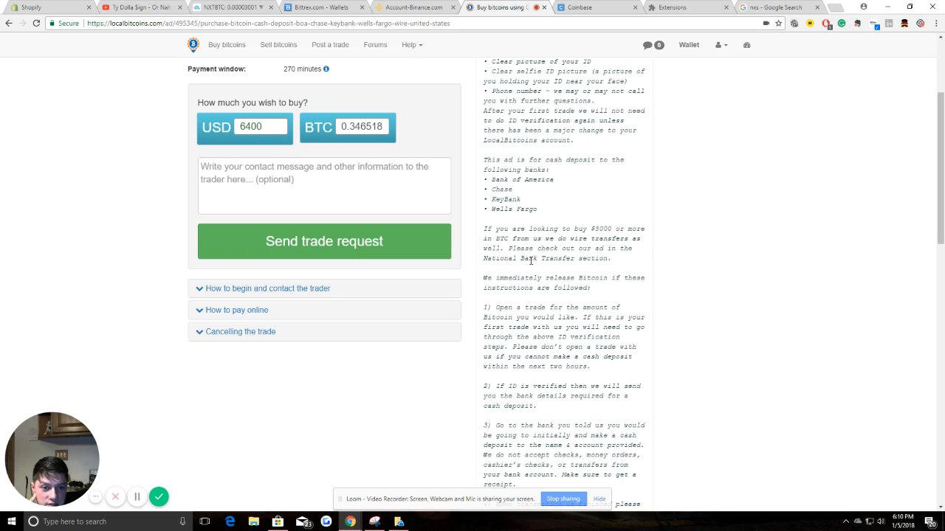
pyautogui.scroll(-2, 533, 287)
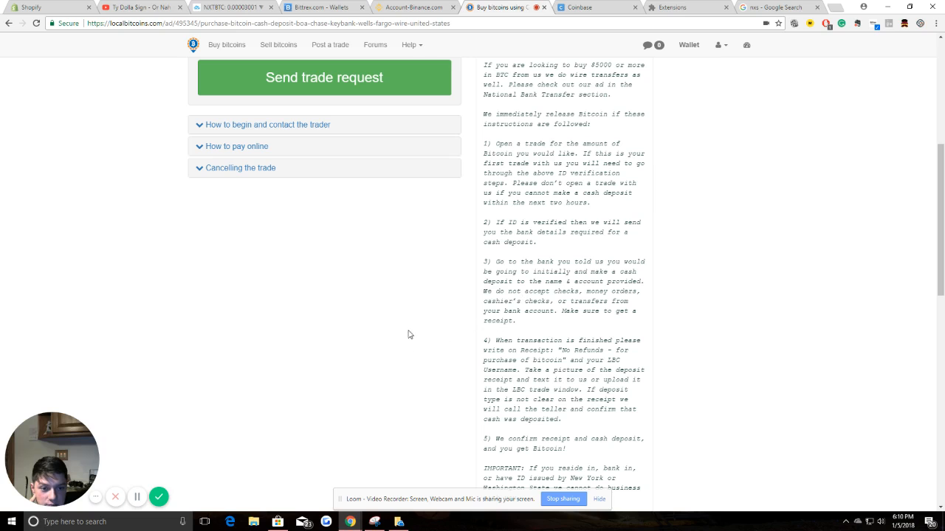
pyautogui.scroll(4, 323, 403)
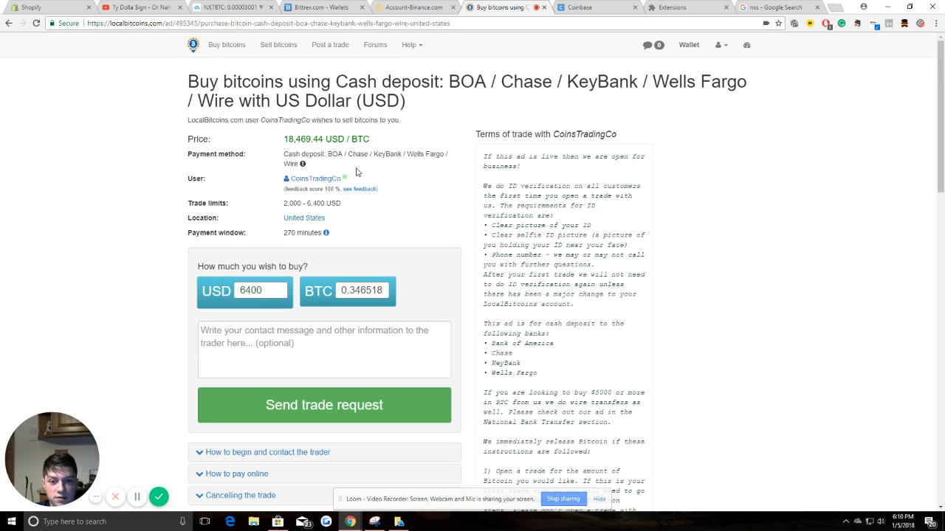
pyautogui.scroll(-6, 521, 261)
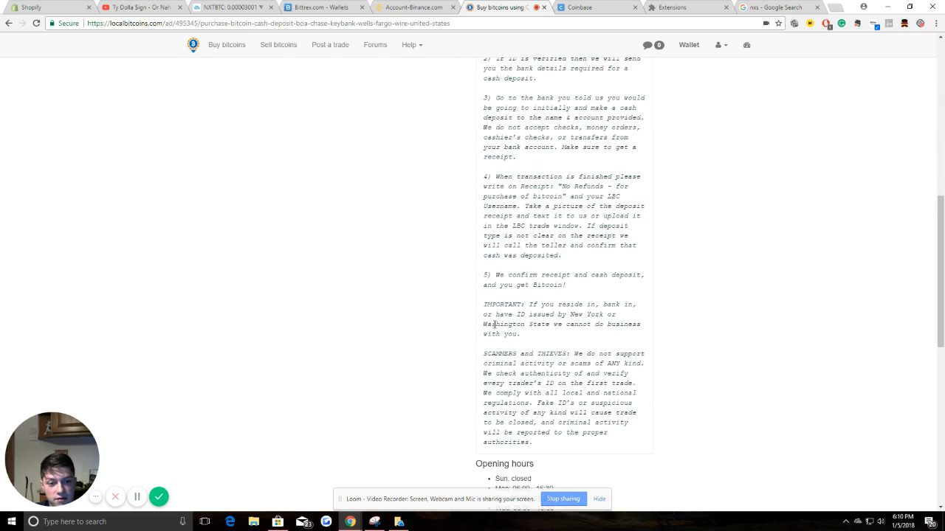
# Step: Open CoinsTradingCo's profile from the offer and examine its trade history, verifications, escrow release times and customer feedback
pyautogui.scroll(6, 546, 381)
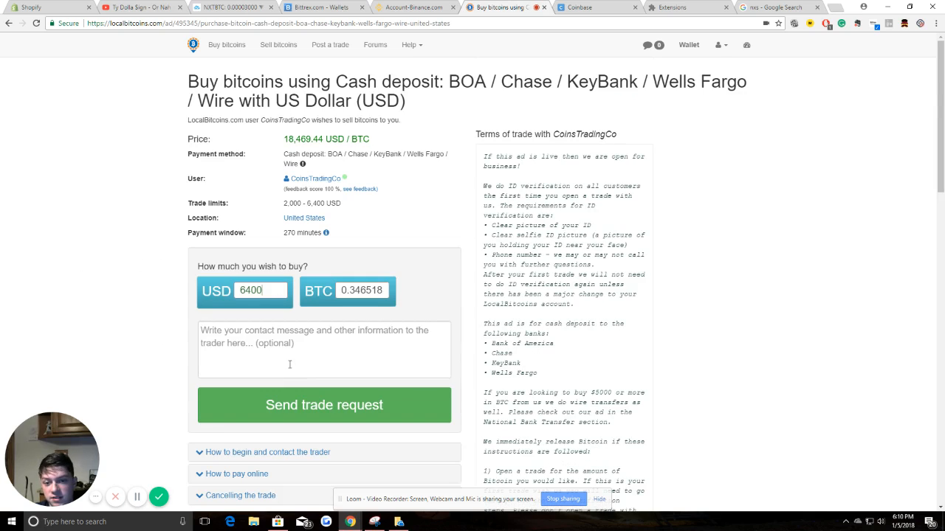
pyautogui.click(354, 190)
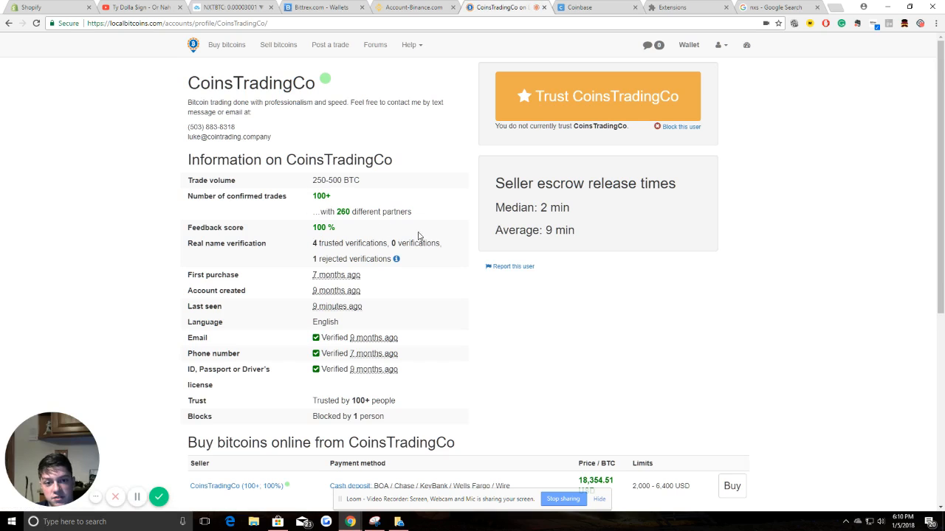
pyautogui.moveTo(543, 208); pyautogui.dragTo(610, 238)
pyautogui.click(567, 233)
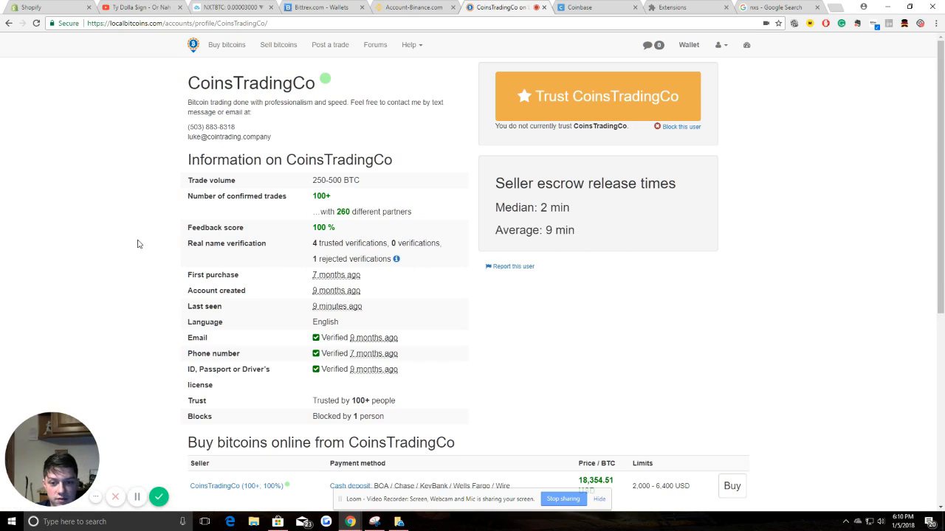
pyautogui.scroll(-2, 141, 245)
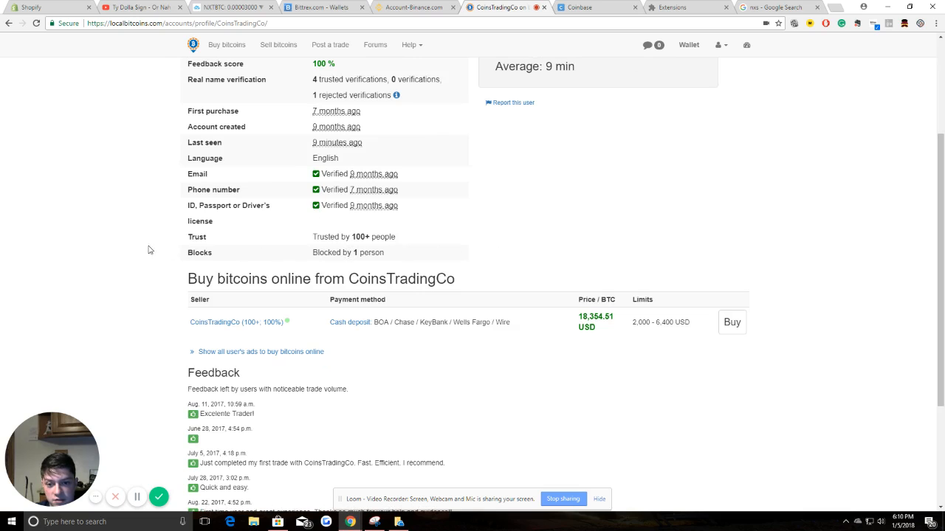
pyautogui.scroll(-2, 140, 257)
pyautogui.scroll(4, 139, 317)
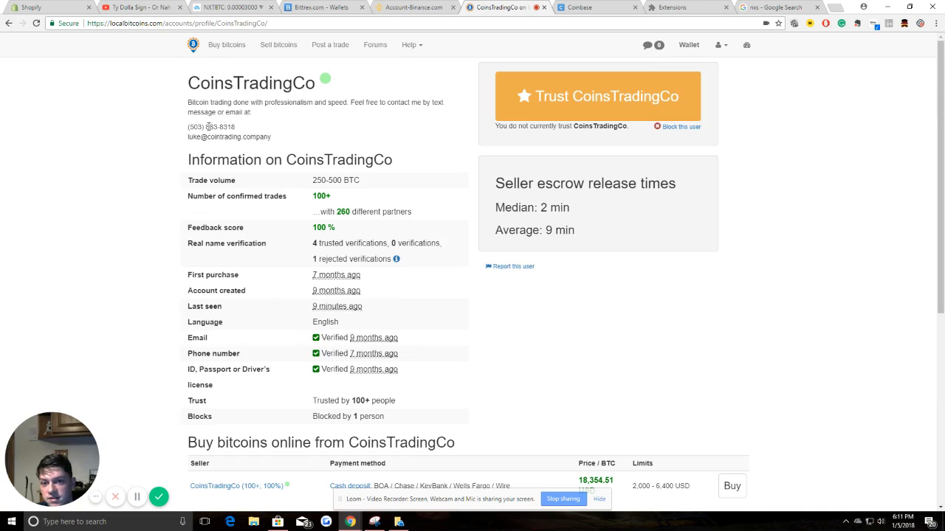
# Step: Return to the CoinsTradingCo cash deposit offer and compare its price with the Bitcoin price on the Coinbase dashboard
pyautogui.click(9, 23)
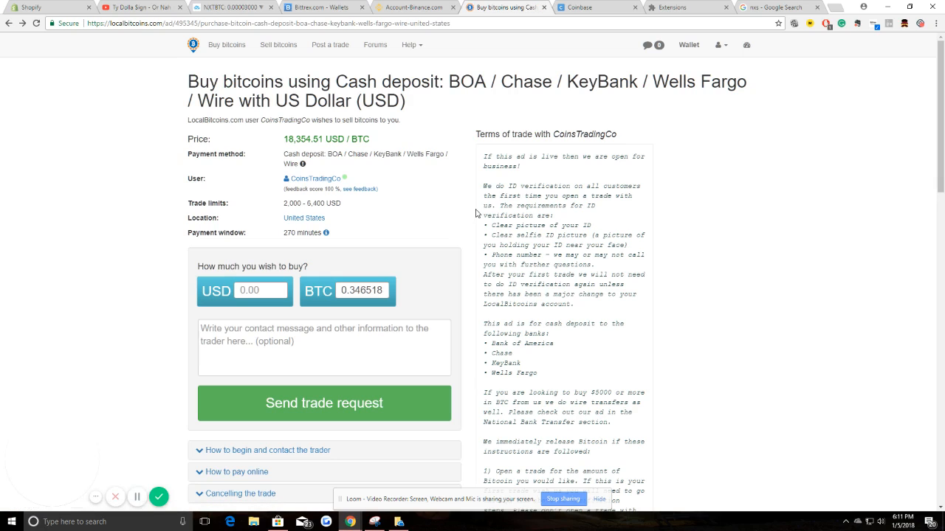
pyautogui.click(609, 7)
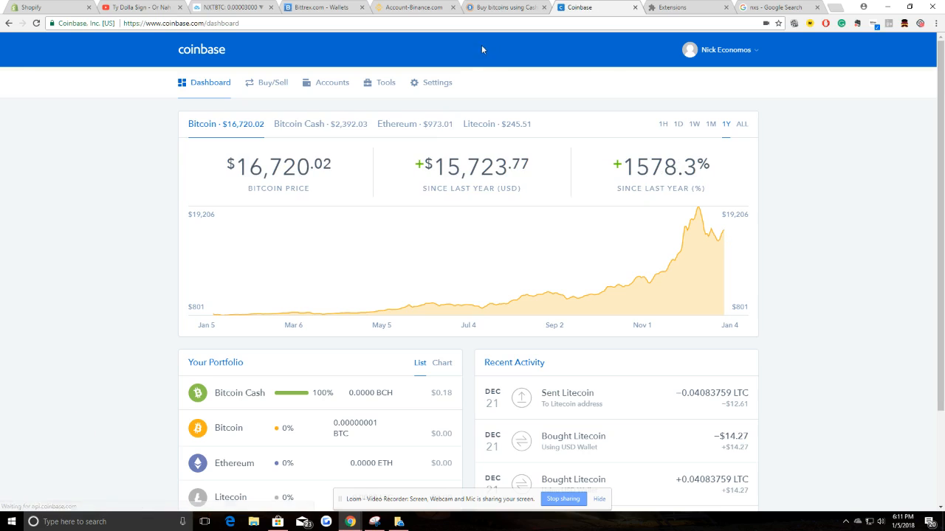
pyautogui.click(509, 7)
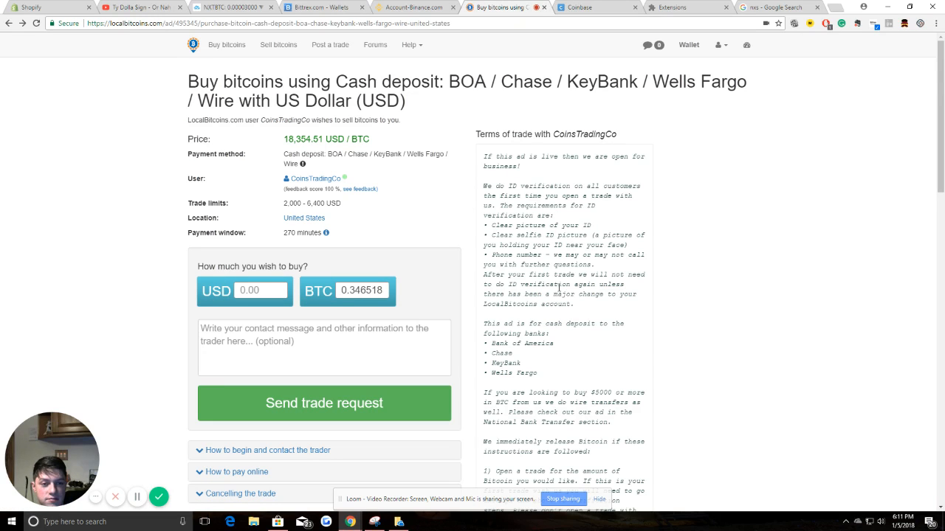
pyautogui.click(580, 7)
pyautogui.click(503, 7)
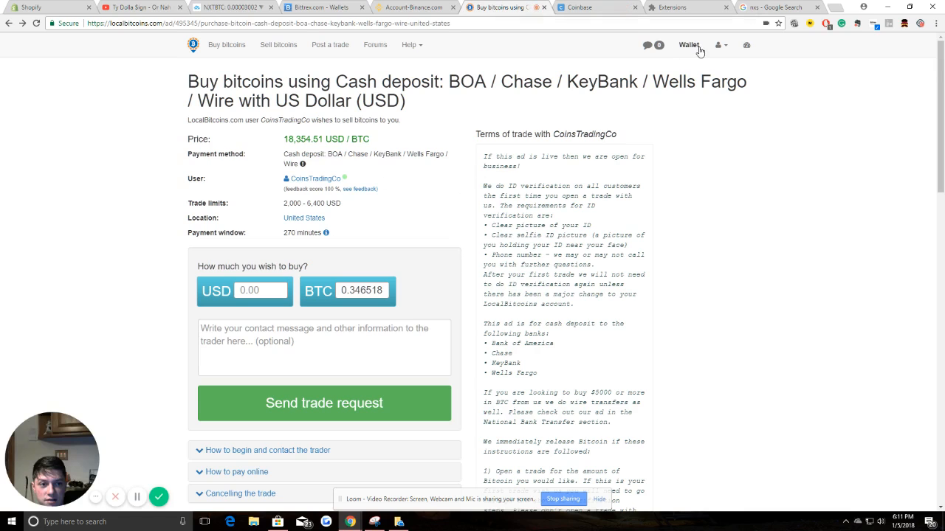
# Step: Go back to the LocalBitcoins home page and list the United States offers paid by Transfers with specific bank
pyautogui.click(194, 48)
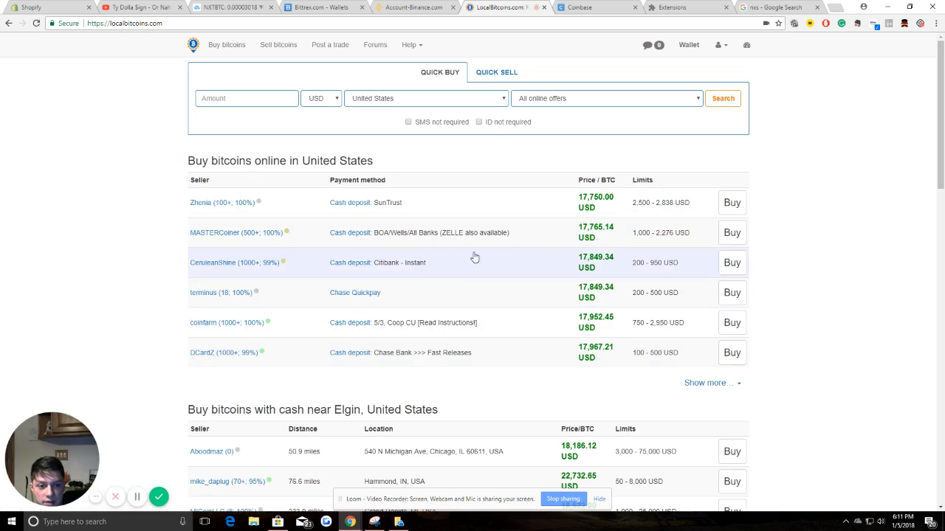
pyautogui.click(710, 382)
pyautogui.scroll(-2, 773, 341)
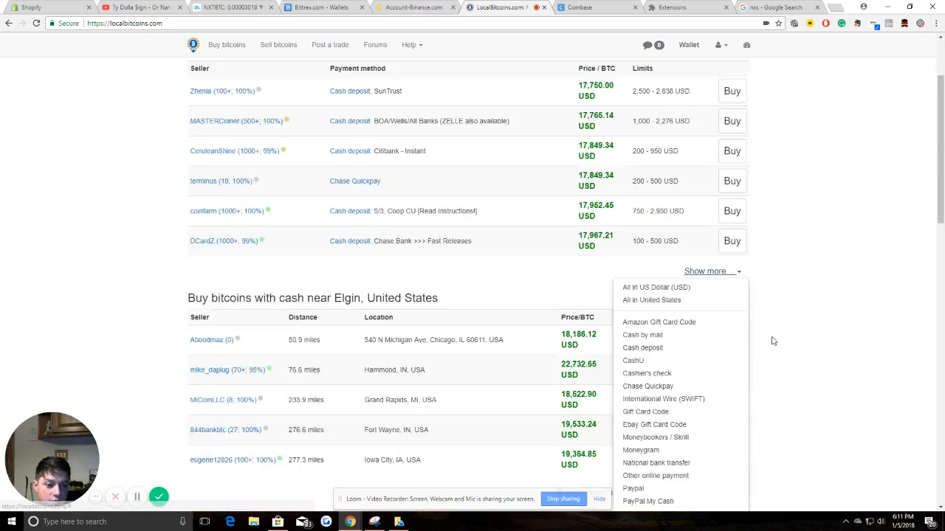
pyautogui.scroll(-3, 773, 341)
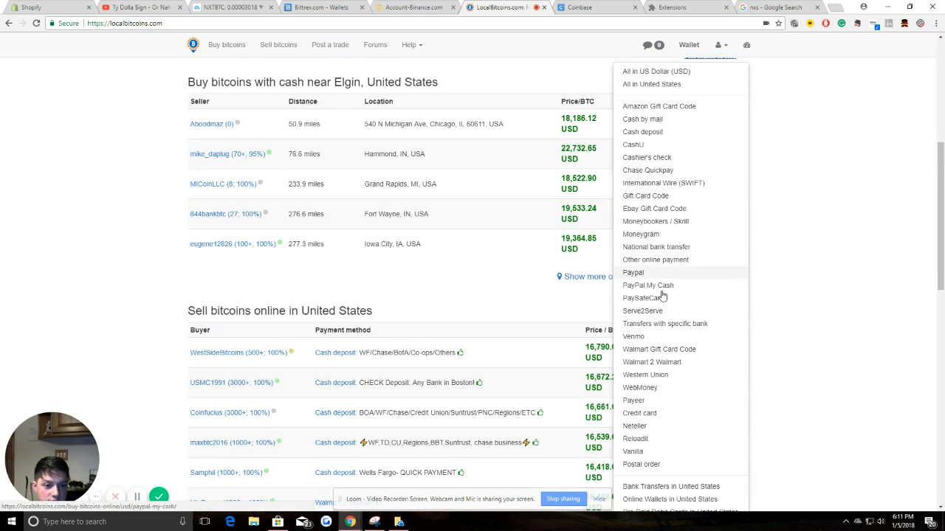
pyautogui.click(663, 325)
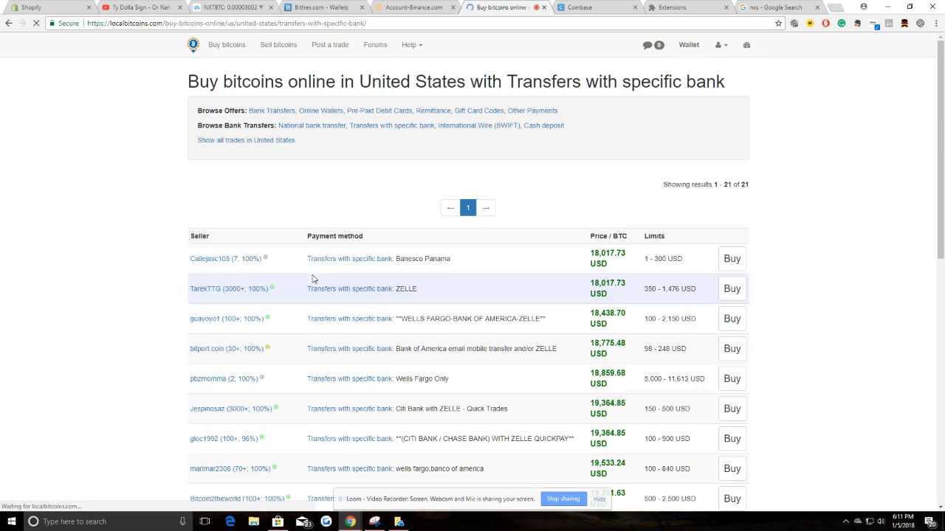
# Step: Browse the specific-bank offers' prices and limits, open the Wells Fargo Only offer and check the Coinbase dashboard for comparison
pyautogui.scroll(-2, 301, 213)
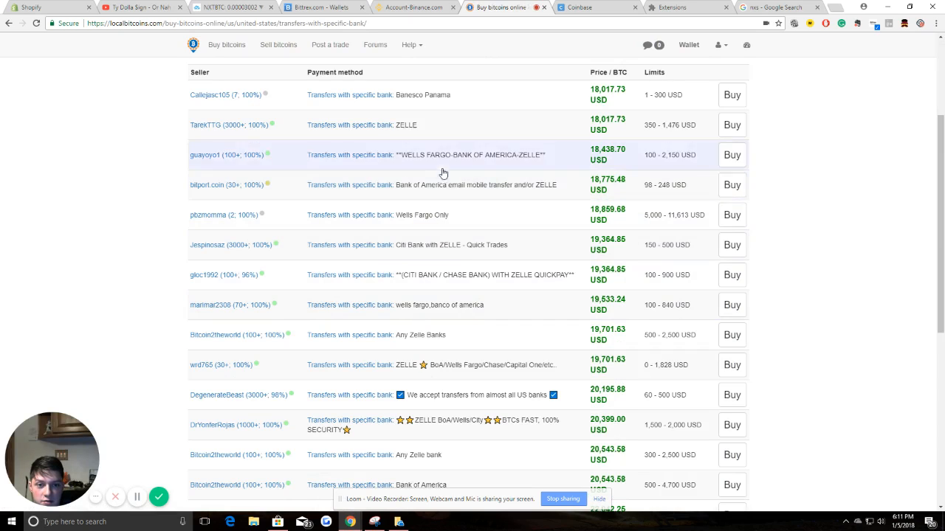
pyautogui.scroll(2, 419, 360)
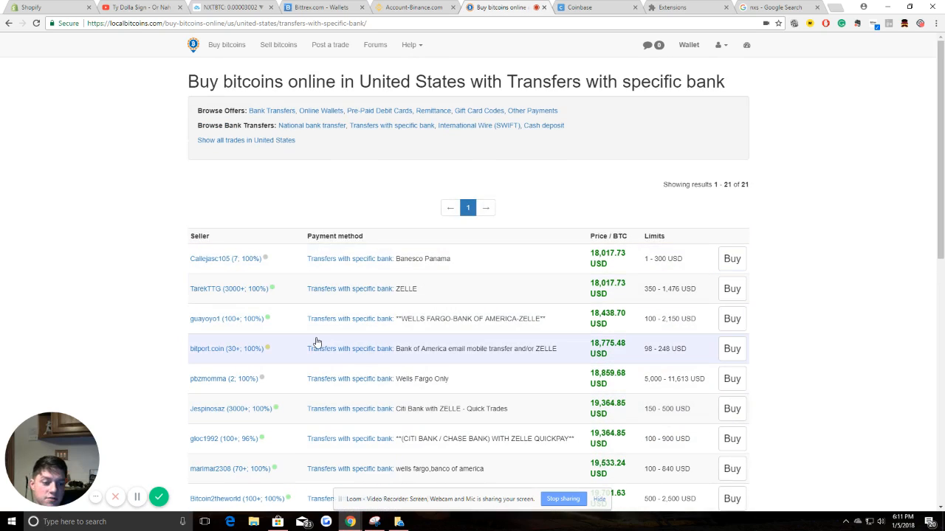
pyautogui.moveTo(671, 381); pyautogui.dragTo(699, 383)
pyautogui.click(689, 384)
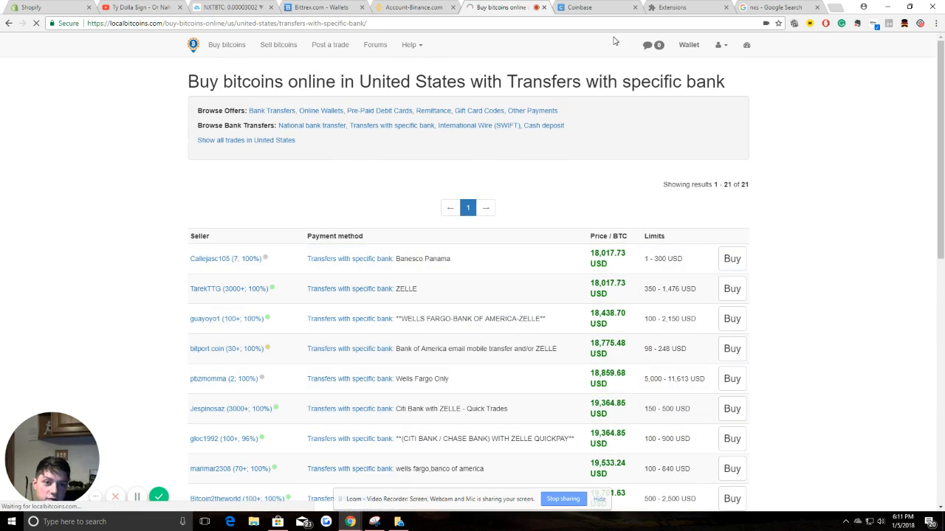
pyautogui.click(591, 6)
pyautogui.click(495, 7)
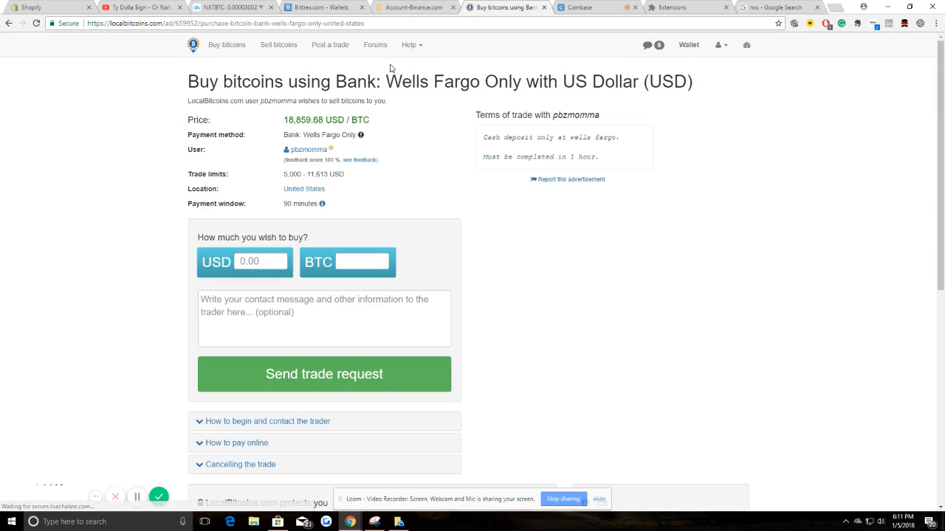
# Step: Review the online and local cash offers on the LocalBitcoins home page and open the wallet's Send bitcoins page
pyautogui.click(193, 45)
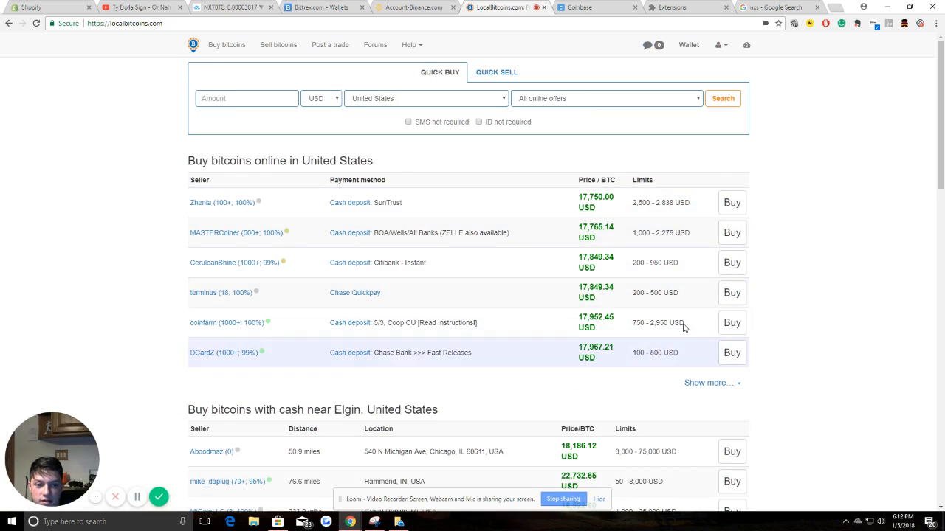
pyautogui.scroll(-2, 664, 365)
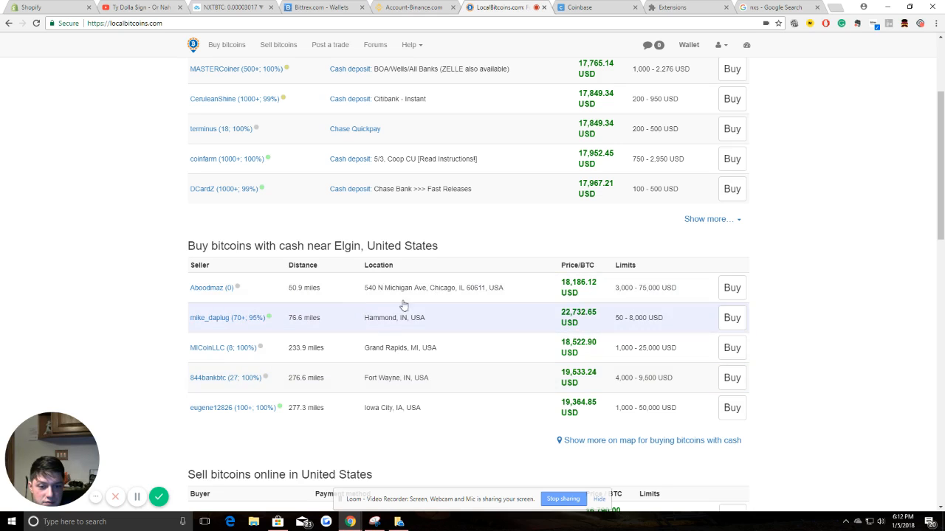
pyautogui.scroll(2, 500, 374)
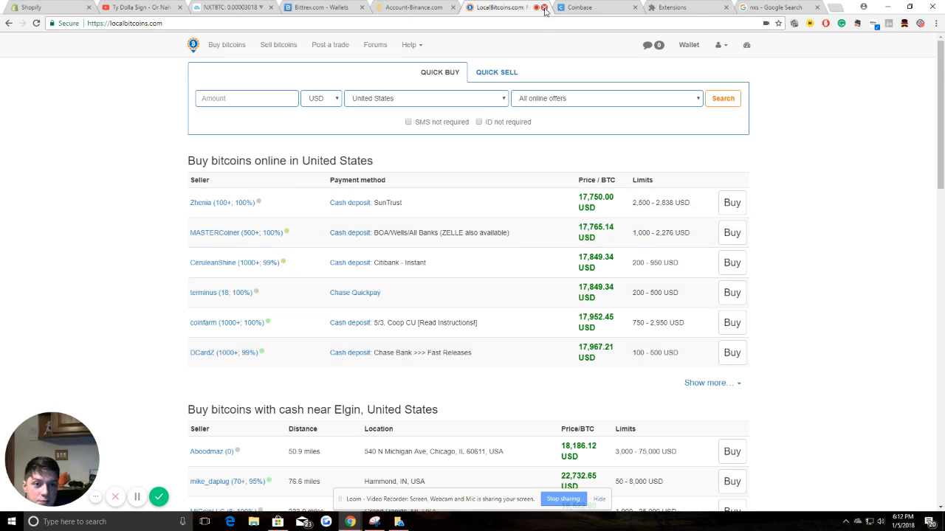
pyautogui.click(688, 46)
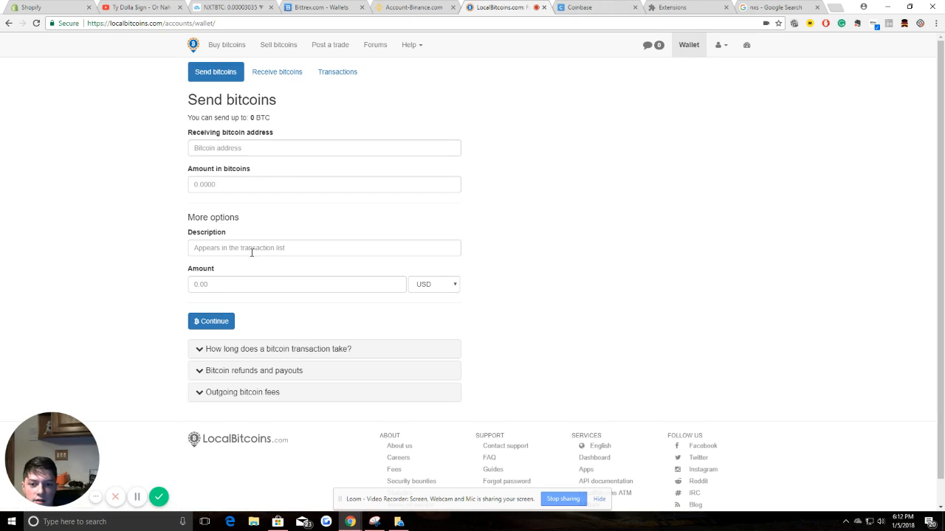
# Step: Close LocalBitcoins and switch to the Binance account page, looking at the Bittrex wallets page in between
pyautogui.click(543, 8)
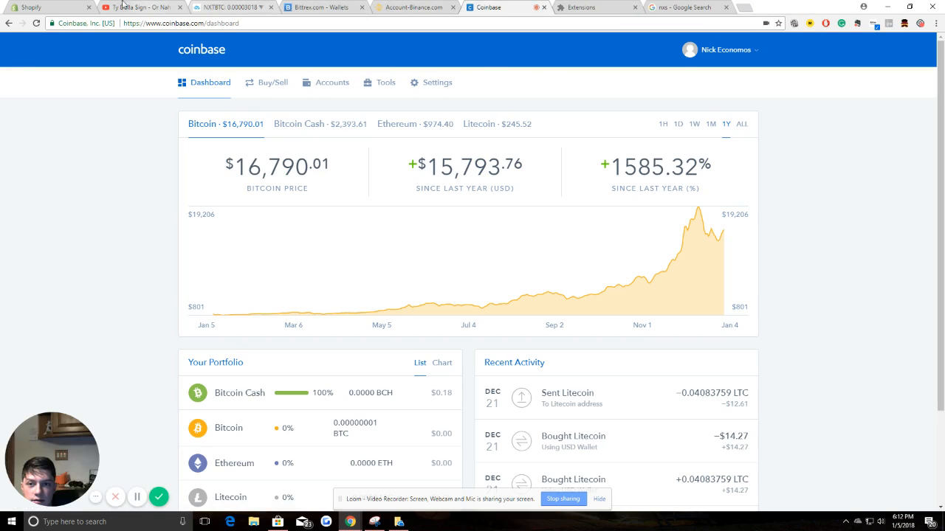
pyautogui.click(392, 7)
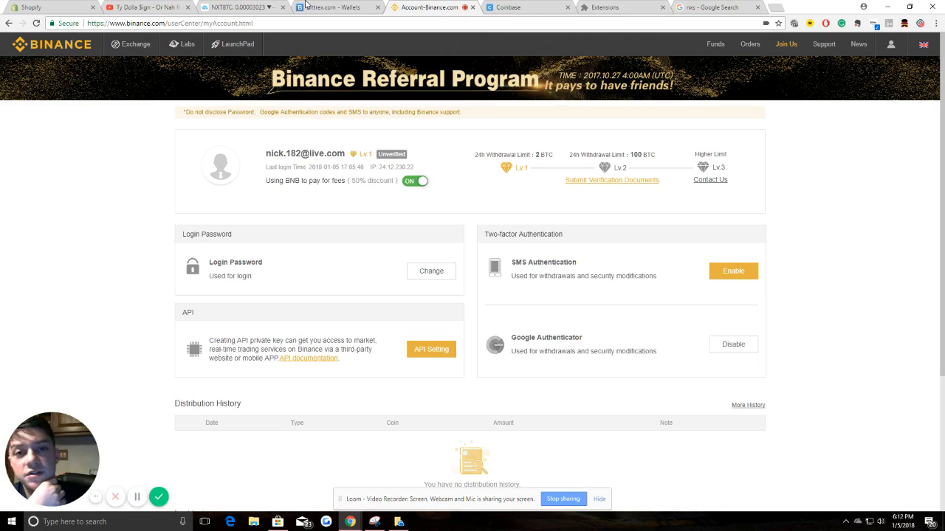
pyautogui.click(326, 6)
pyautogui.click(429, 4)
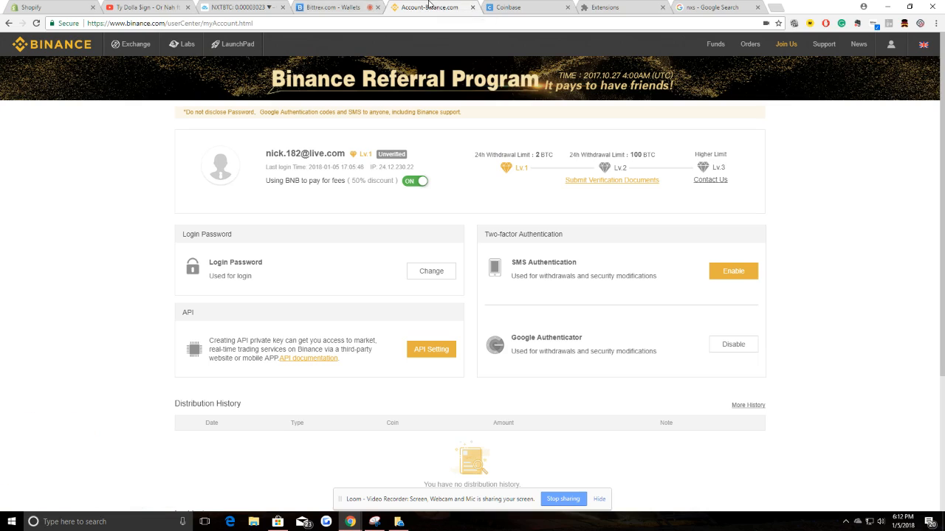